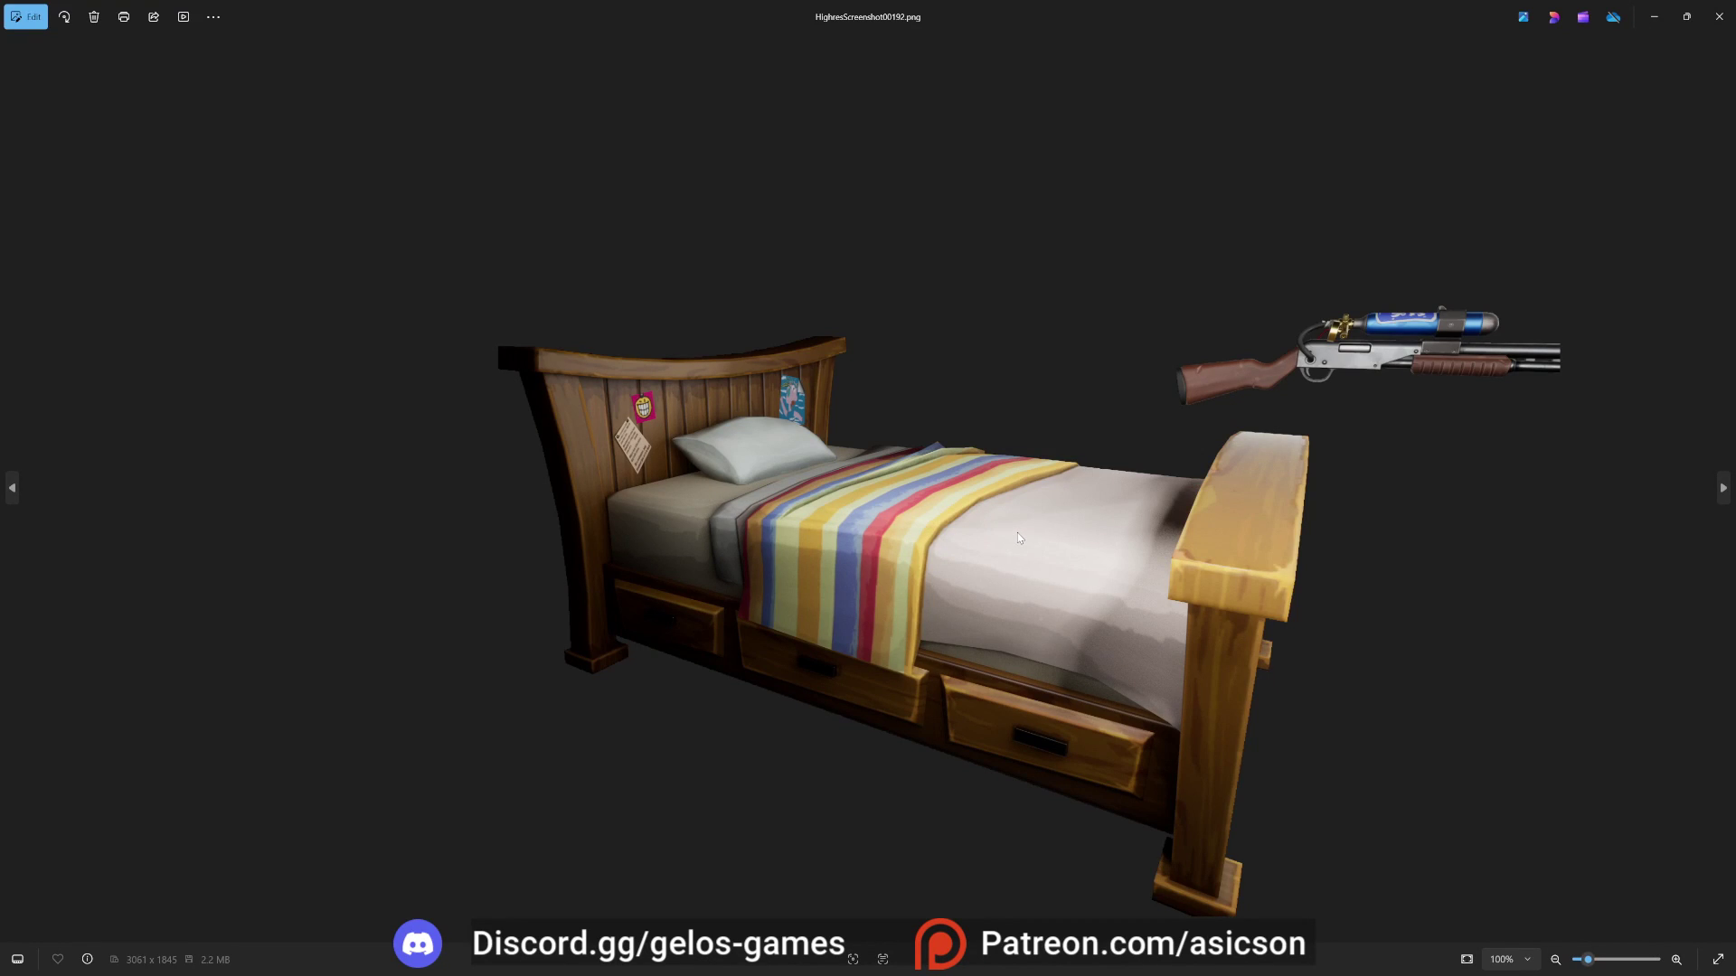
Close the screenshot preview and set the selected RectLight's source width to about 278.33.
left_click(1718, 16)
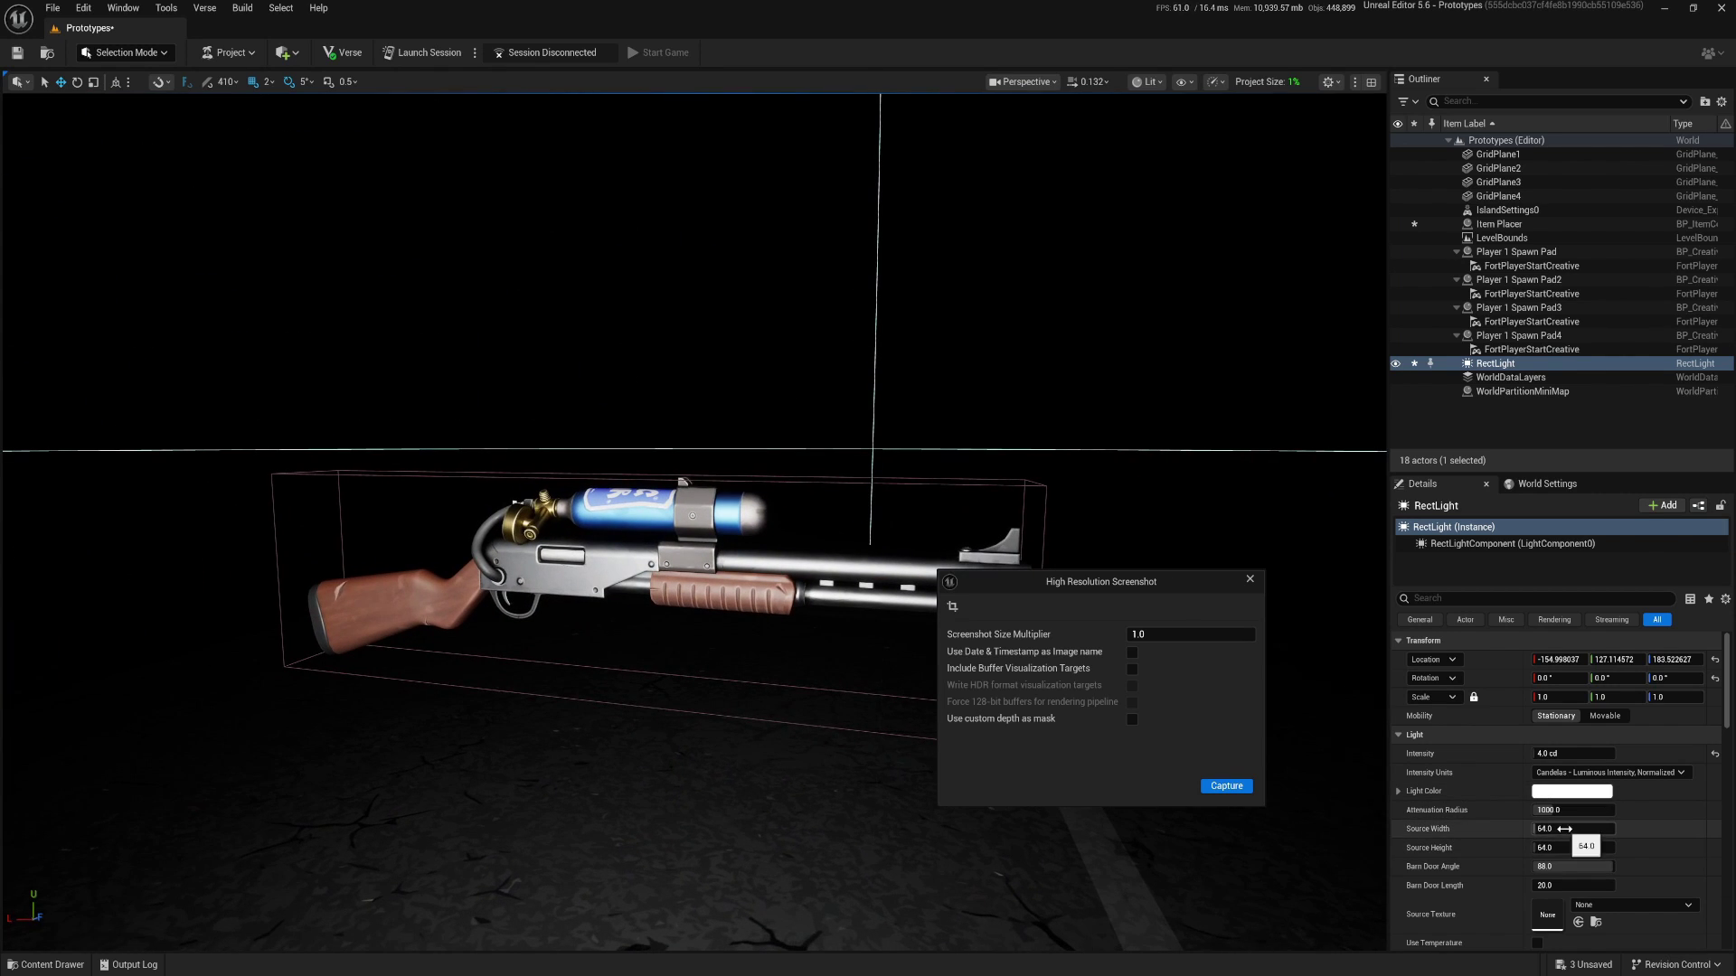
left_click_drag(1223, 587, 1404, 568)
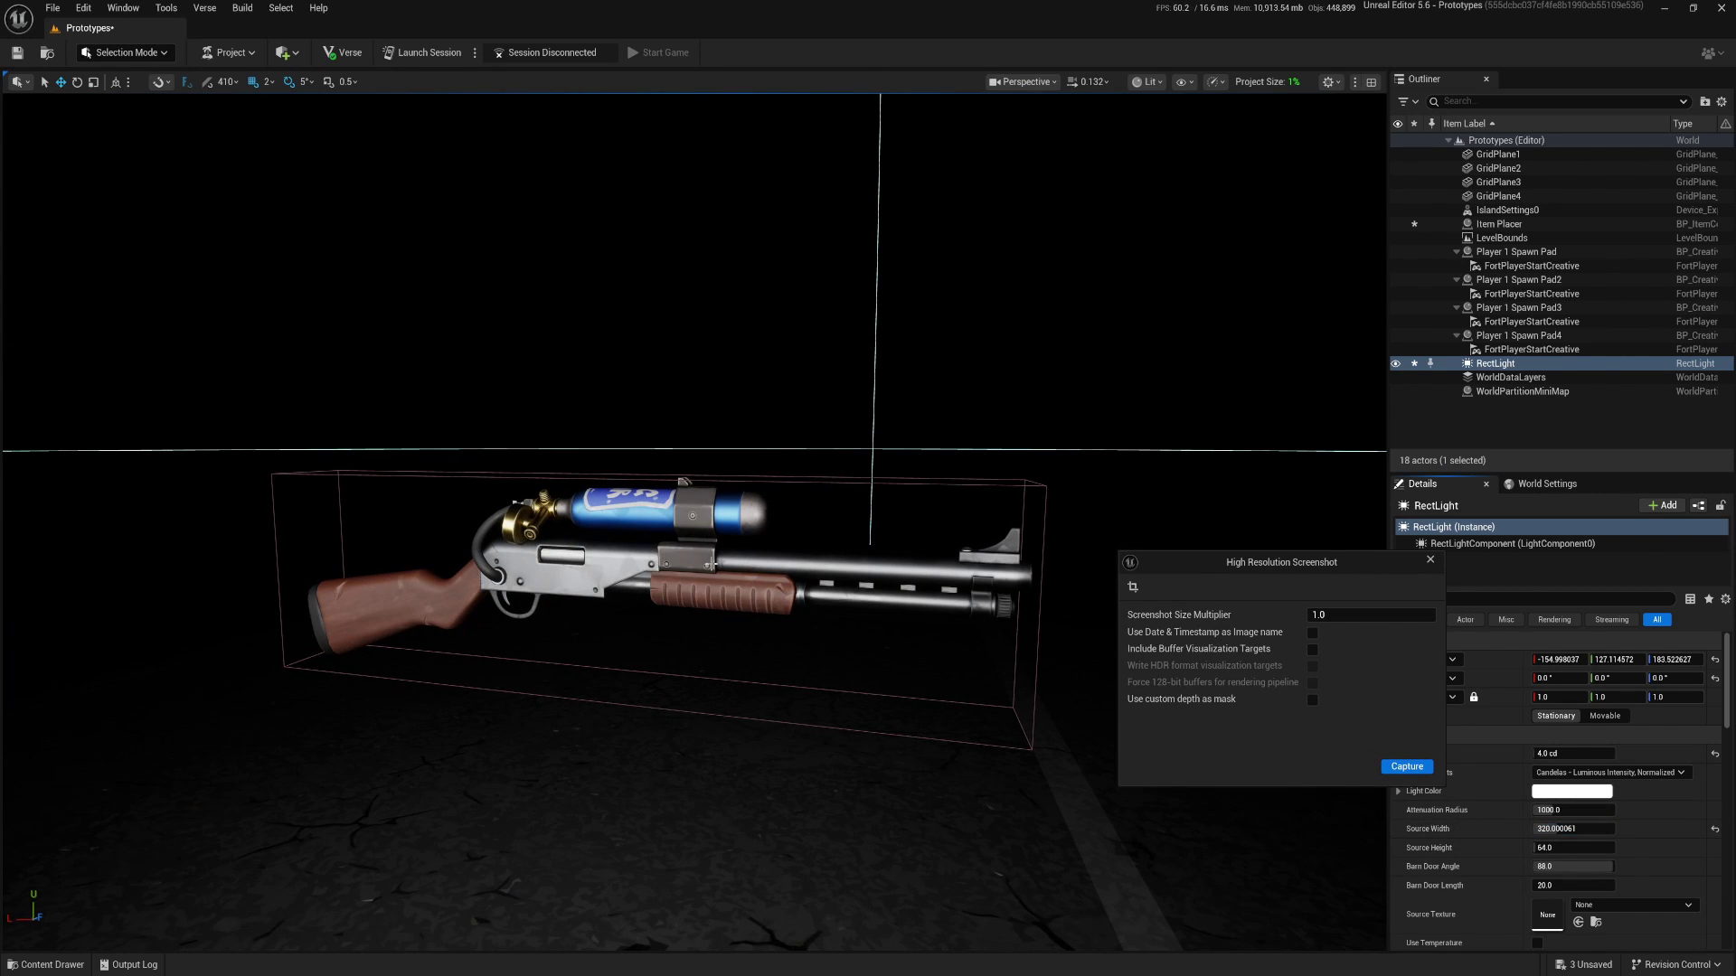
key("s")
mouse_move(710, 565)
right_mouse_down()
mouse_move(687, 565)
mouse_move(710, 565)
right_mouse_up()
left_click_drag(1547, 828, 1573, 828)
key("d")
right_click_drag(694, 521, 624, 520)
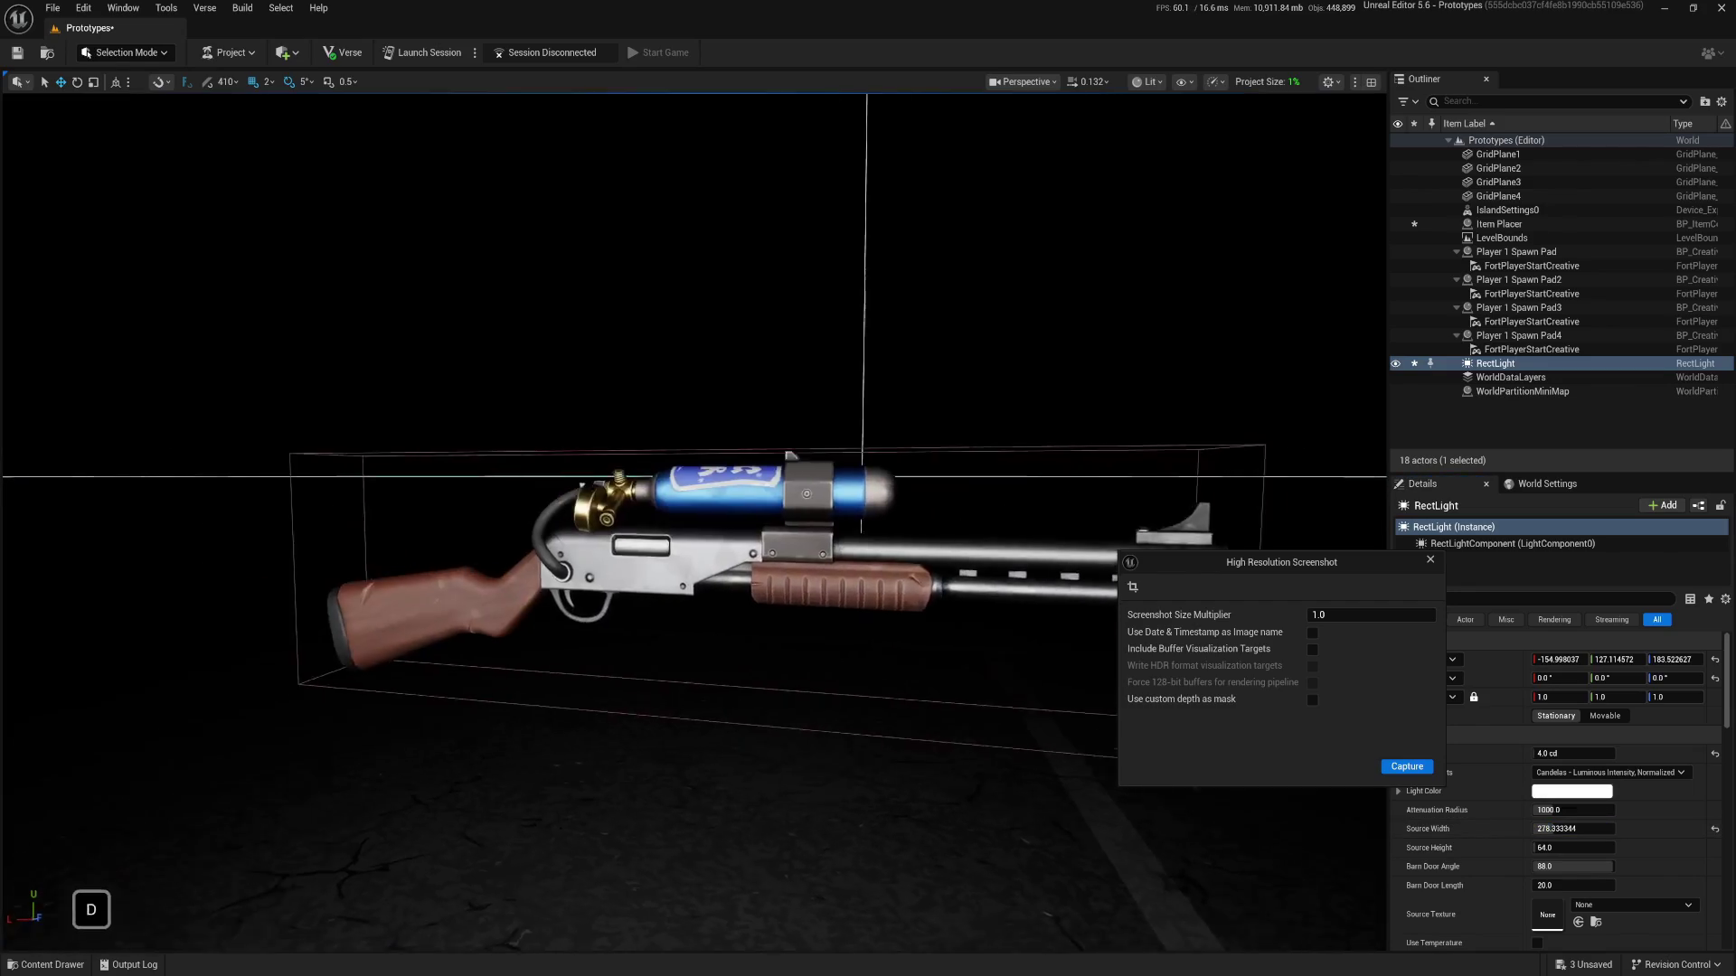
Switch the transform gizmo to world space and duplicate the RectLight along the shotgun.
key("e")
key("w")
left_click(116, 81)
left_click_drag(595, 536, 779, 530, "alt")
right_click_drag(780, 530, 832, 530)
Rotate the duplicated rect light and position it above the shotgun at a height of about 375.
key("e")
left_click_drag(543, 521, 687, 521)
key("a")
right_click_drag(687, 521, 651, 497)
key("w")
key("d")
key("e")
key("a")
key("s")
key("q")
key("s")
key("d")
key("w")
left_click_drag(689, 398, 689, 465)
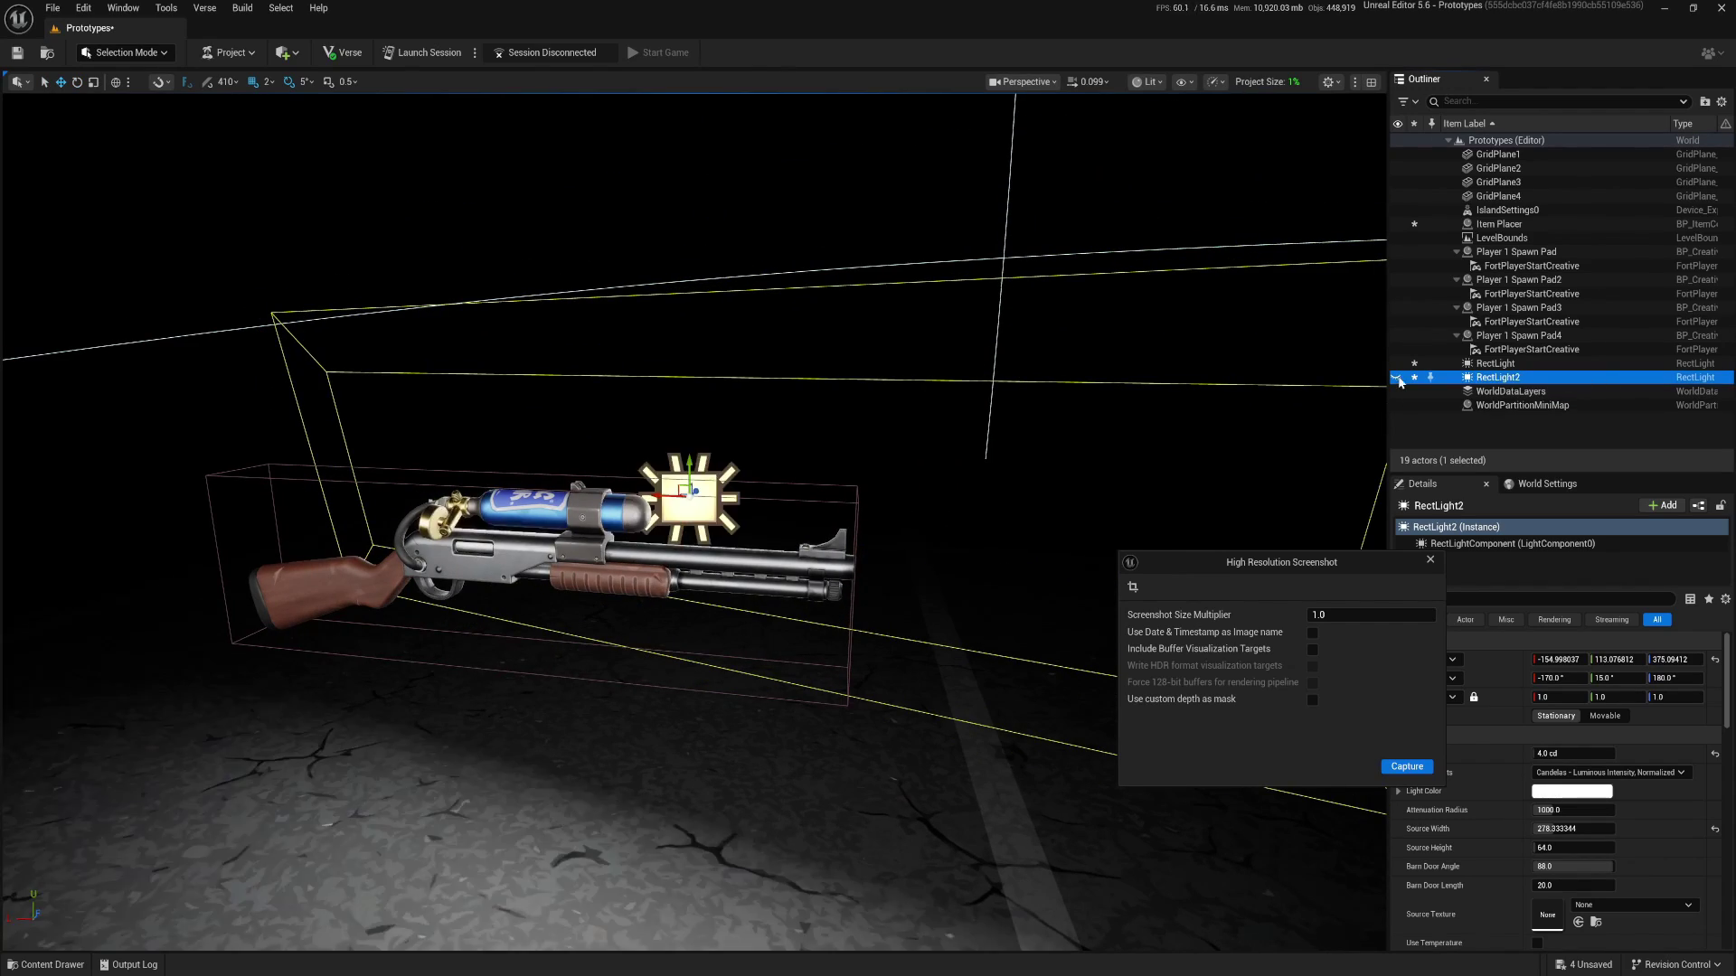
Check the shotgun's lighting with RectLight2 hidden and RectLight's shadow casting toggled off and on, and show RectLight2 again.
left_click(1395, 377)
right_click_drag(1309, 412, 1293, 412)
key("a")
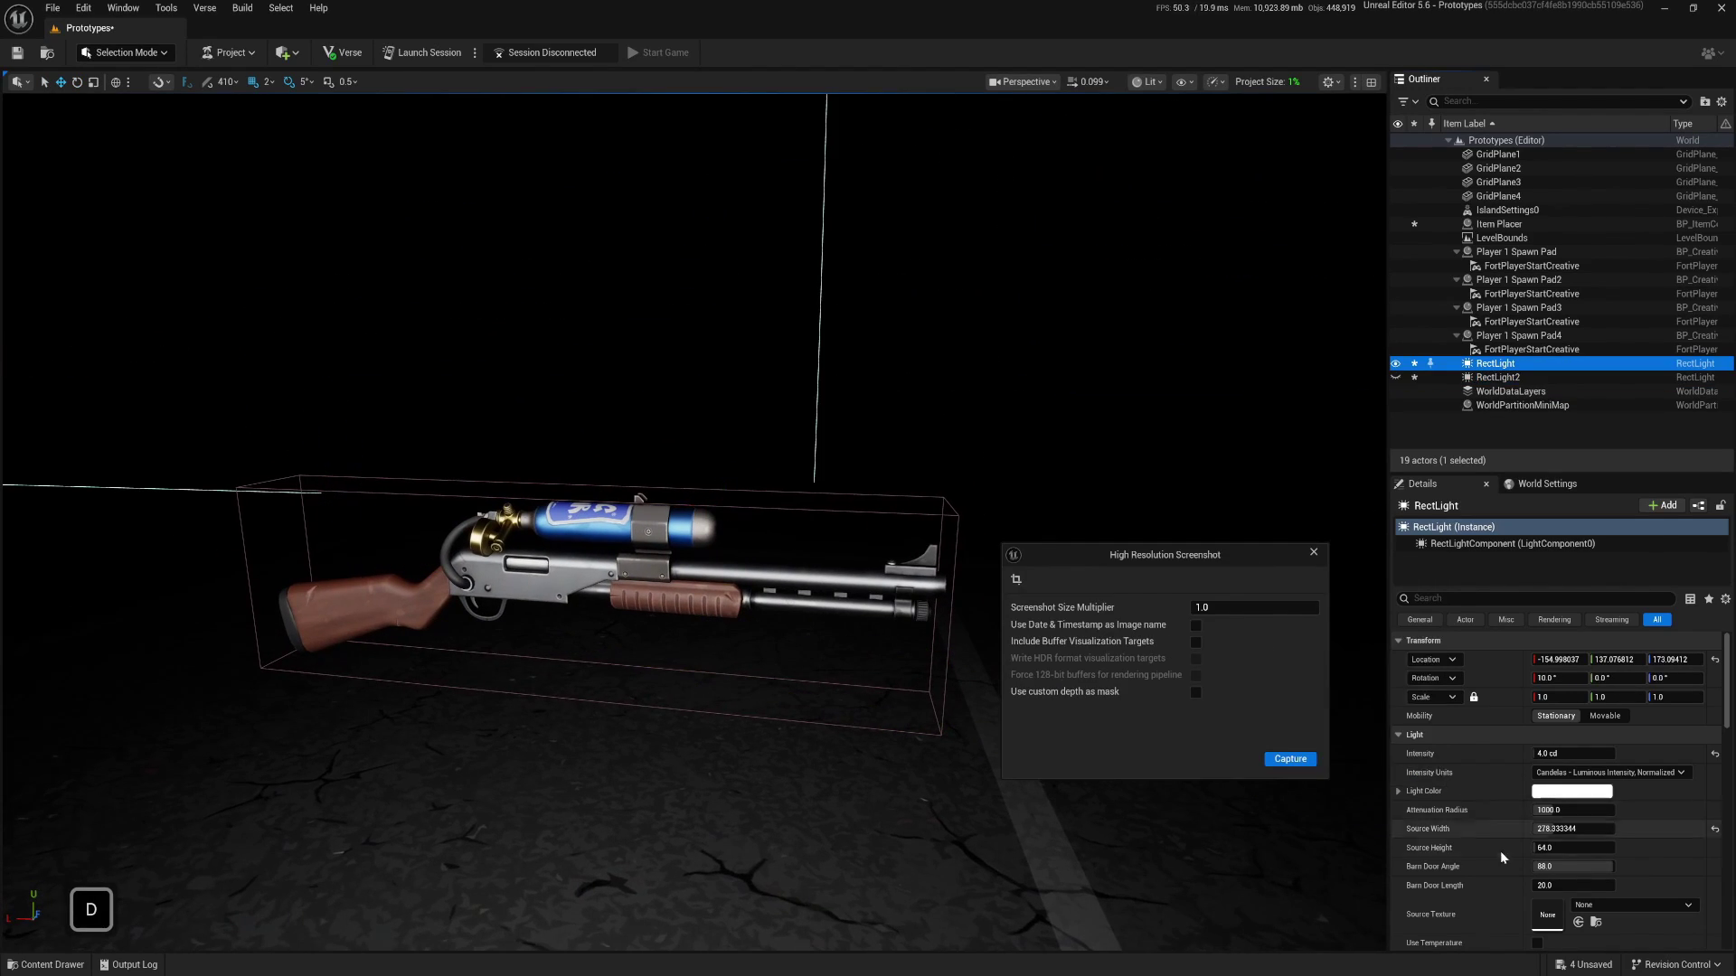
scroll(1502, 854, "down", 3)
left_click(1537, 889)
key("q")
key("w")
key("d")
right_click_drag(868, 520, 814, 521)
key("s")
left_click(1537, 889)
left_click(1395, 376)
Select the second rect light above the shotgun and set its intensity to 1 cd.
key("e")
key("a")
key("s")
key("d")
key("w")
scroll(688, 521, "up", 4)
right_click_drag(687, 521, 578, 433)
left_click(617, 511)
key("space")
key("d")
key("w")
key("q")
key("w")
key("a")
left_click(1562, 643)
type("1")
key("Return")
Set RectLight2's source height to about 349.33 and its intensity to 3 cd, keeping the light visible.
key("d")
key("a")
scroll(881, 480, "down", 3)
mouse_move(868, 488)
right_mouse_down()
mouse_move(881, 479)
mouse_move(868, 489)
right_mouse_up()
left_click_drag(1550, 737, 1595, 737)
left_click(1562, 642)
type("2")
key("Return")
left_click(1396, 376)
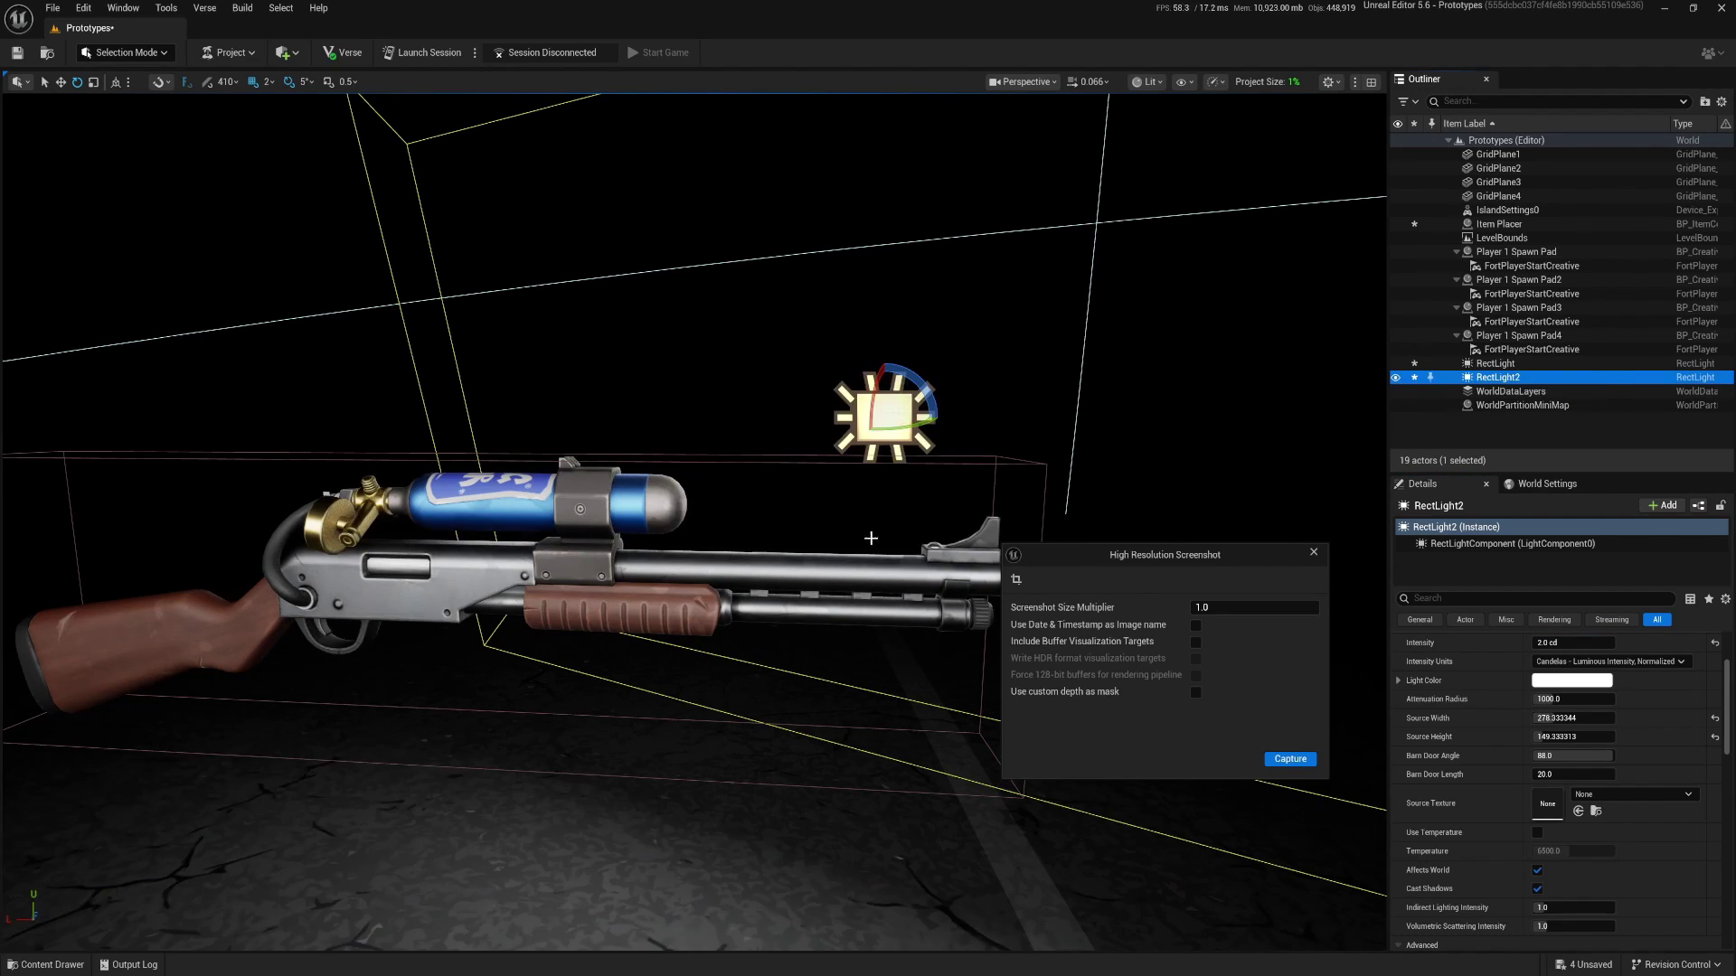
Duplicate RectLight2 toward the stock end of the shotgun and lower the copy.
key("d")
key("s")
key("a")
key("q")
key("w")
scroll(781, 532, "up", 3)
right_click_drag(782, 531, 814, 500)
left_click_drag(814, 499, 380, 495, "alt")
key("e")
right_click_drag(407, 494, 633, 406)
left_click_drag(633, 366, 633, 412)
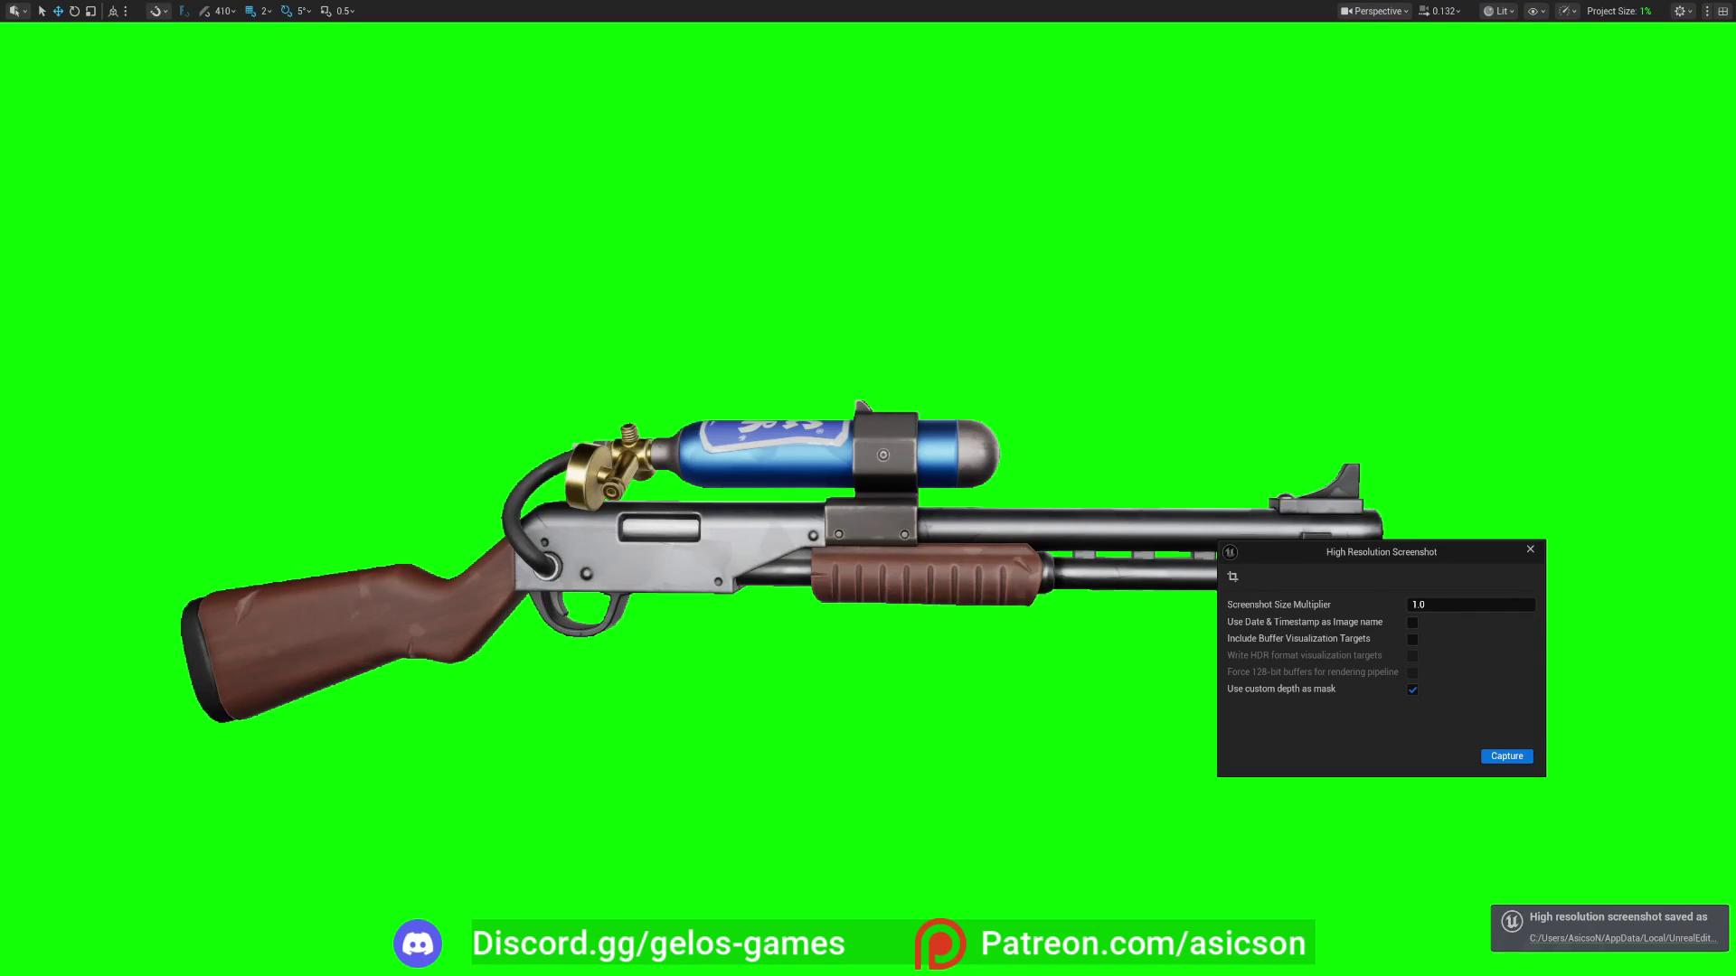
Open the saved high-resolution screenshot in a maximized image viewer and inspect the cut-out shotgun up close.
left_click(1623, 938)
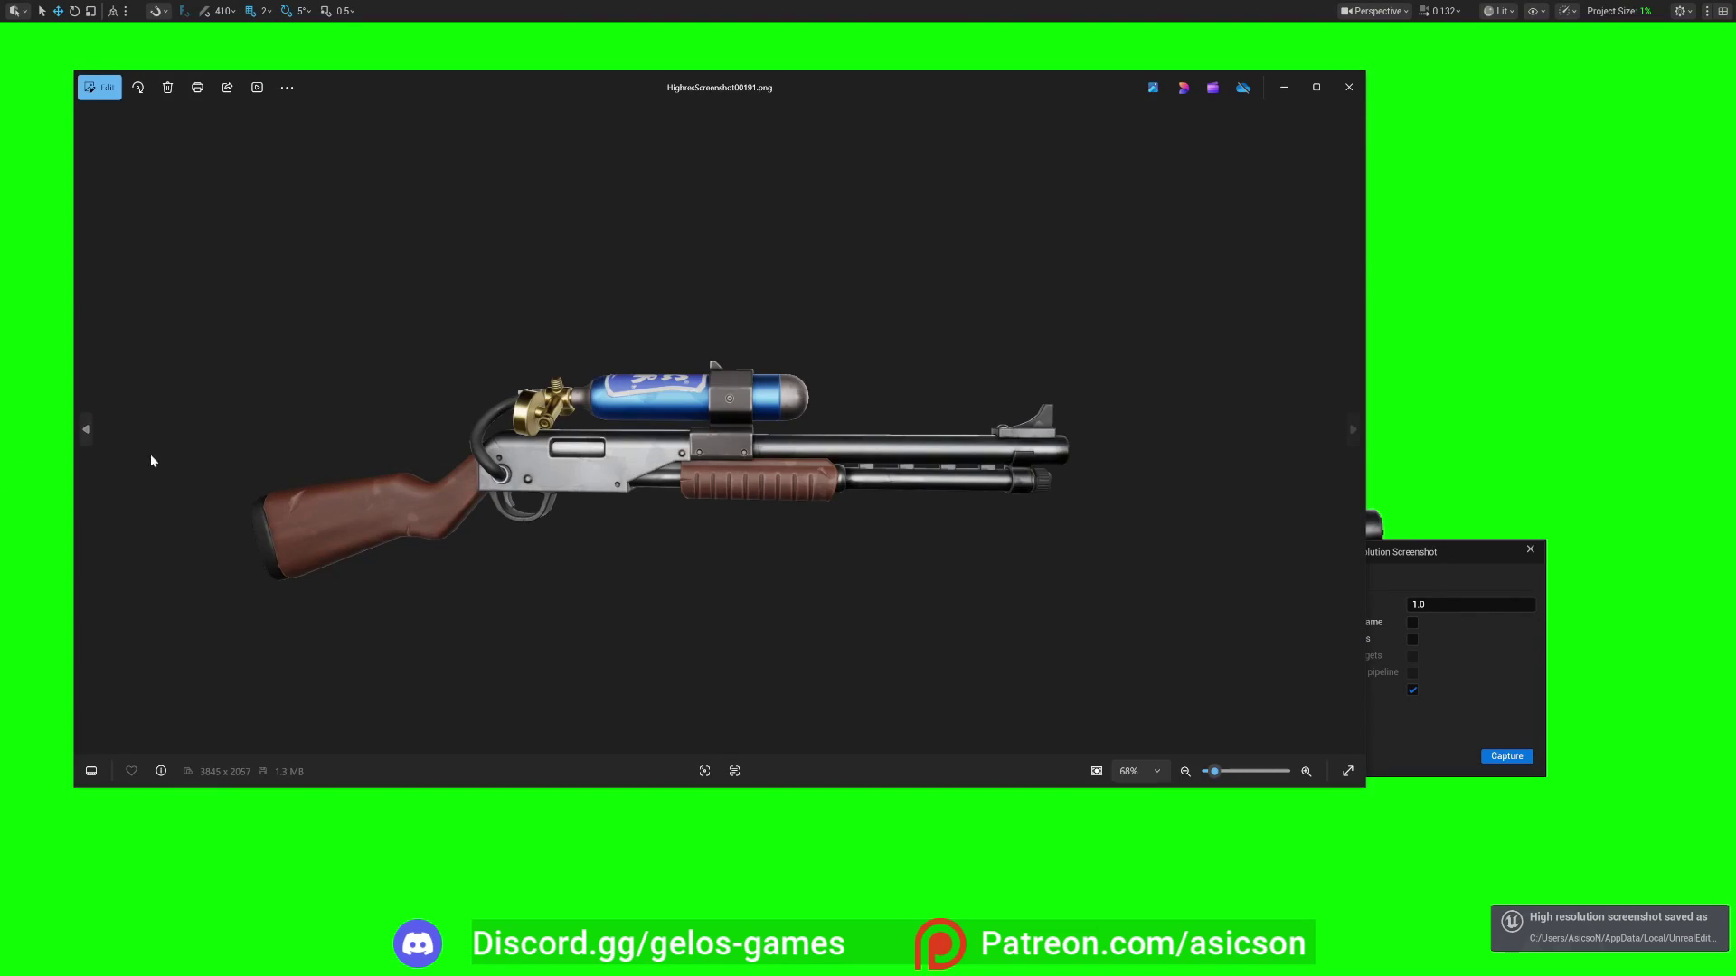
double_click(873, 88)
scroll(739, 584, "up", 3)
scroll(307, 713, "up", 1)
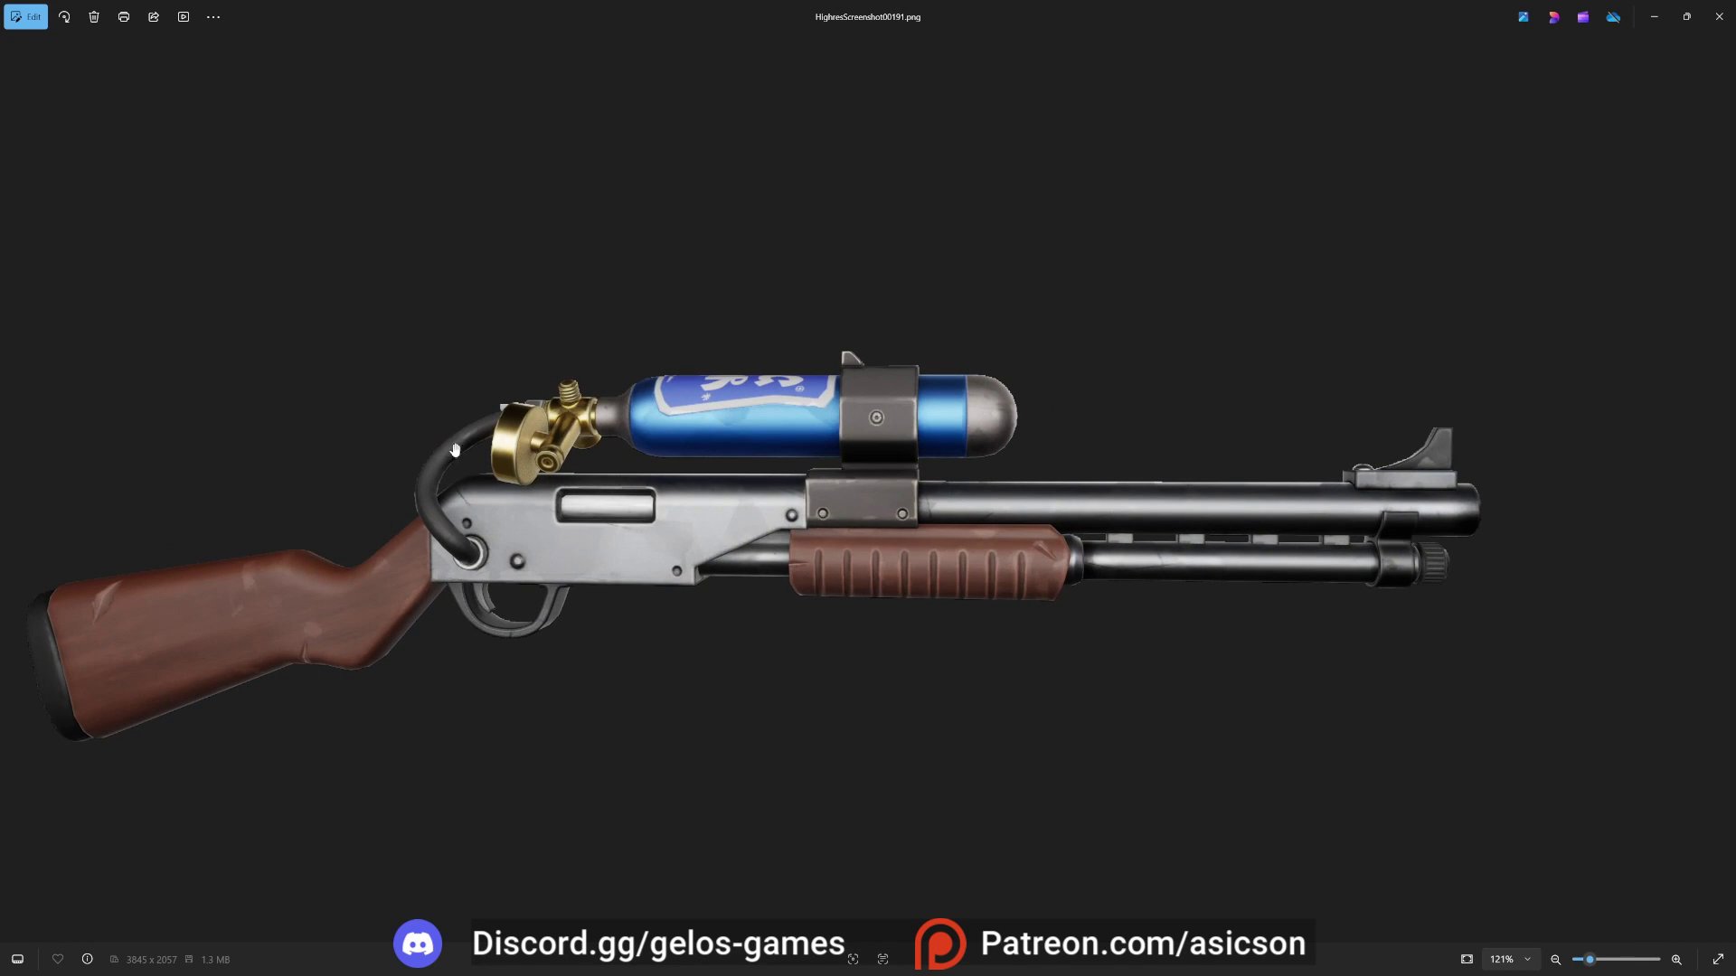
scroll(543, 582, "down", 2)
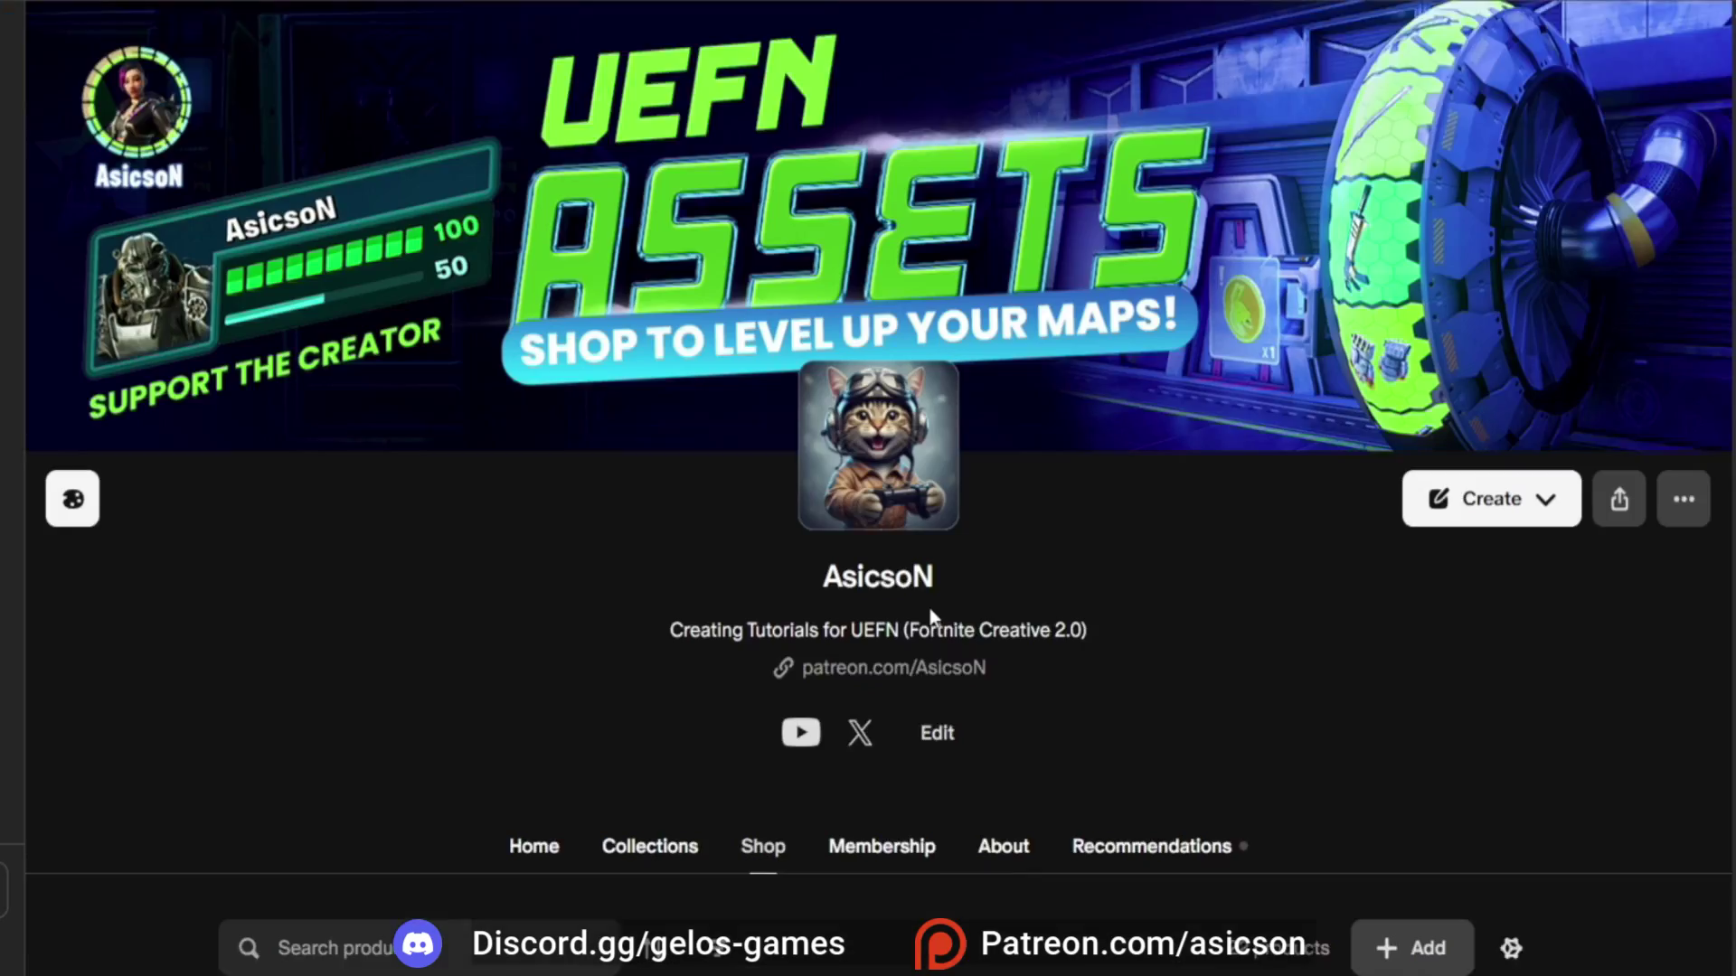
Browse the UEFN asset products in the creator's Patreon shop.
scroll(929, 606, "down", 6)
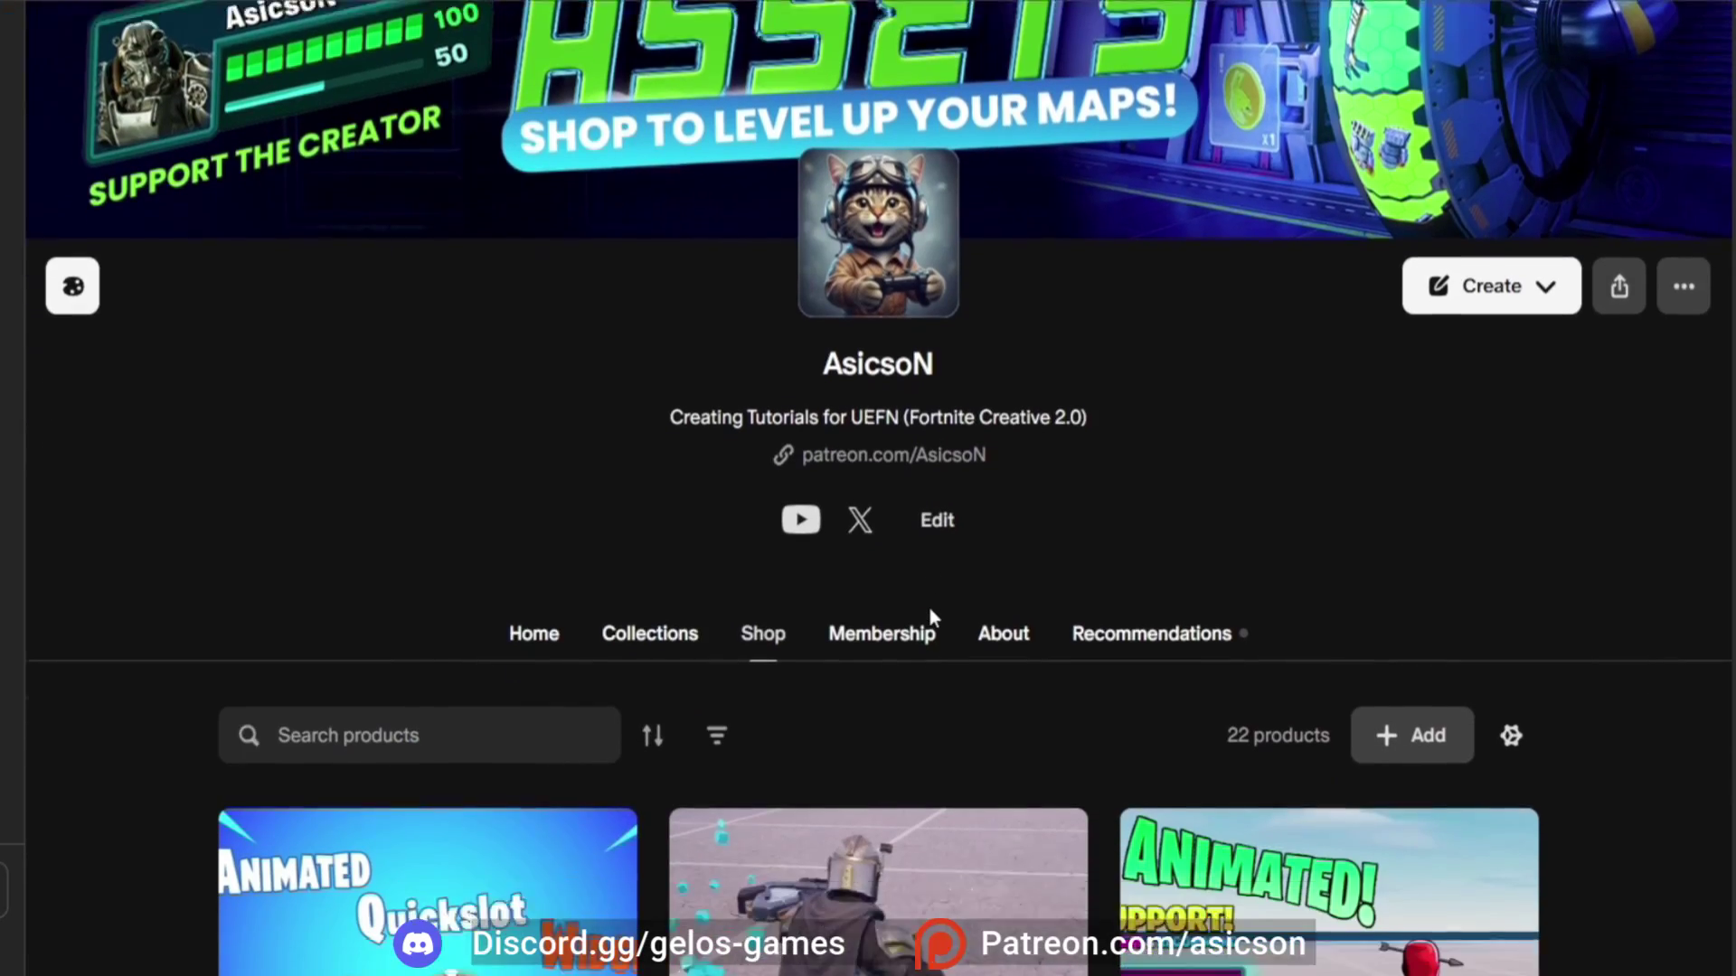
scroll(929, 609, "down", 10)
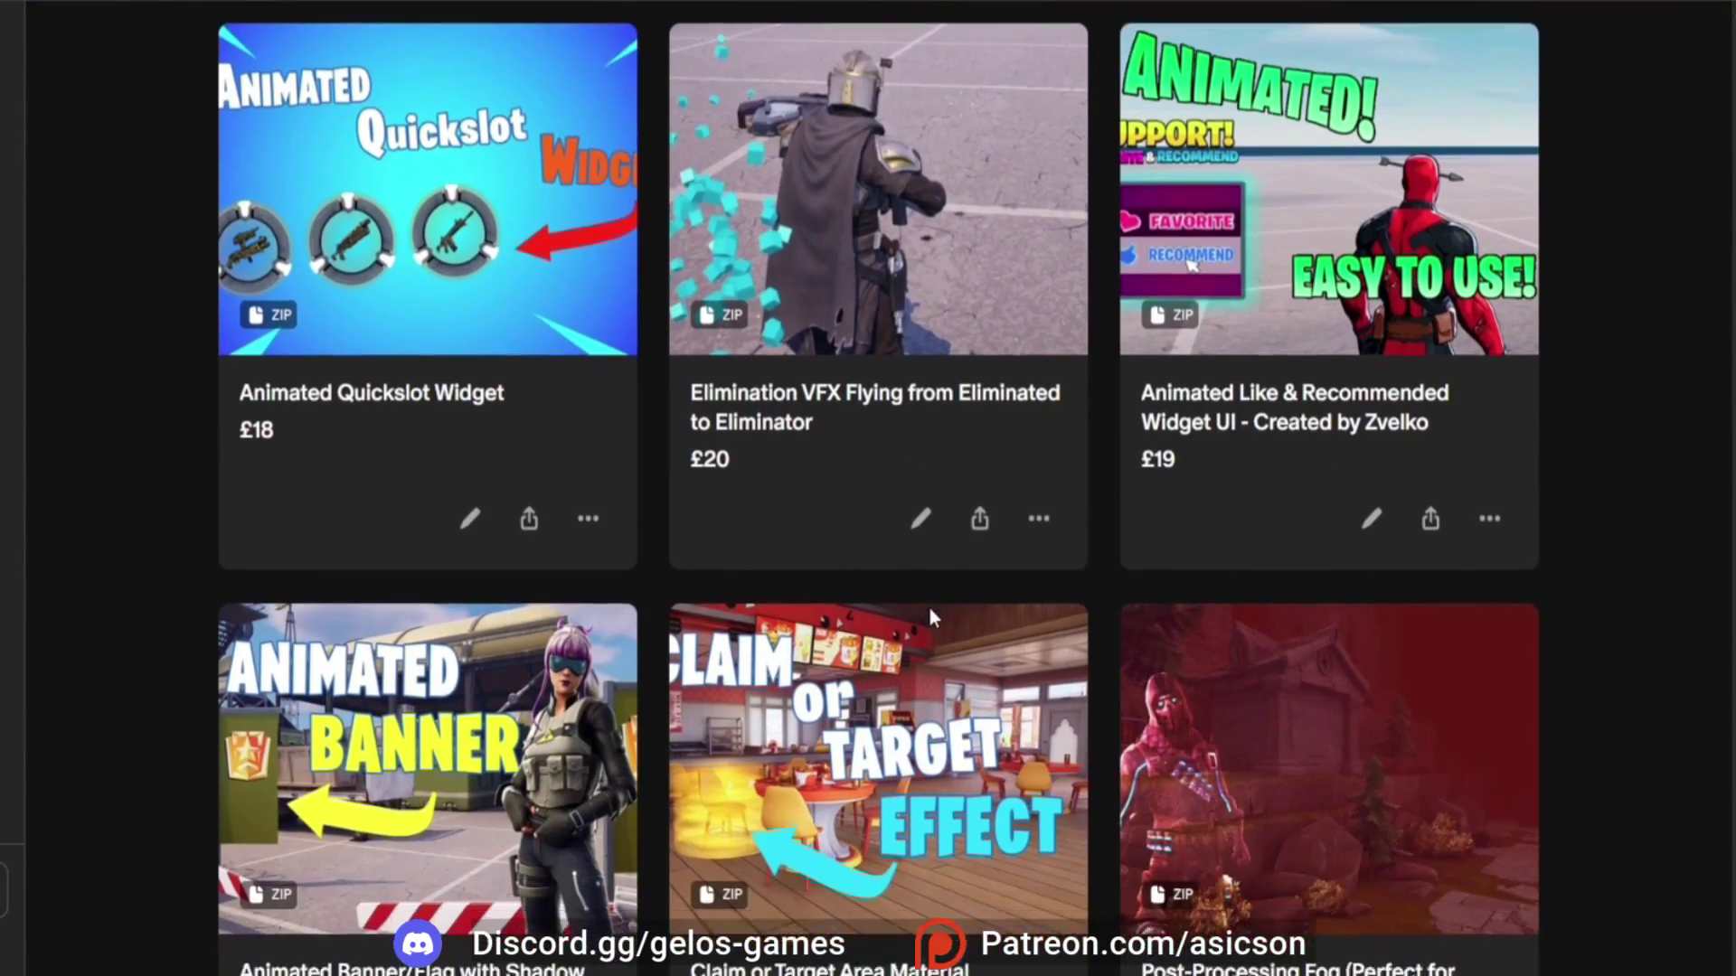
scroll(930, 611, "down", 20)
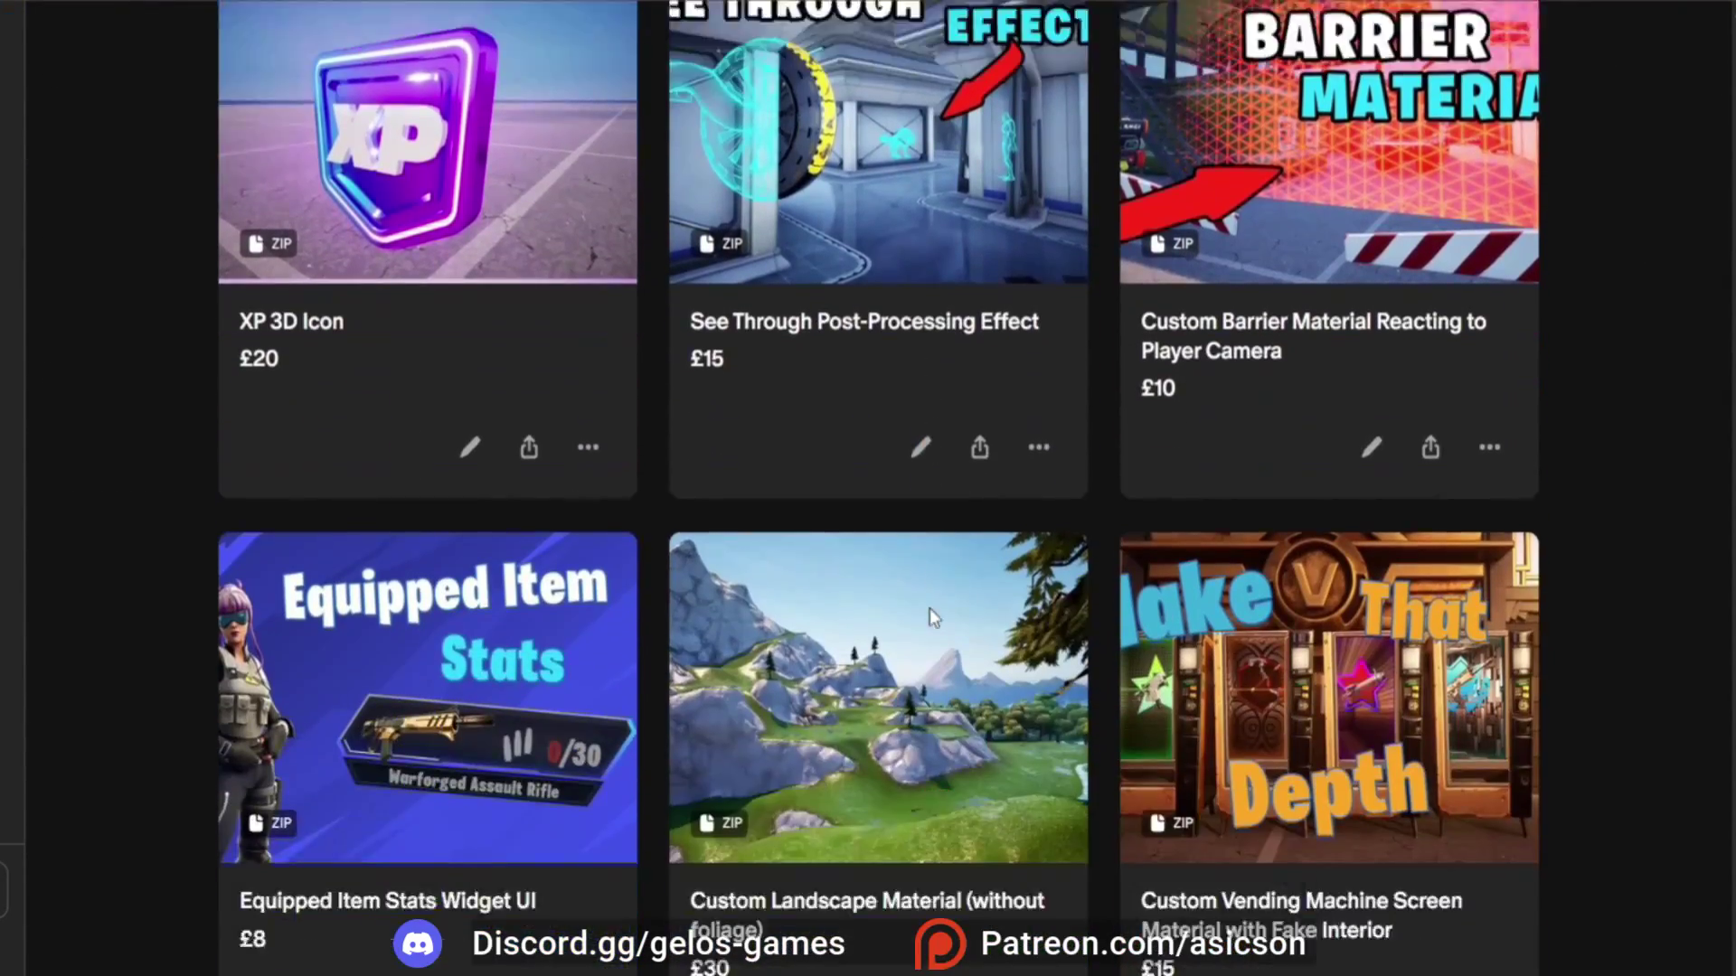
scroll(932, 616, "down", 20)
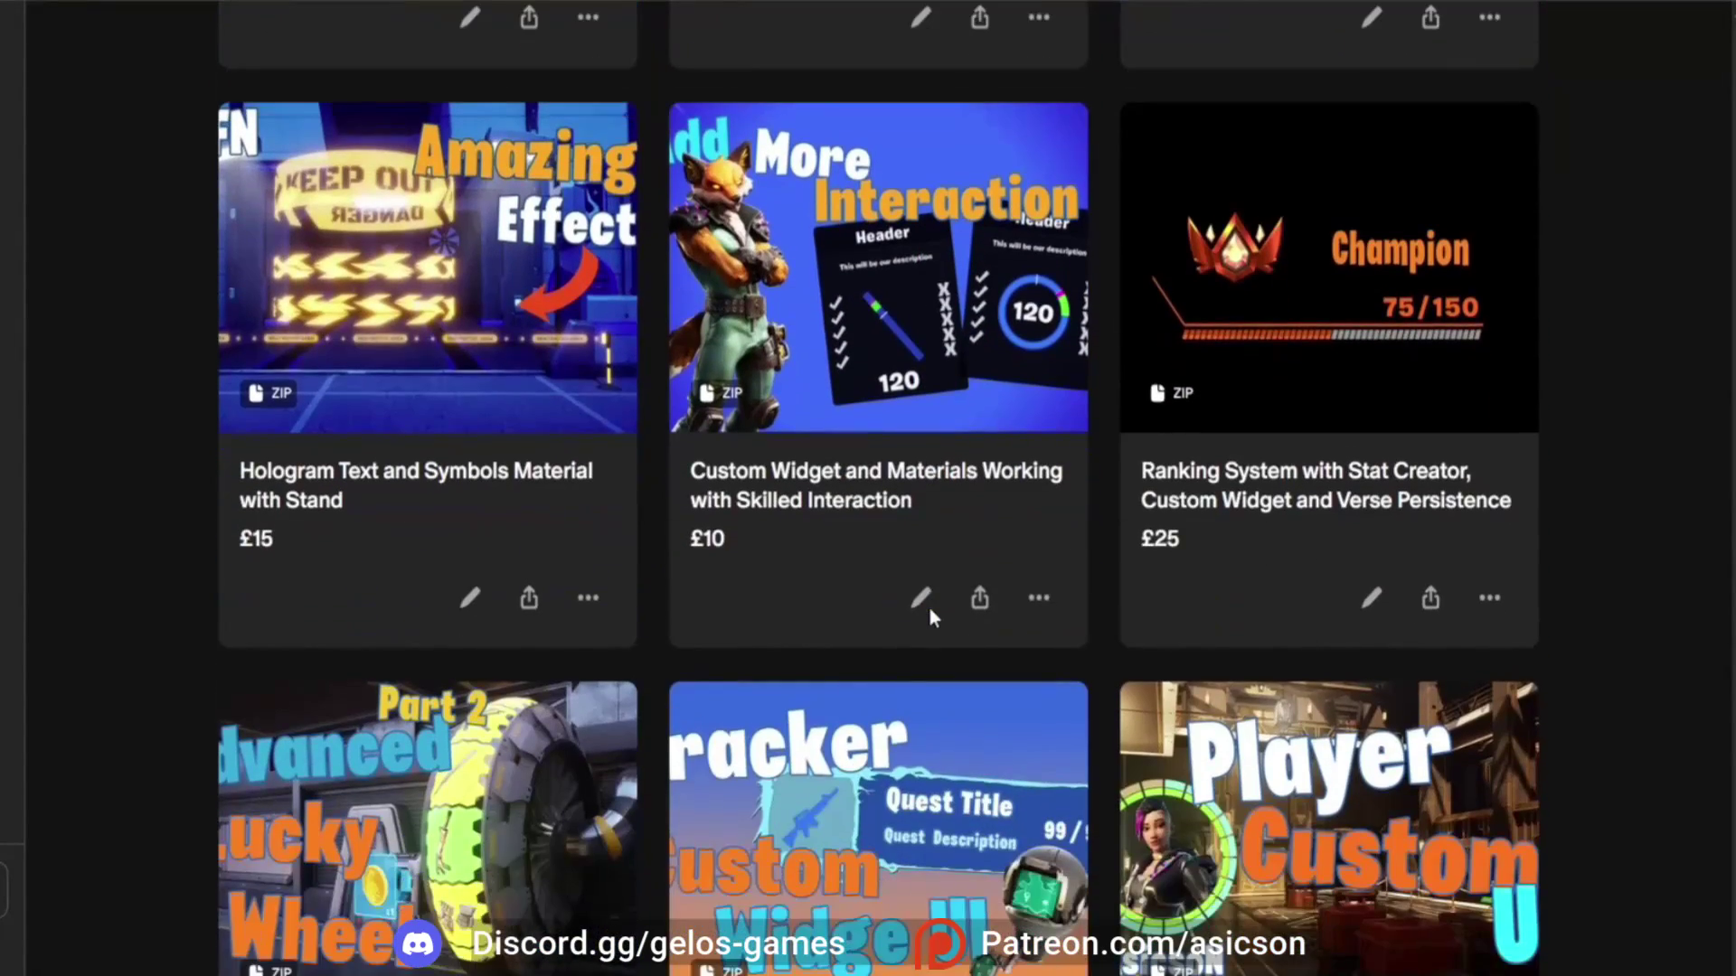
scroll(933, 619, "down", 3)
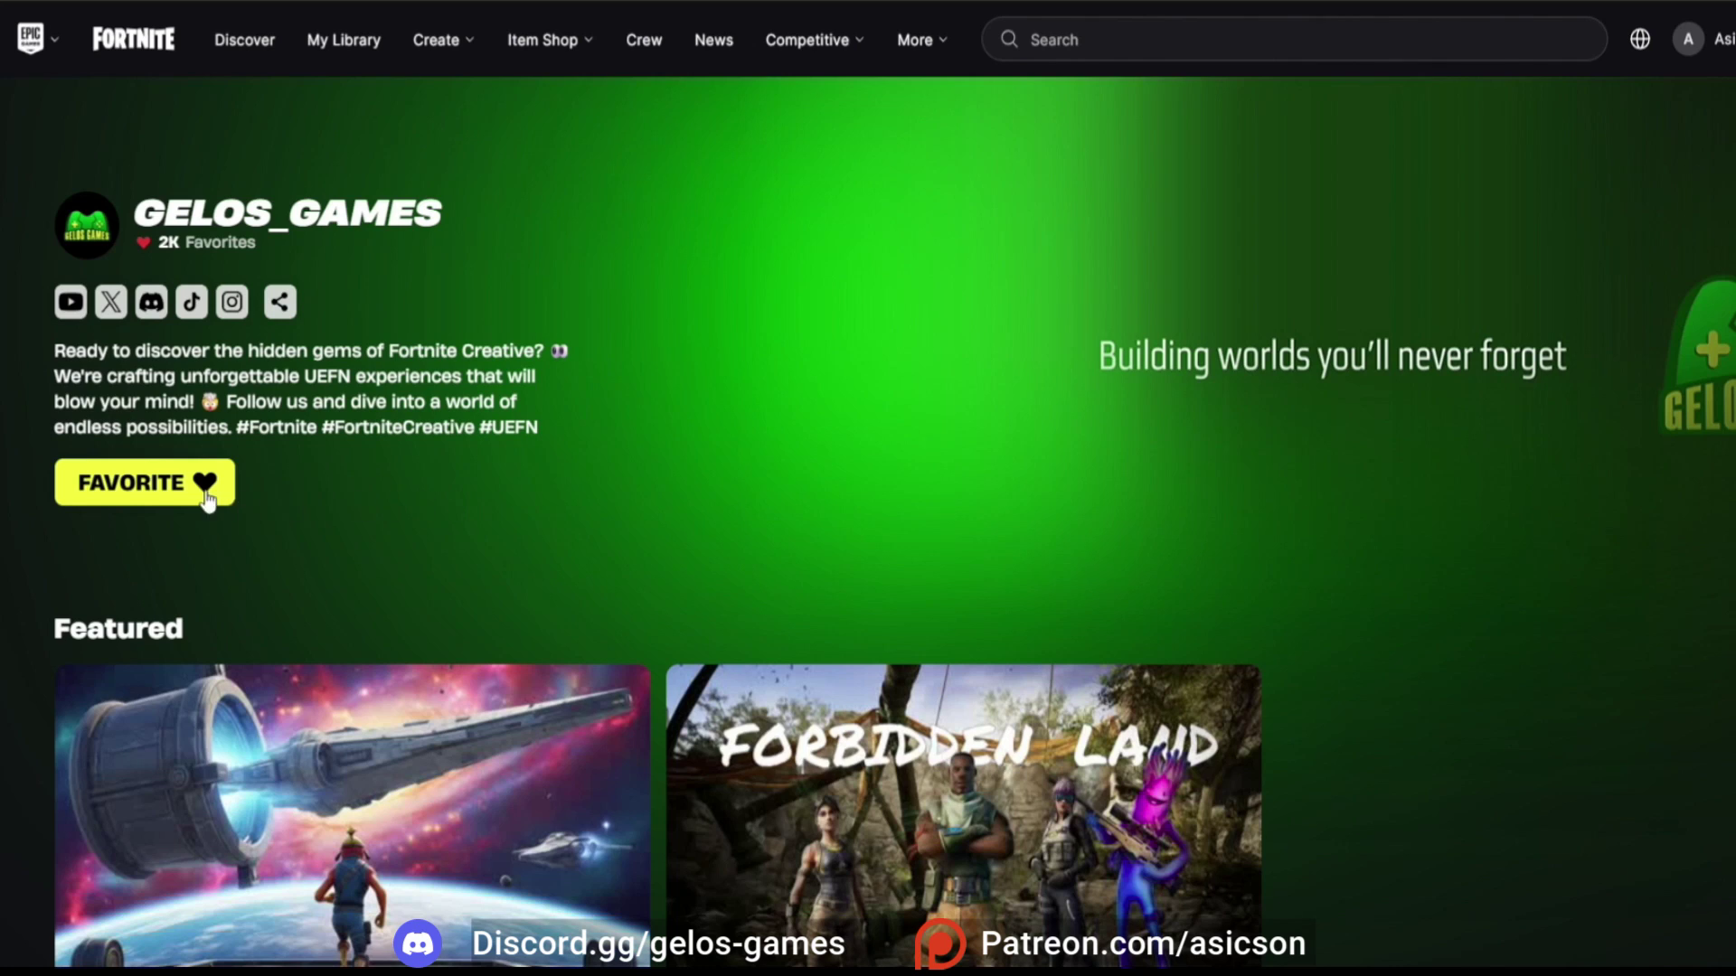
Favorite the GELOS_GAMES creator page on the Fortnite website.
left_click(164, 489)
left_click(164, 489)
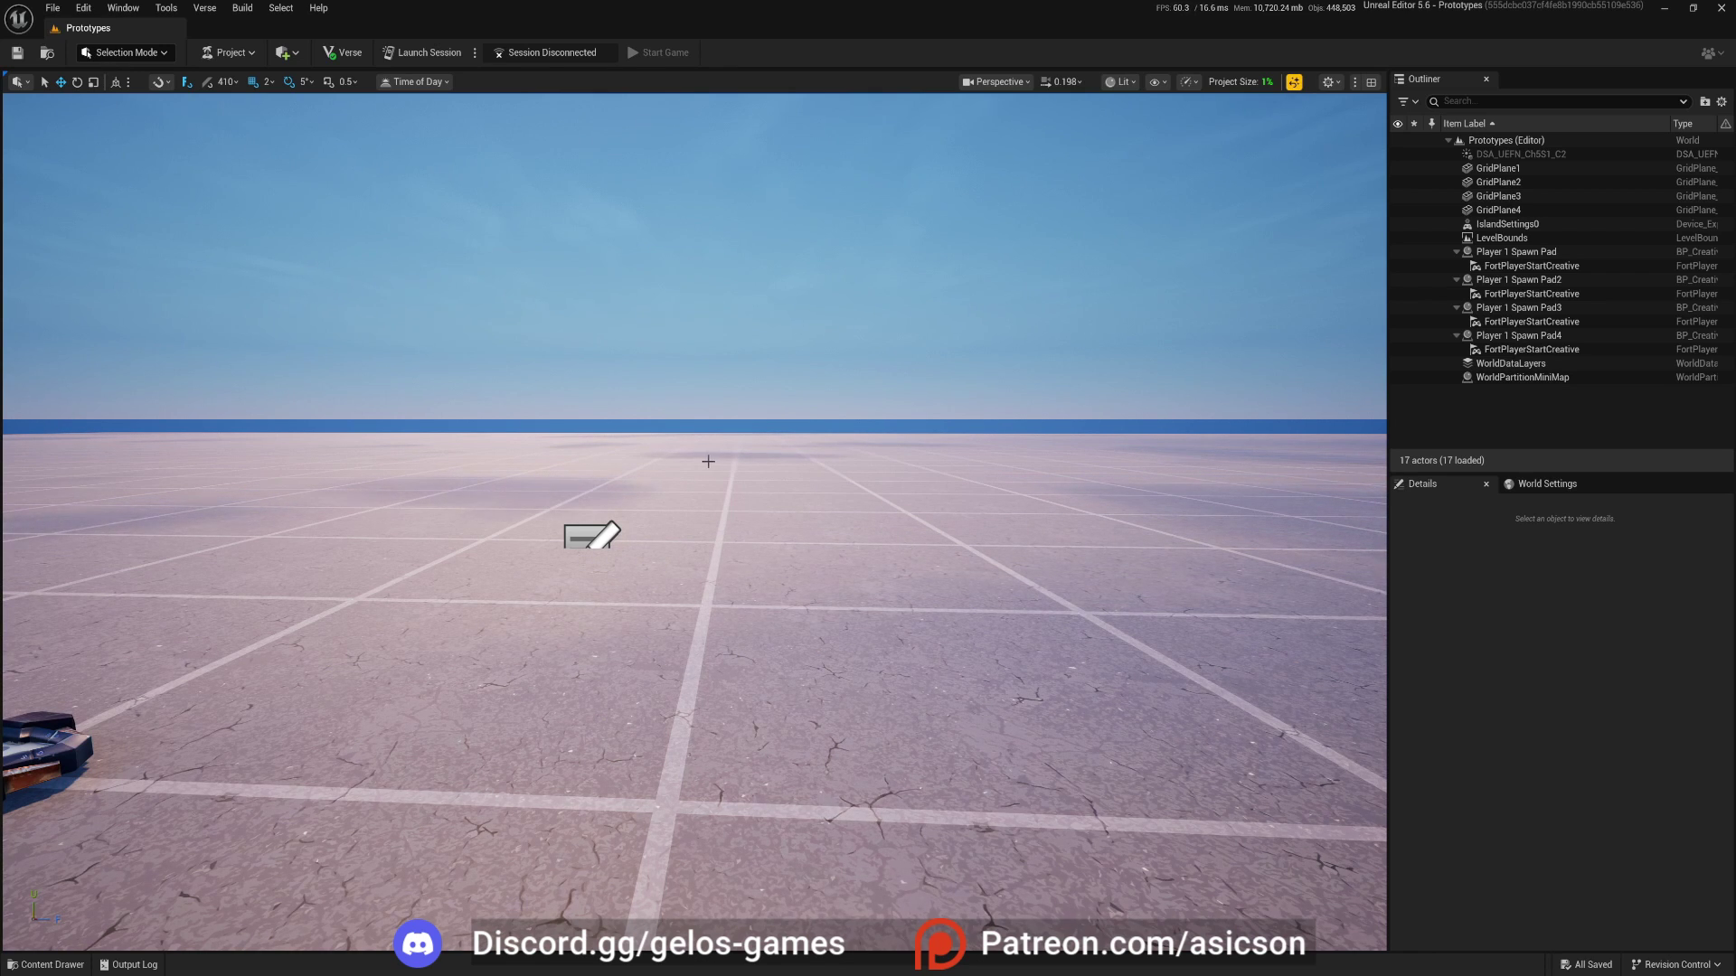
Search all of the Unreal Editor preferences for "screen" and check the High Resolution Screenshot keyboard shortcut.
left_click(88, 10)
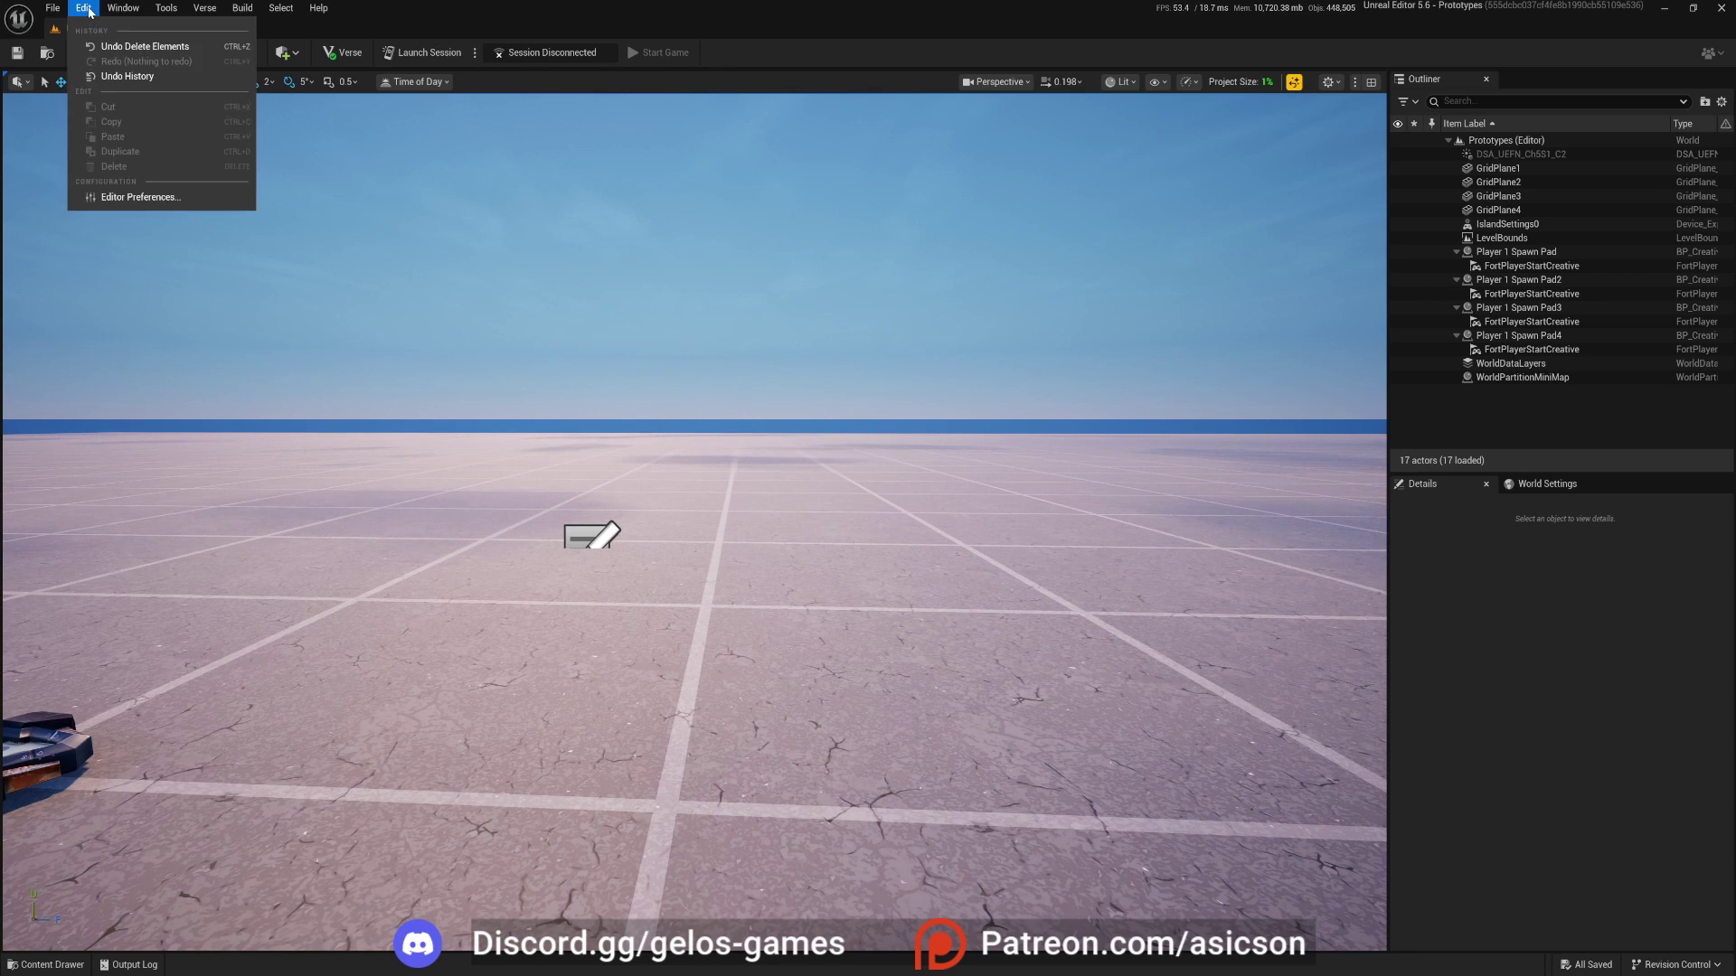
left_click(143, 198)
left_click_drag(591, 472, 426, 223)
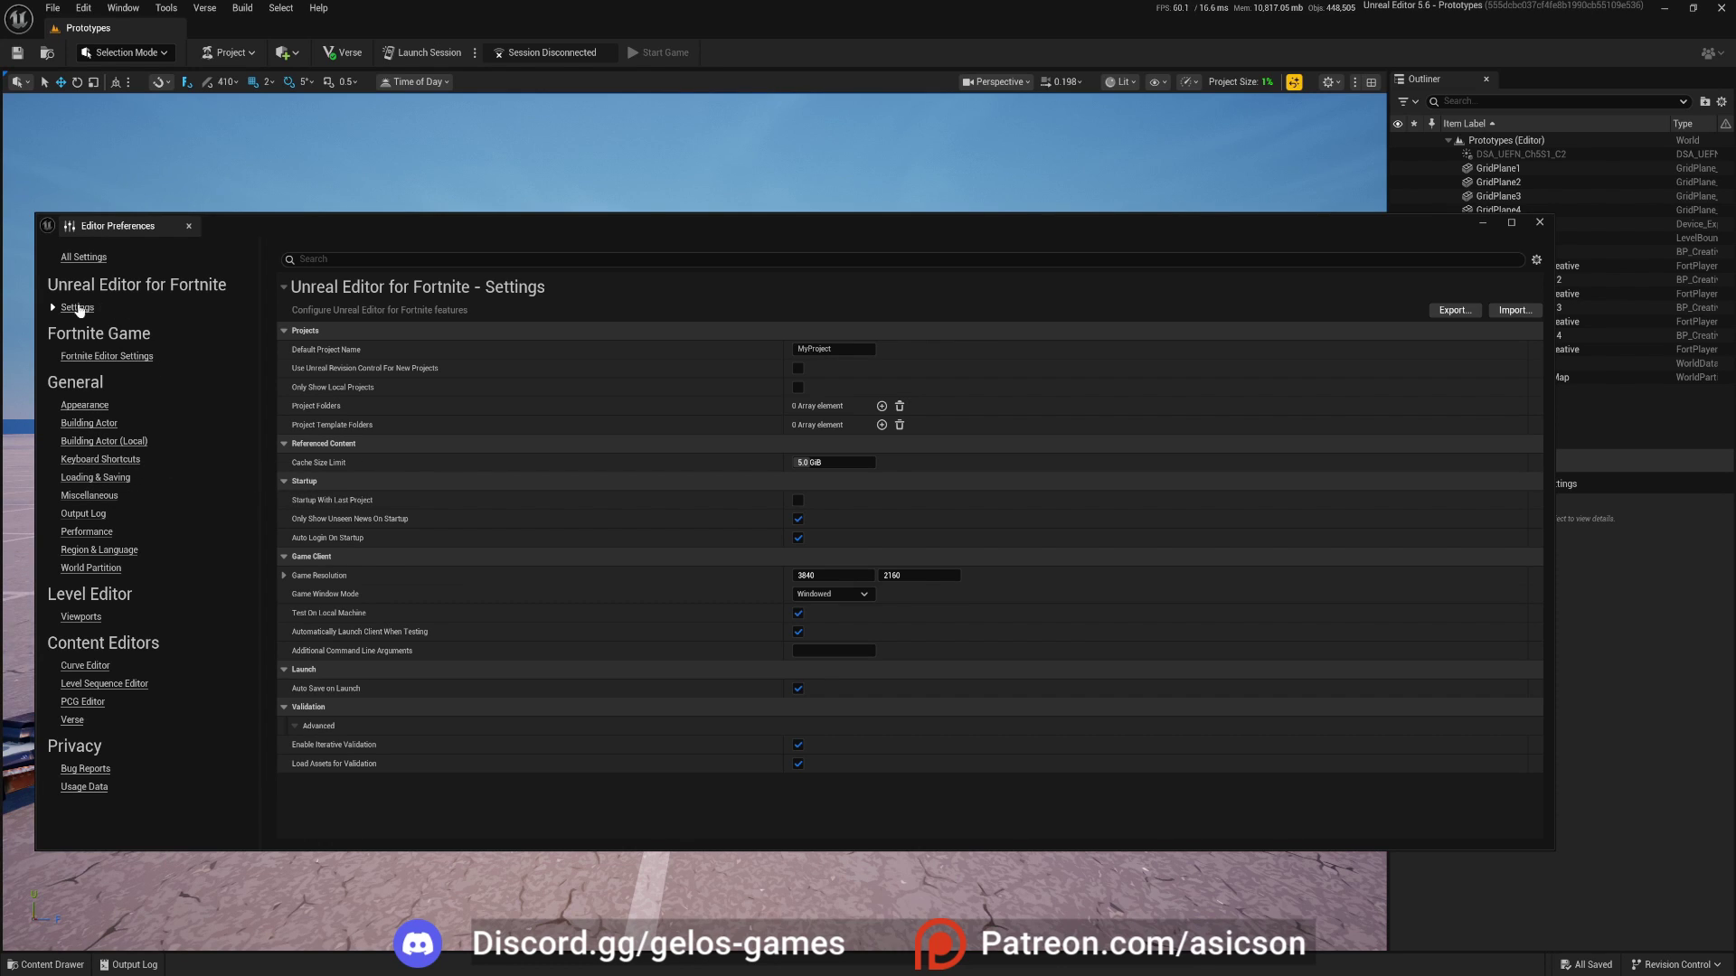
left_click(83, 257)
left_click(367, 259)
type("screen")
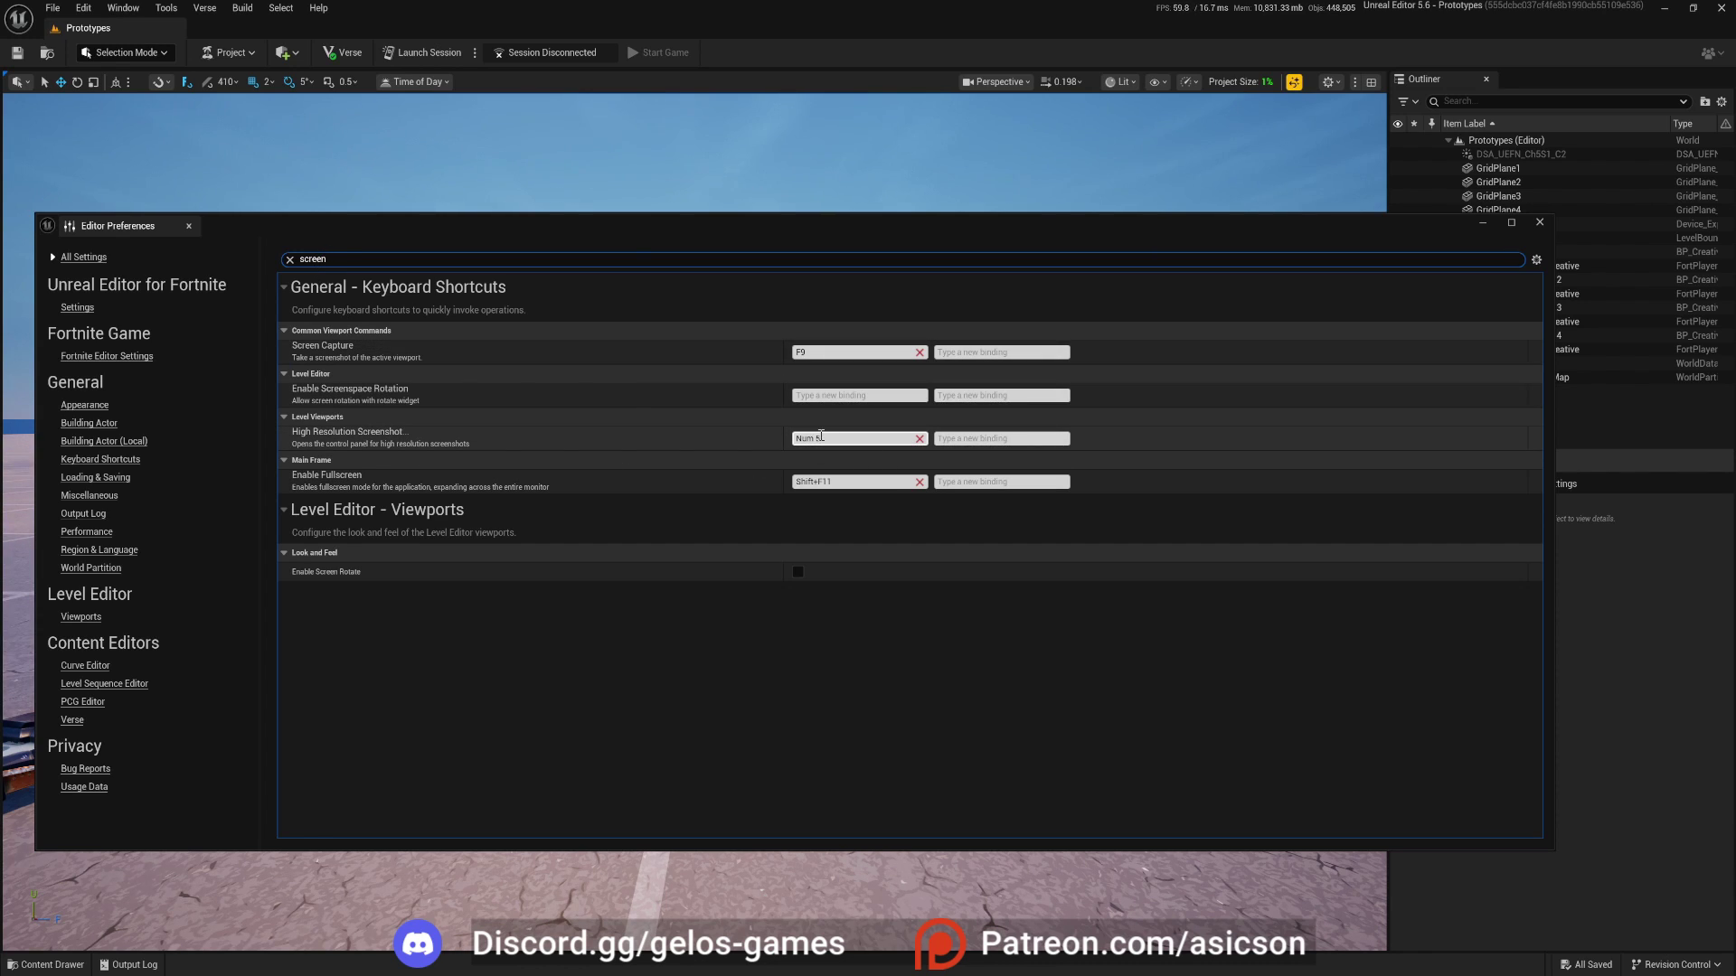
left_click(1540, 222)
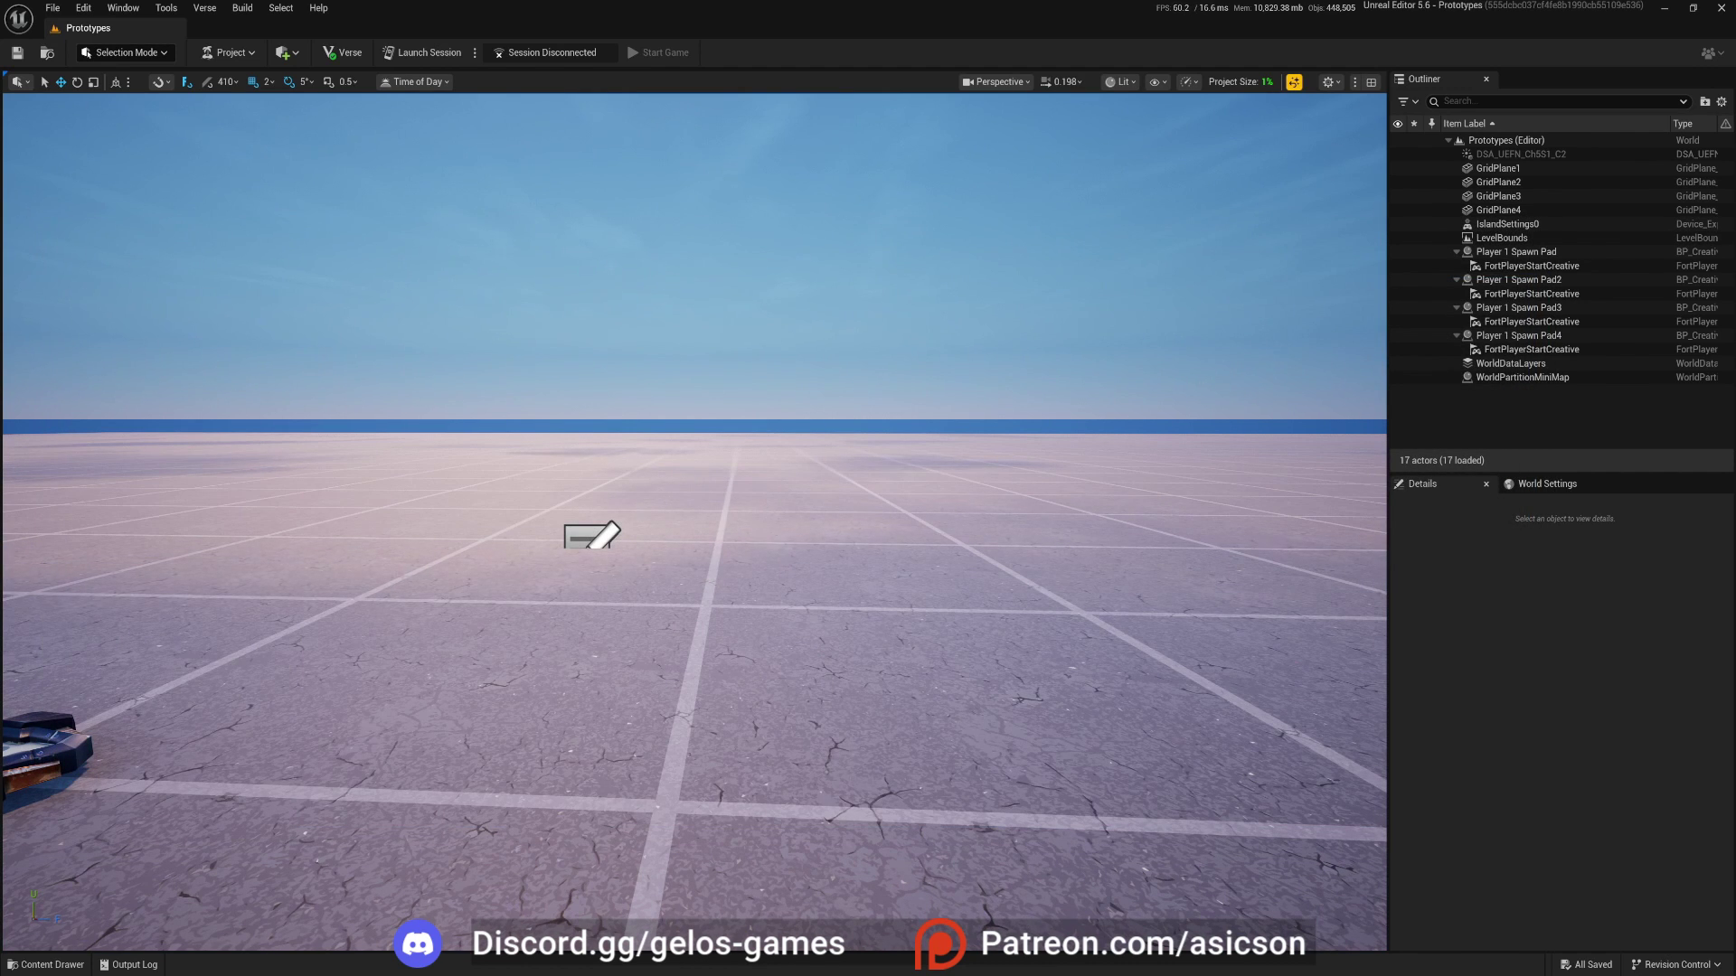
Open the High Resolution Screenshot tool and enter a screenshot size multiplier of 2.
right_click_drag(768, 535, 762, 509)
key("KP_5")
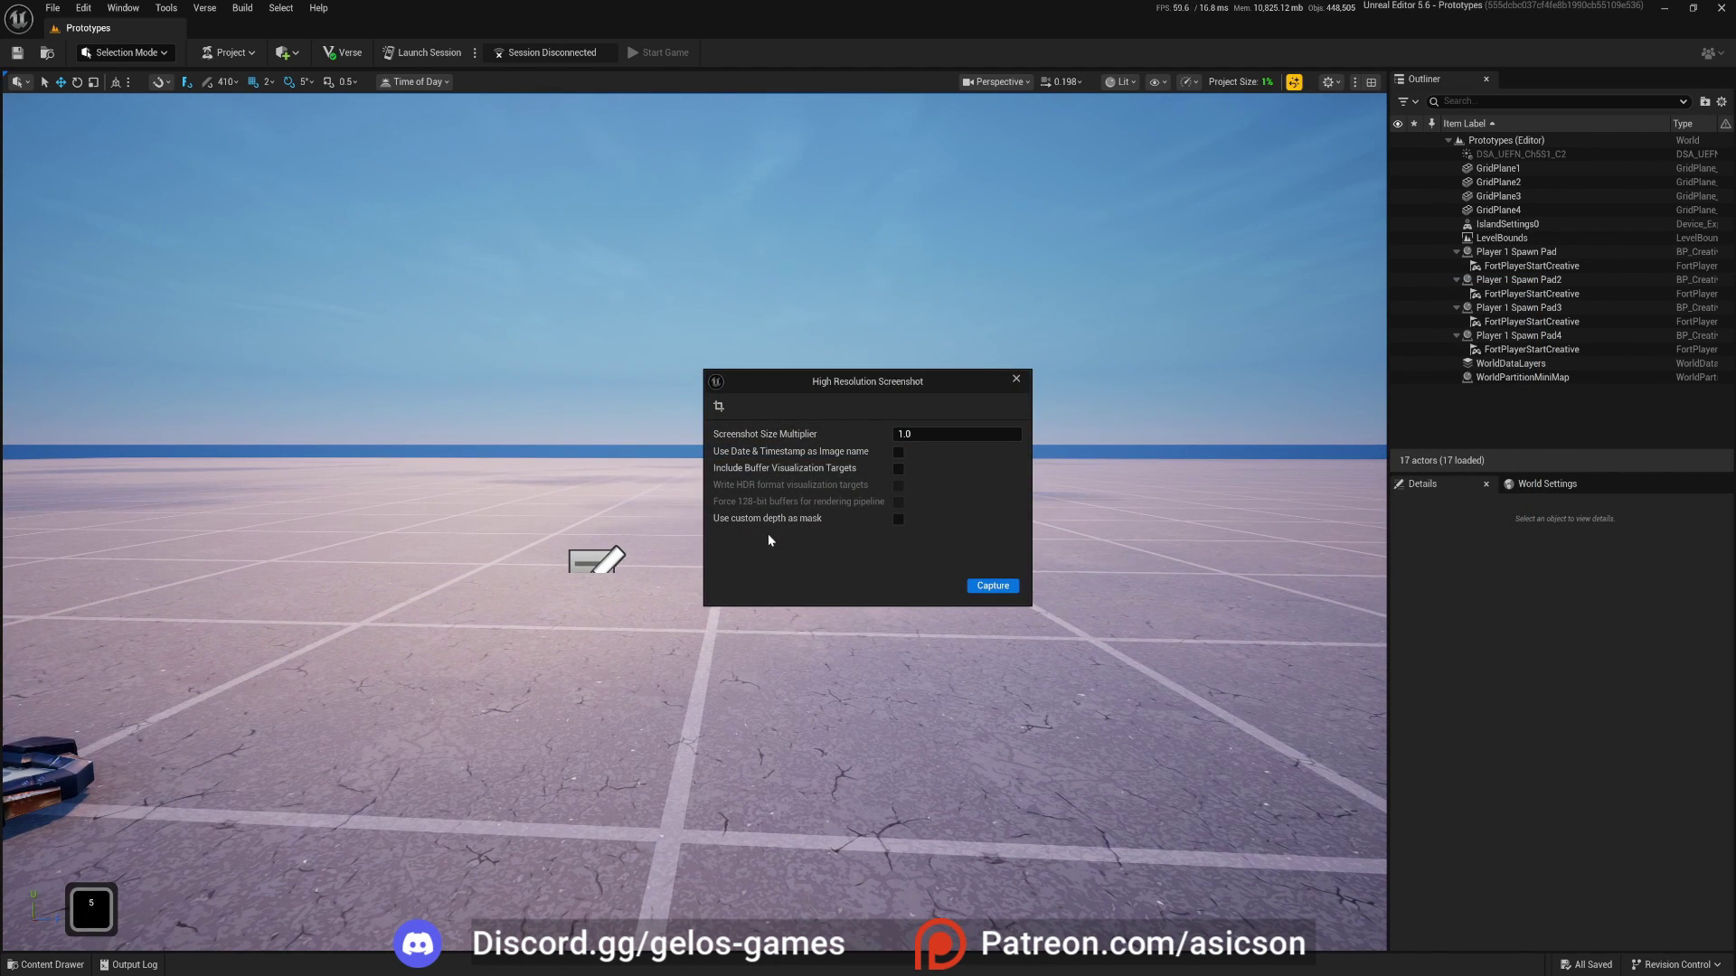
left_click_drag(819, 395, 1144, 431)
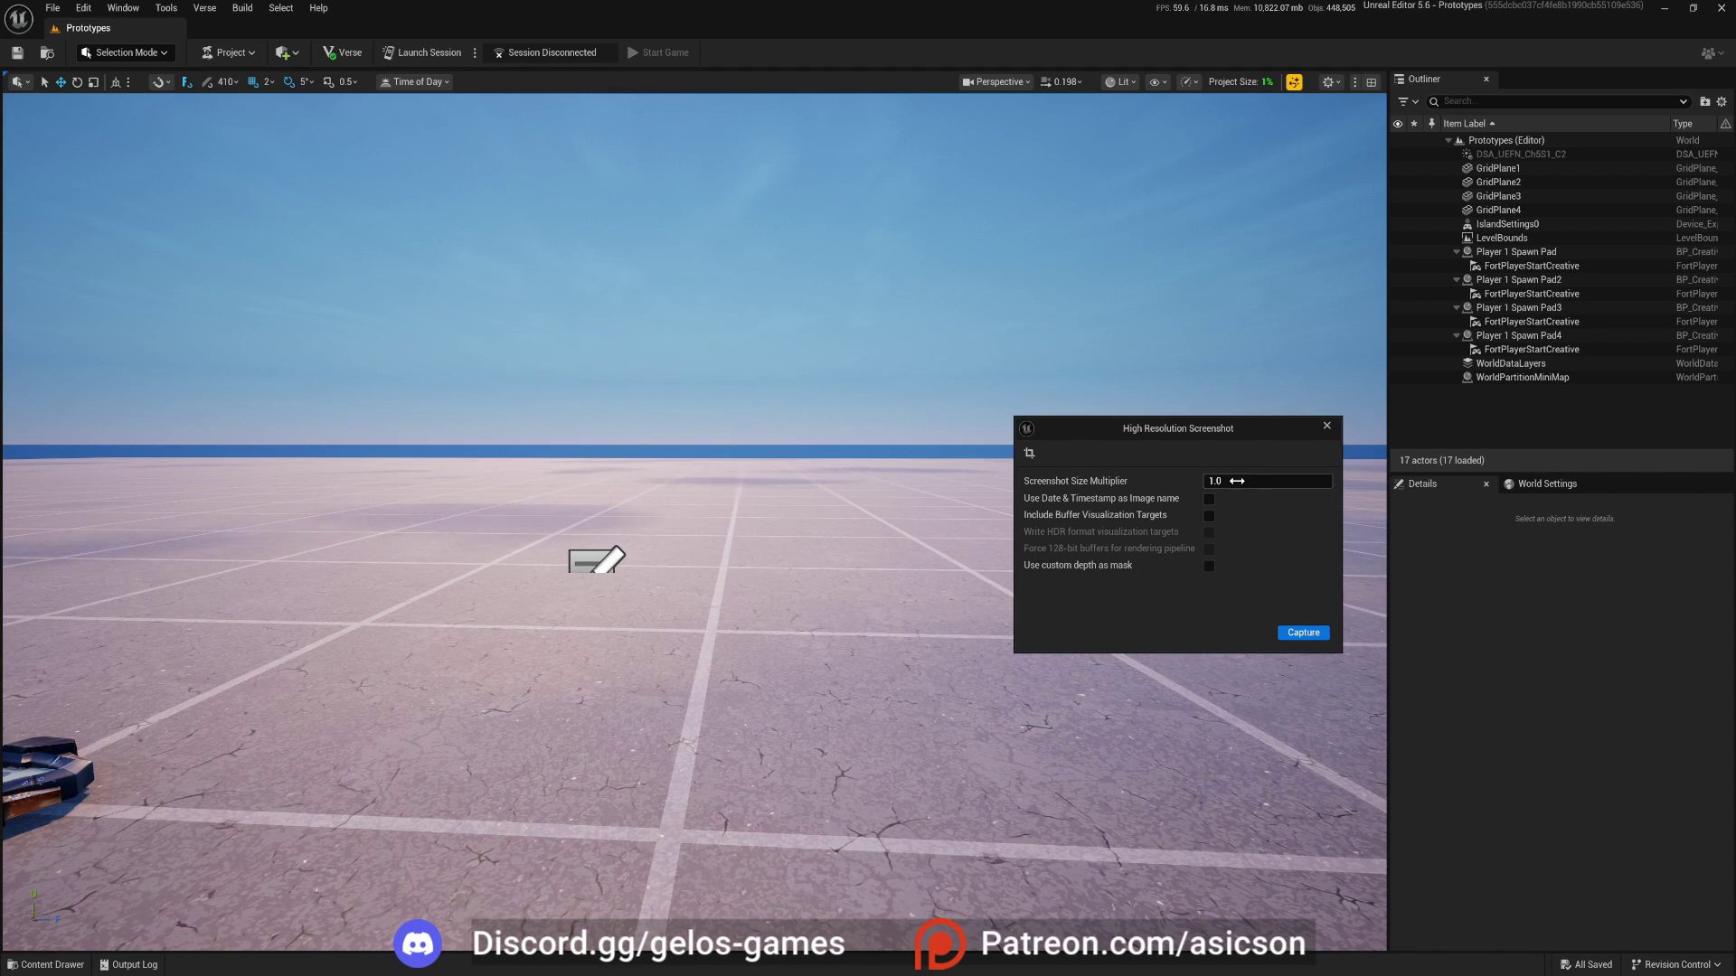
type("2")
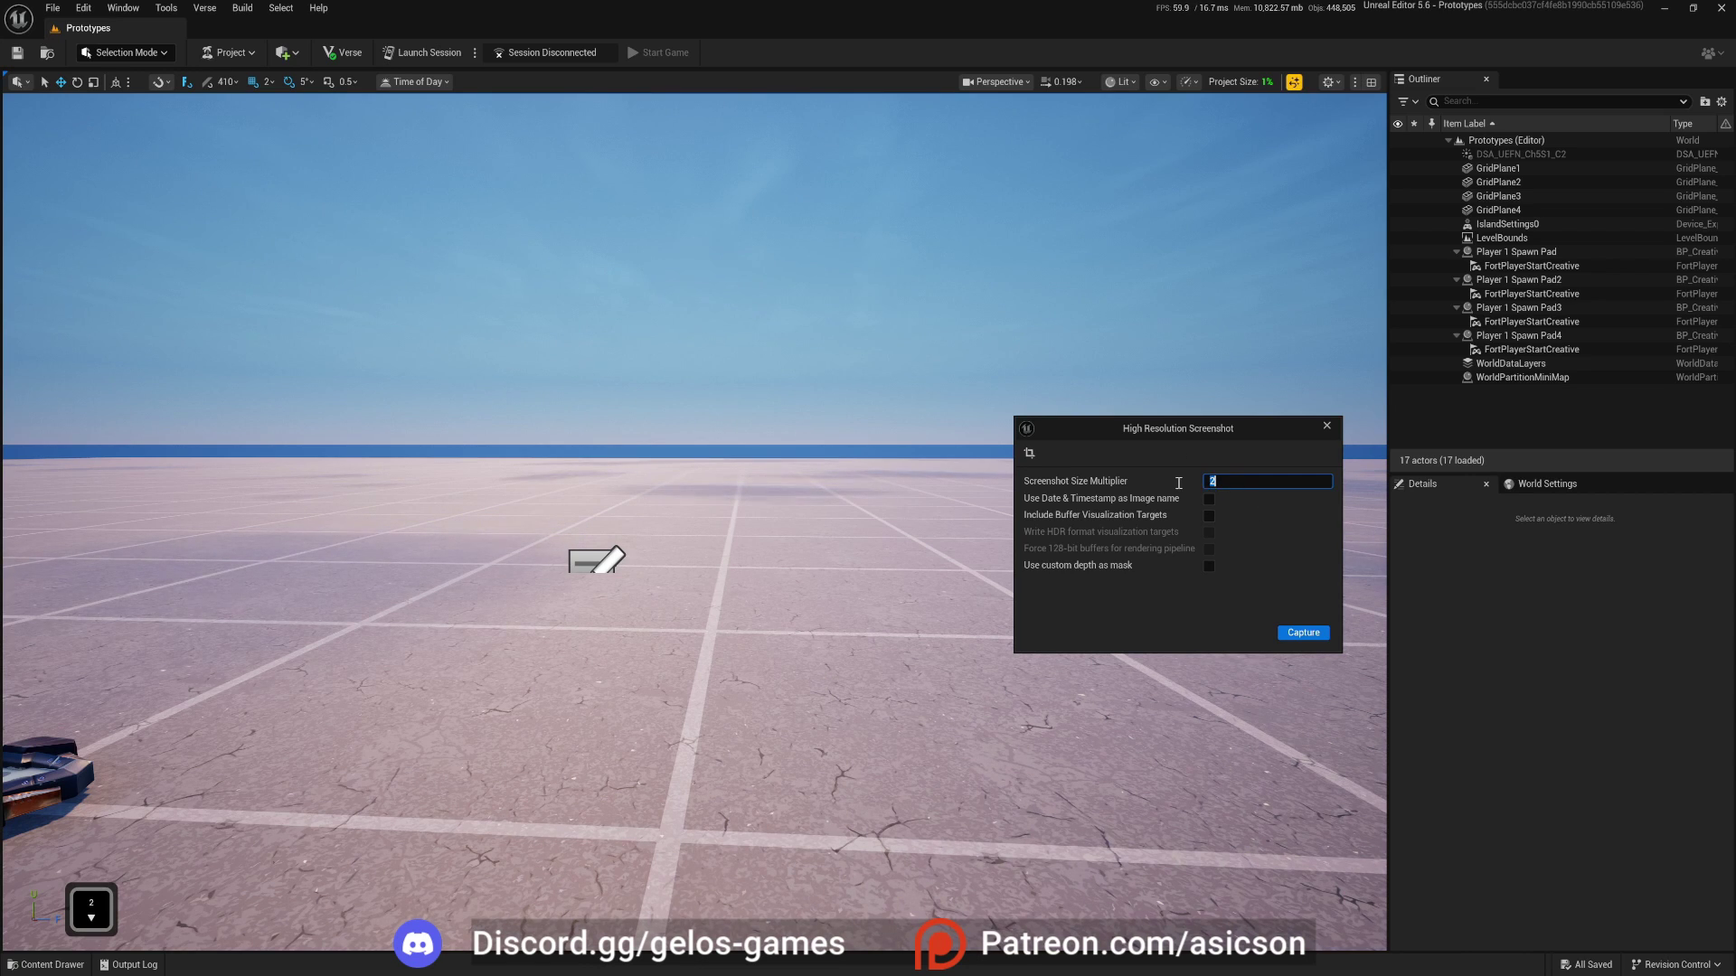
left_click(1157, 458)
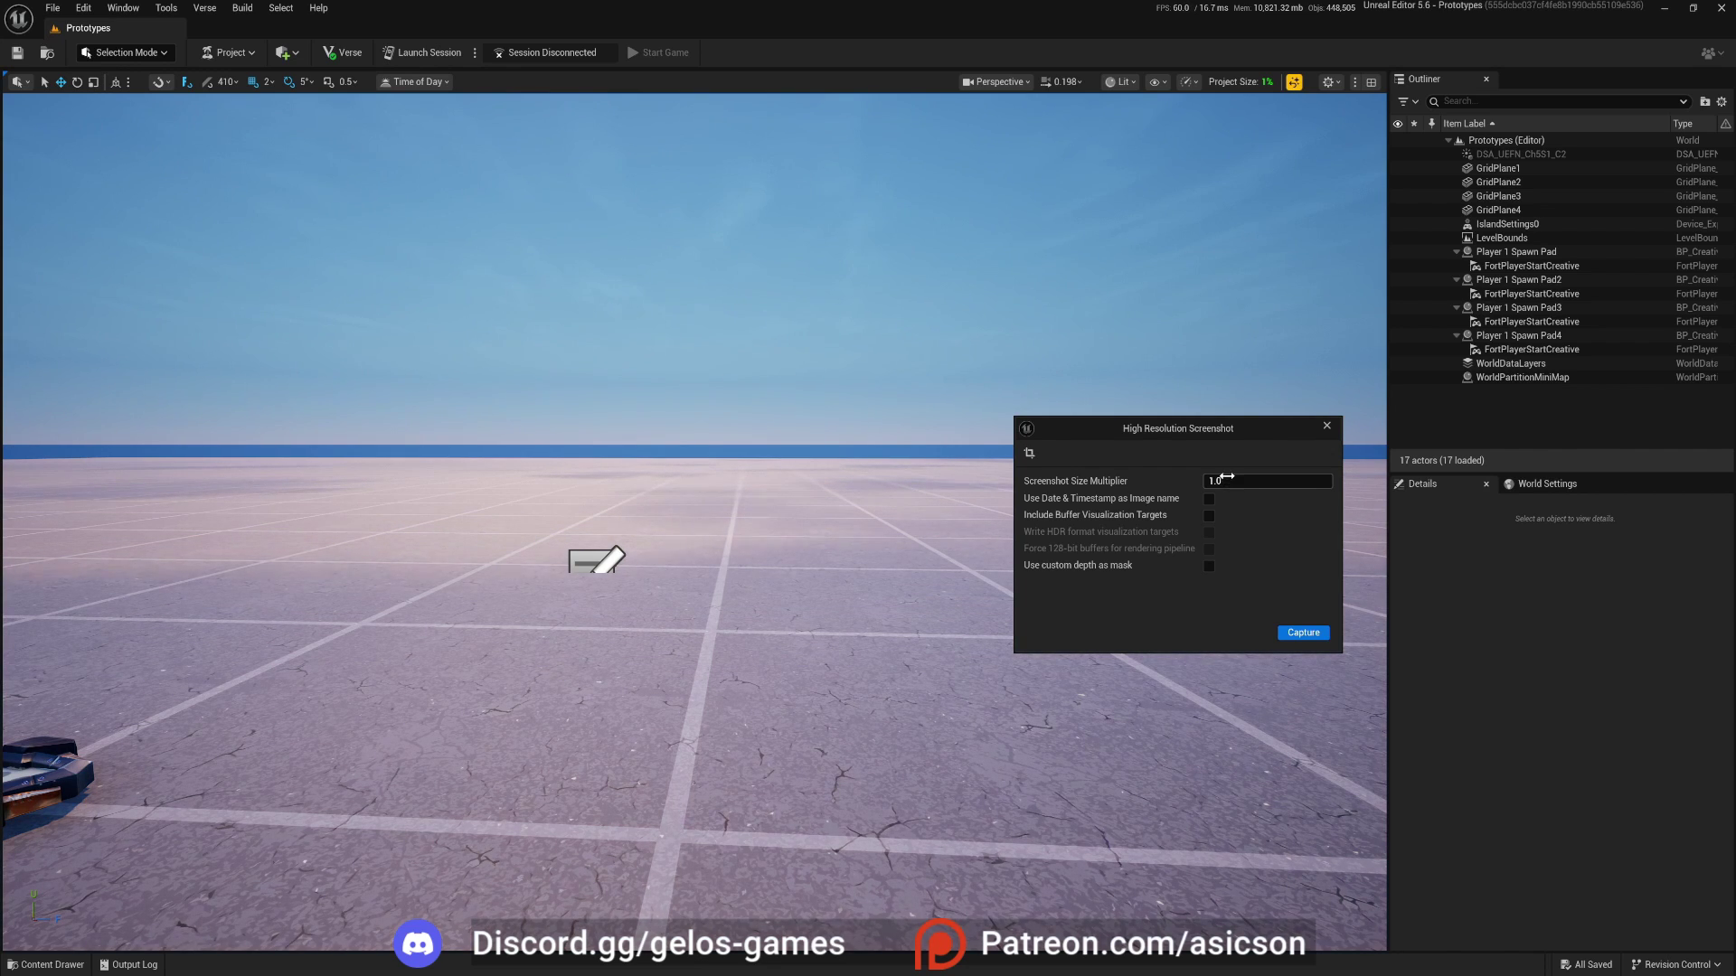
Place an Item Placer device from the Fortnite Devices Item folder in the level.
left_click_drag(1187, 431, 1233, 476)
key("ctrl+space")
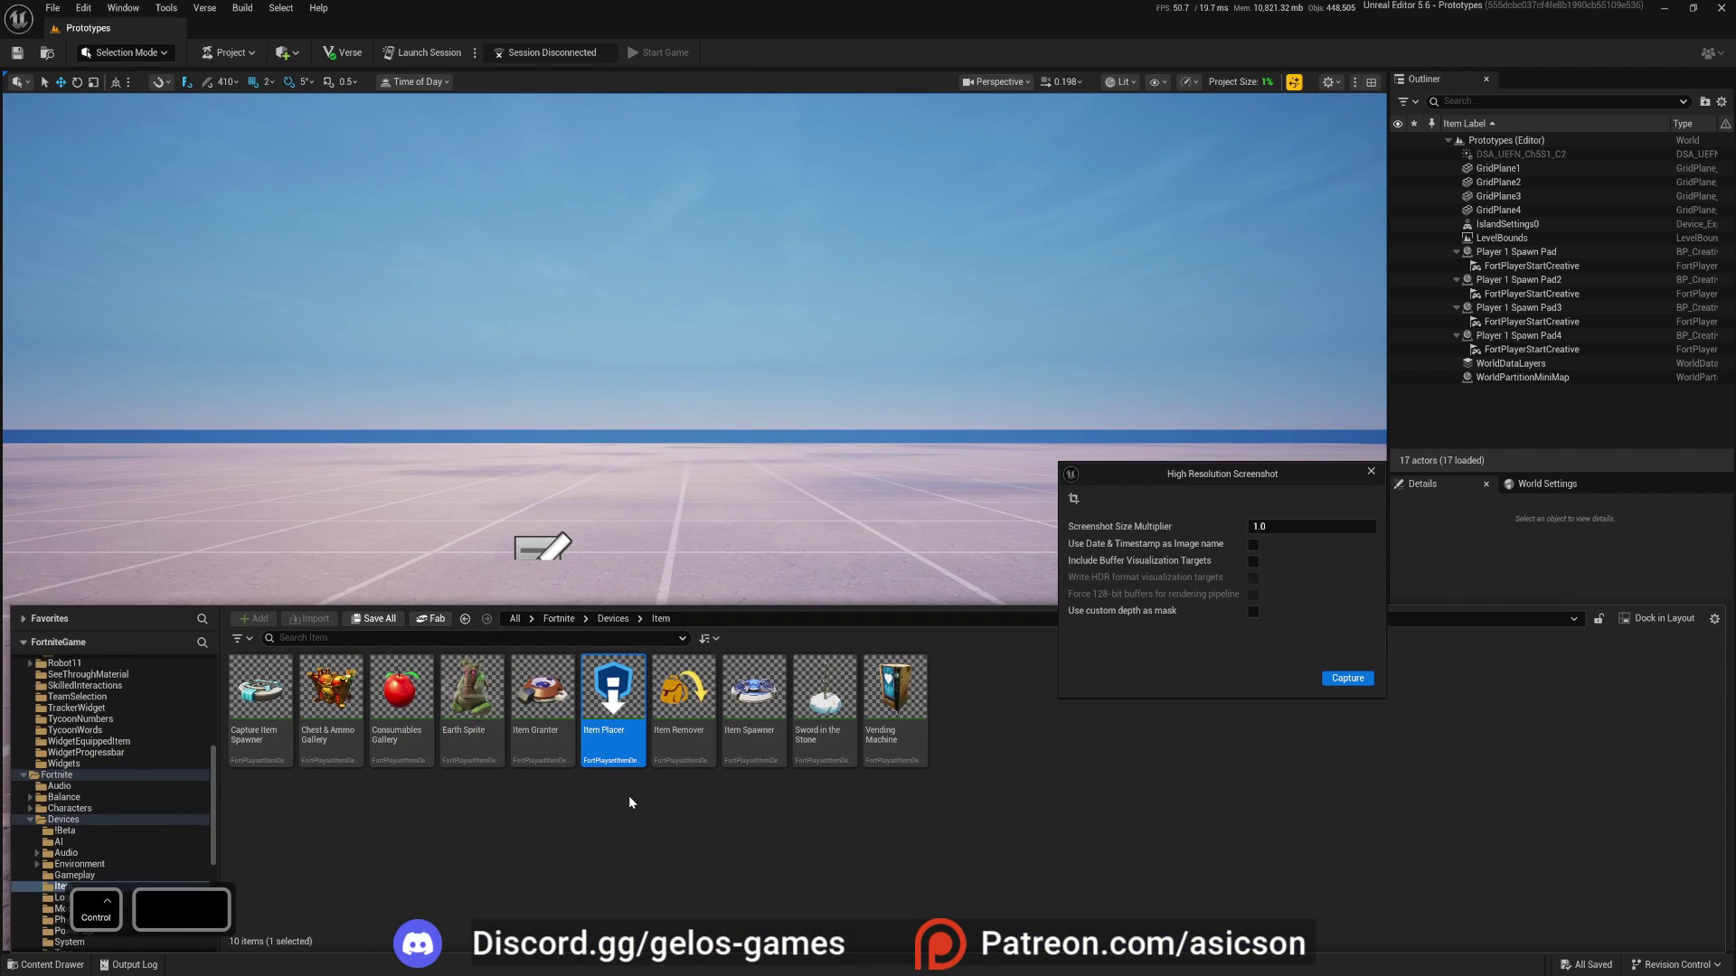
left_click_drag(613, 701, 677, 570)
key("w")
key("a")
scroll(677, 565, "down", 1)
key("q")
right_click_drag(677, 570, 677, 553)
key("d")
key("e")
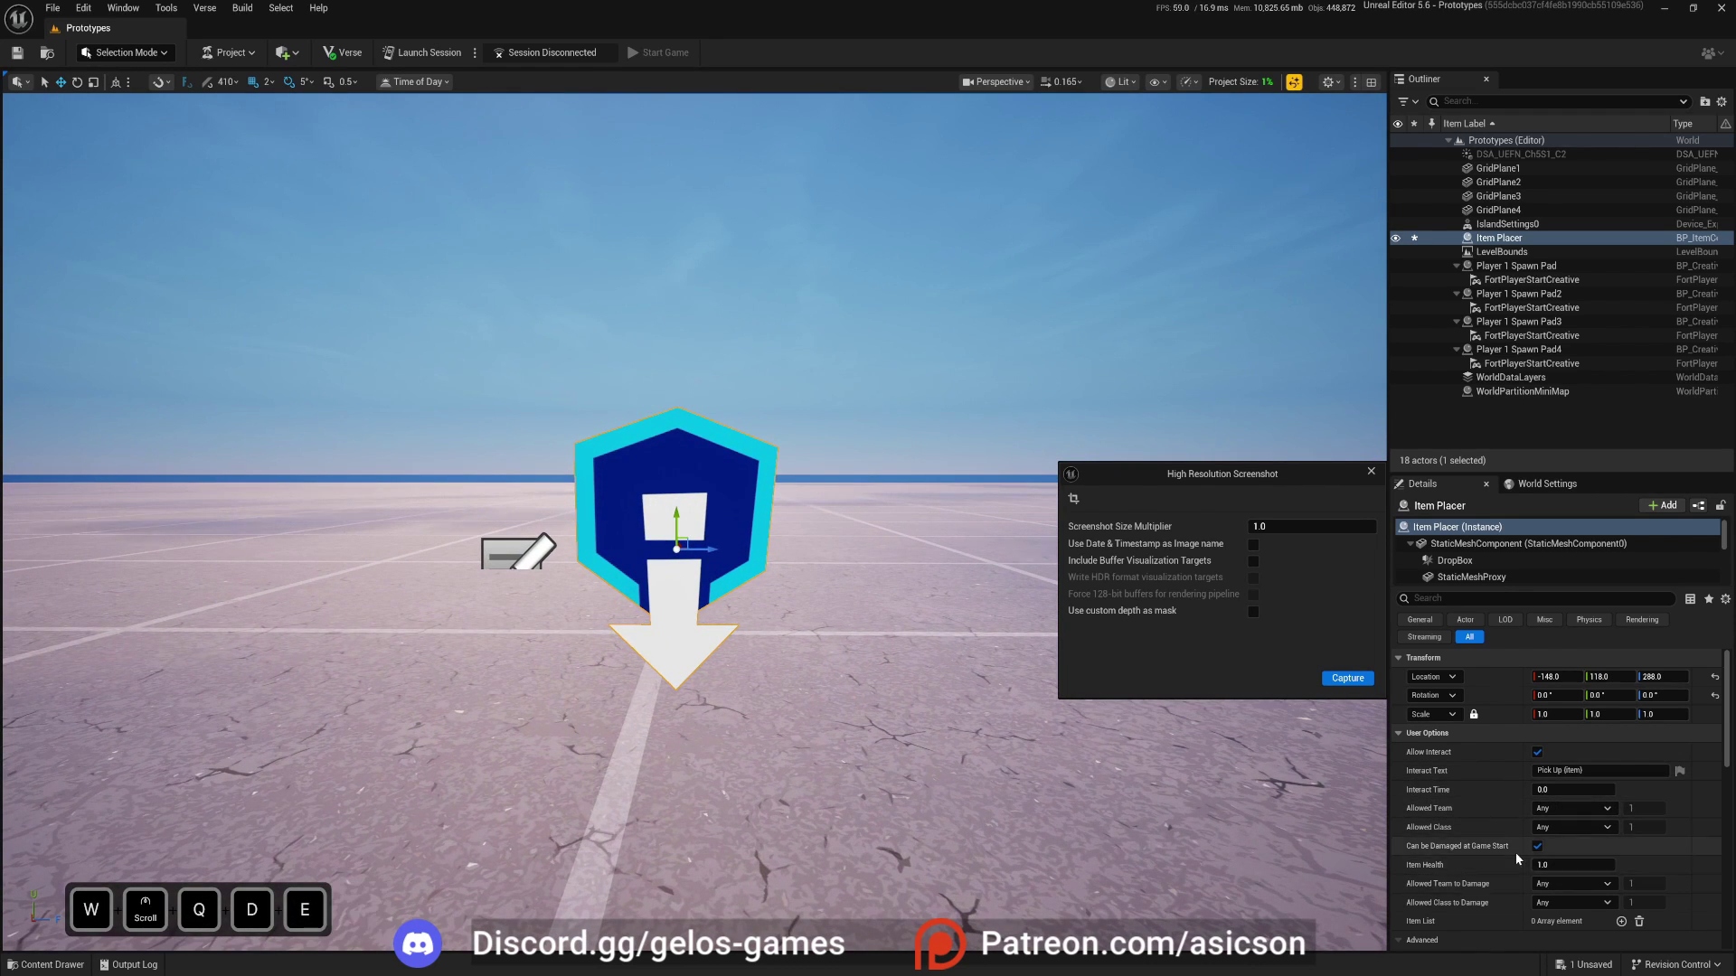
Add an entry to the Item Placer's item list and set its item definition to the Charge Shotgun.
scroll(1560, 851, "down", 2)
left_click(1620, 831)
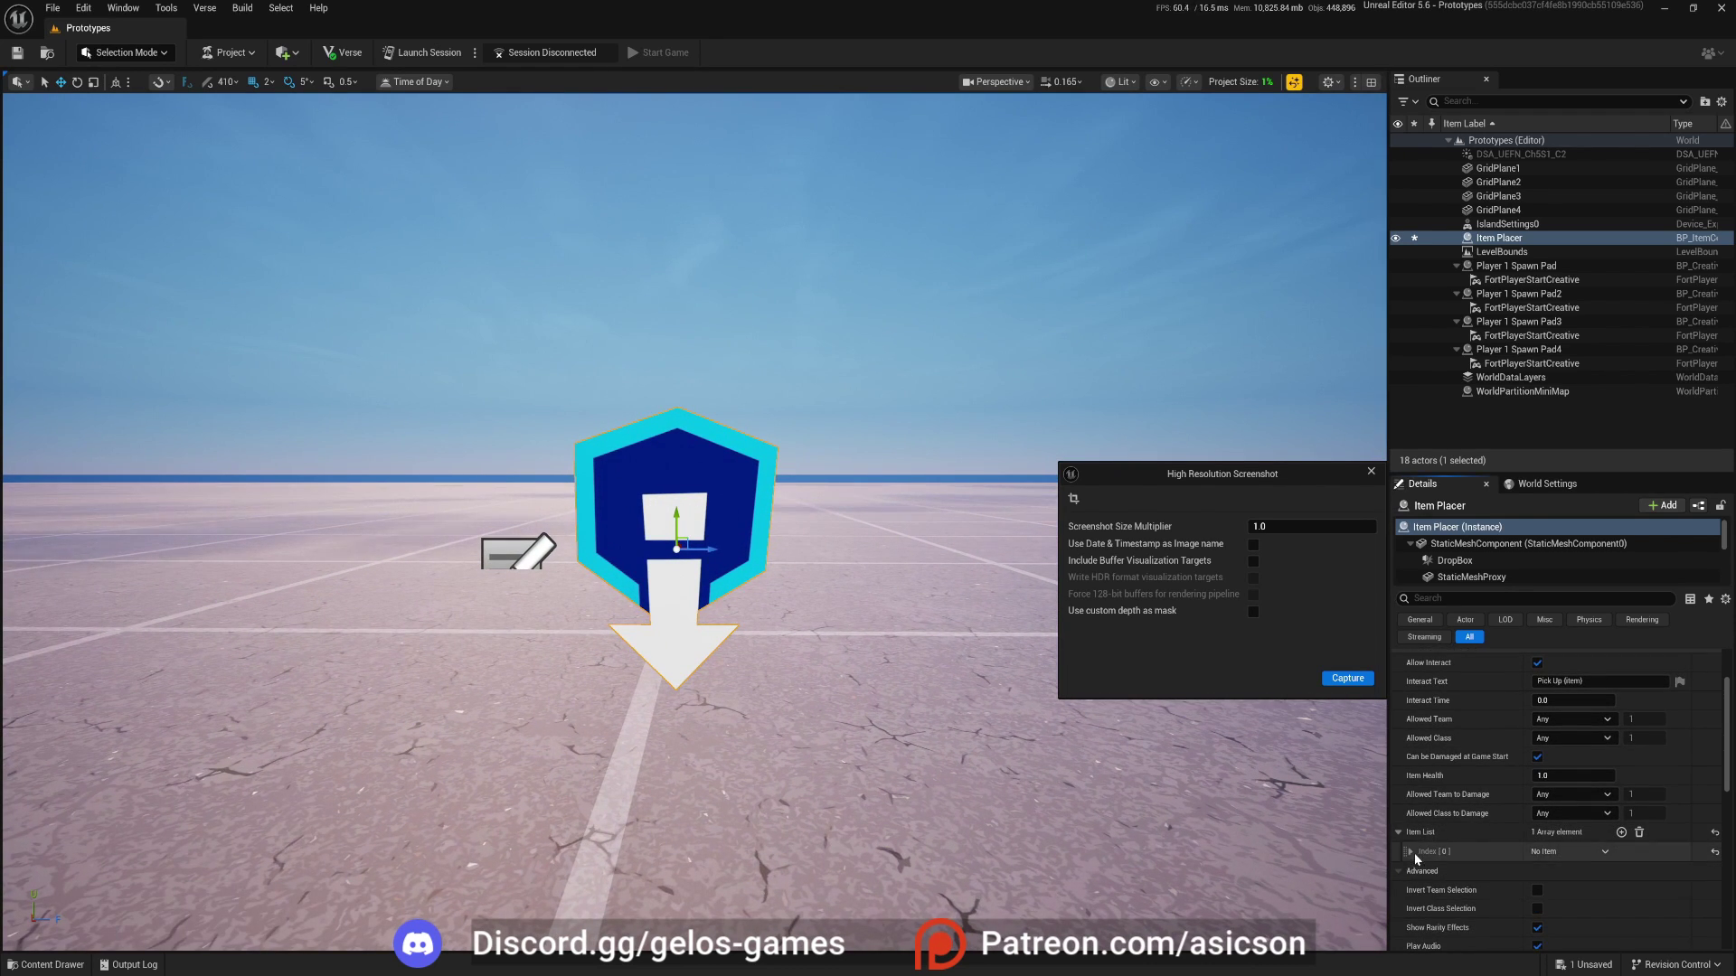
left_click(1410, 851)
left_click(1603, 870)
scroll(1600, 793, "down", 5)
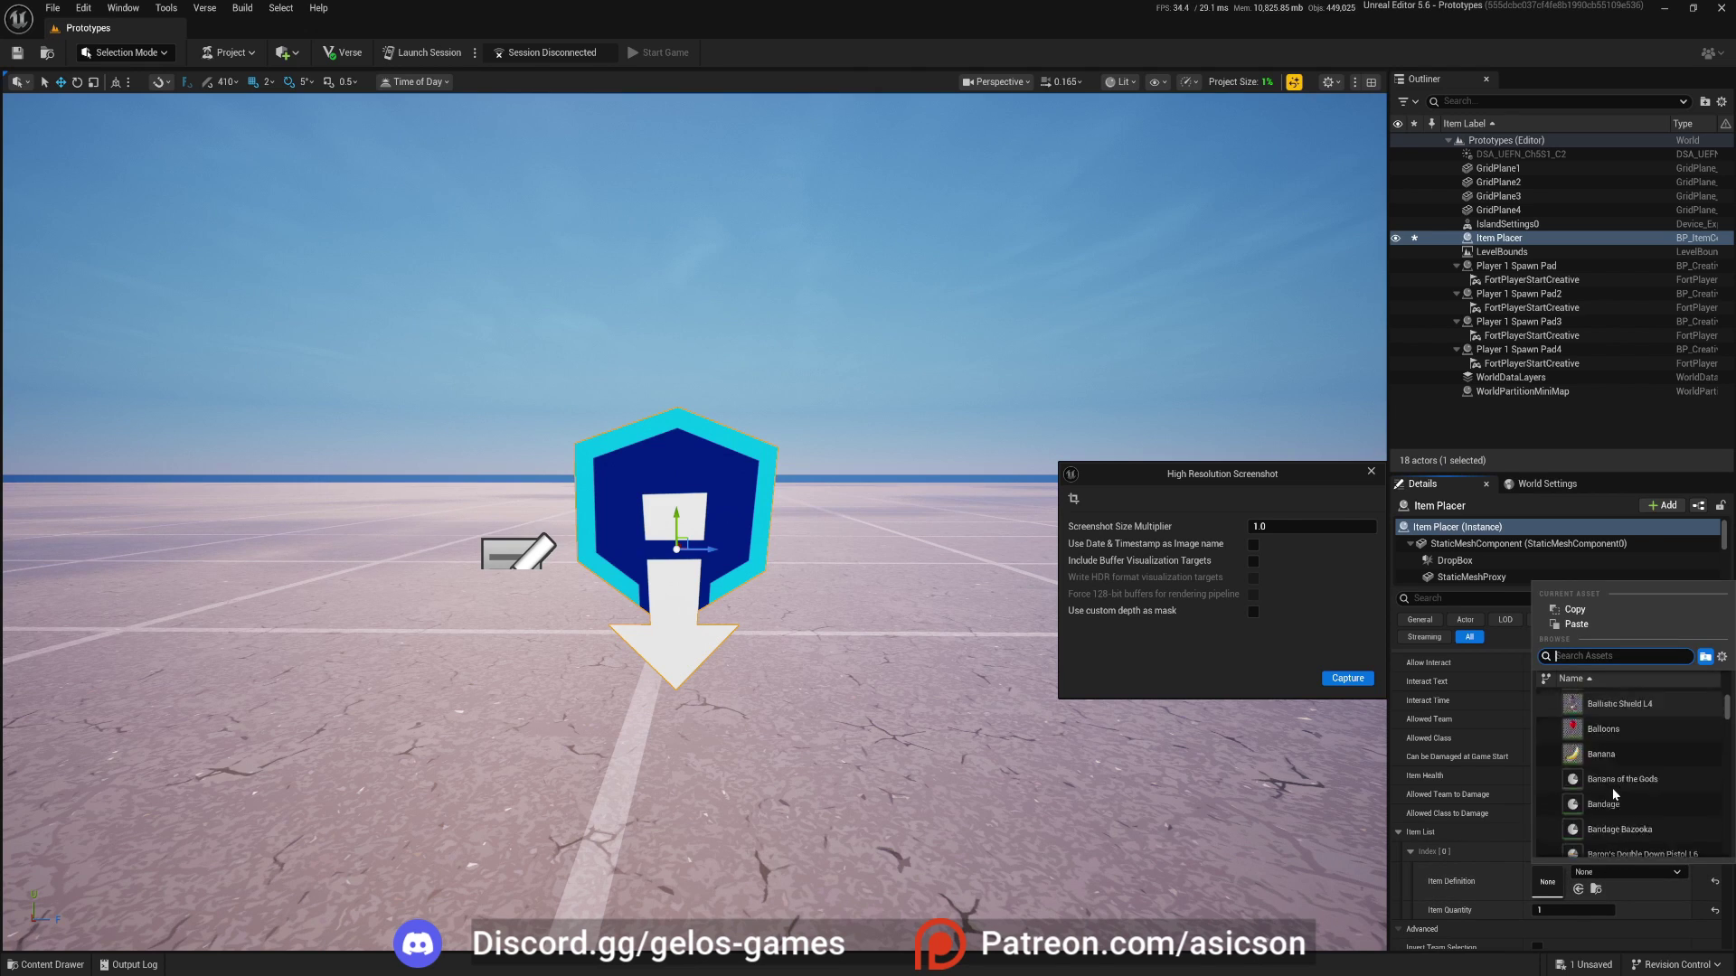
left_click(1604, 800)
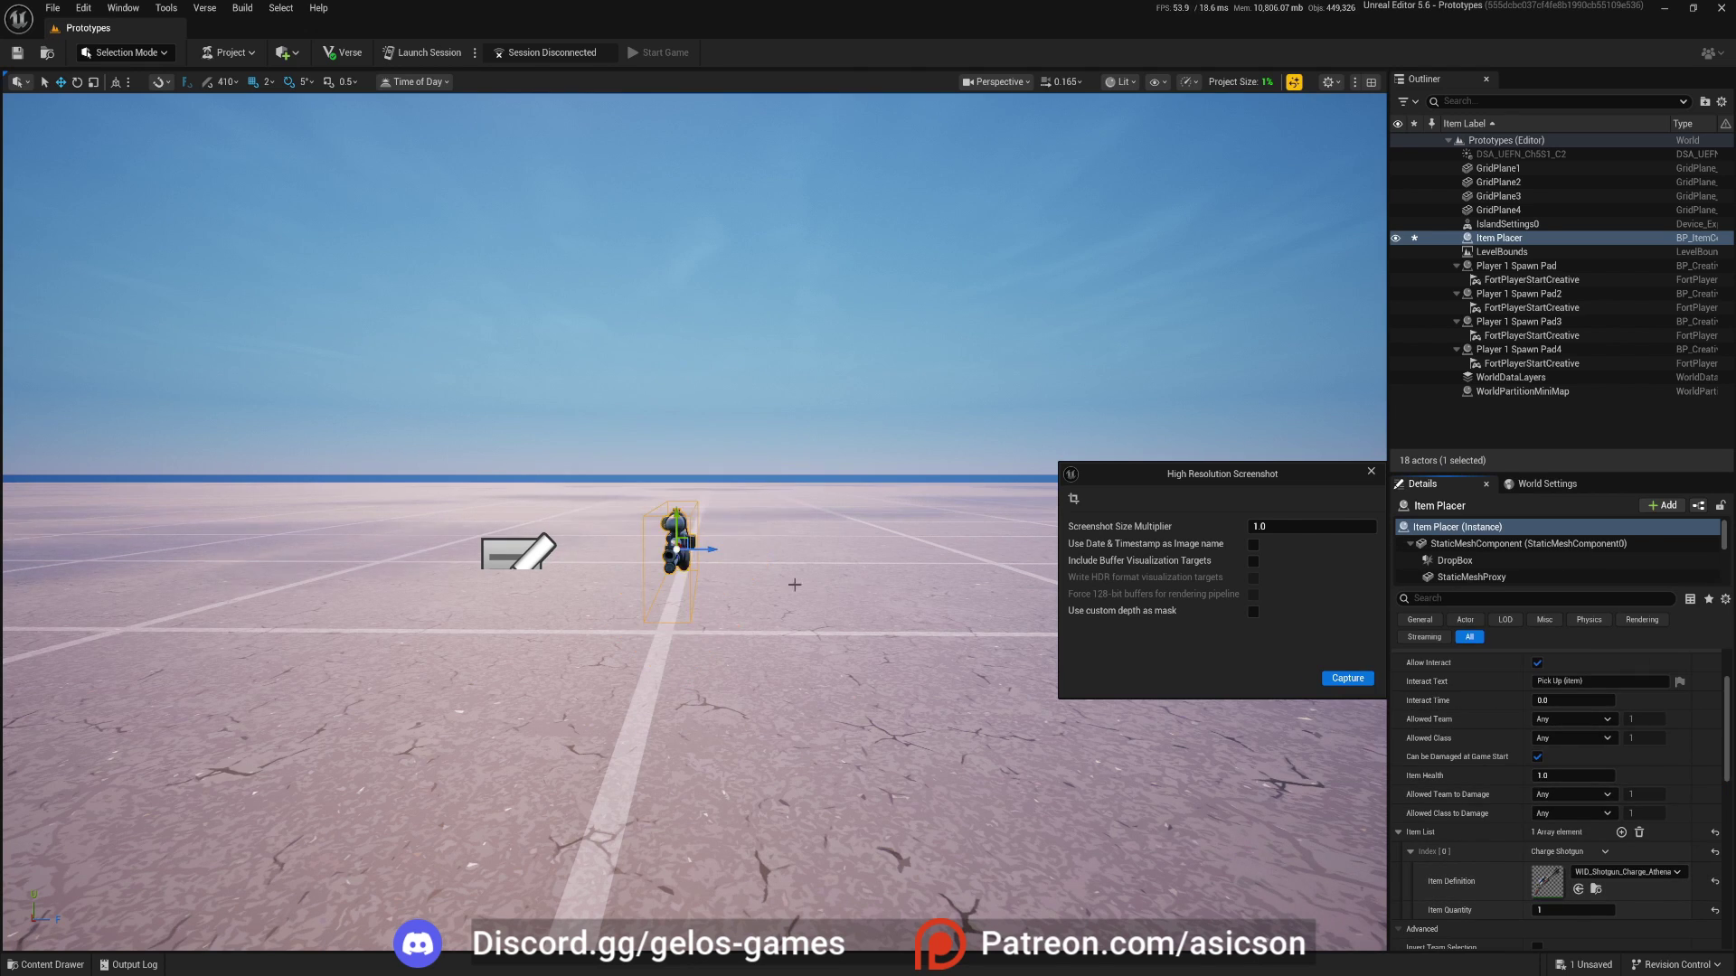
Capture a high-resolution side-view screenshot of the deselected shotgun and review the saved image.
key("w")
key("a")
right_click_drag(744, 570, 696, 538)
scroll(832, 570, "up", 1)
key("d")
key("s")
scroll(777, 542, "down", 1)
key("a")
key("d")
key("w")
key("s")
key("Escape")
left_click_drag(1178, 474, 1298, 458)
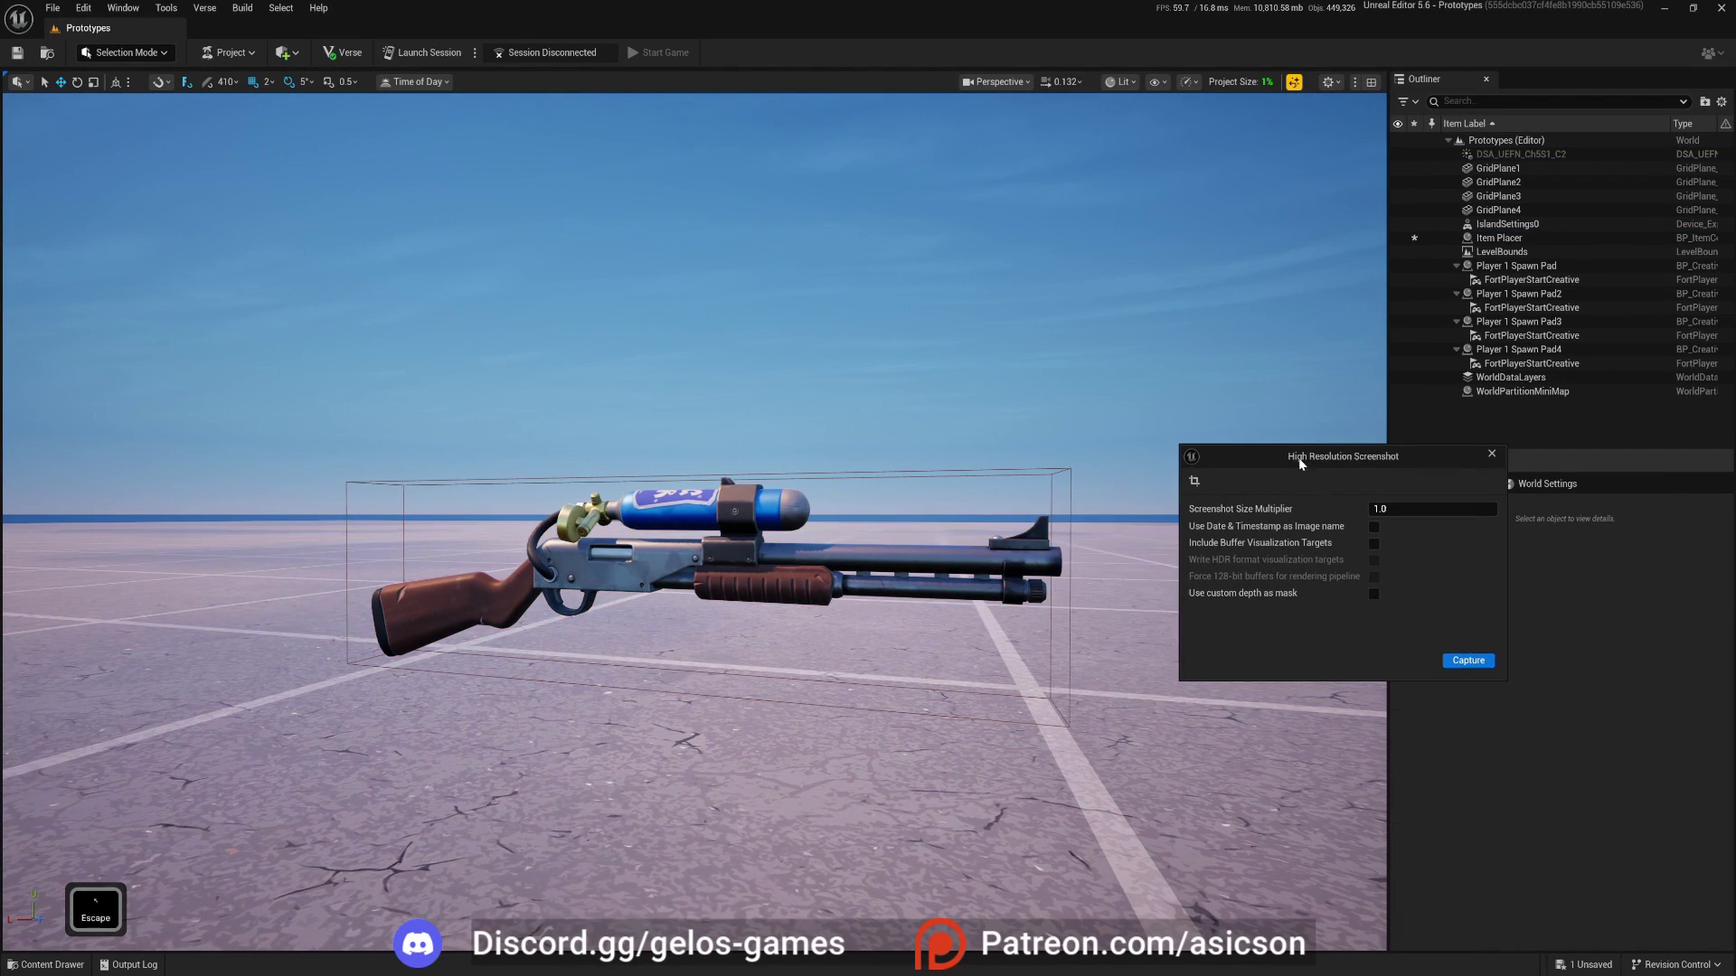
left_click(1462, 663)
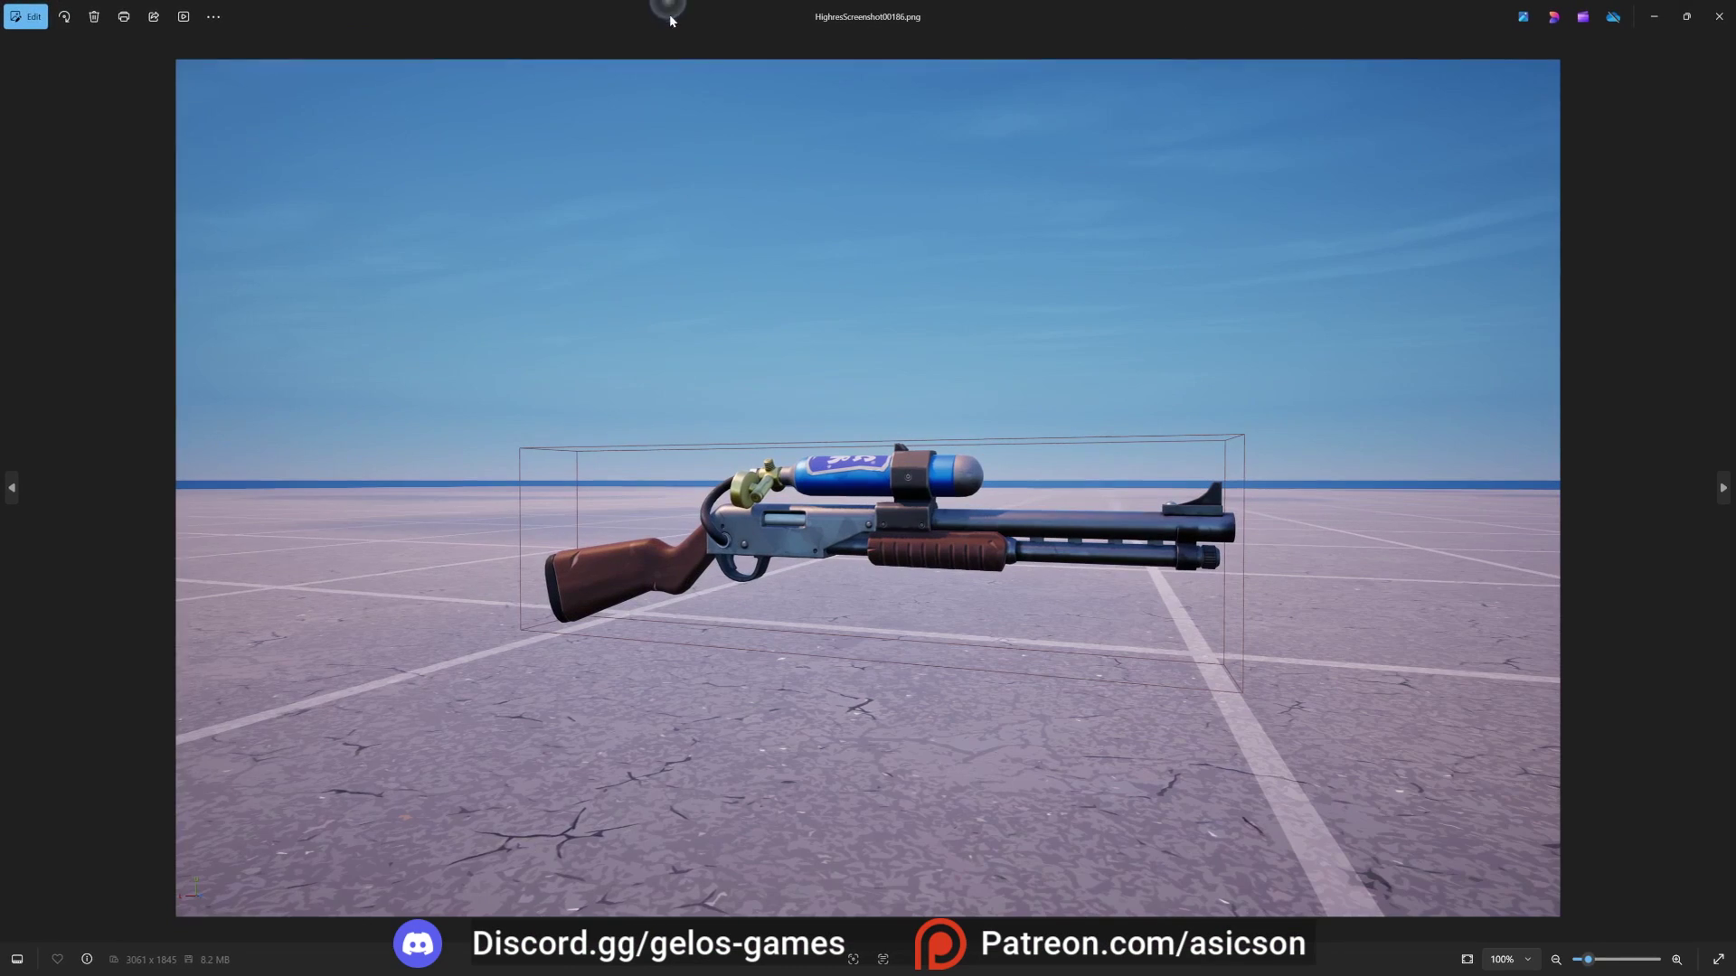
scroll(866, 528, "up", 1)
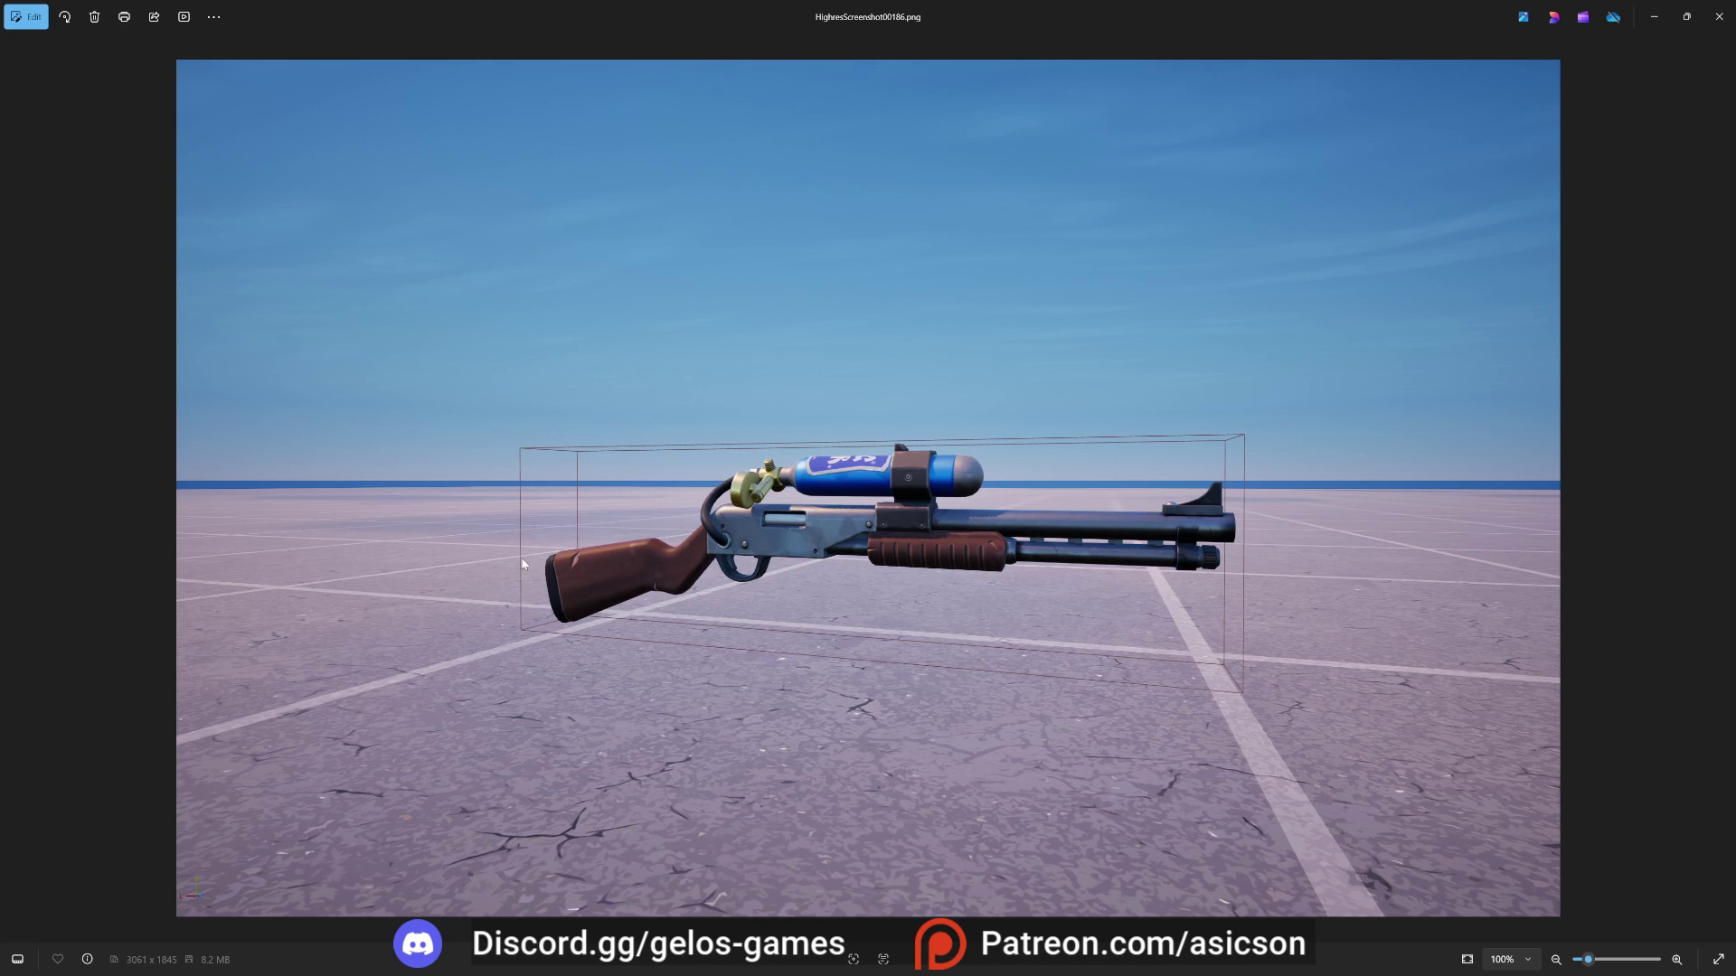
left_click(1719, 16)
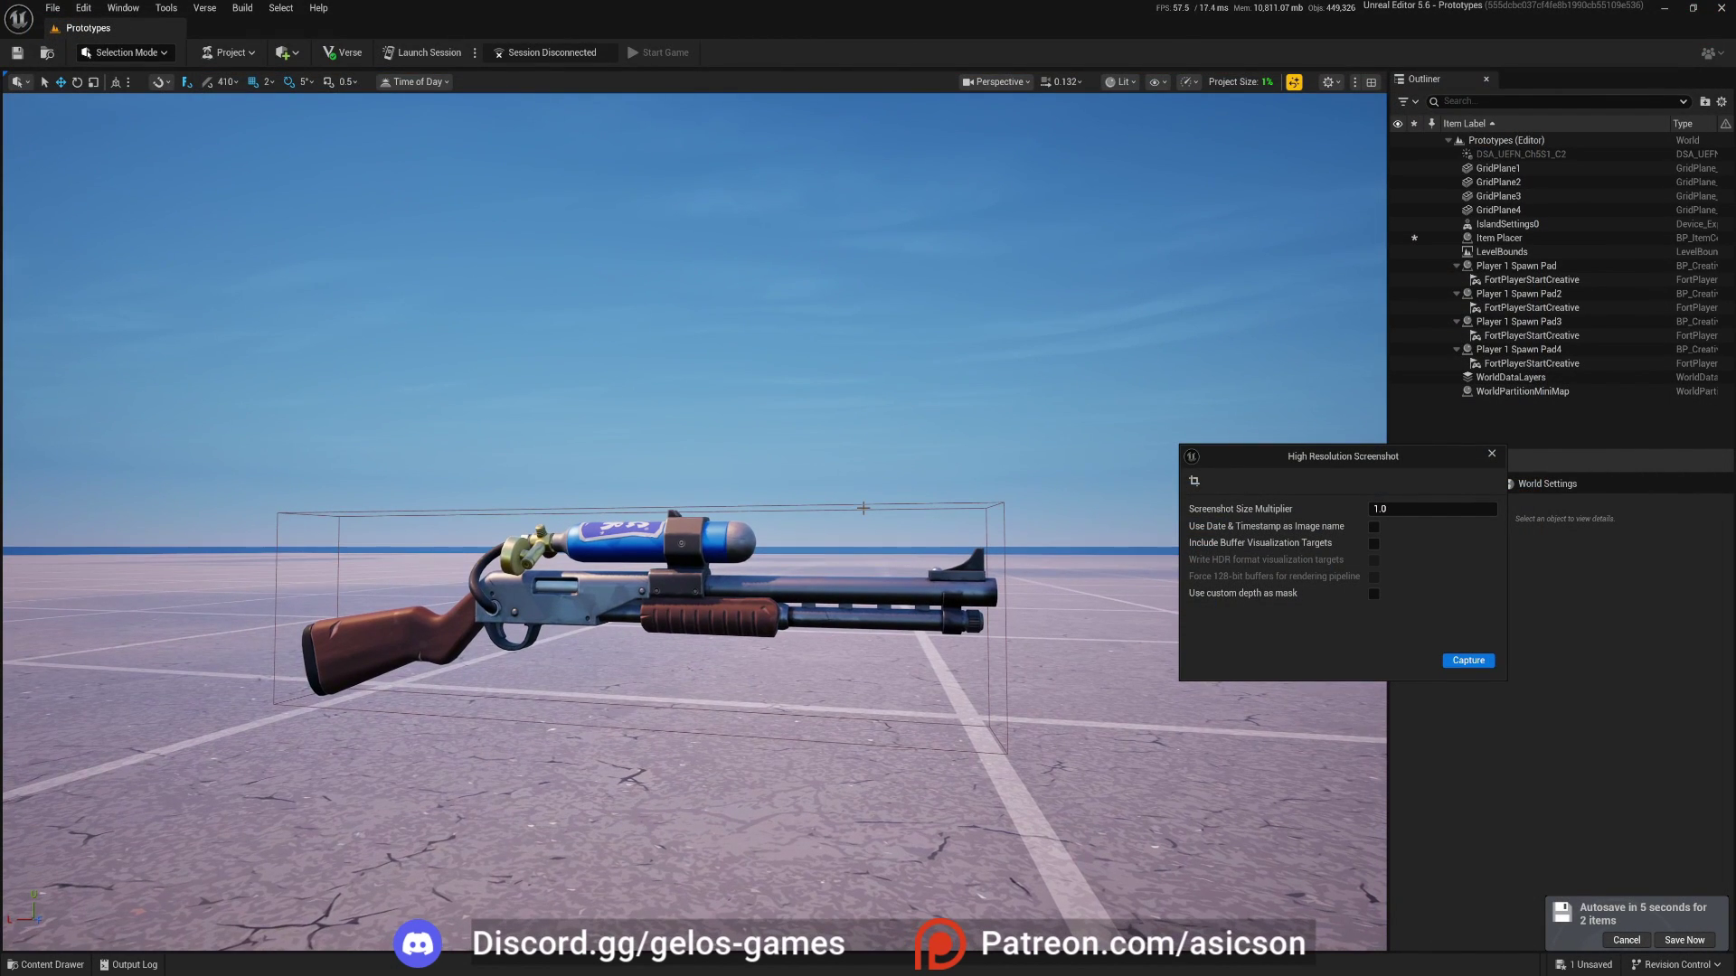
Hide the editor outlines around the shotgun by switching the viewport to Game View.
key("g")
key("e")
right_click_drag(376, 673, 376, 672)
key("q")
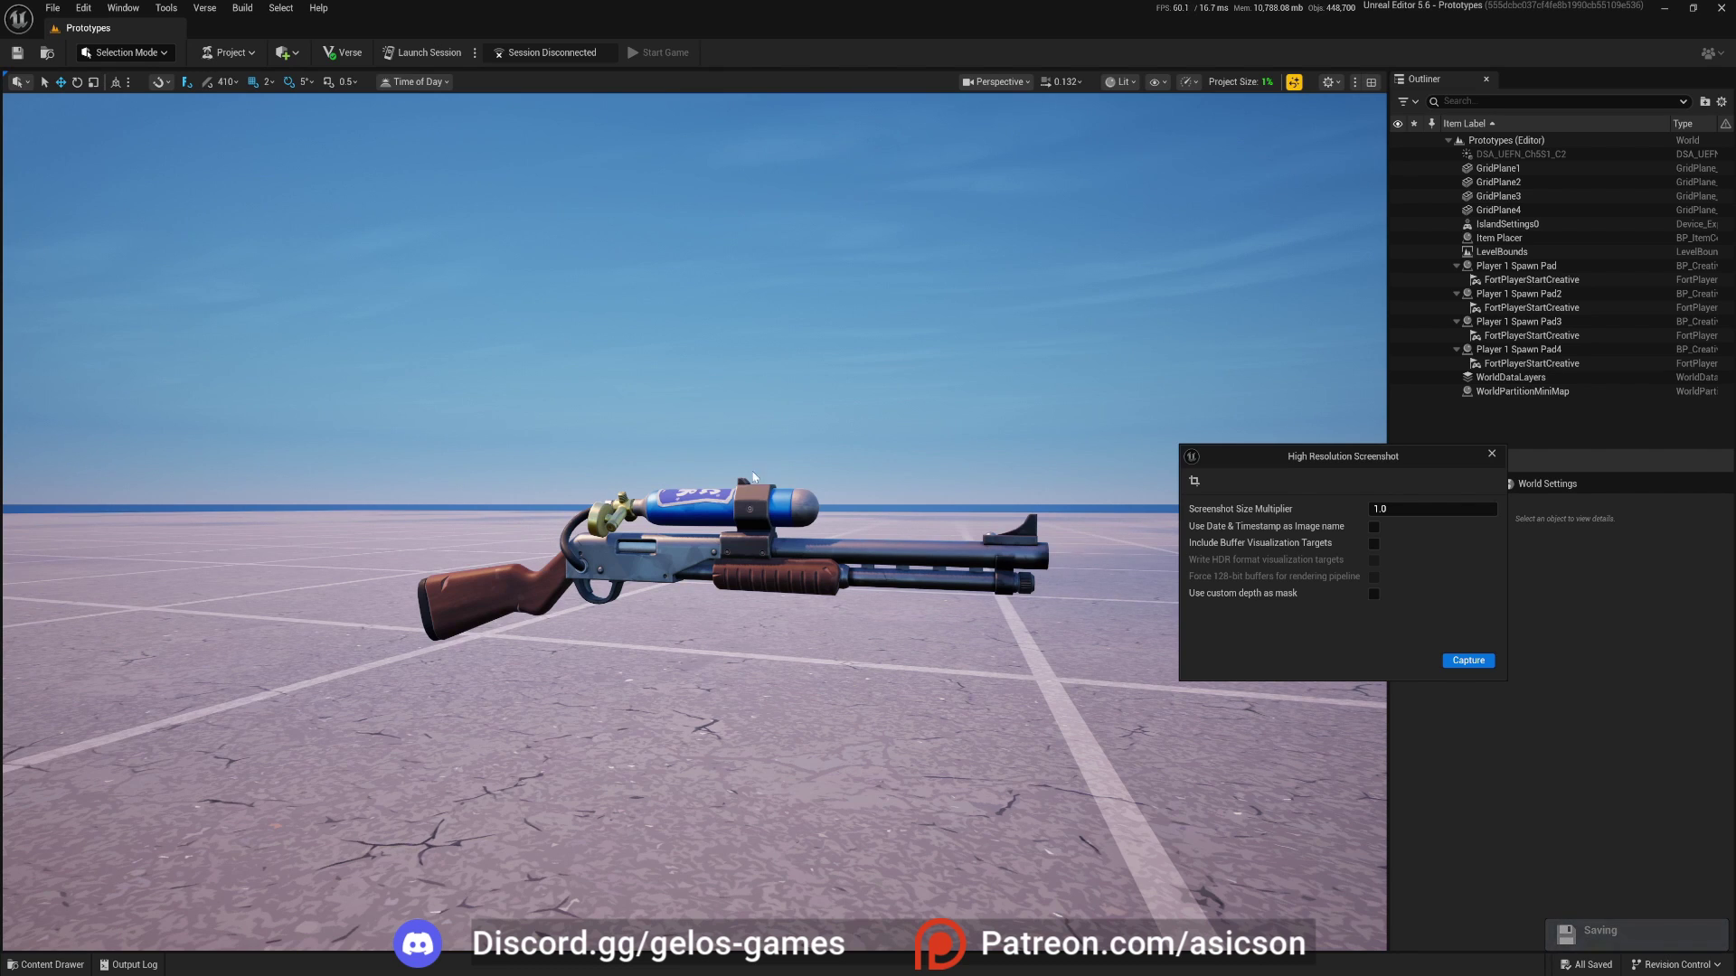
key("w")
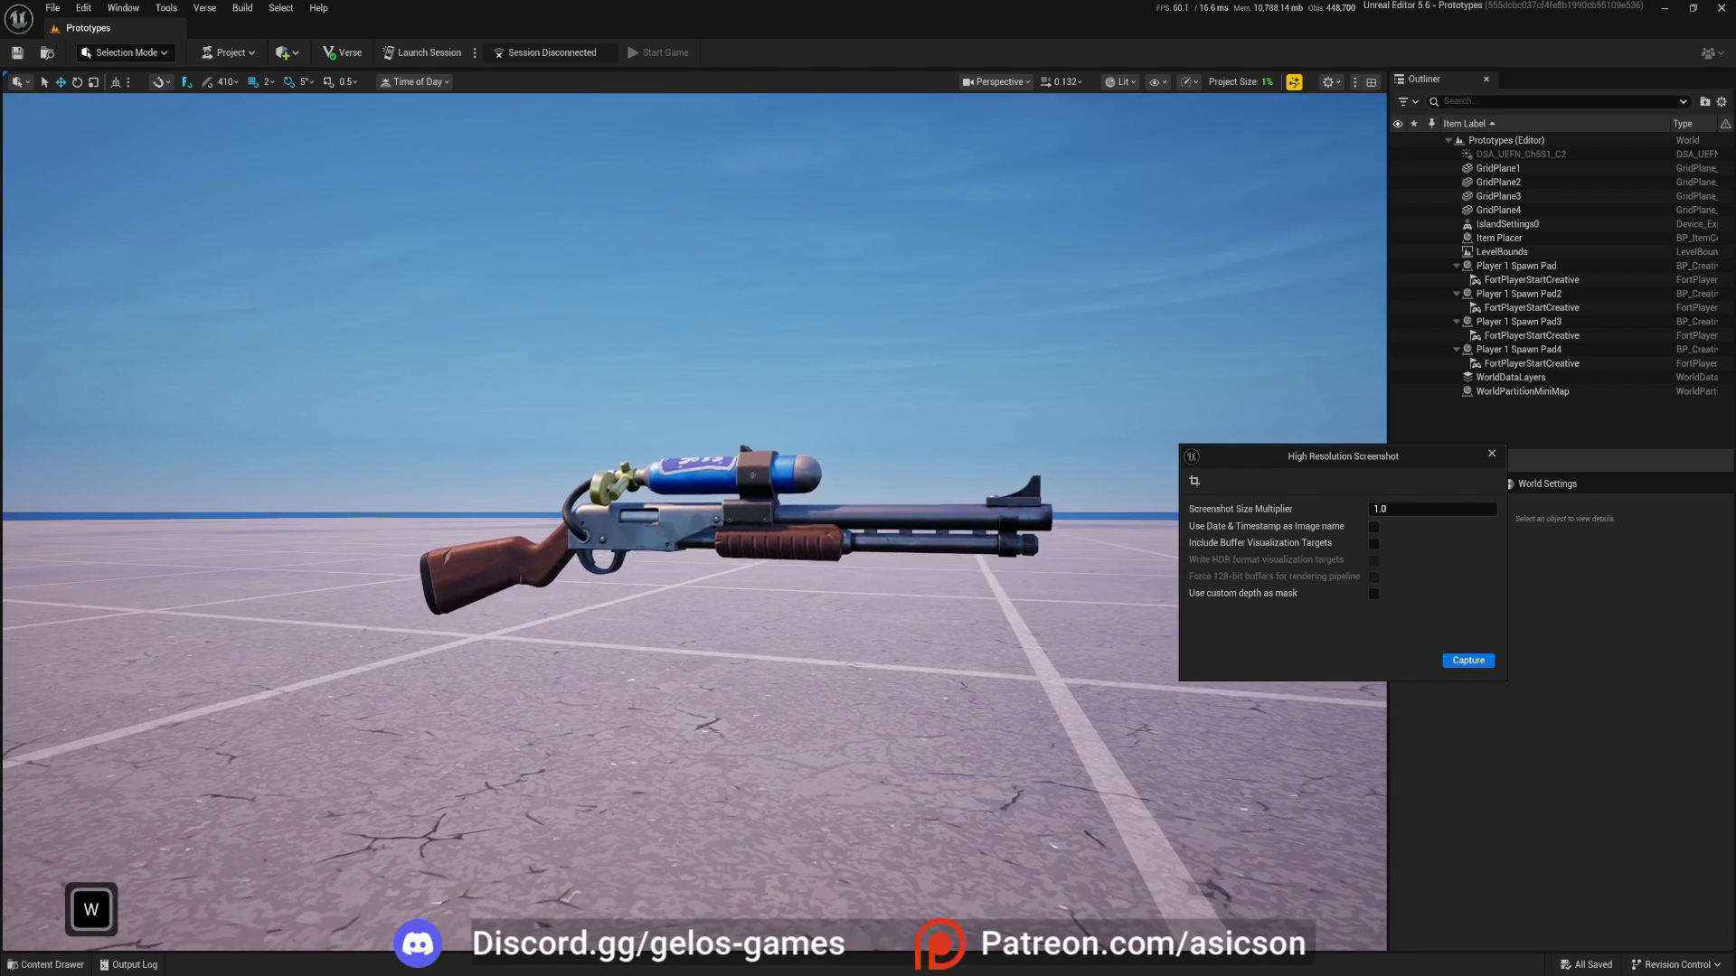
Reduce the camera speed to 0.066, expand the viewport to full screen, and frame the whole shotgun in side view.
scroll(694, 523, "down", 2)
key("e")
key("w")
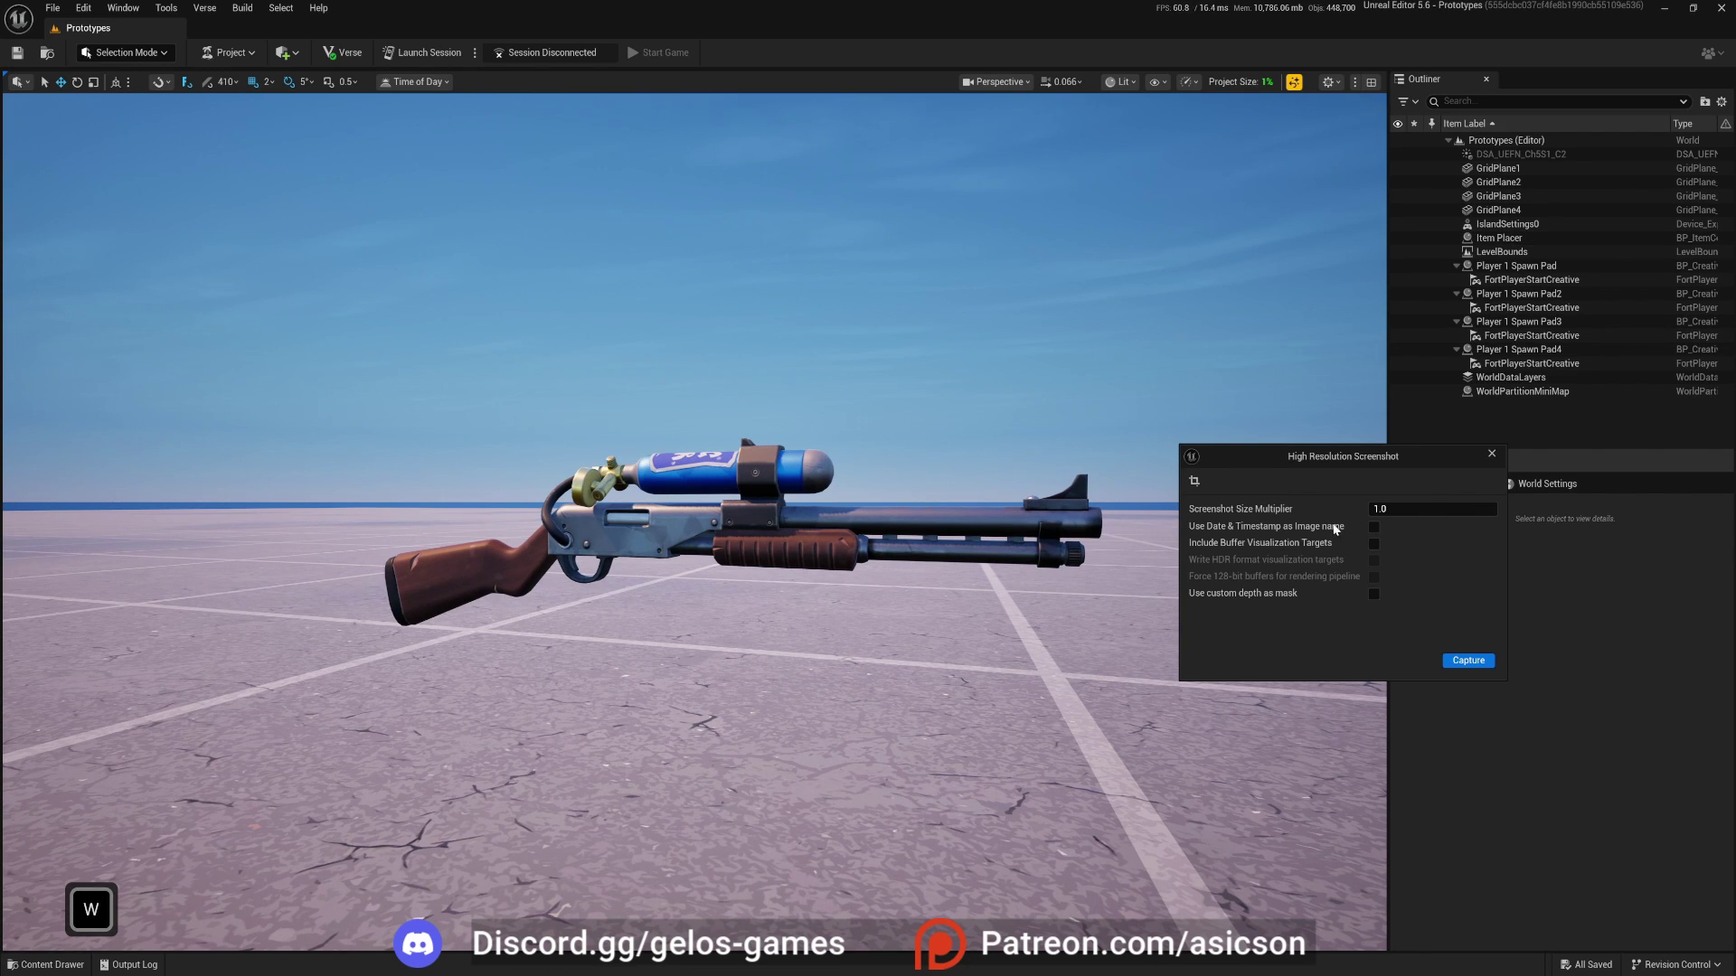
right_click_drag(734, 354, 779, 374)
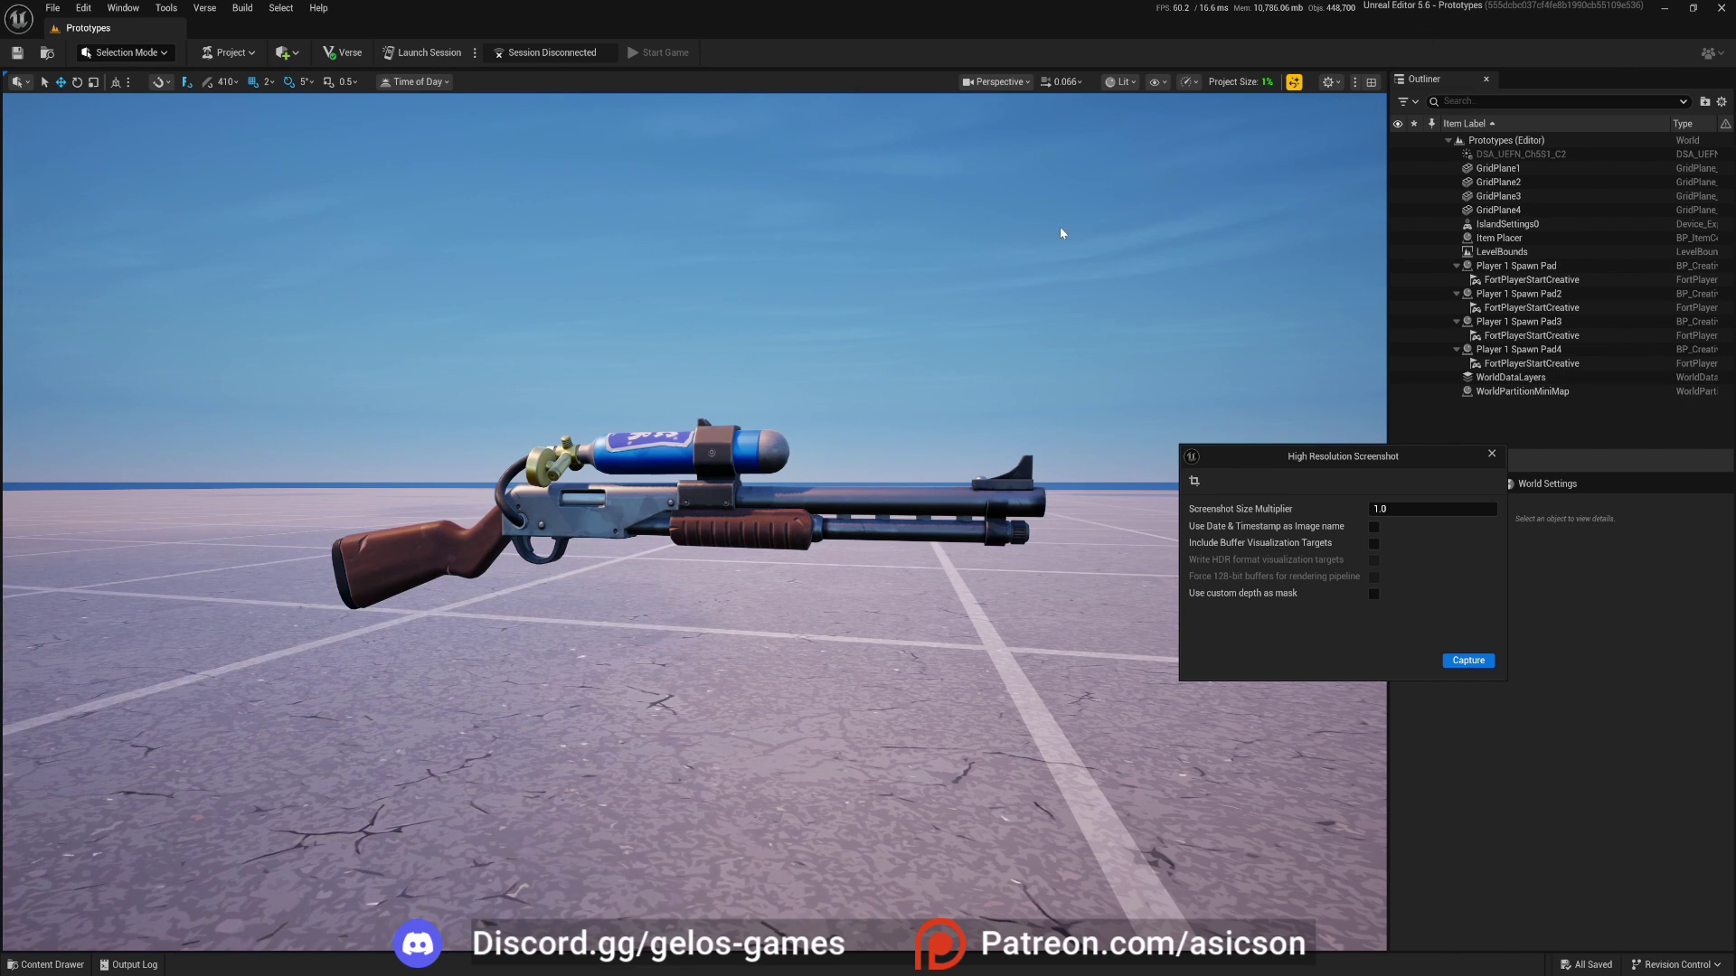
right_click_drag(991, 252, 895, 270)
key("F11")
key("d")
key("a")
key("s")
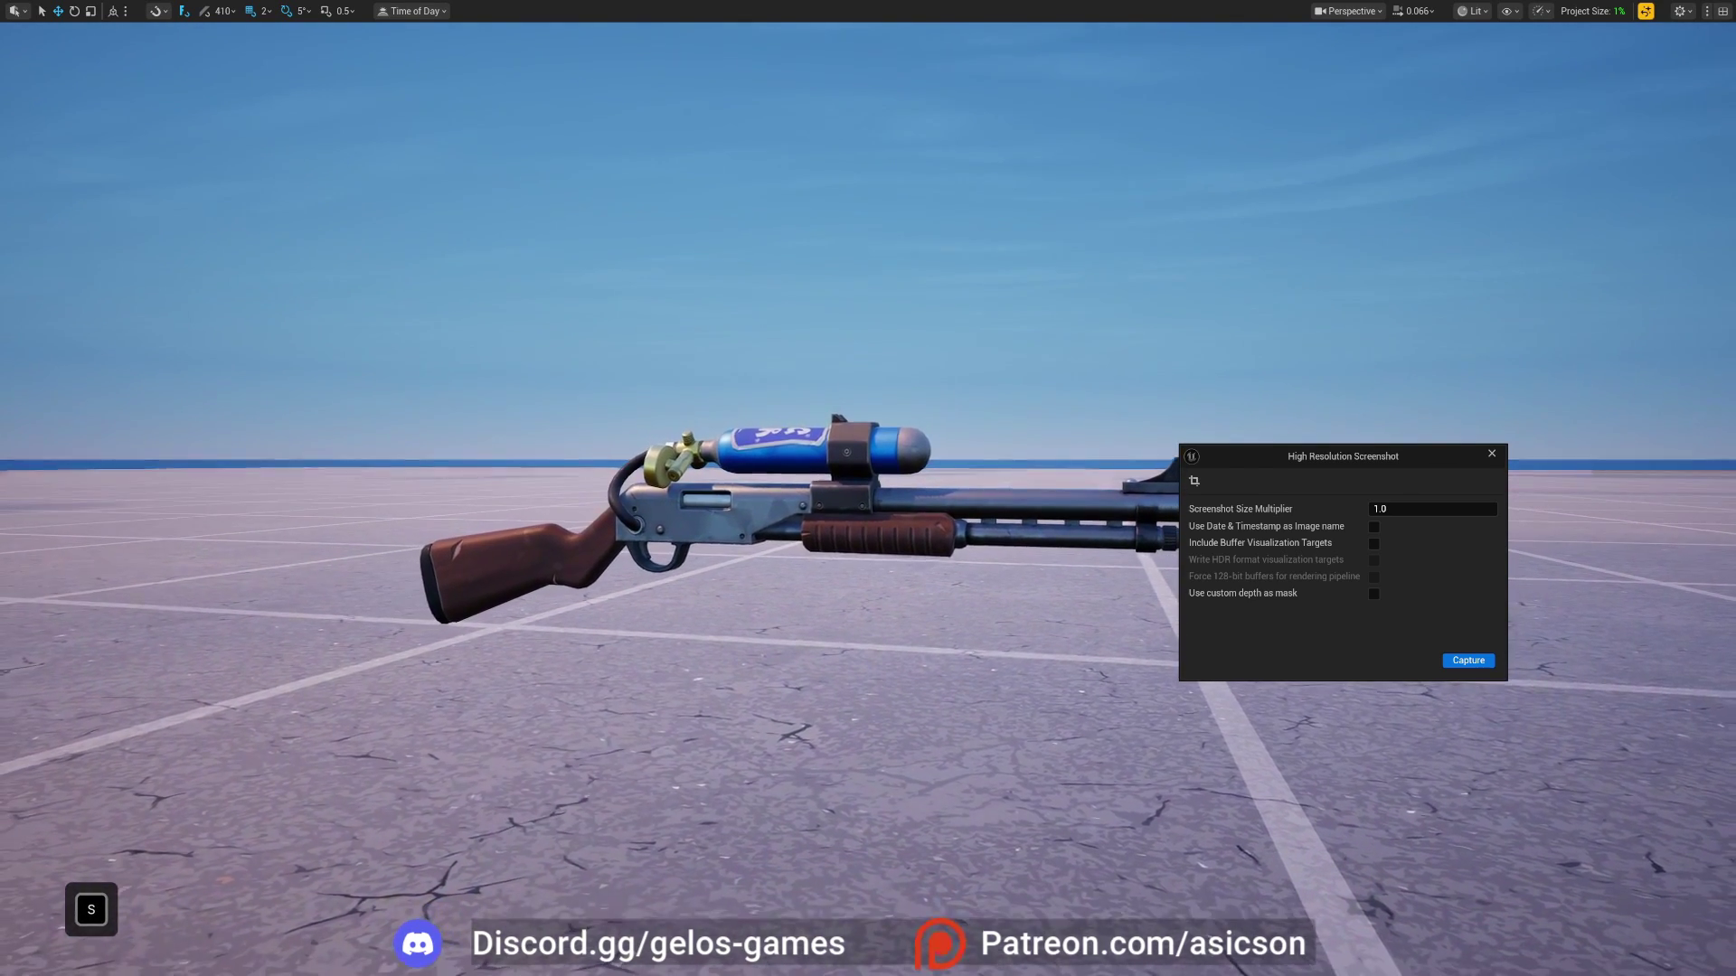
key("a")
key("w")
key("e")
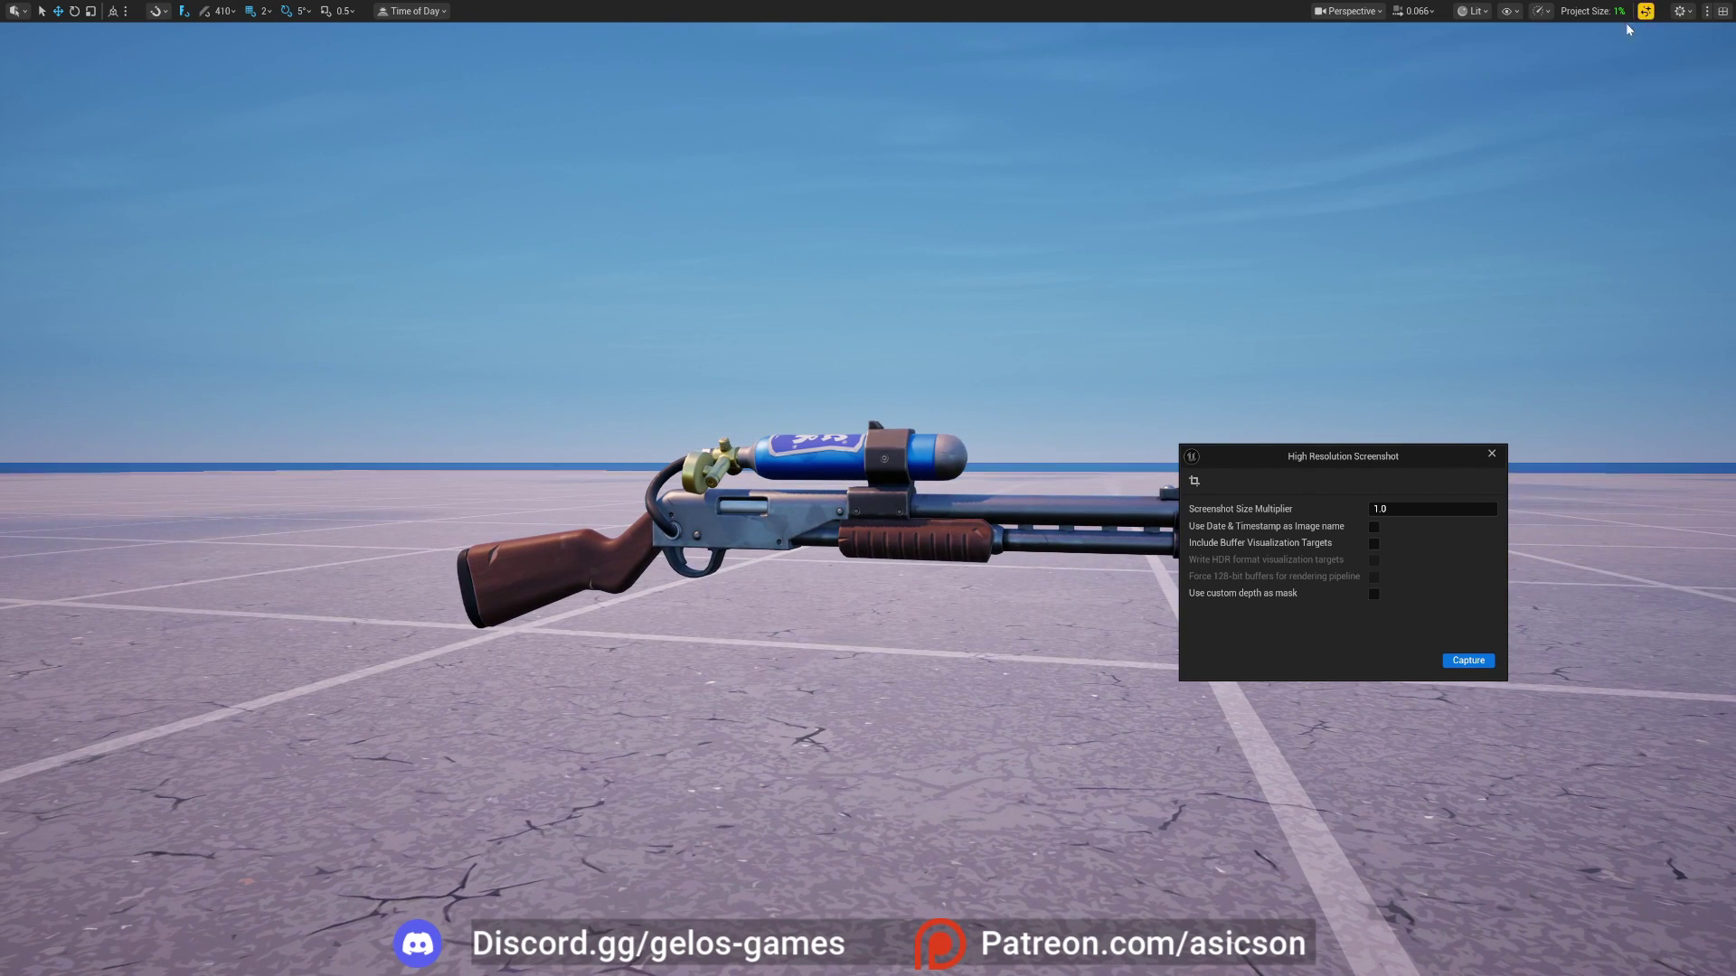
Switch the viewport to full-quality rendering and check the Viewport Scalability groups for the Epic level.
left_click(1646, 12)
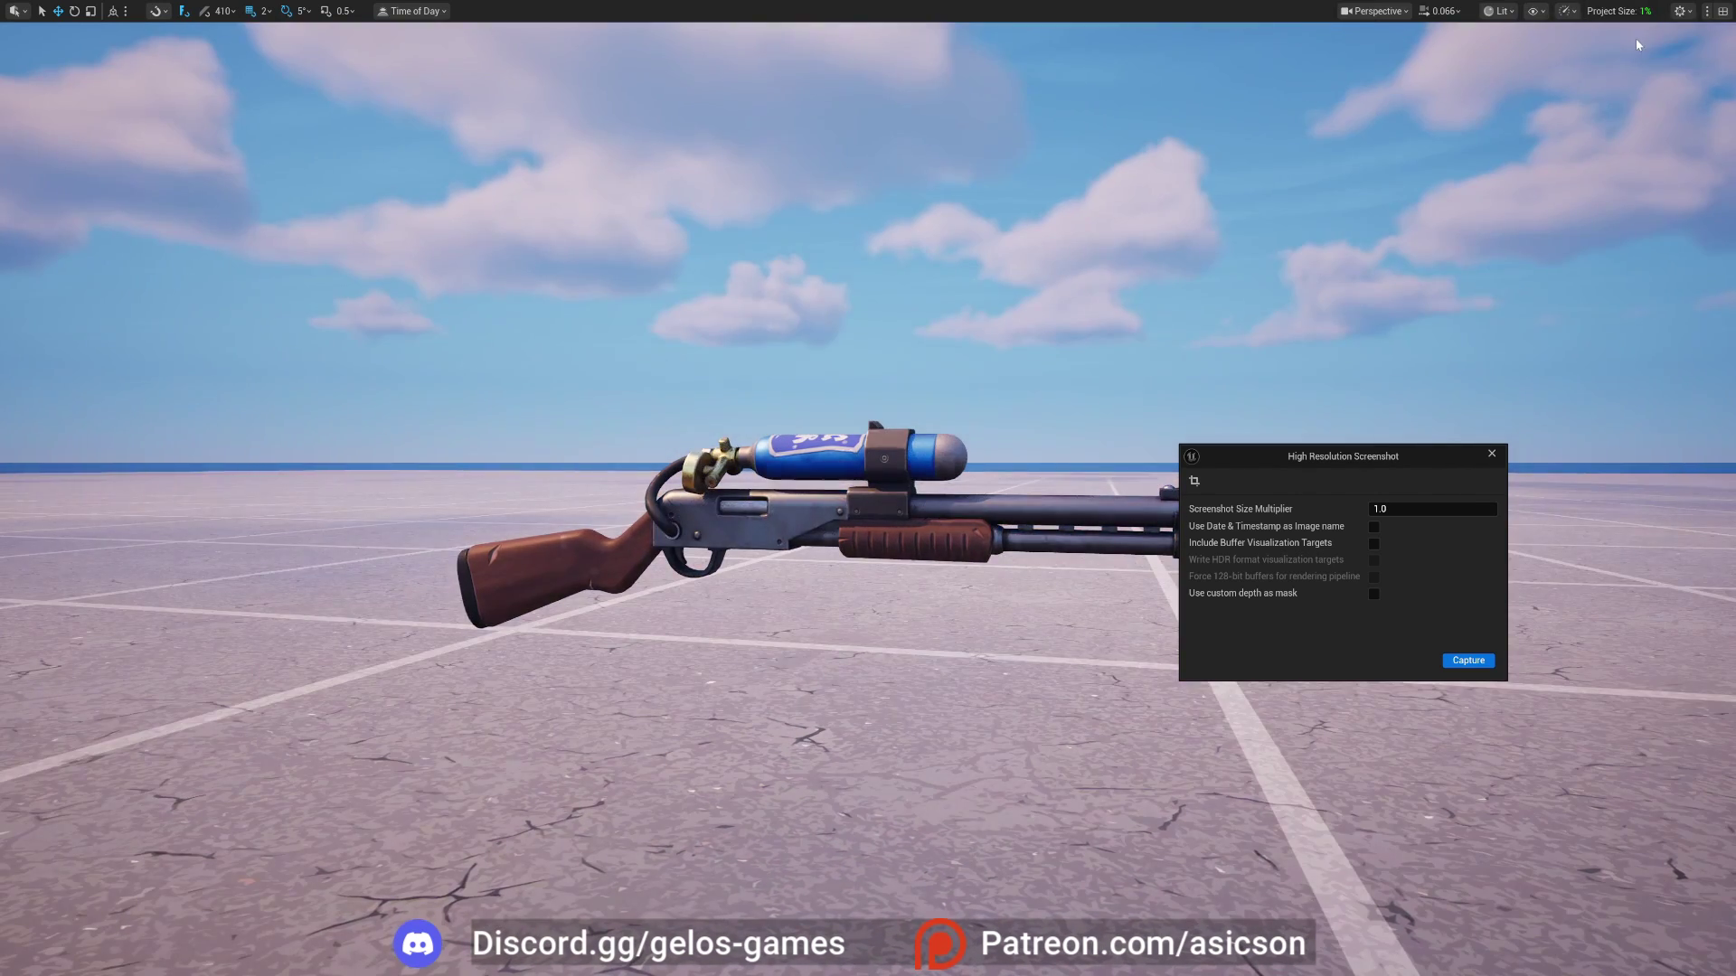
left_click(1571, 11)
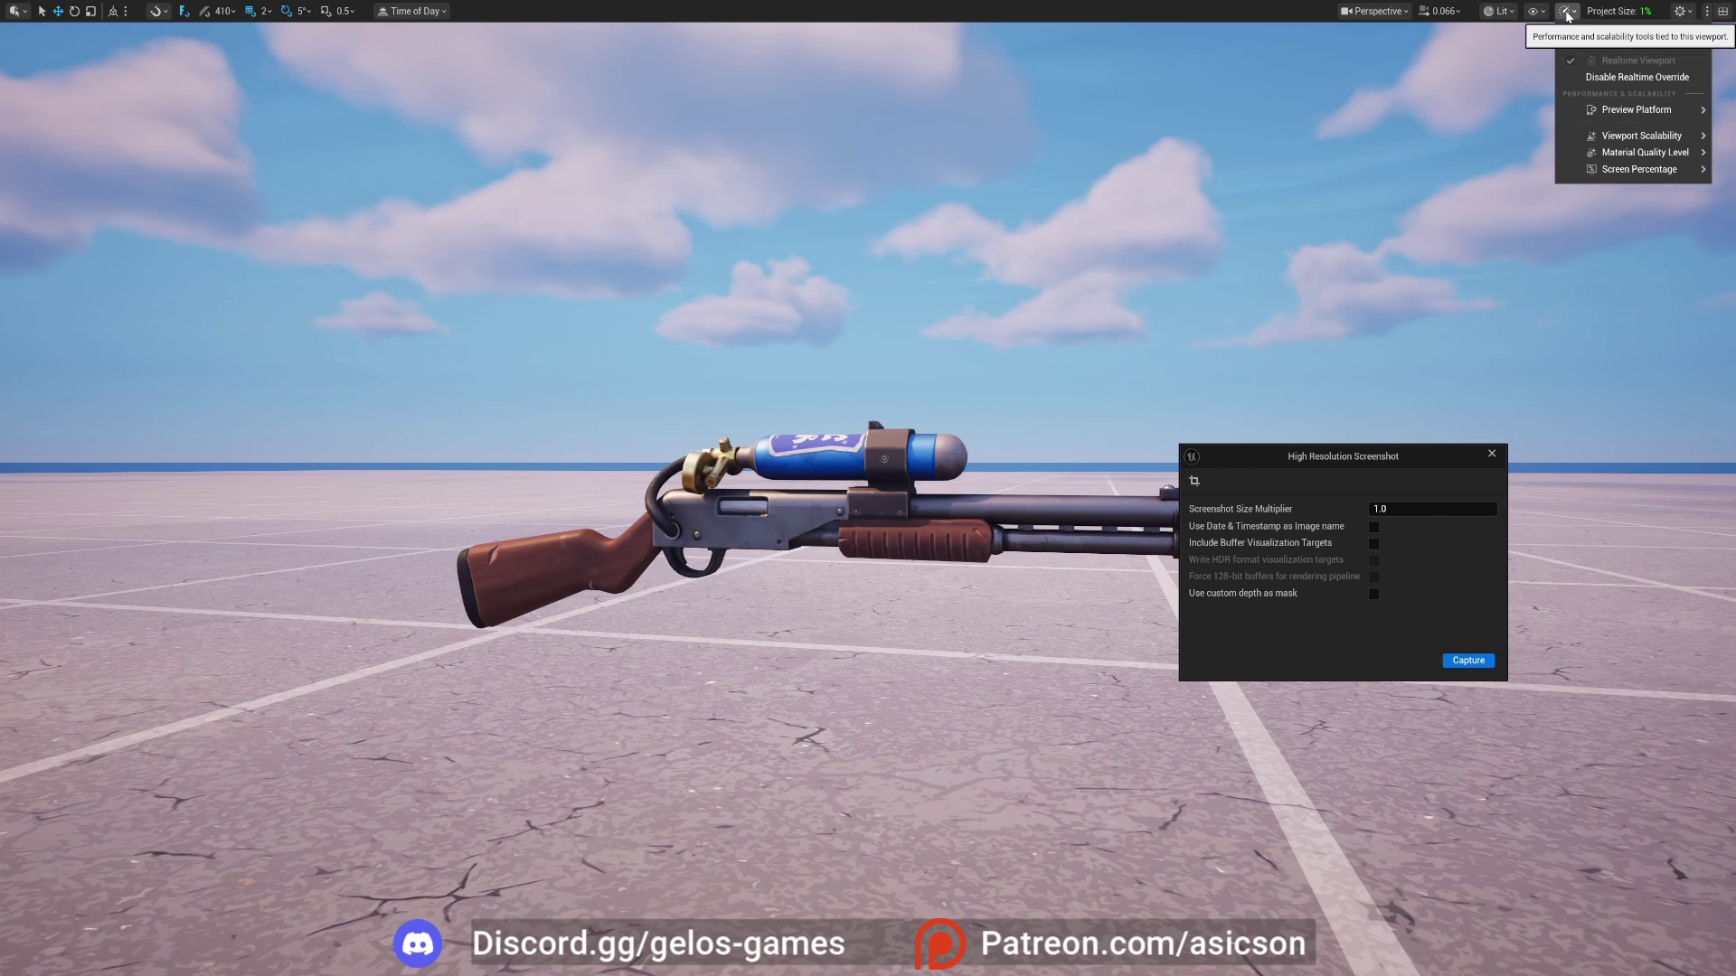
mouse_move(1632, 139)
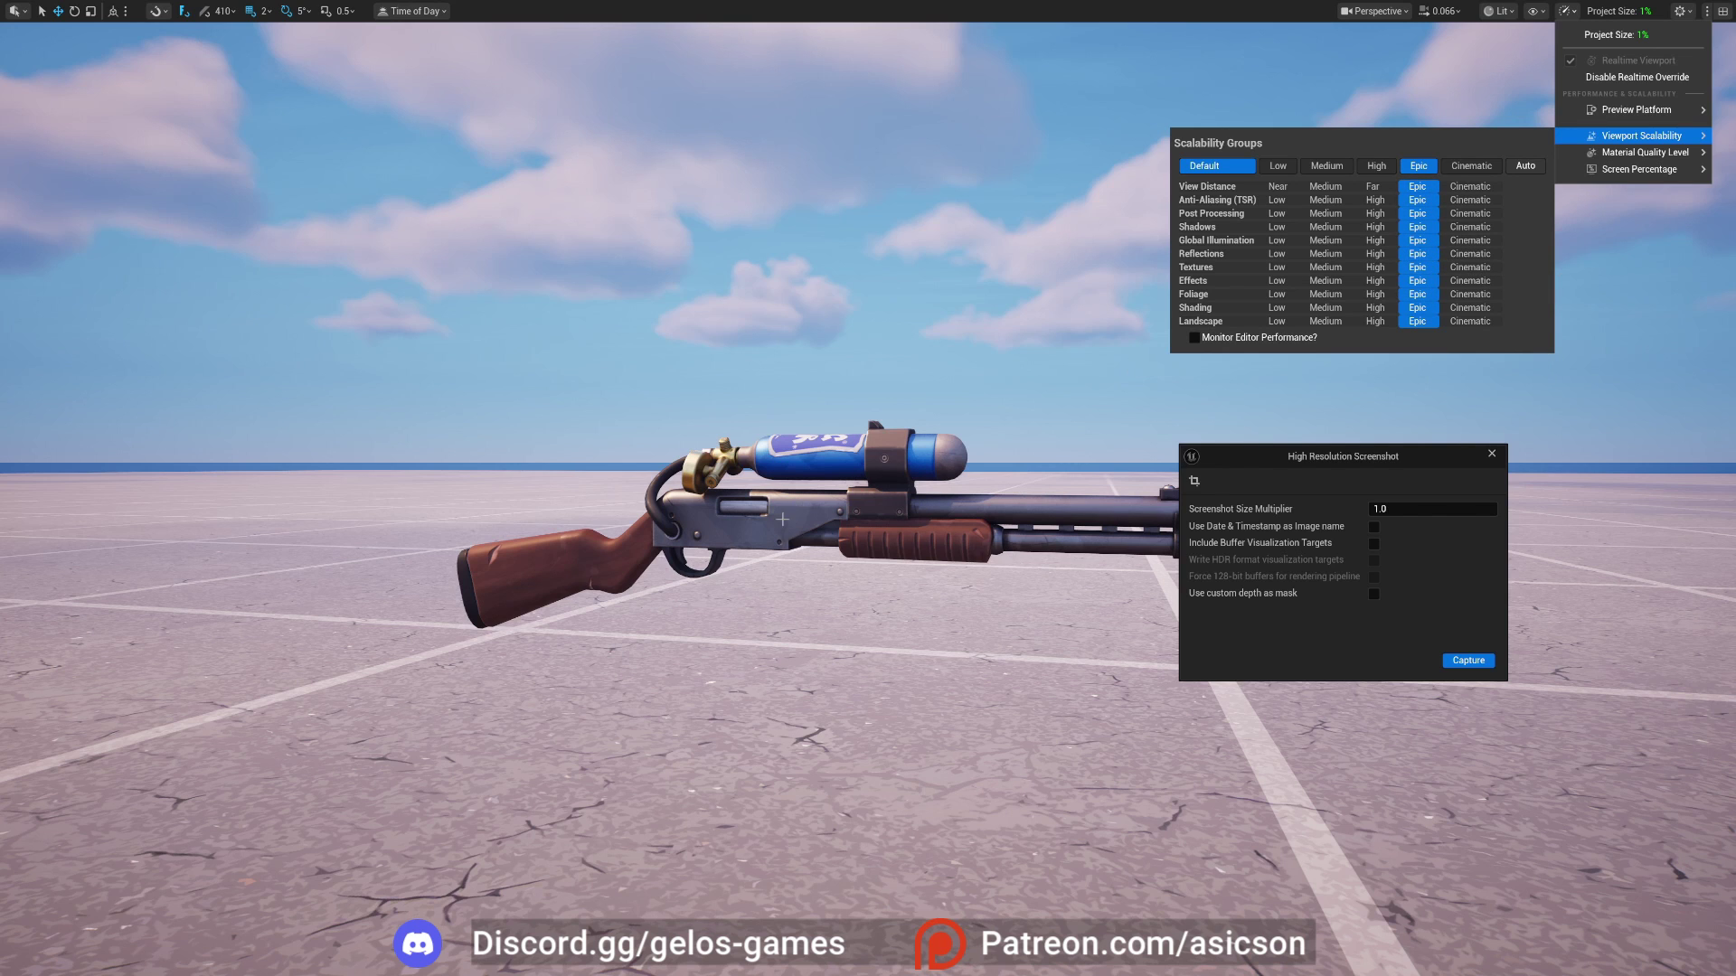
mouse_move(921, 515)
left_mouse_down()
mouse_move(881, 515)
mouse_move(932, 515)
left_mouse_up()
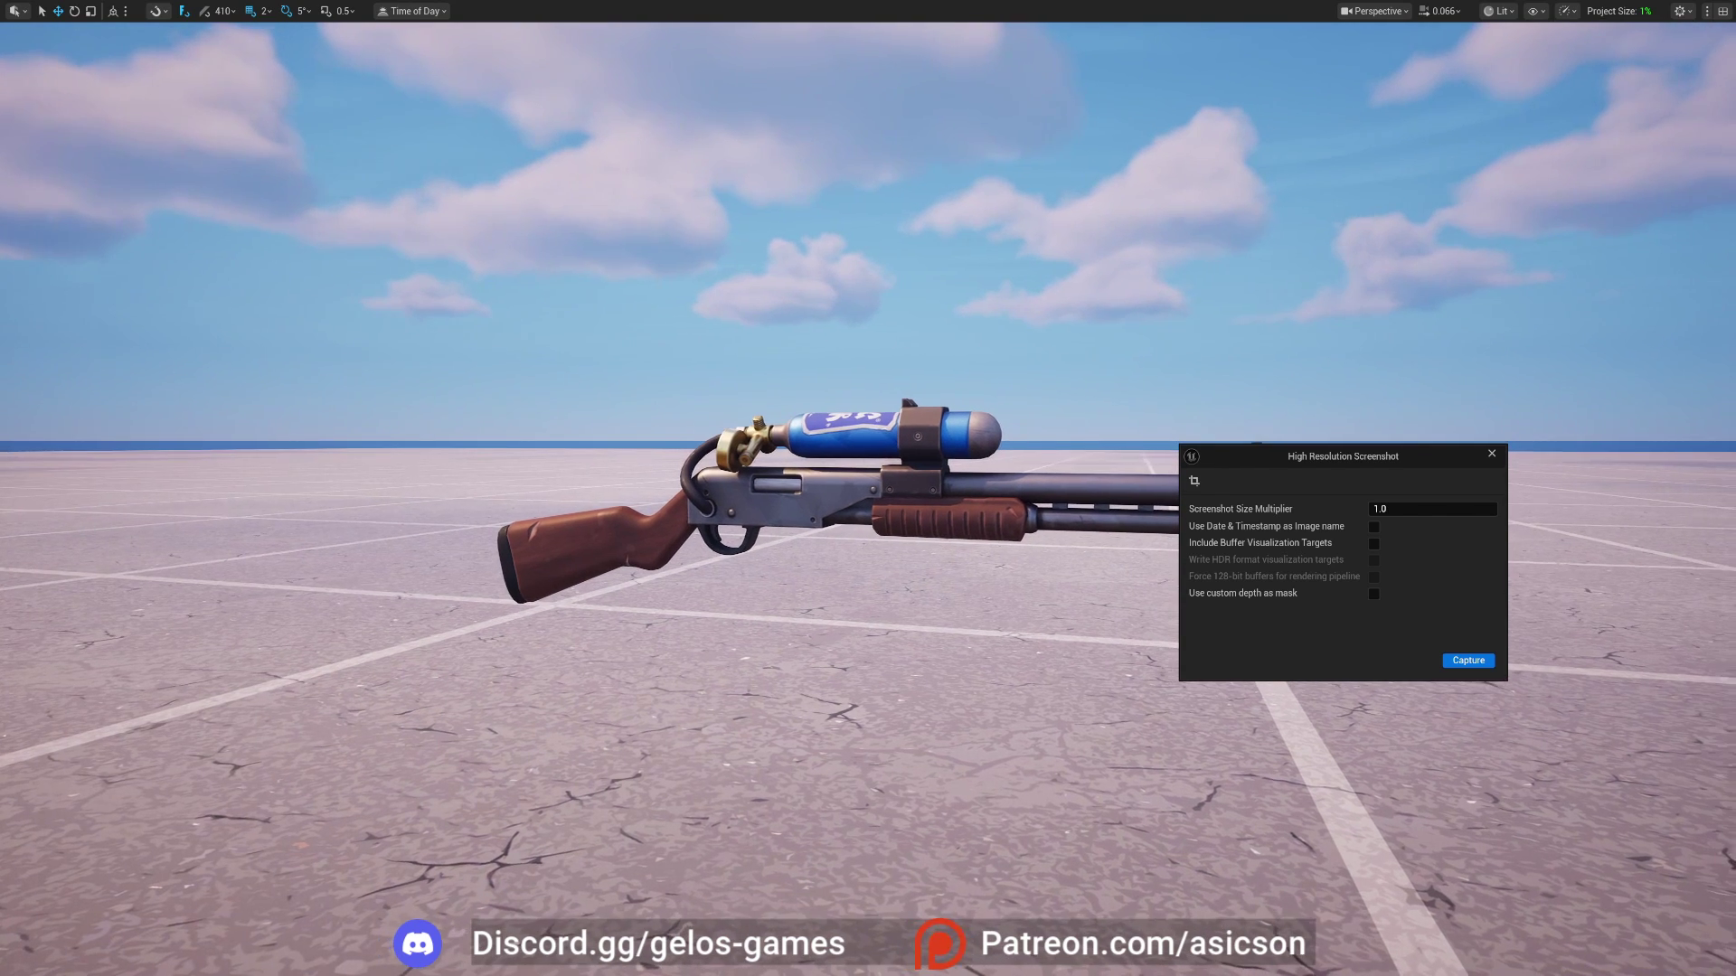
Capture a high-resolution screenshot of the reframed shotgun from the full-screen viewport and review the saved image.
right_click_drag(978, 522, 985, 526)
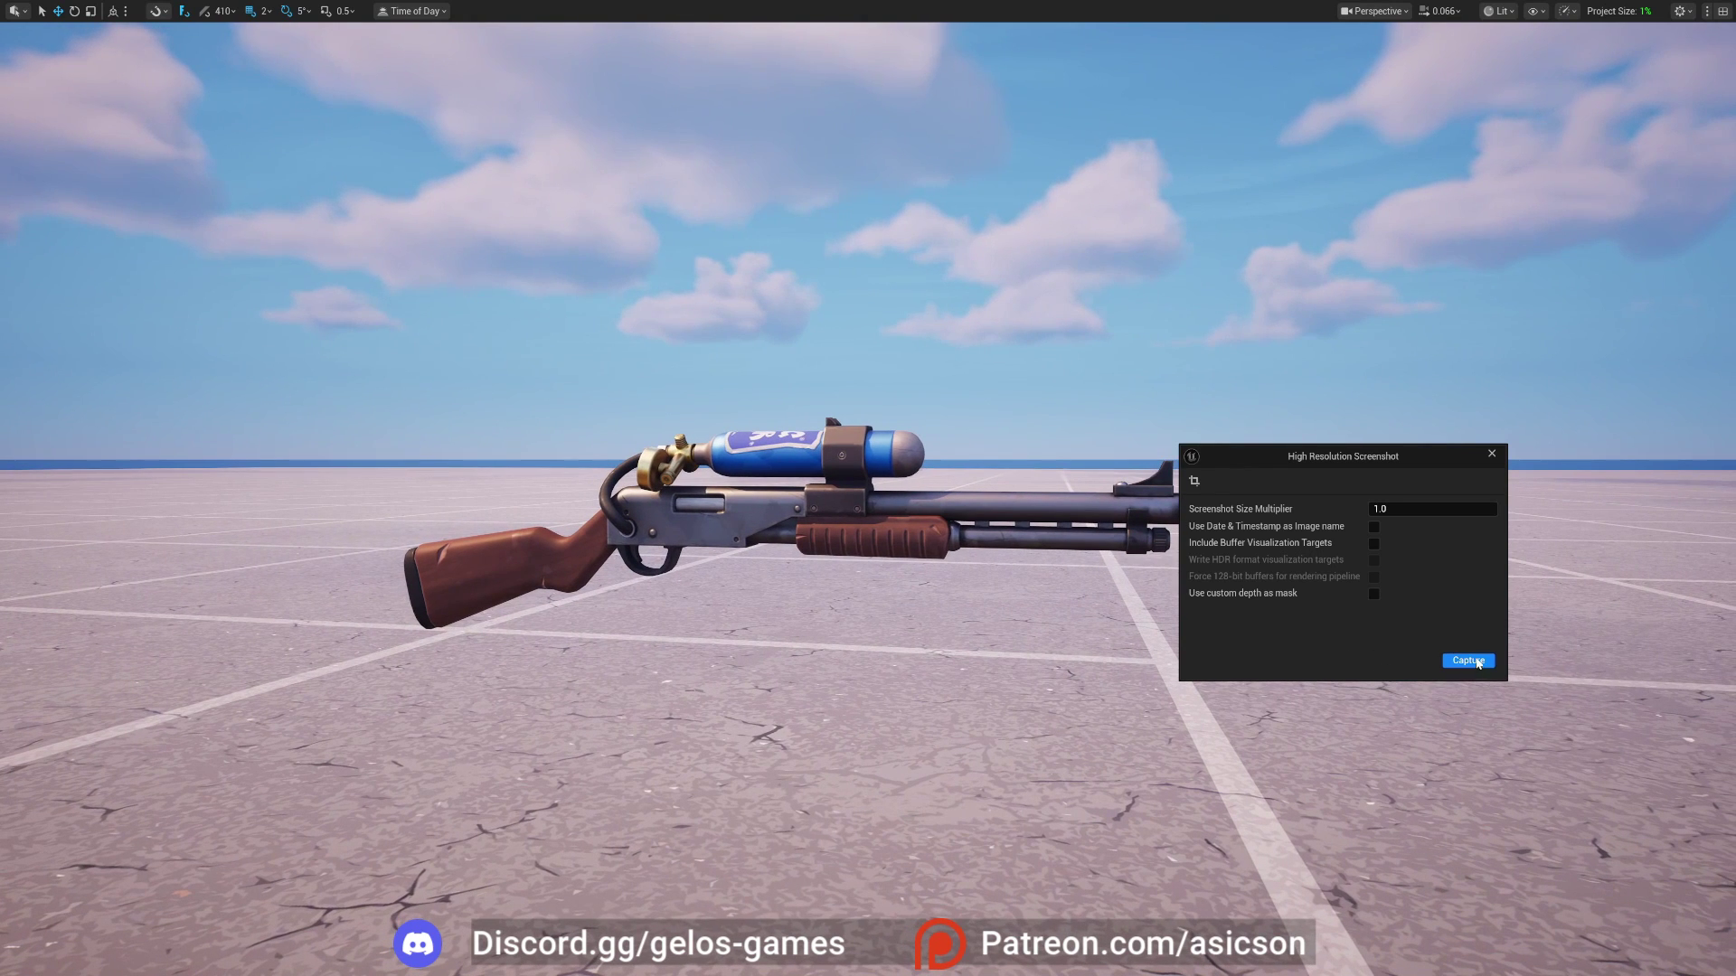
left_click(1474, 664)
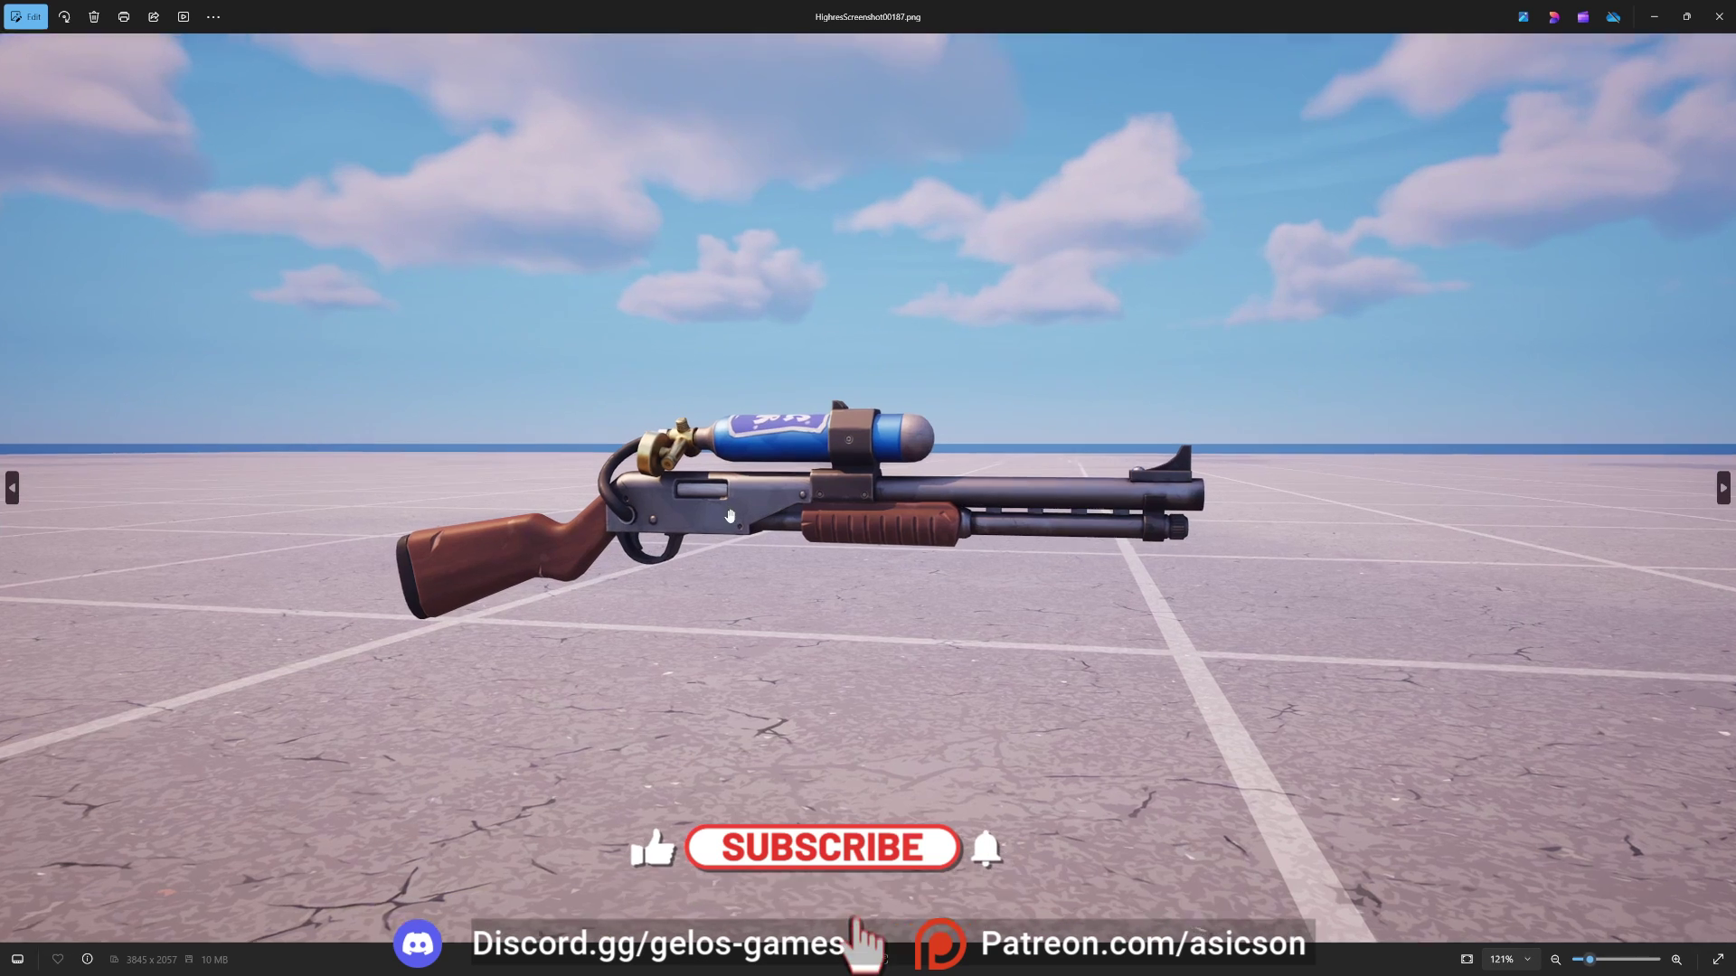
scroll(731, 516, "up", 2)
scroll(957, 538, "down", 3)
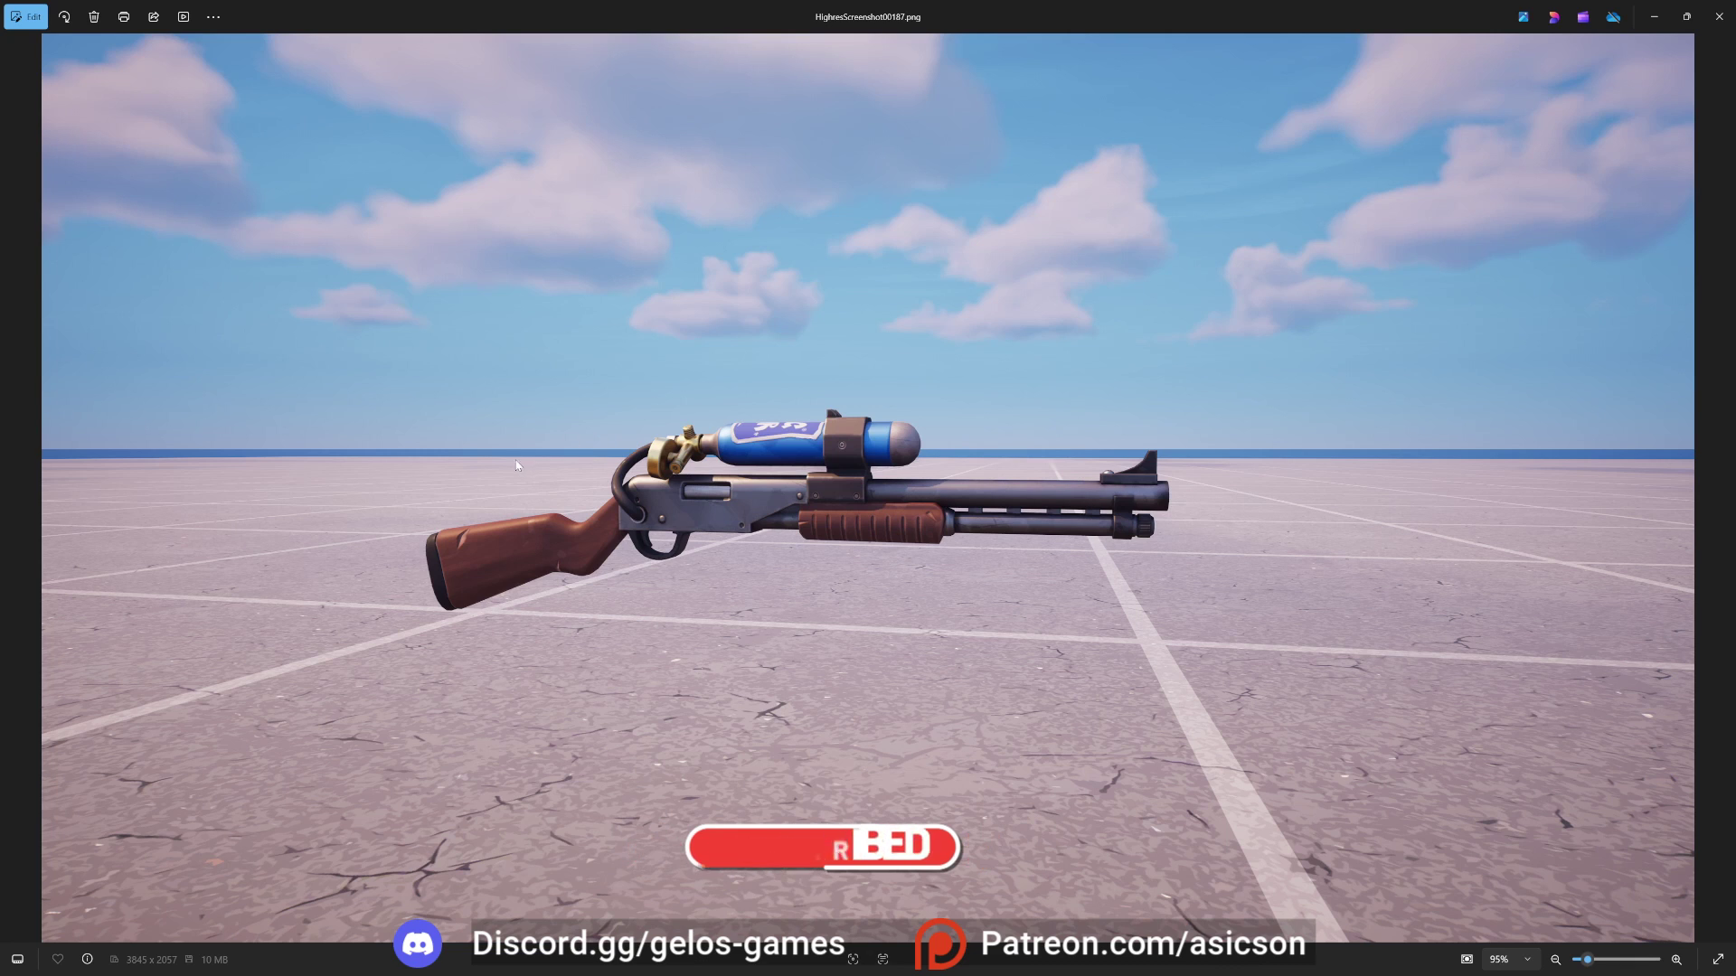
left_click(1719, 16)
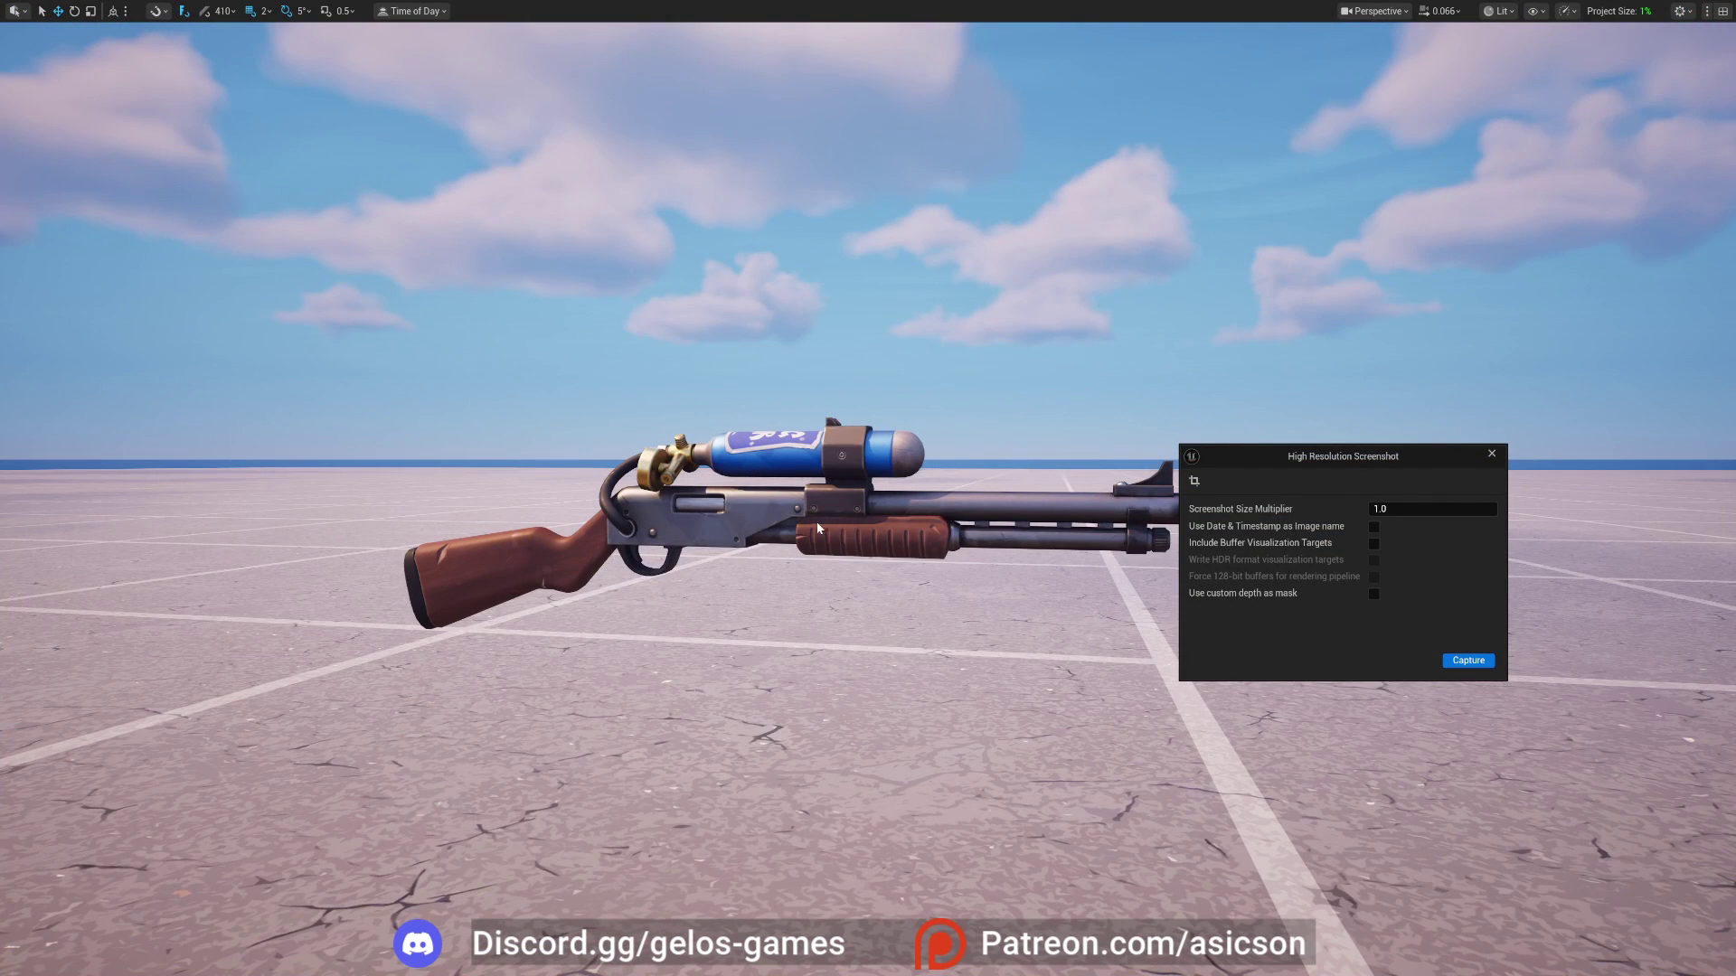
Leave the full-screen viewport and enable Render CustomDepth Pass on the Item Placer's SkeletalMeshProxy component.
key("F11")
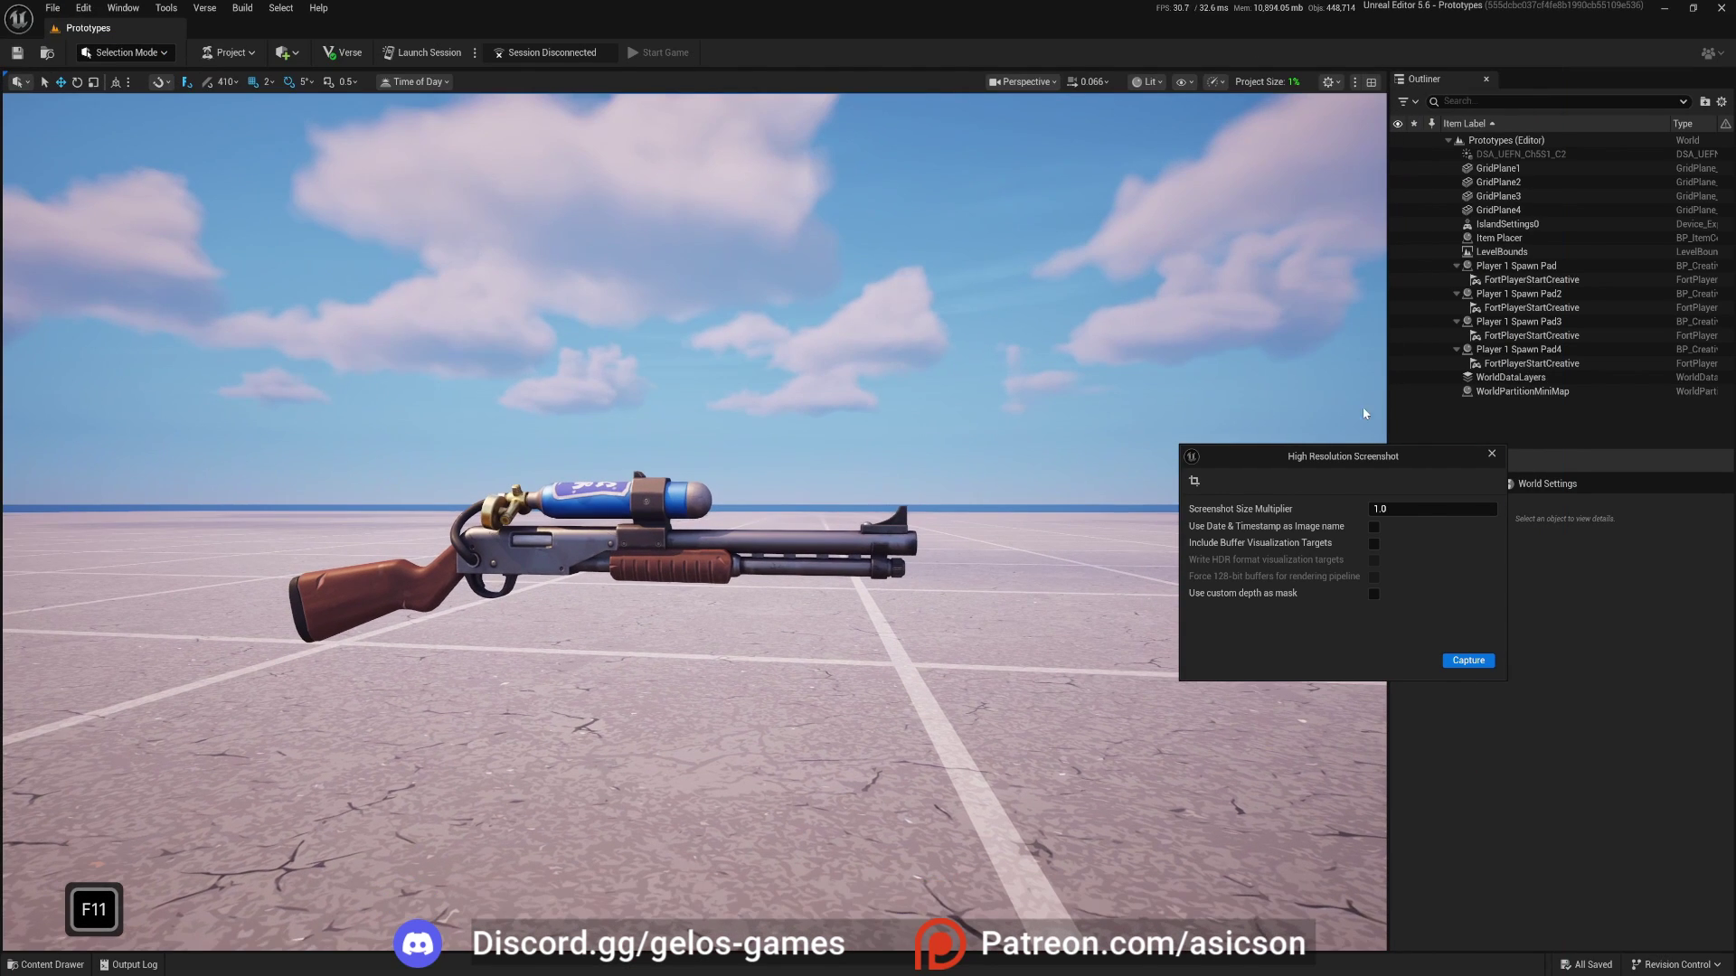
left_click_drag(1418, 462, 1136, 524)
left_click(583, 544)
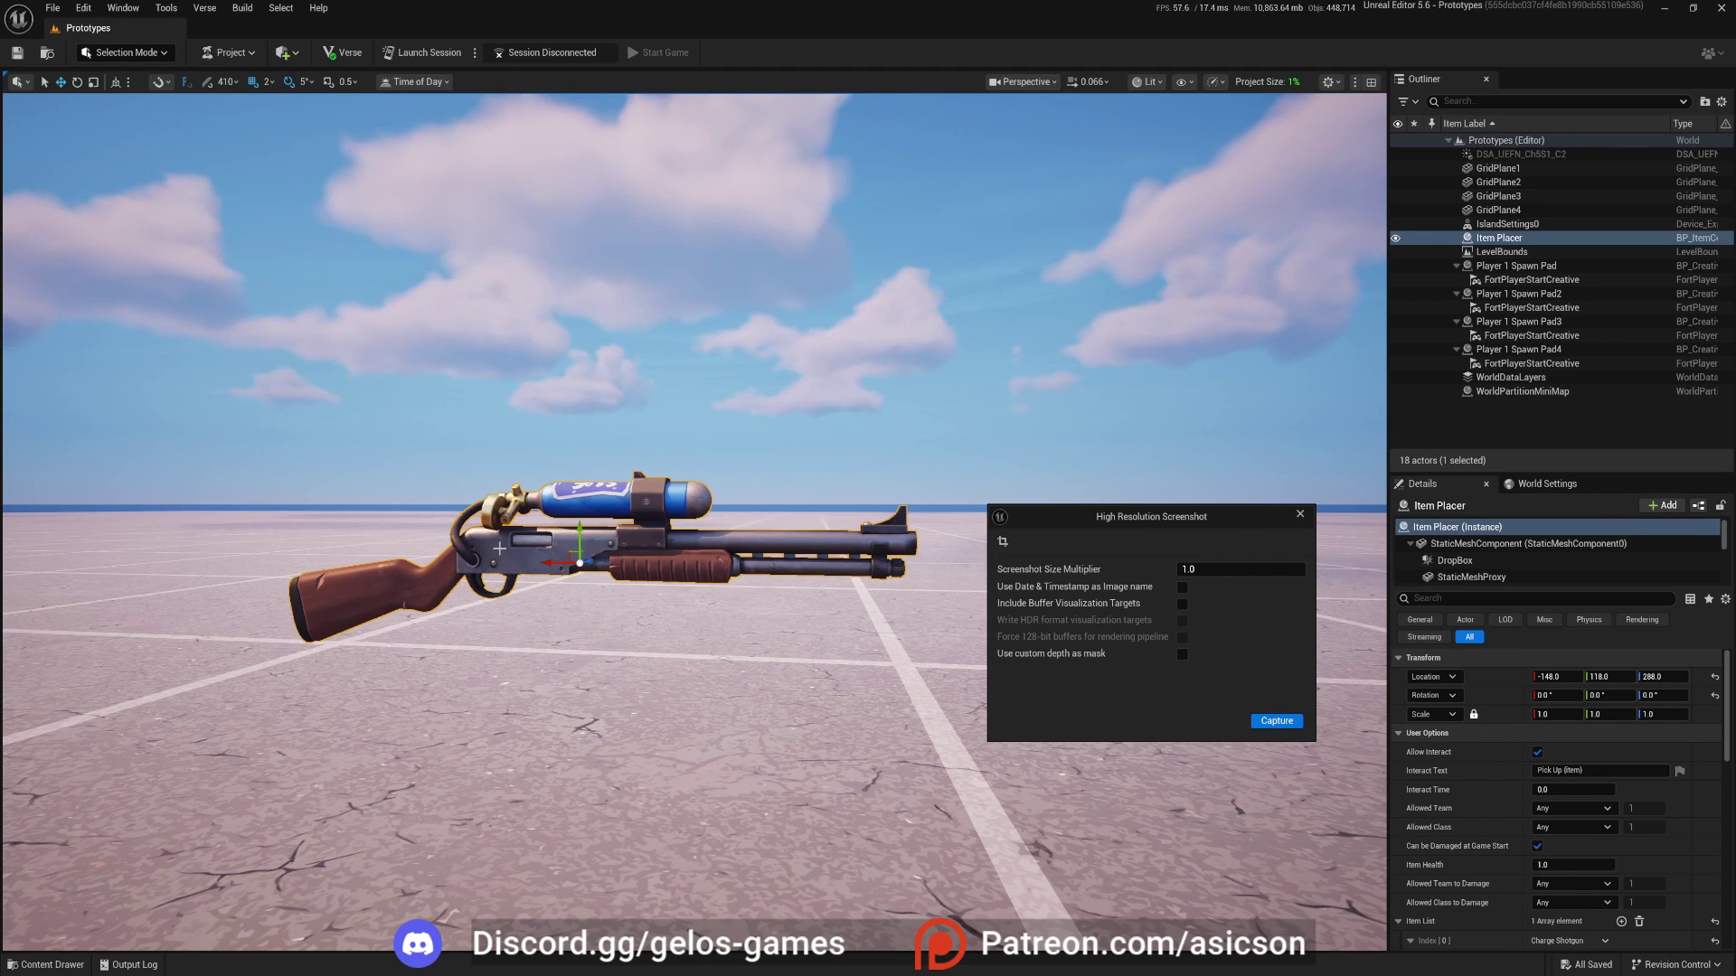
scroll(1555, 552, "down", 1)
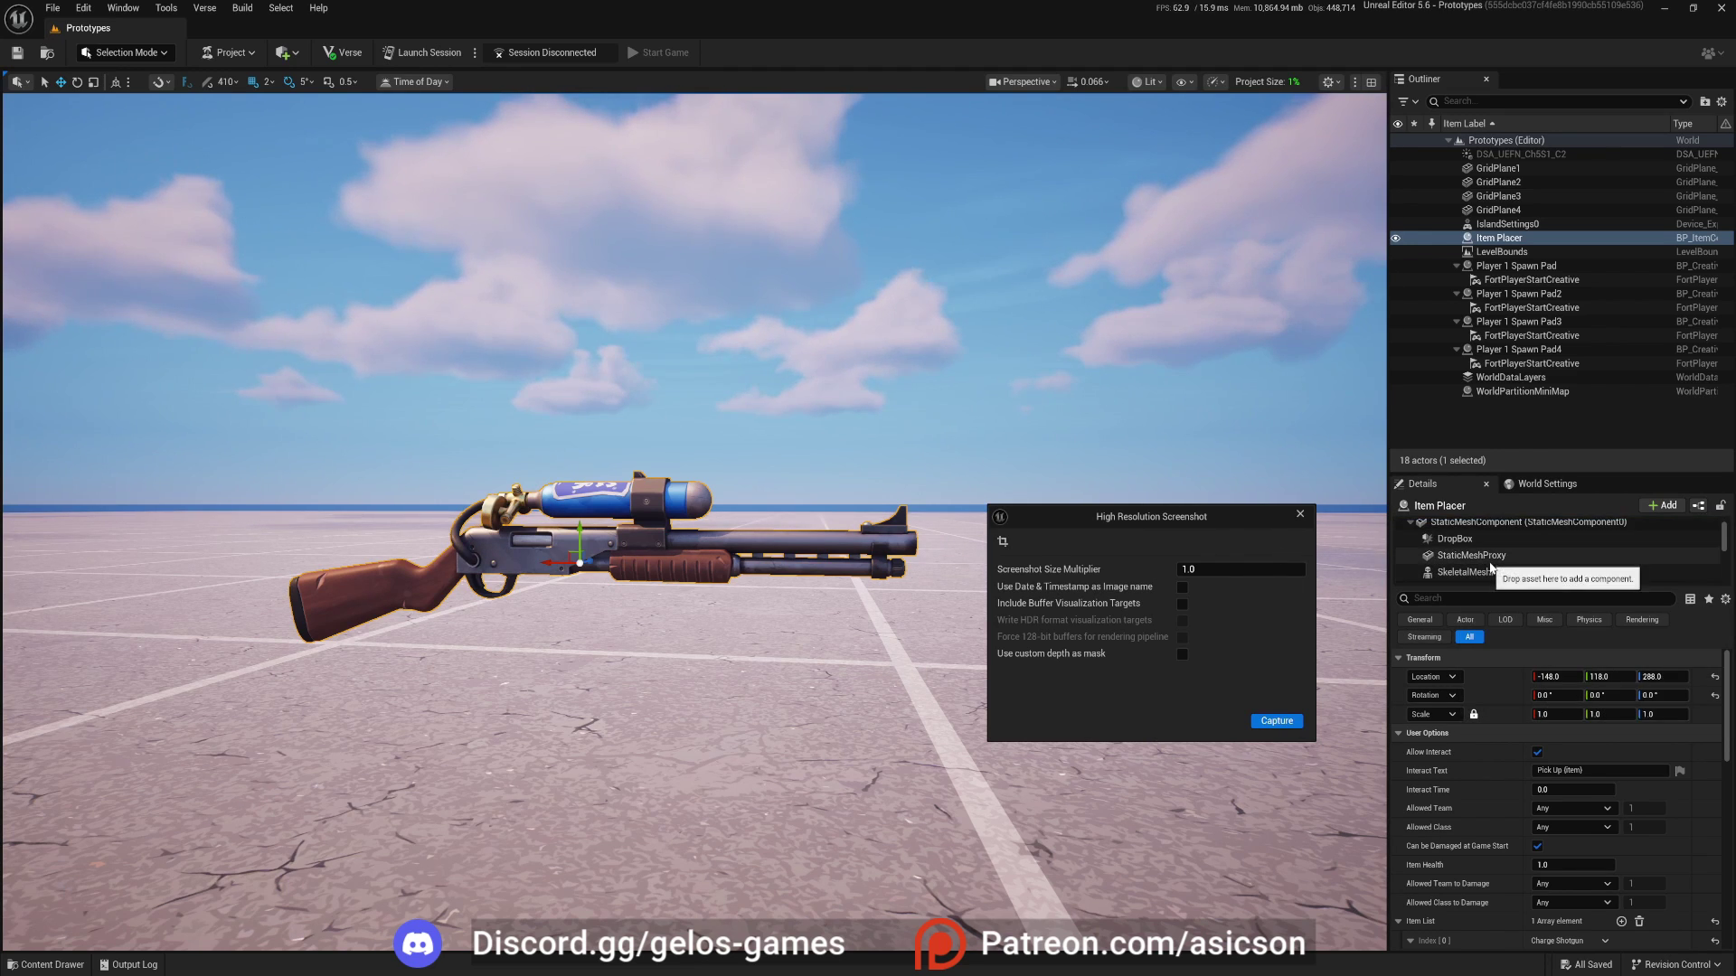
left_click(1505, 572)
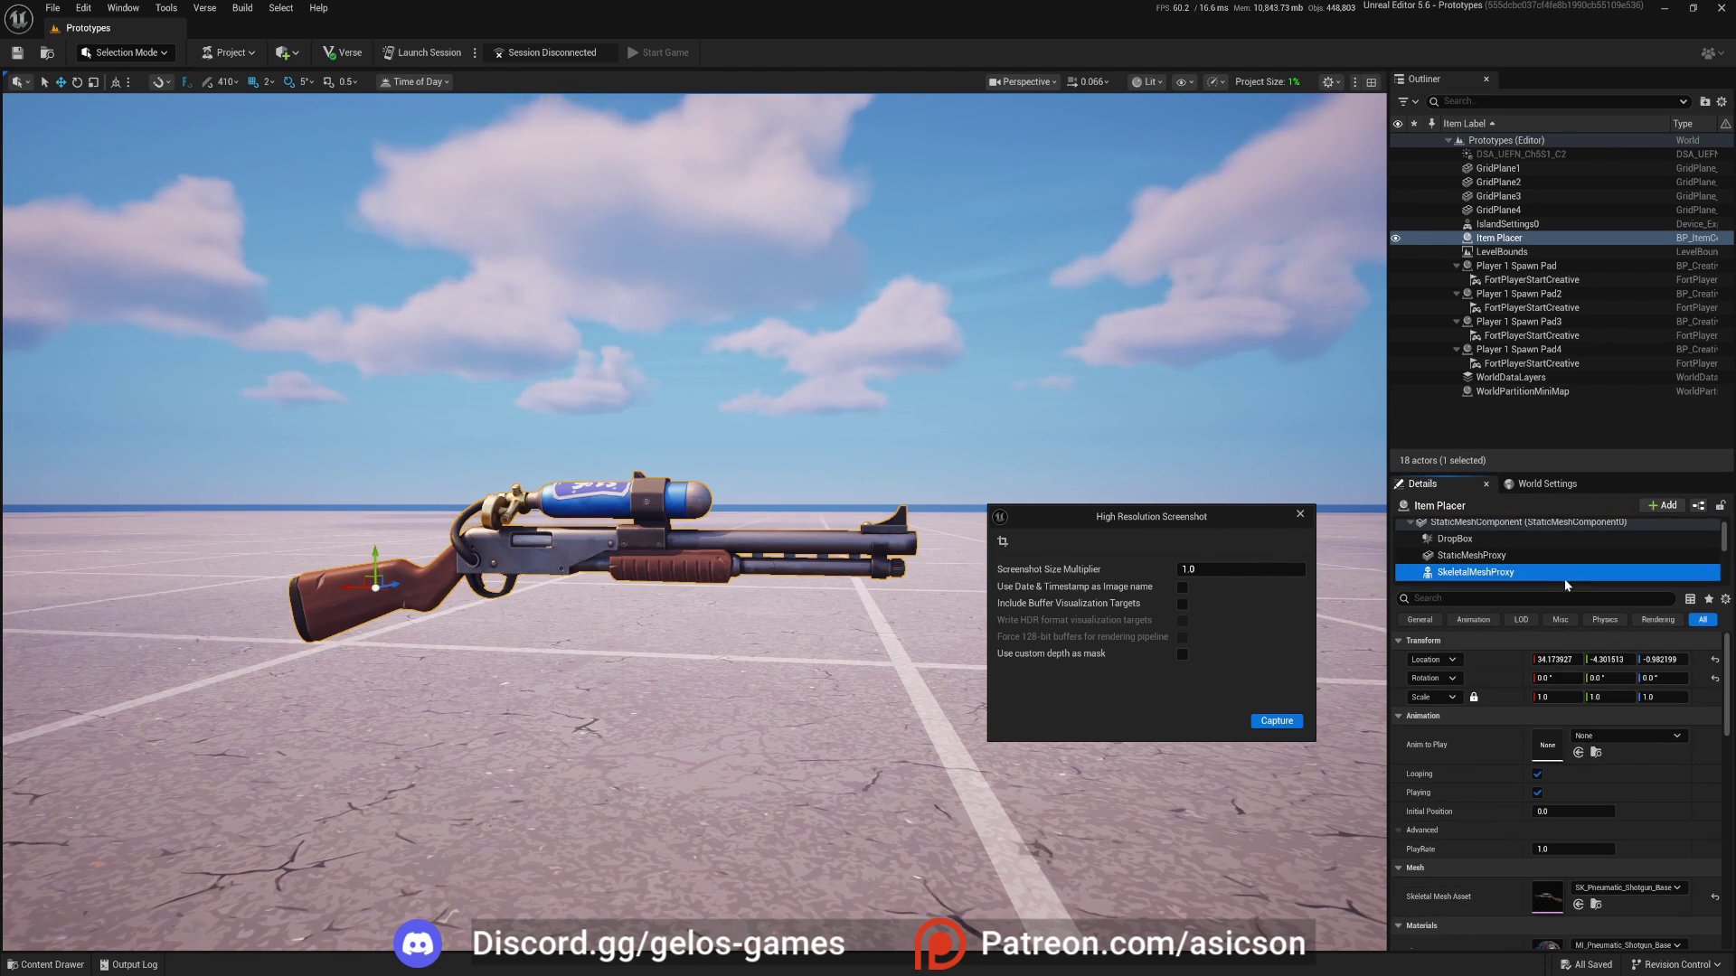
scroll(1470, 784, "down", 1)
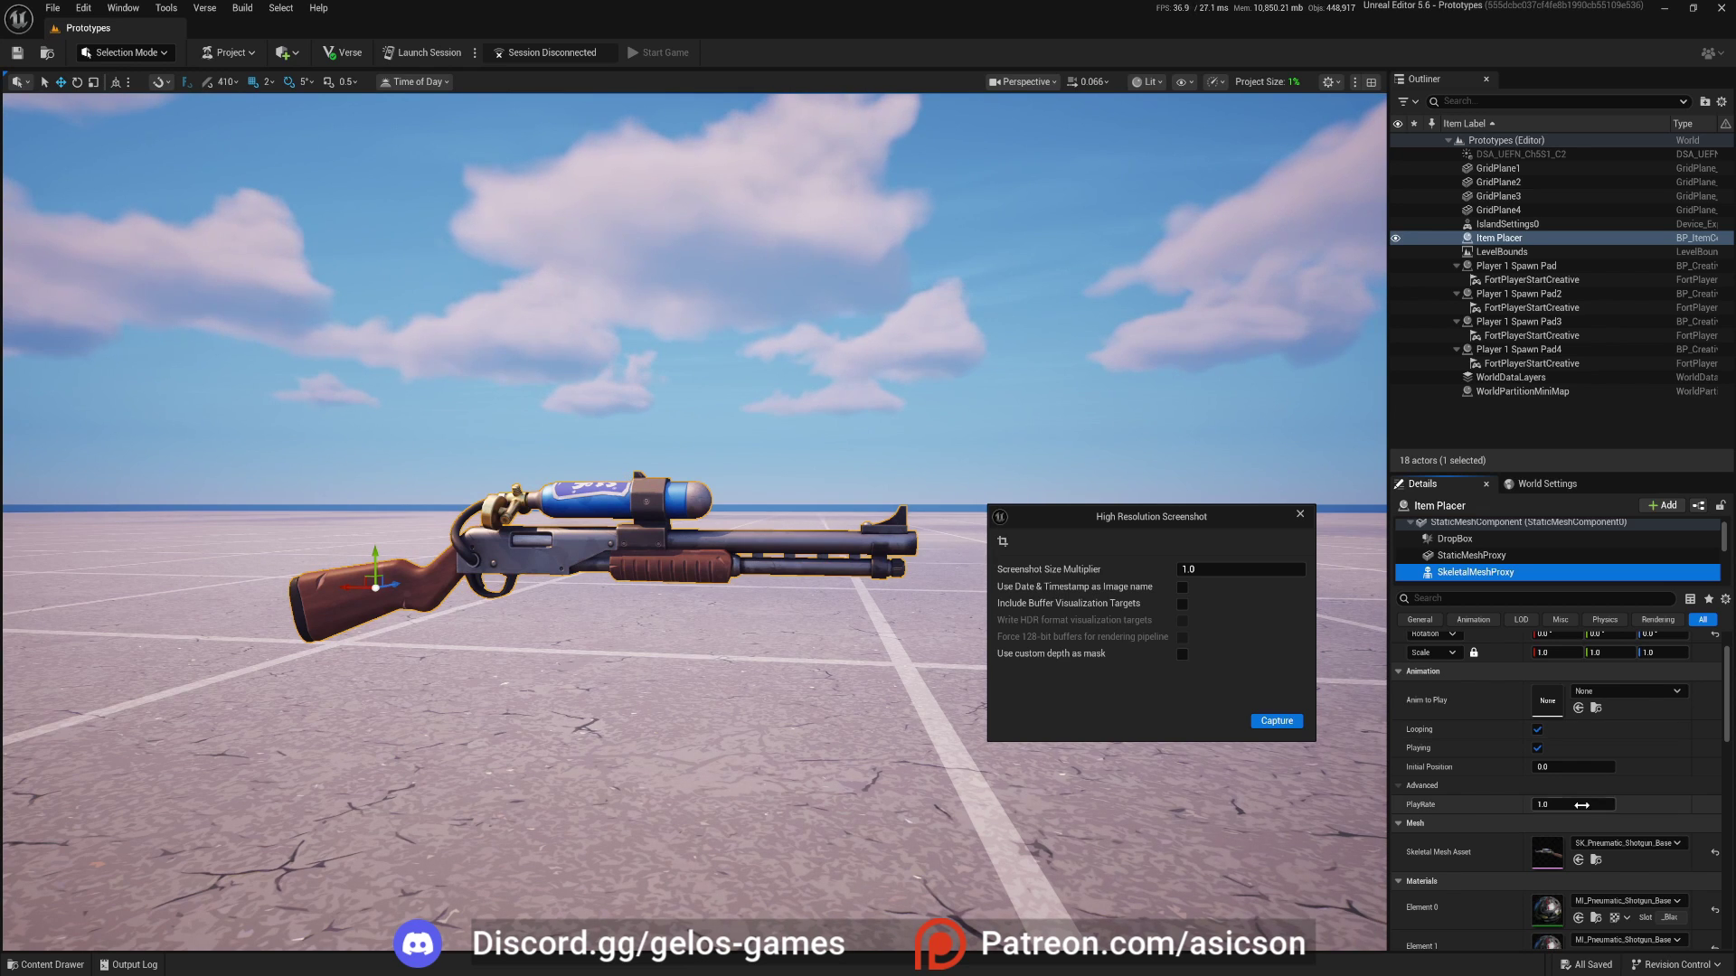
scroll(1479, 776, "up", 1)
scroll(1472, 544, "up", 1)
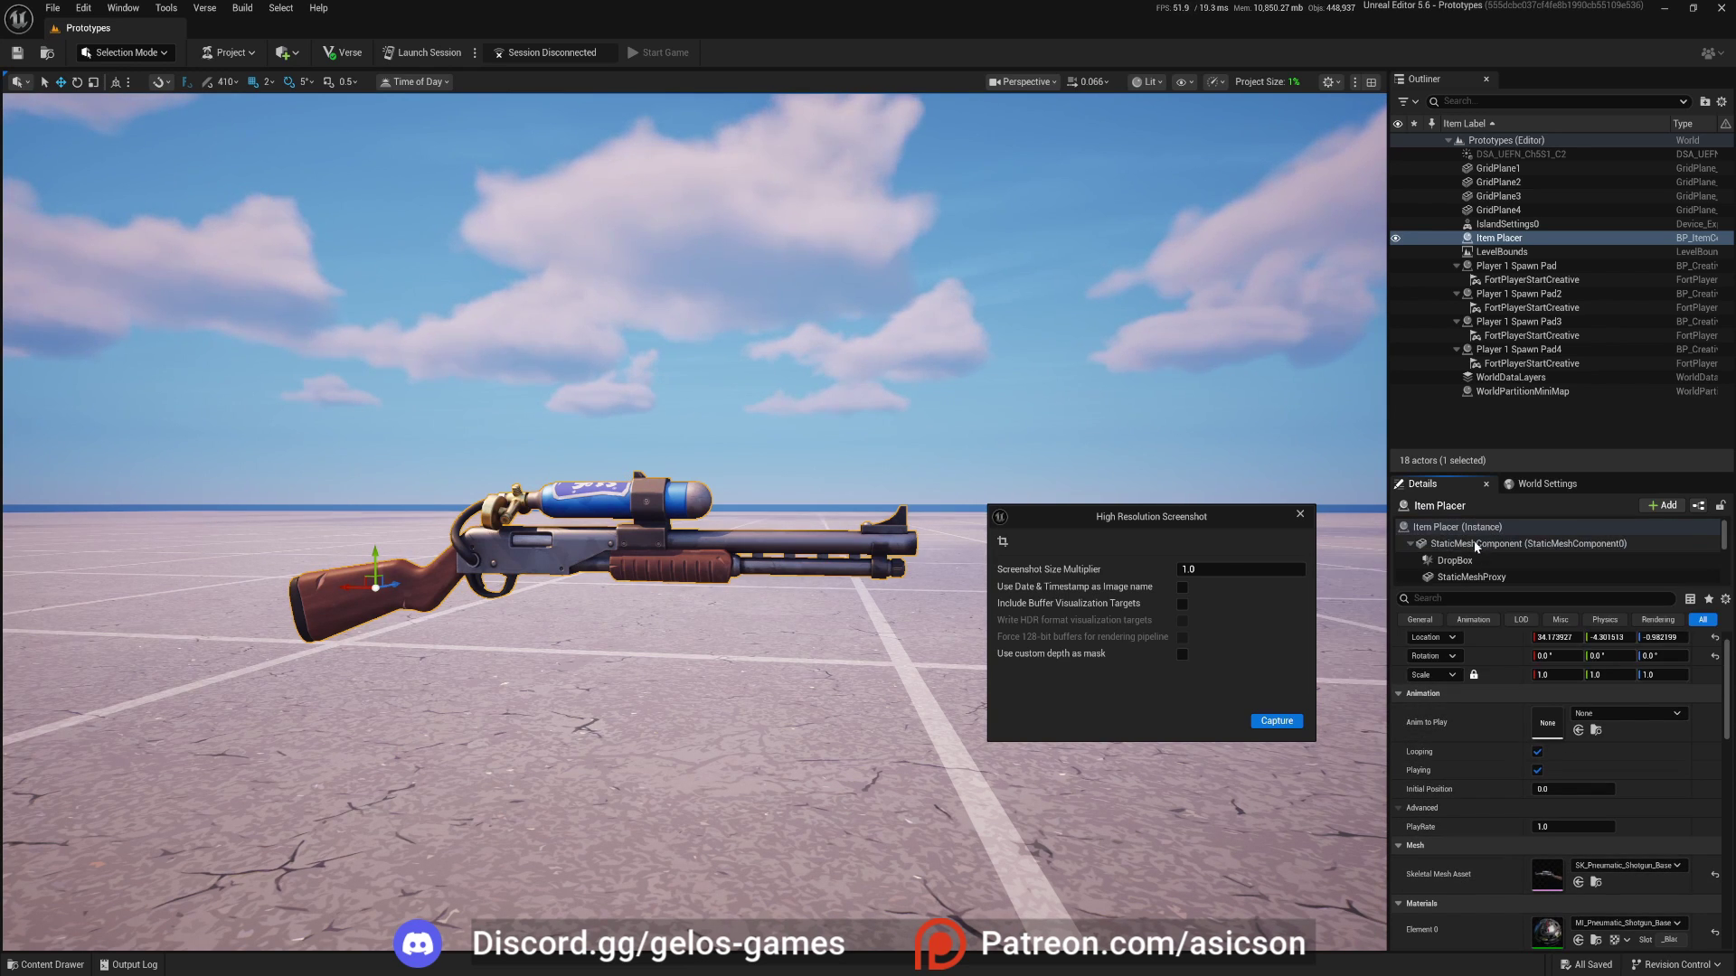
left_click(1470, 545)
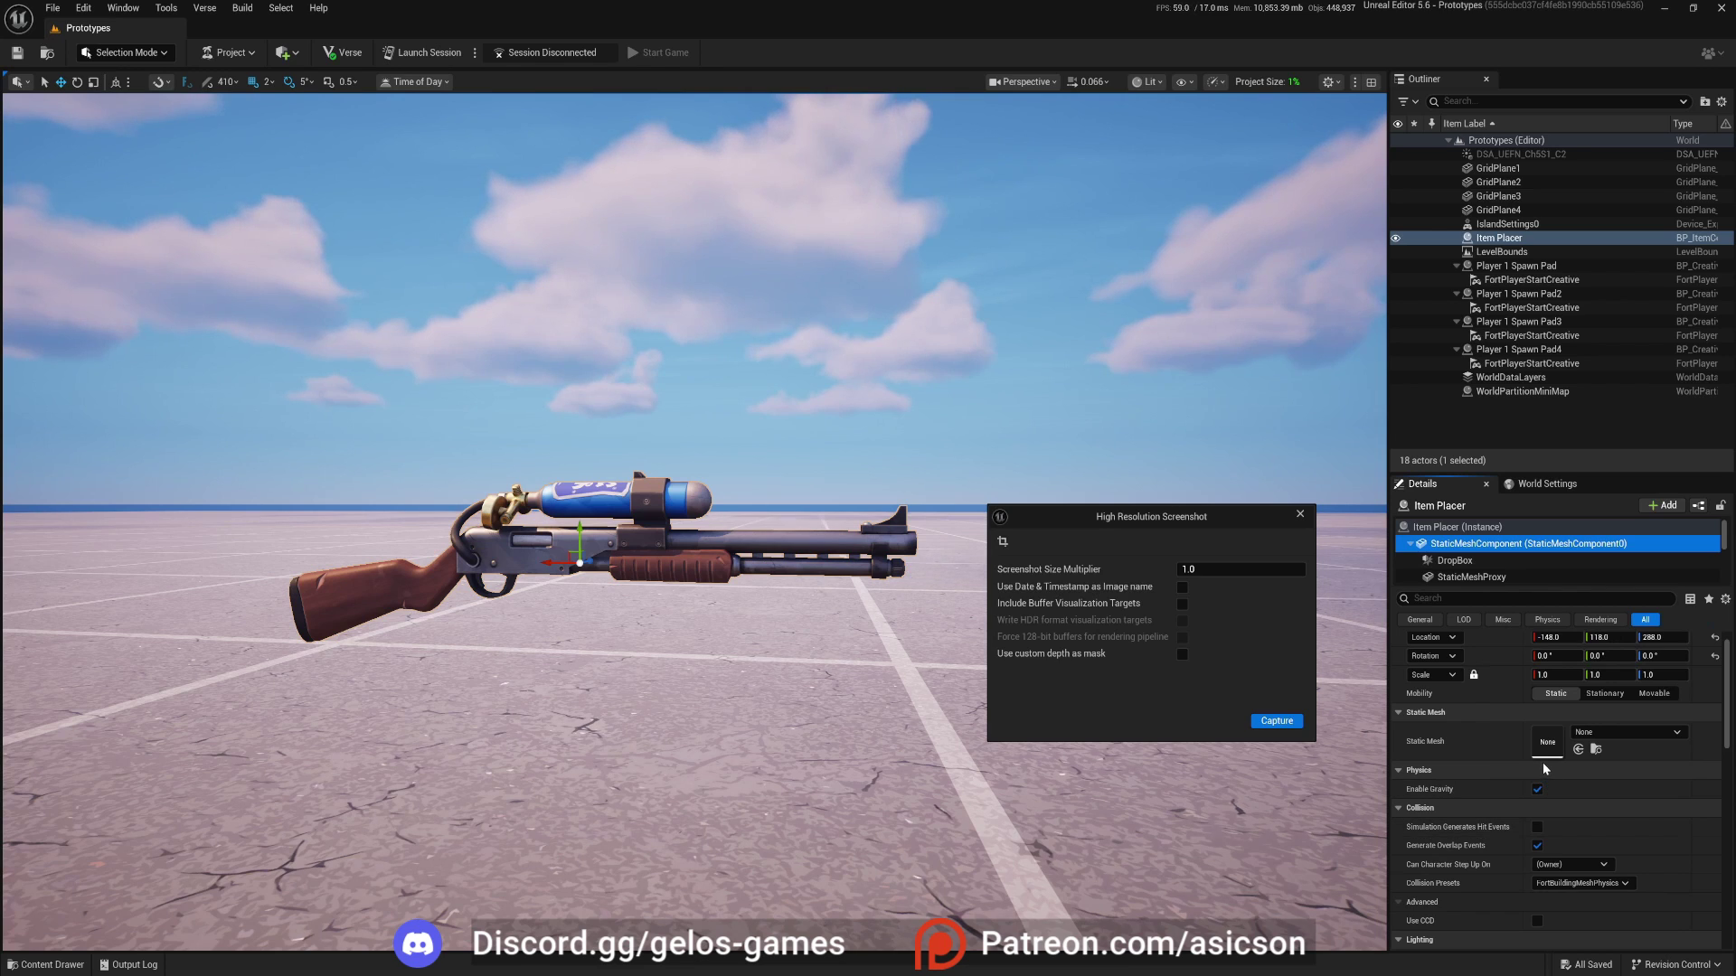
scroll(1482, 576, "down", 2)
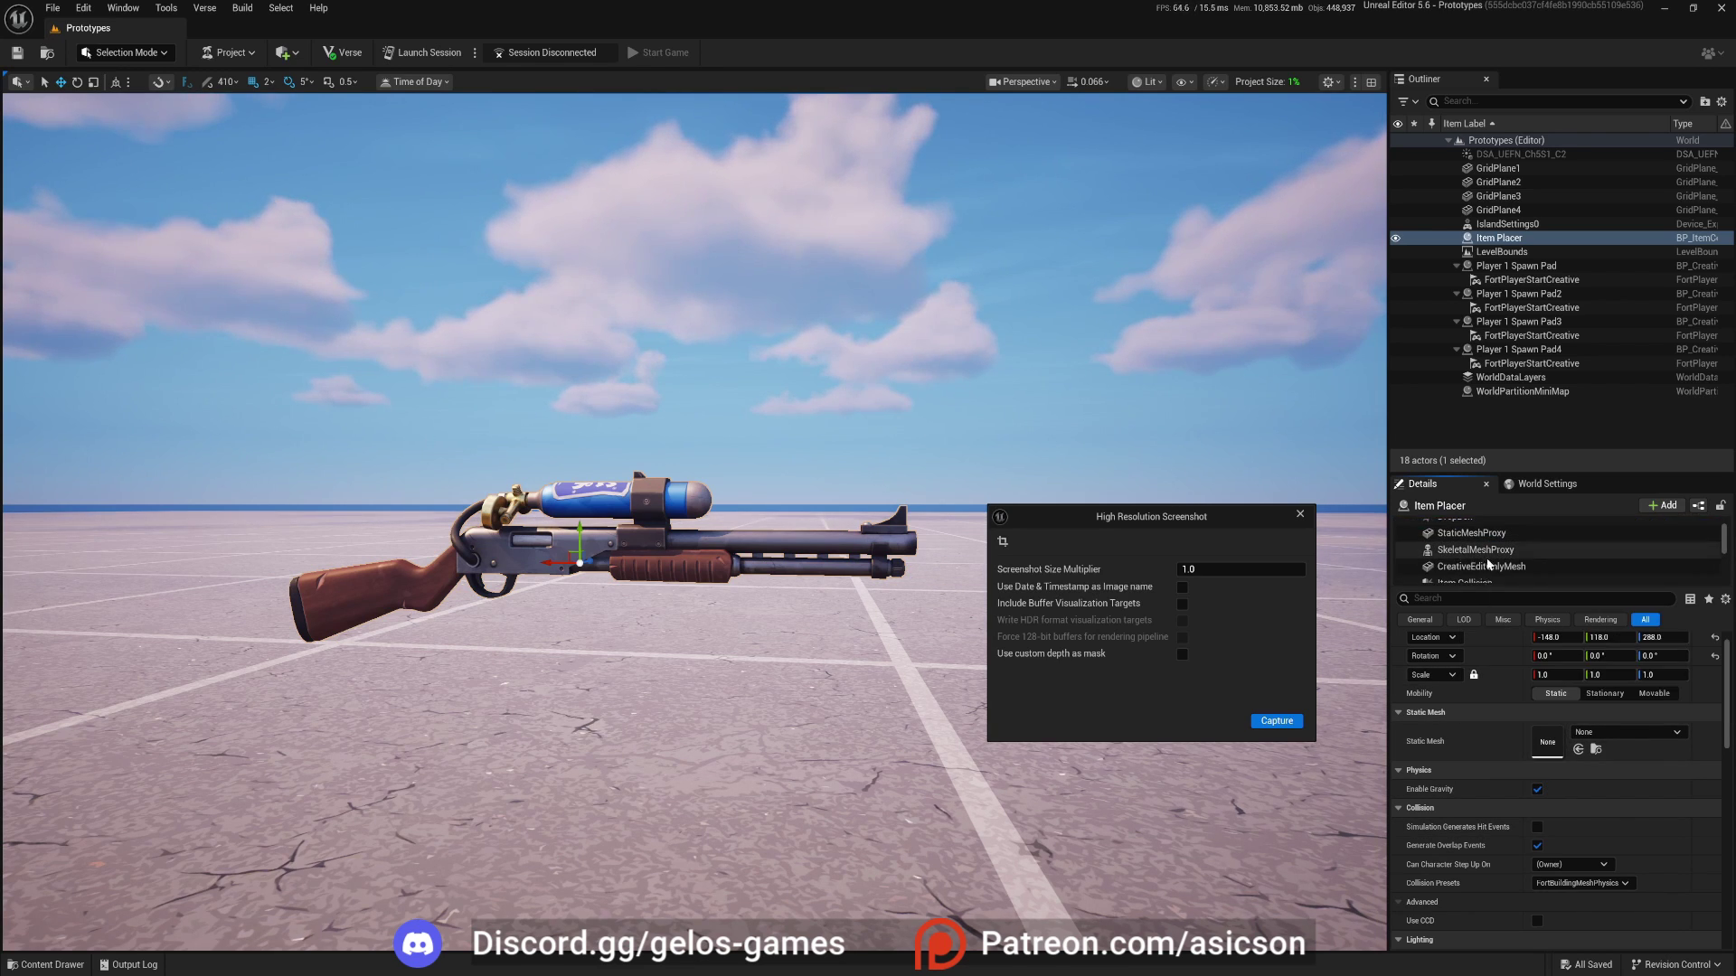
left_click(1472, 552)
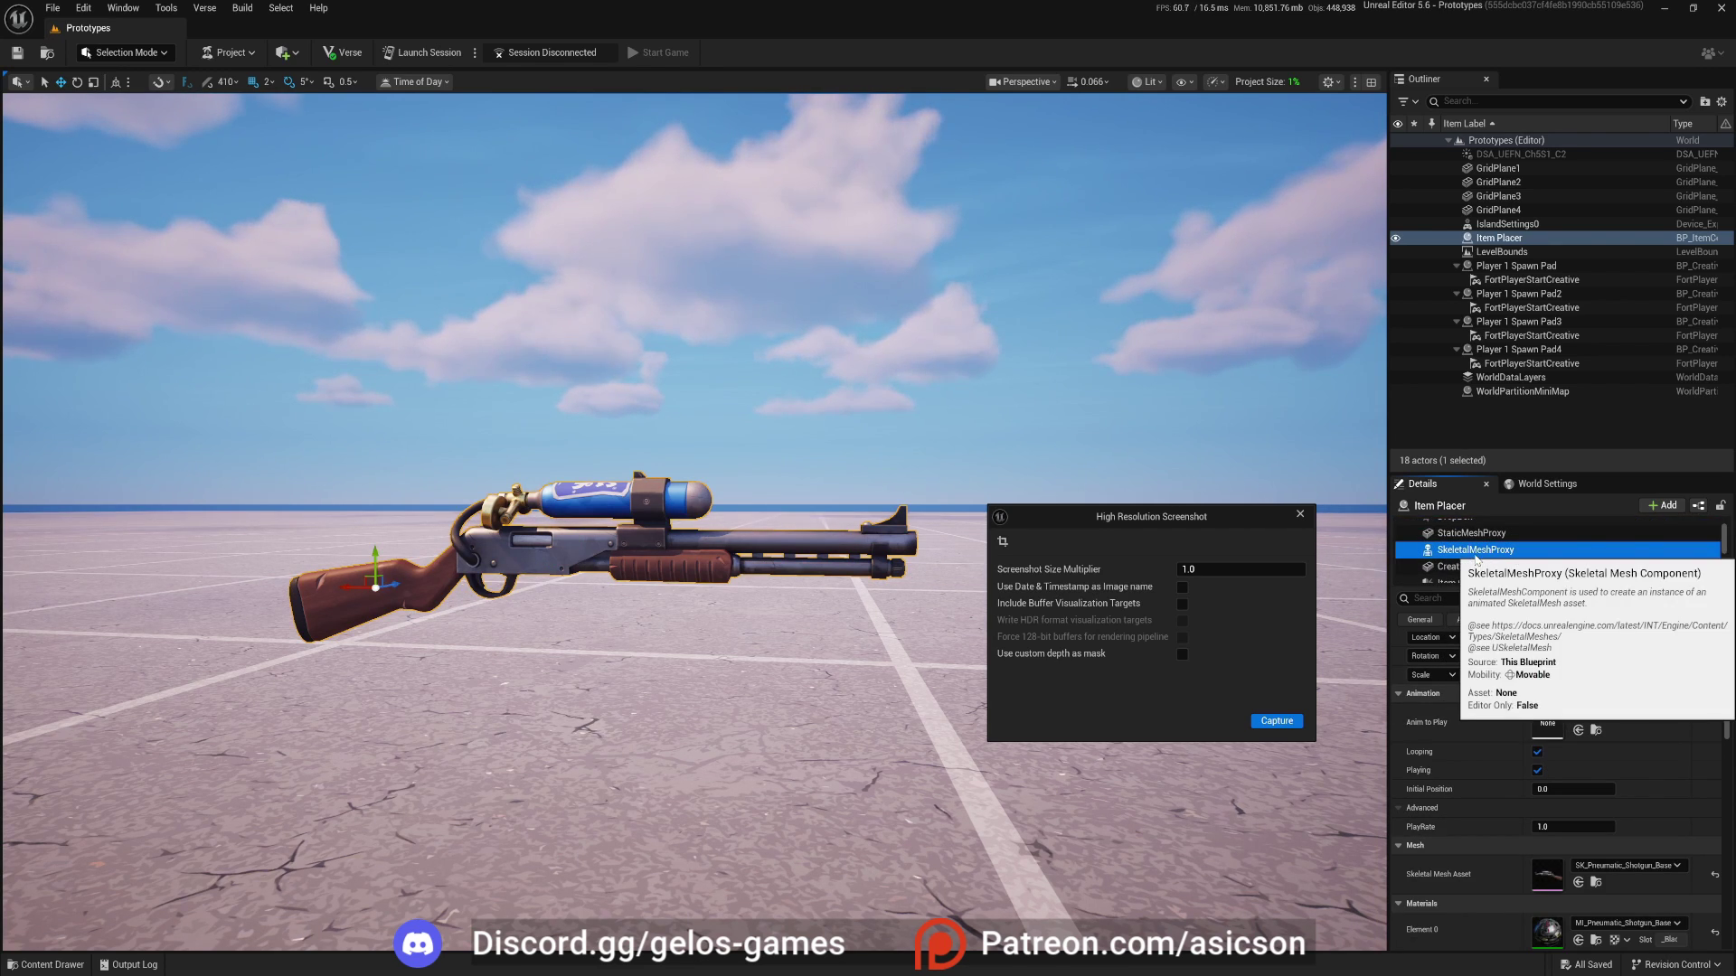
scroll(1500, 814, "down", 3)
scroll(1499, 830, "down", 6)
scroll(1495, 823, "up", 3)
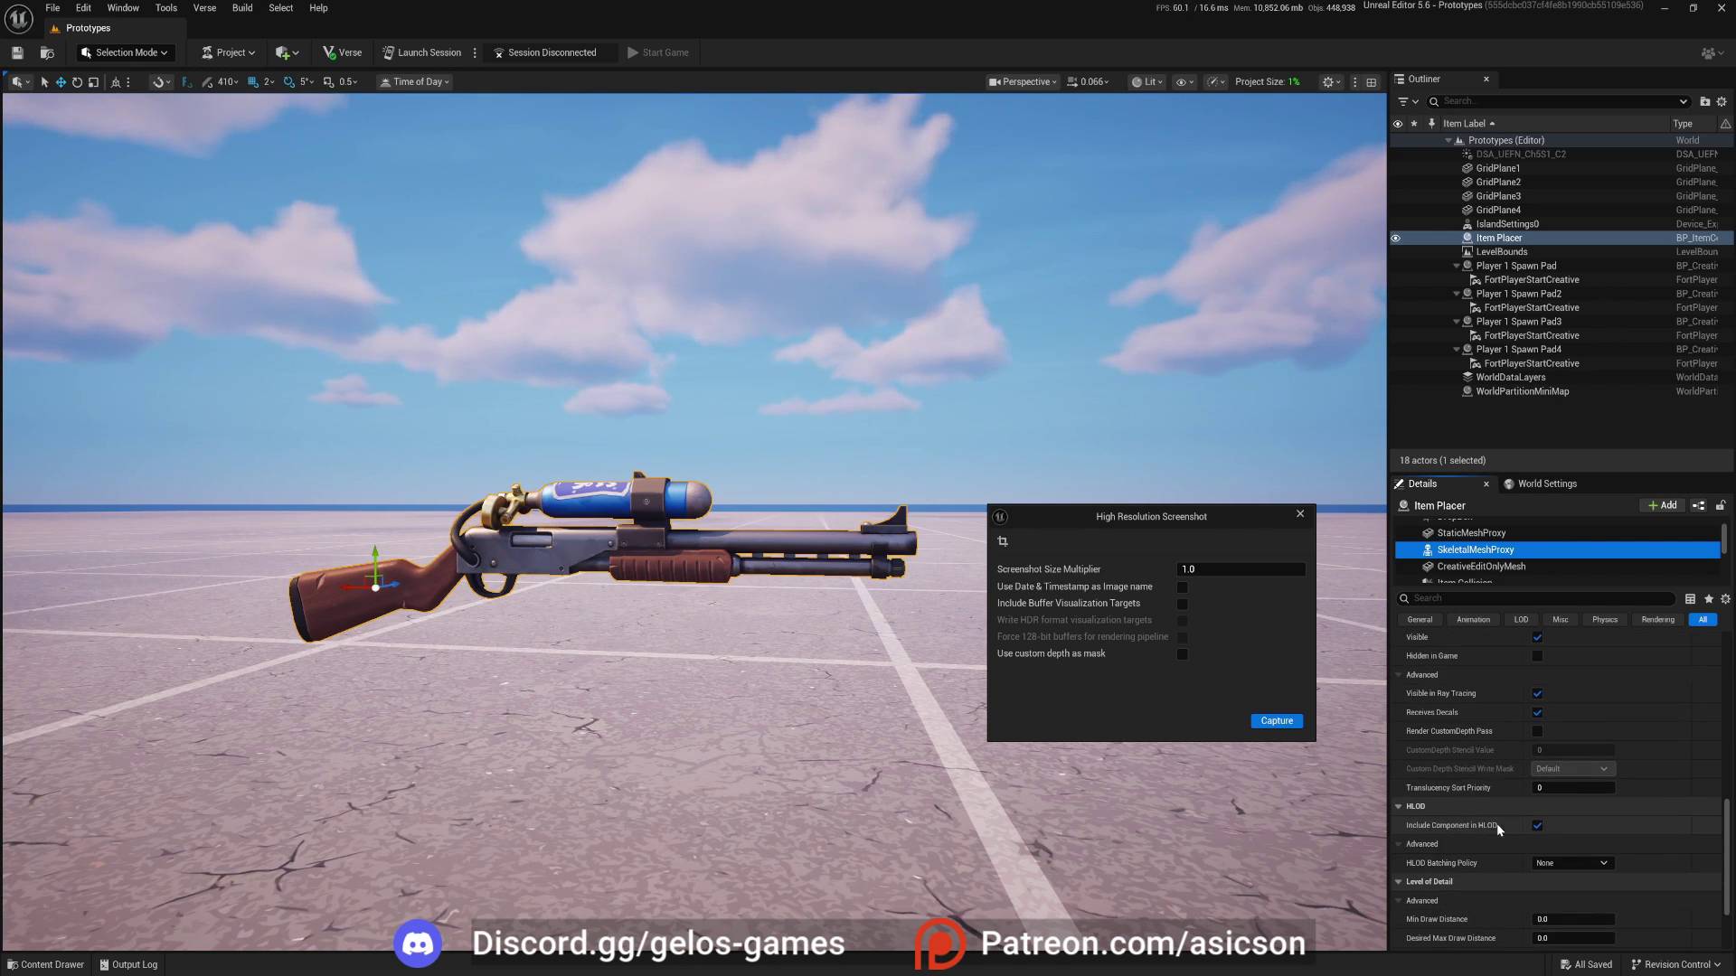
left_click(1537, 732)
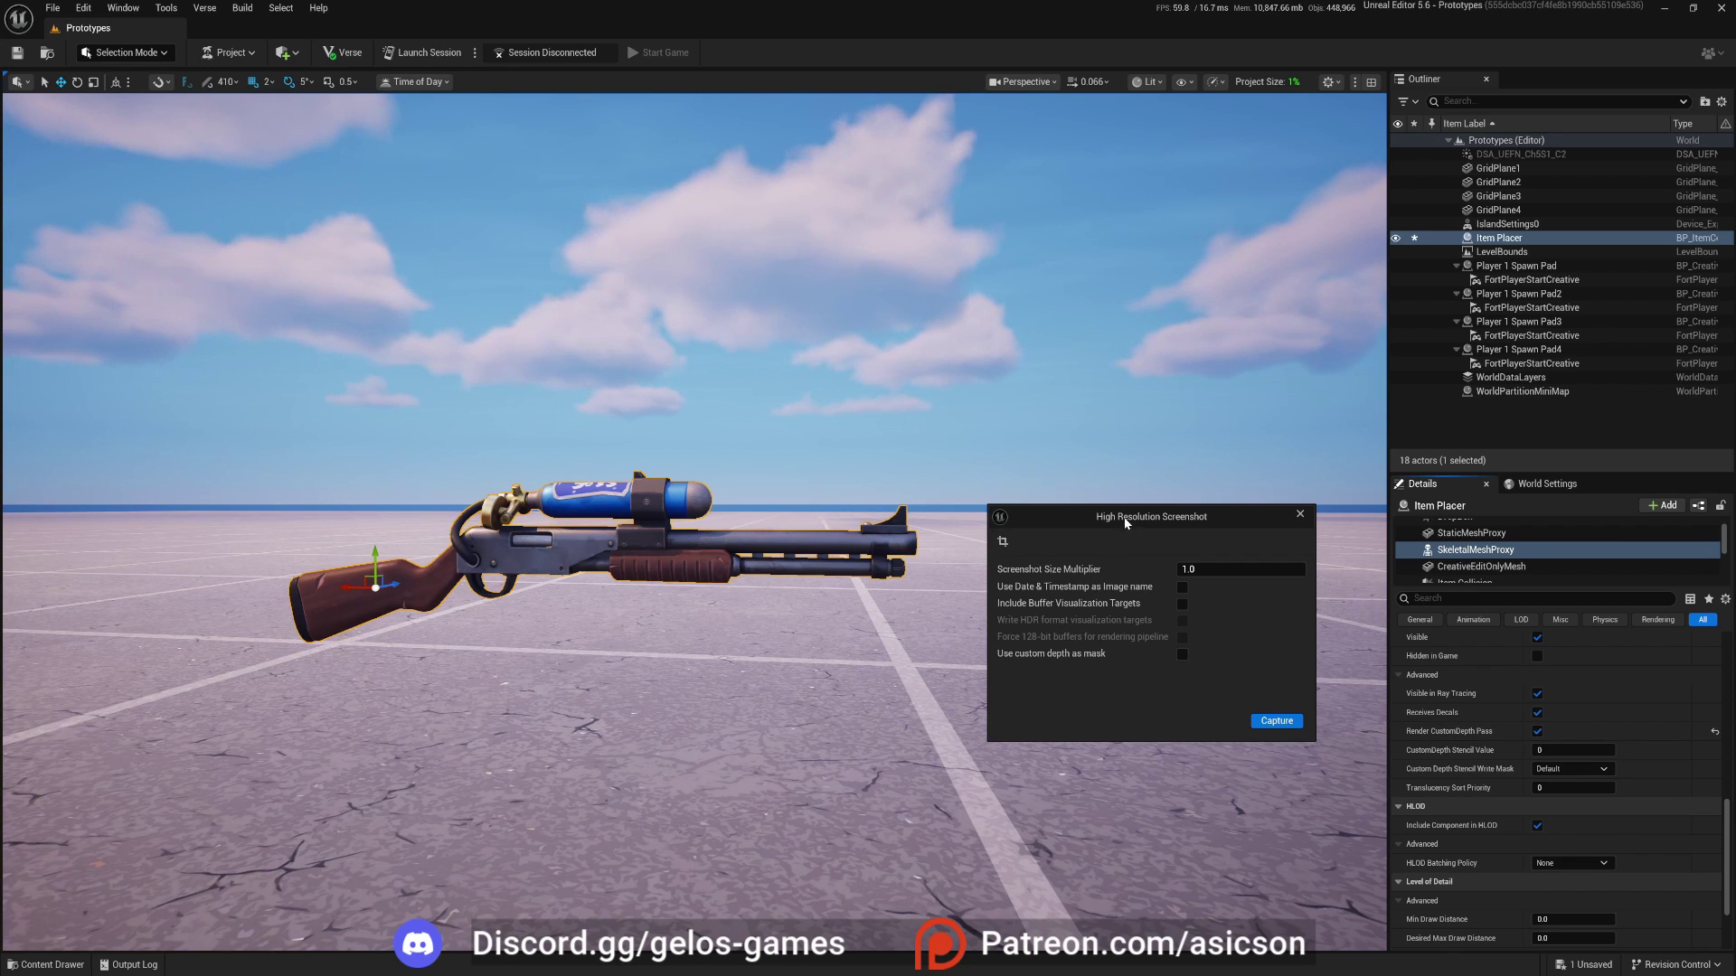
Enable Use custom depth as mask for the high-resolution screenshot and capture the shotgun.
left_click_drag(1127, 521, 1087, 518)
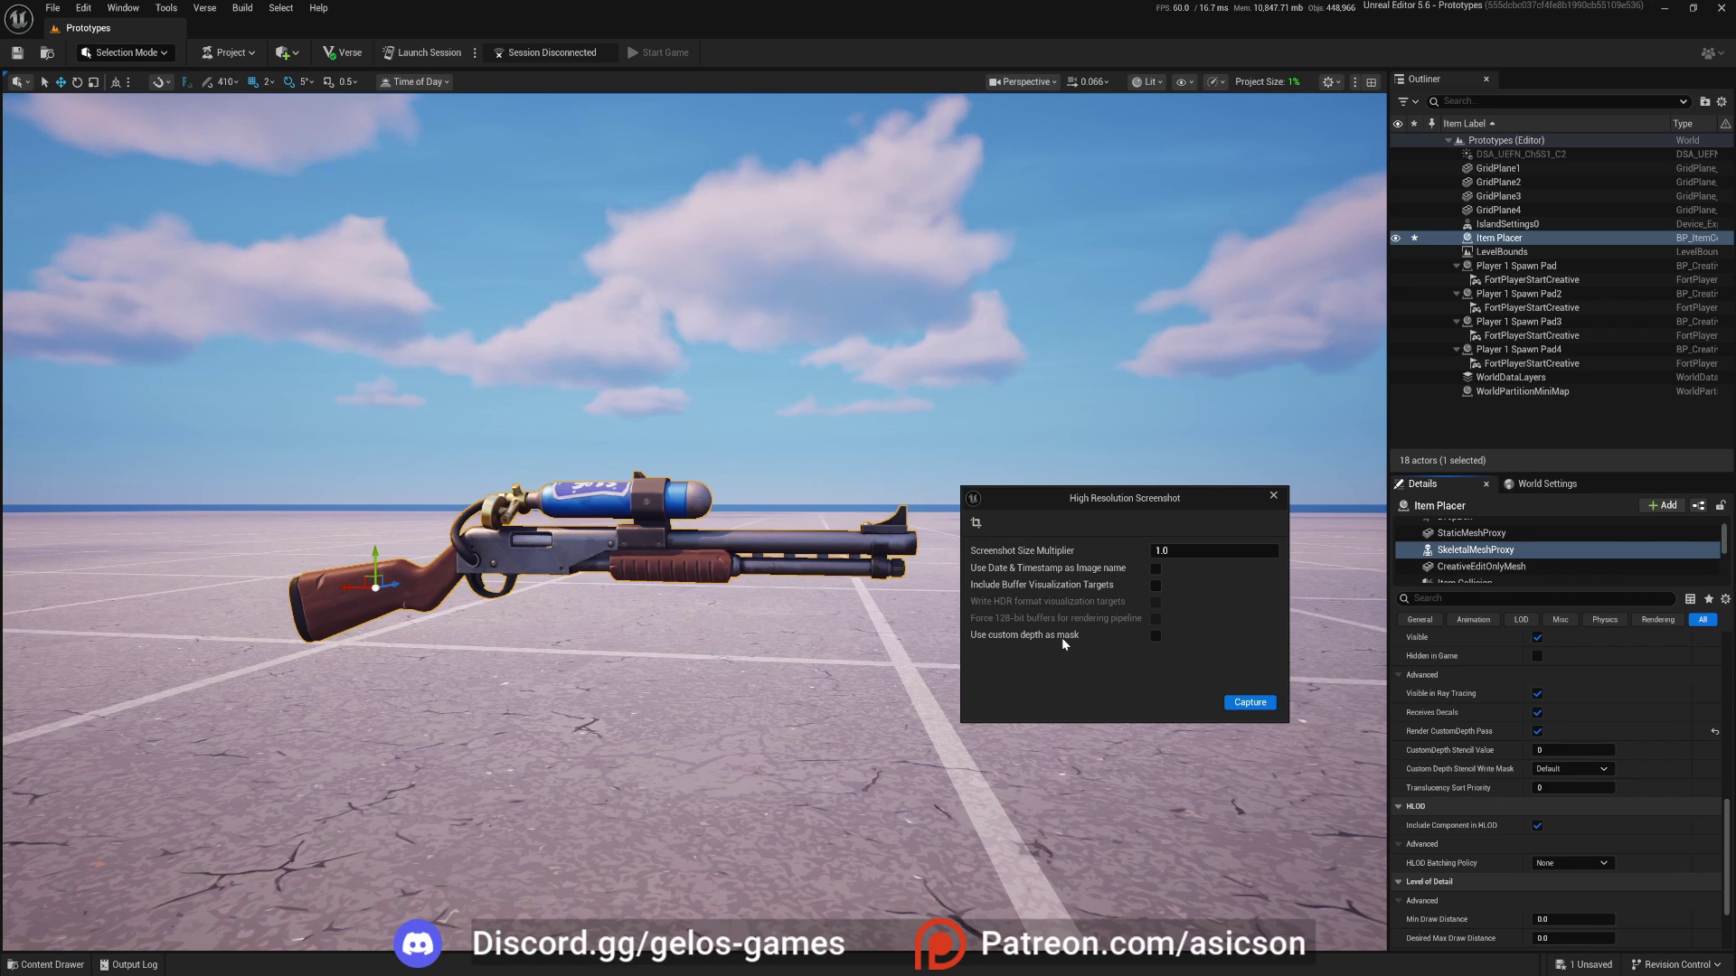
left_click(1156, 636)
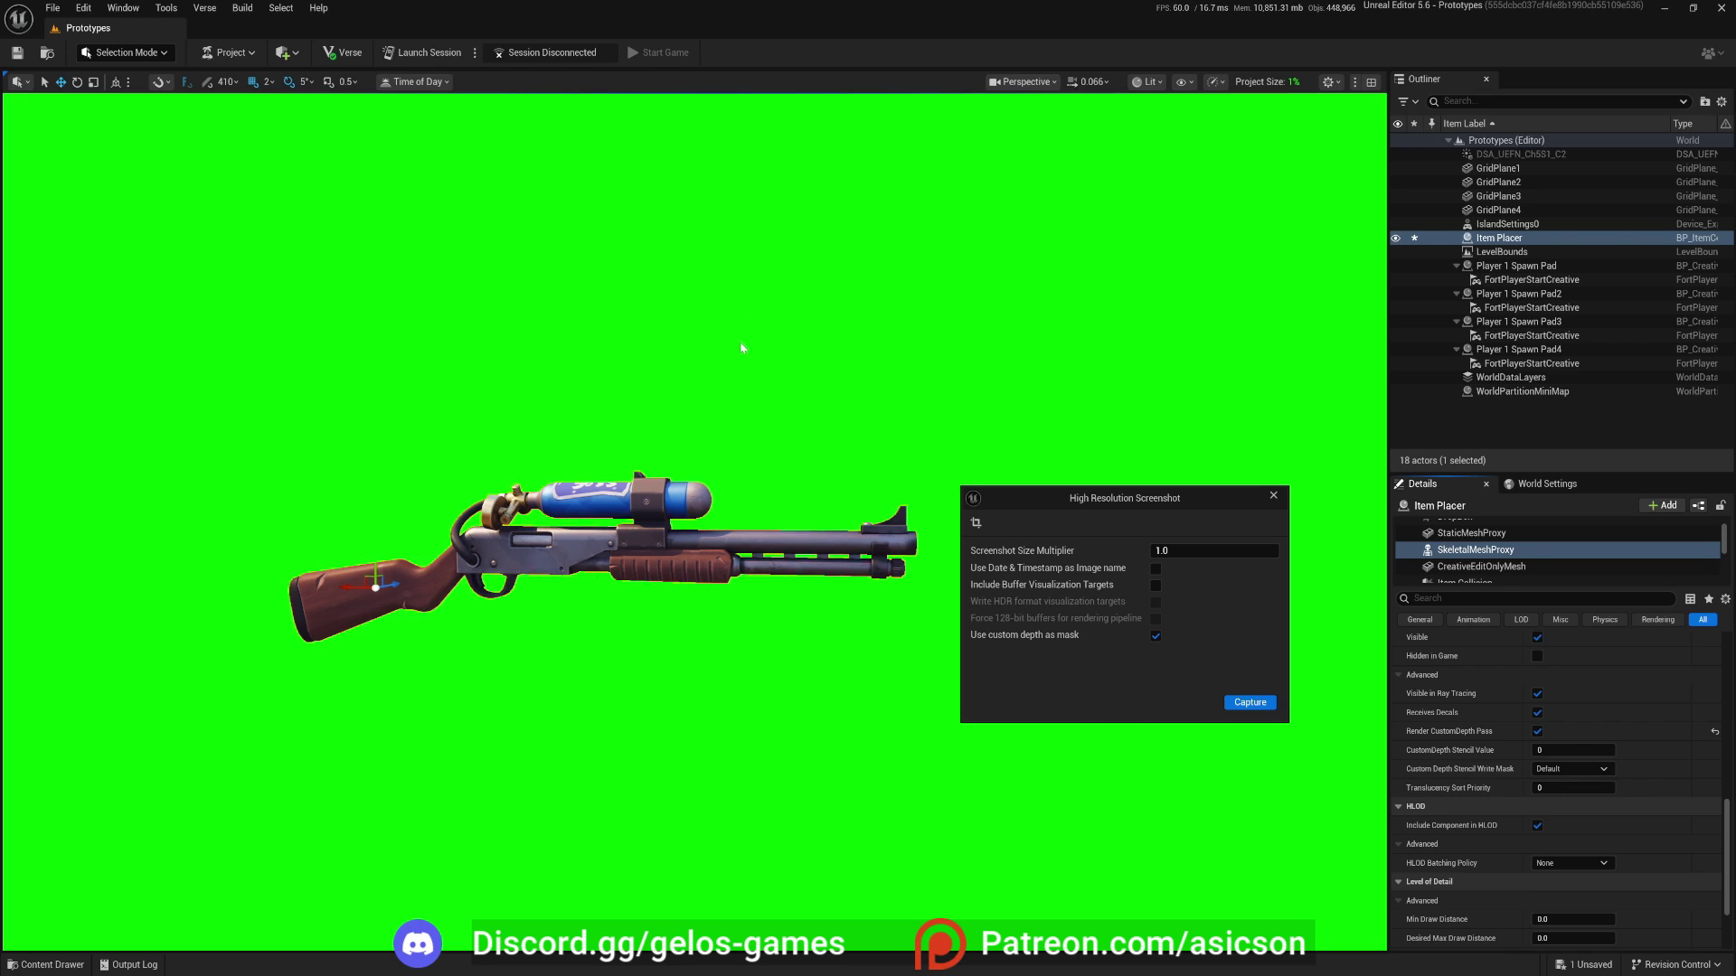
left_click(1250, 703)
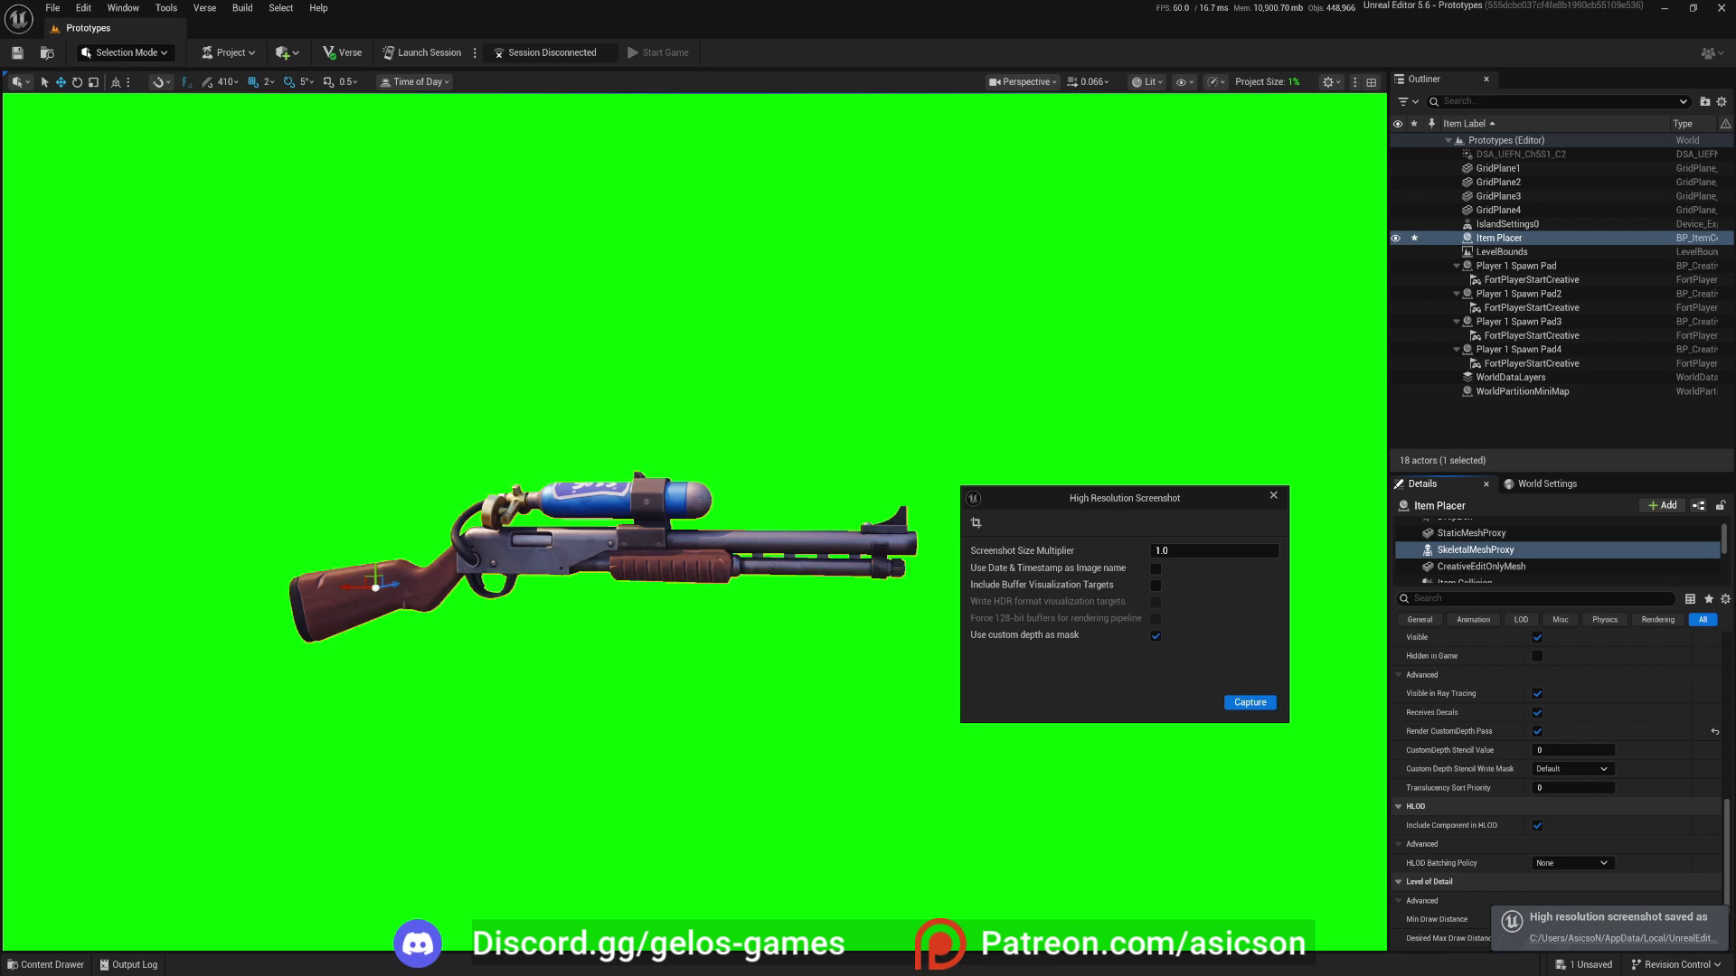
Examine the shotgun's edges and transparent background in the saved masked screenshot at several zoom levels.
scroll(671, 554, "up", 1)
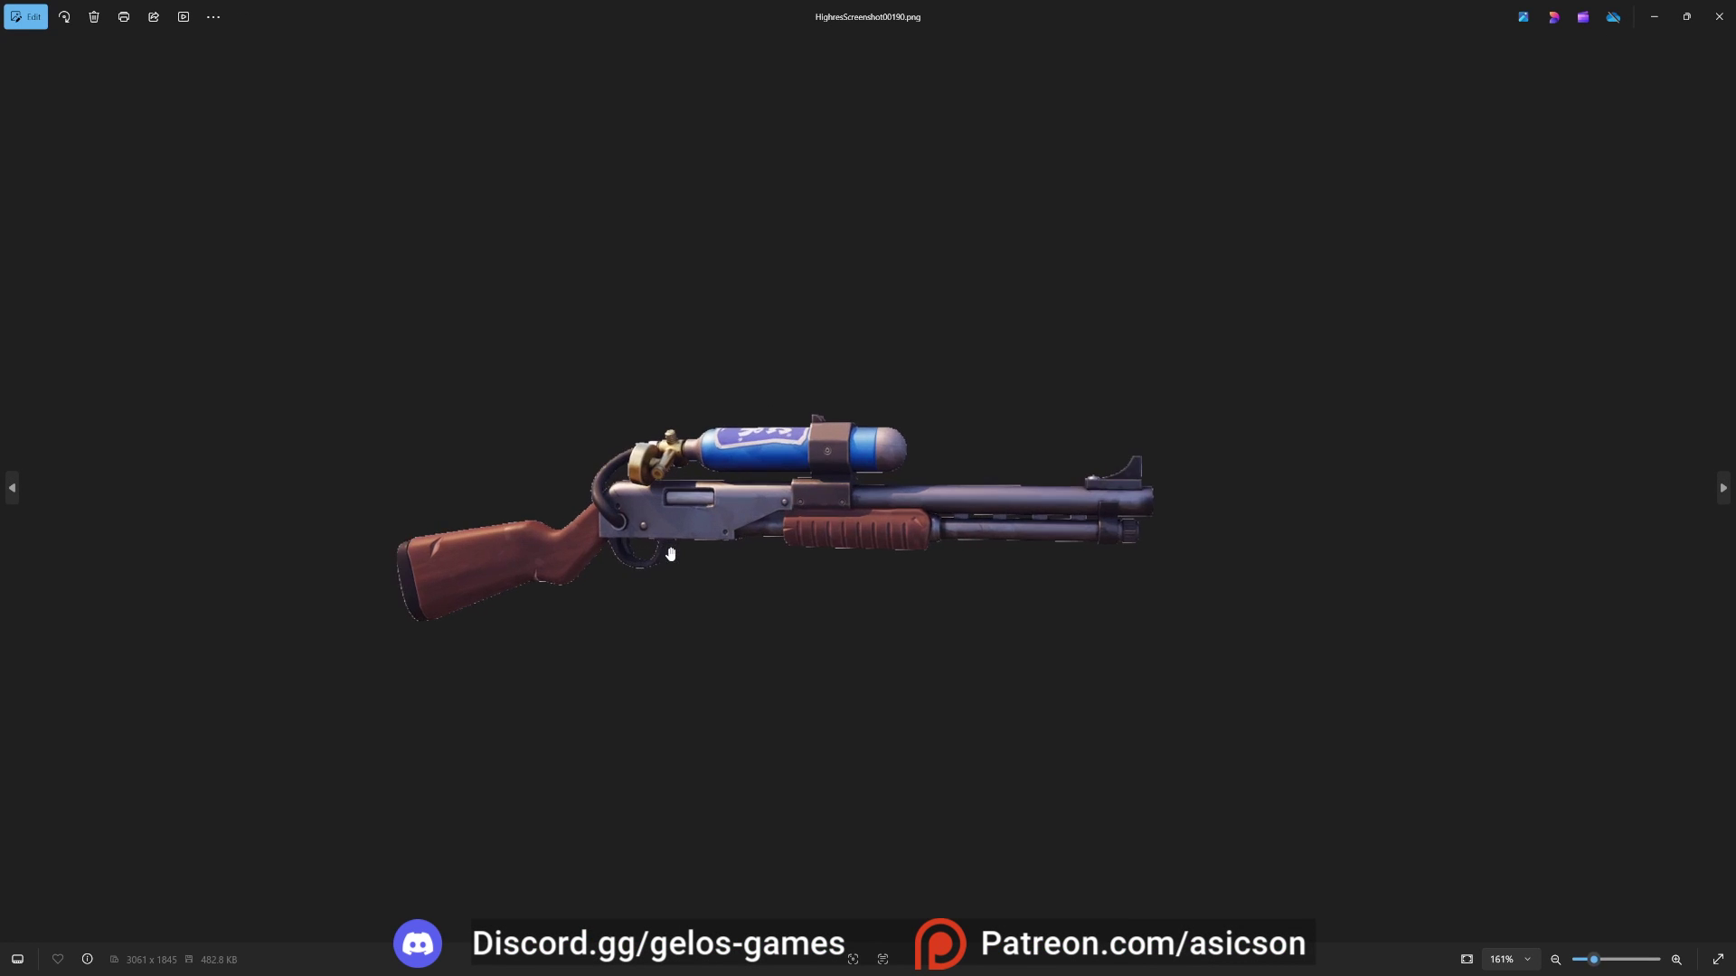
scroll(670, 553, "up", 3)
scroll(841, 491, "down", 2)
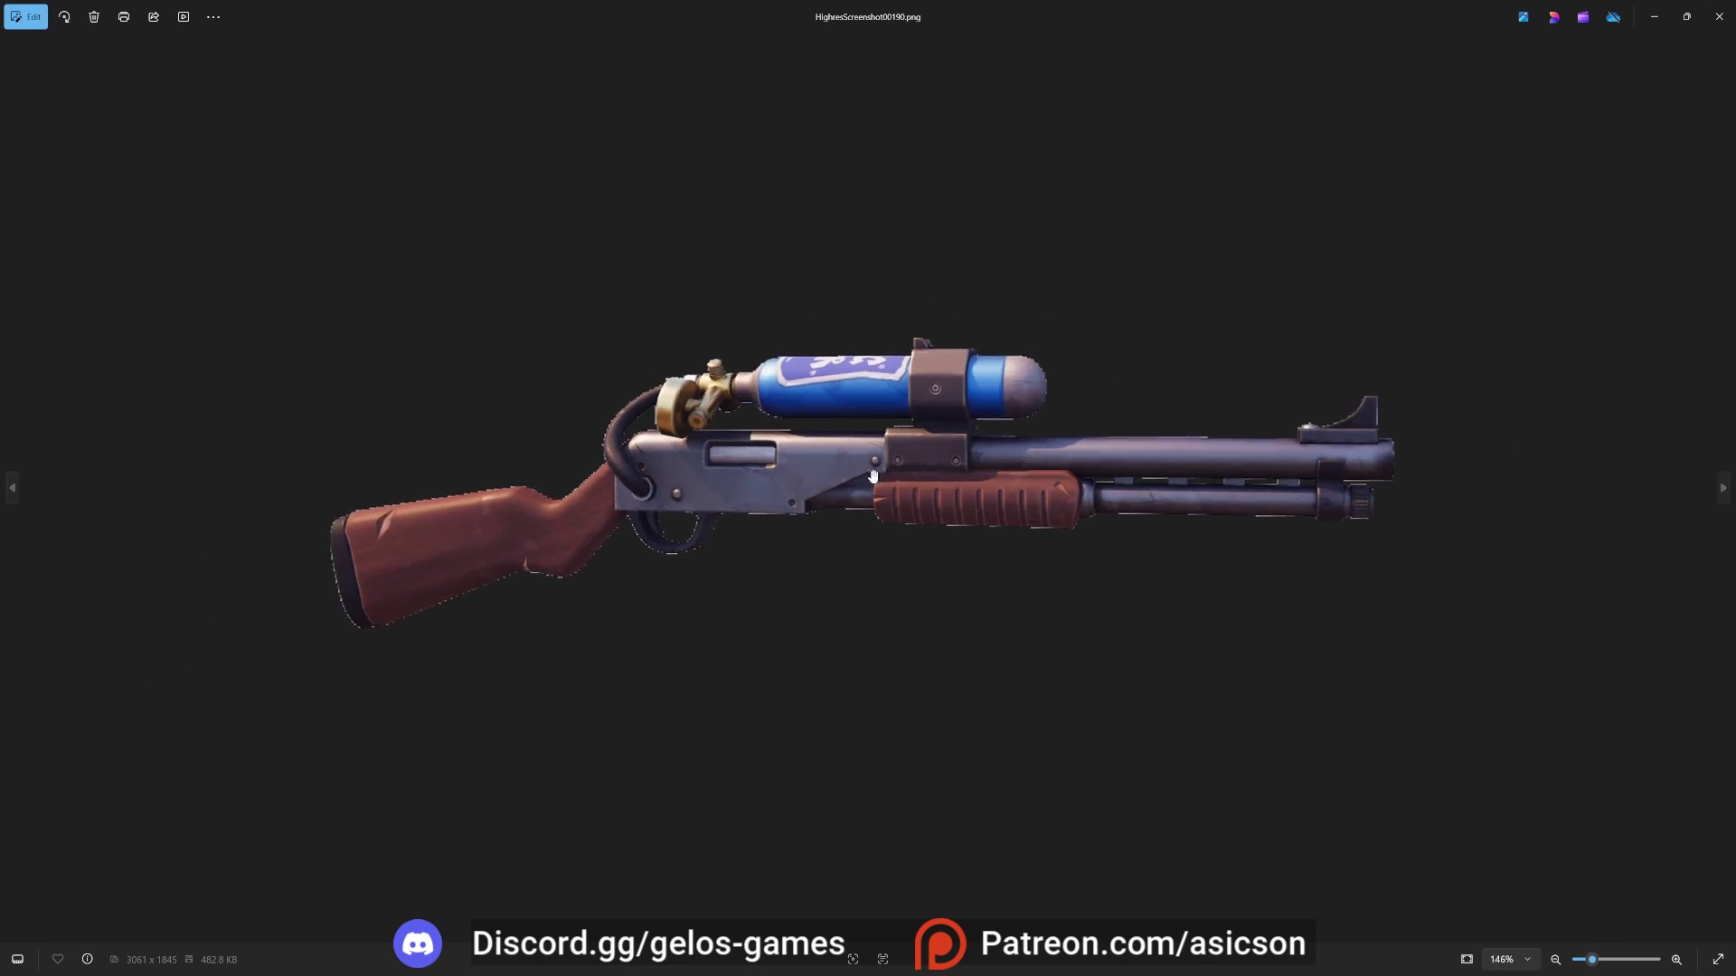
scroll(873, 475, "down", 3)
scroll(614, 504, "up", 5)
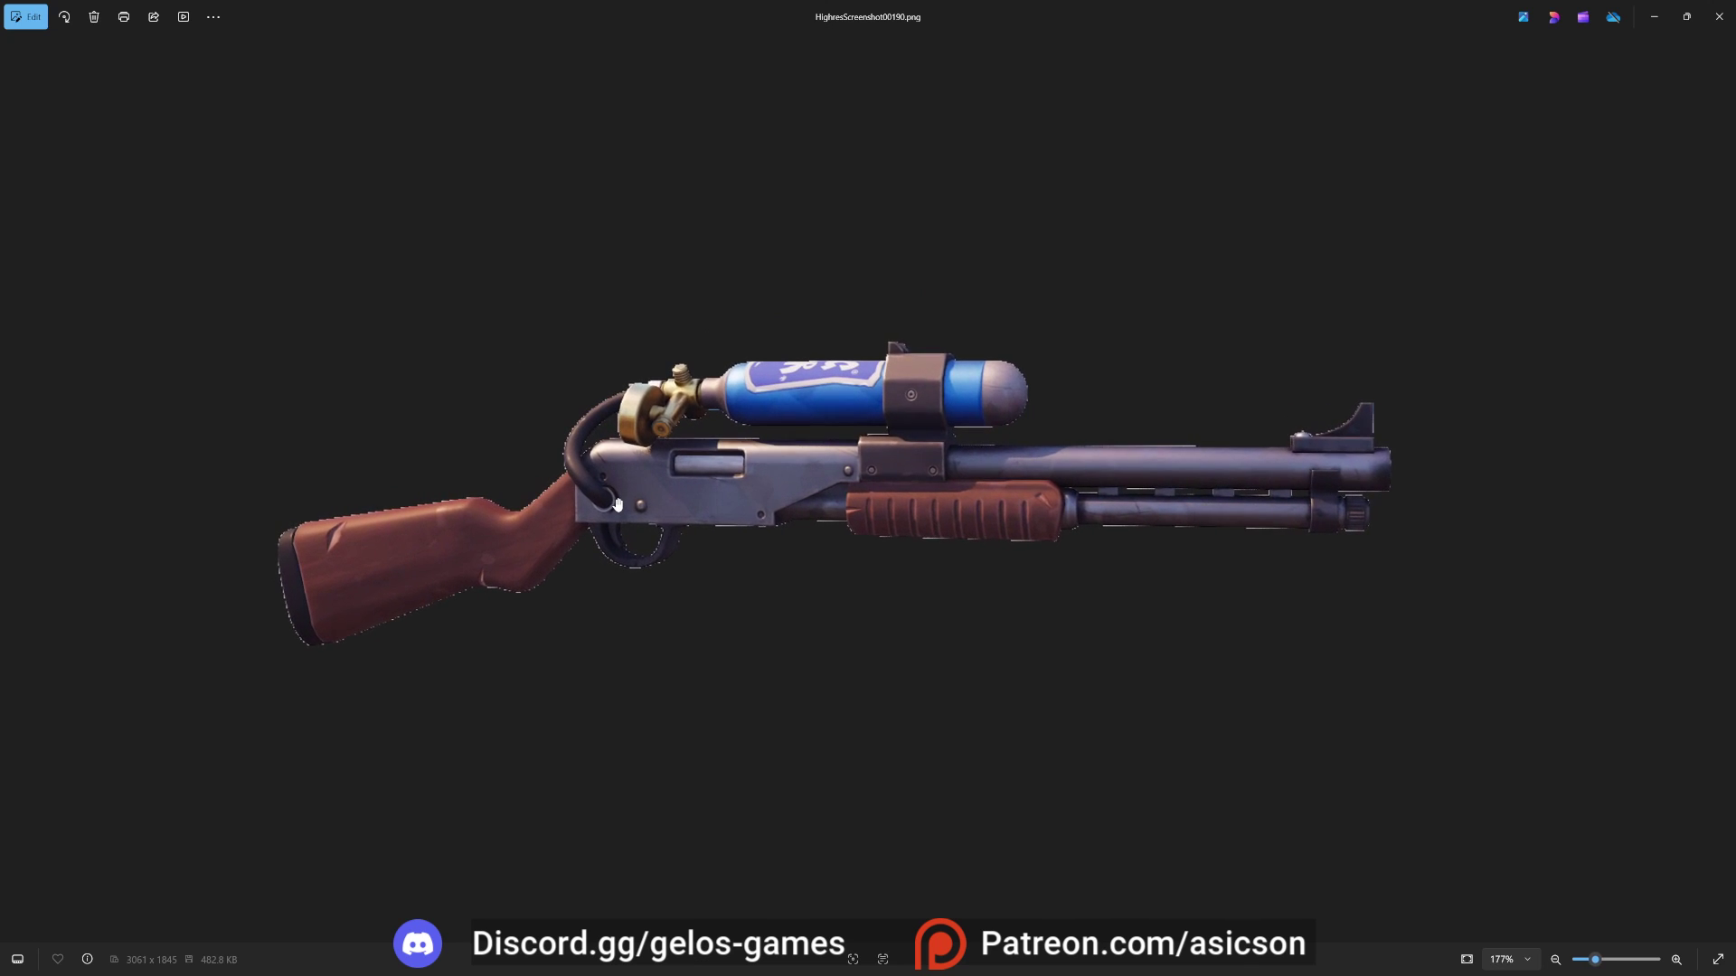
mouse_move(682, 459)
left_mouse_down()
mouse_move(839, 502)
mouse_move(700, 481)
left_mouse_up()
scroll(372, 723, "up", 1)
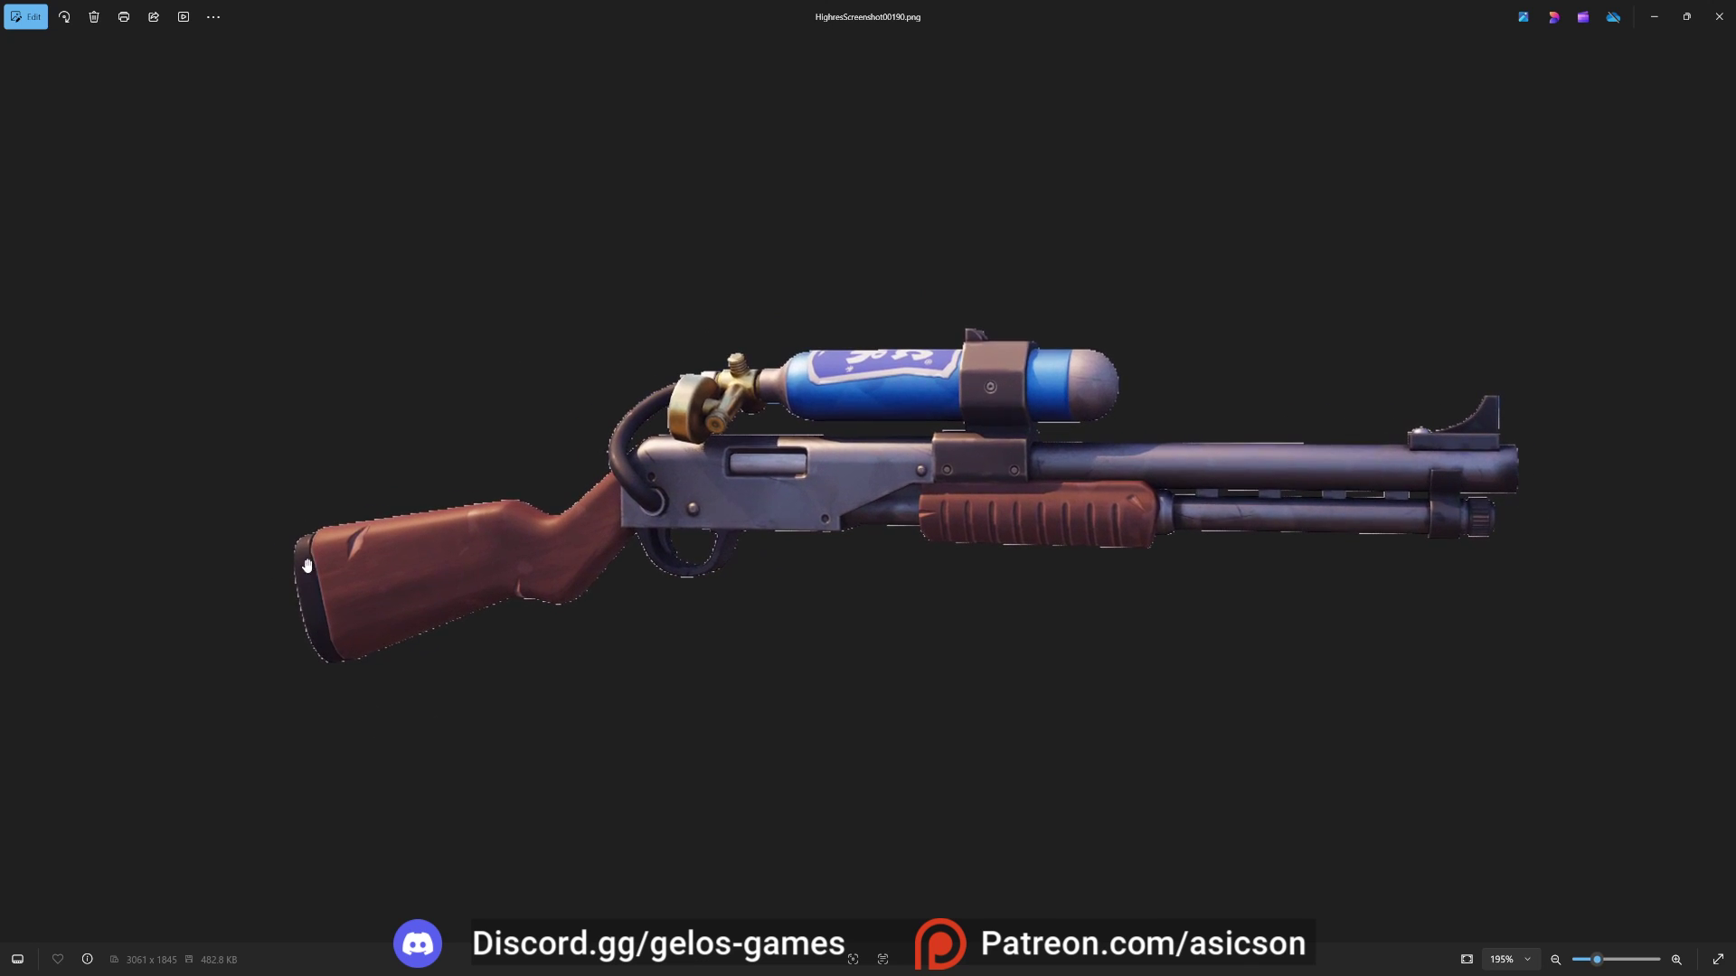
scroll(1077, 505, "down", 2)
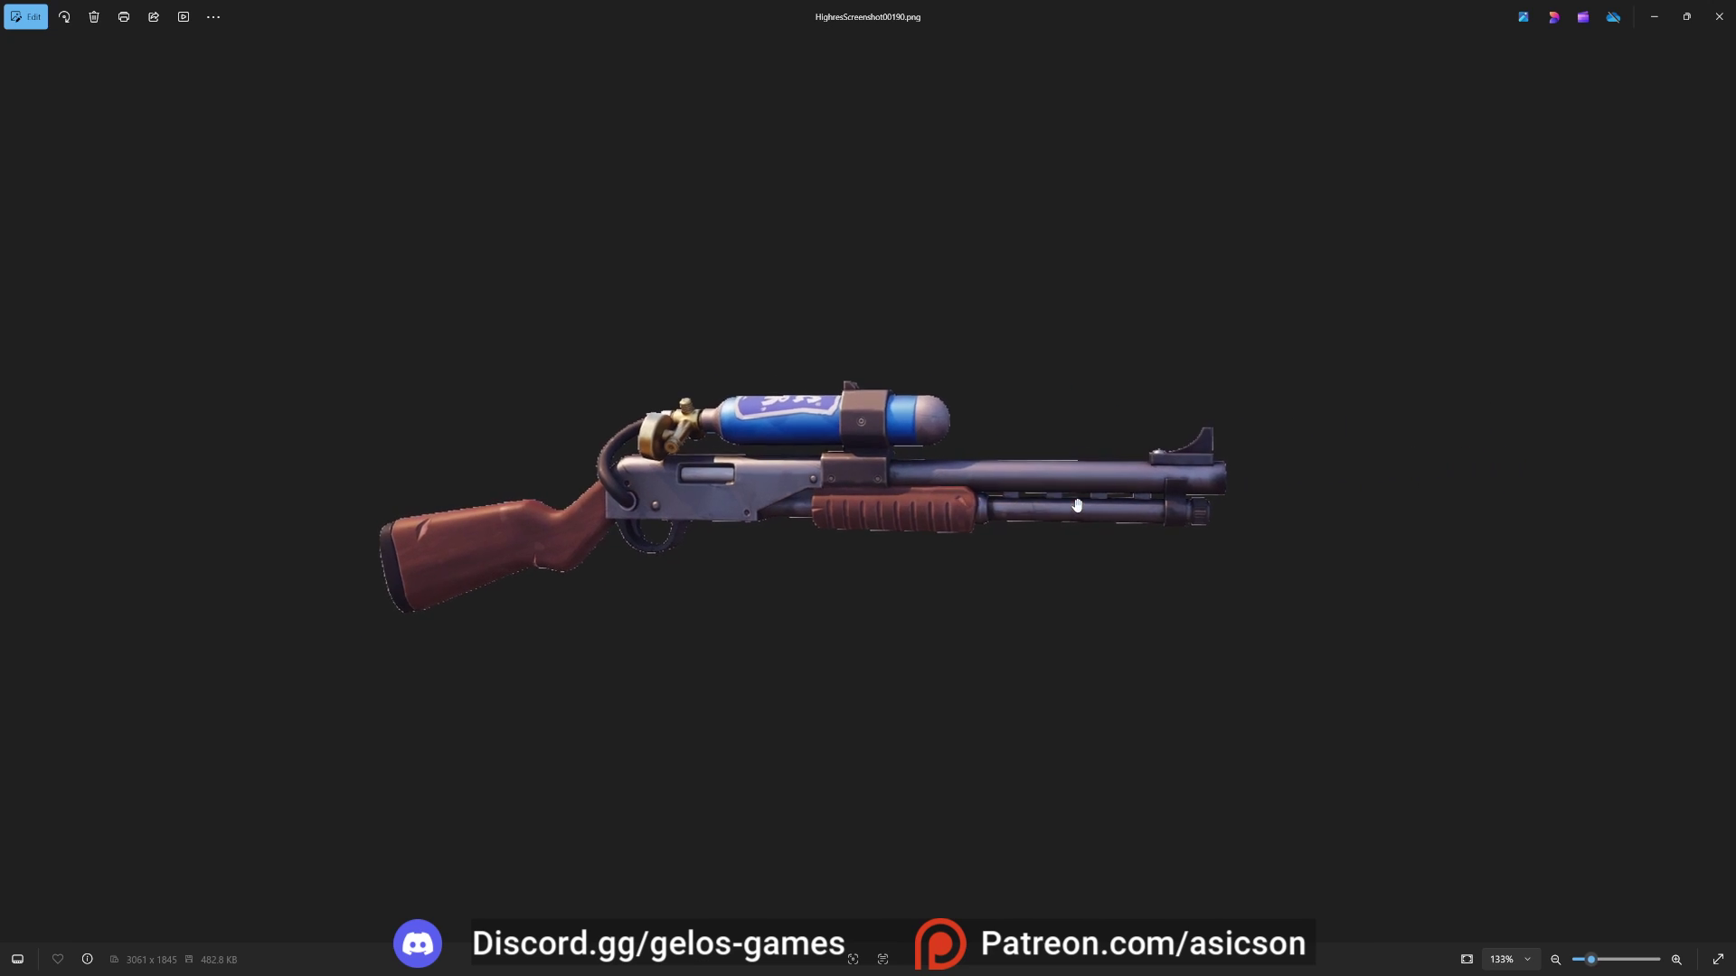
scroll(934, 518, "down", 2)
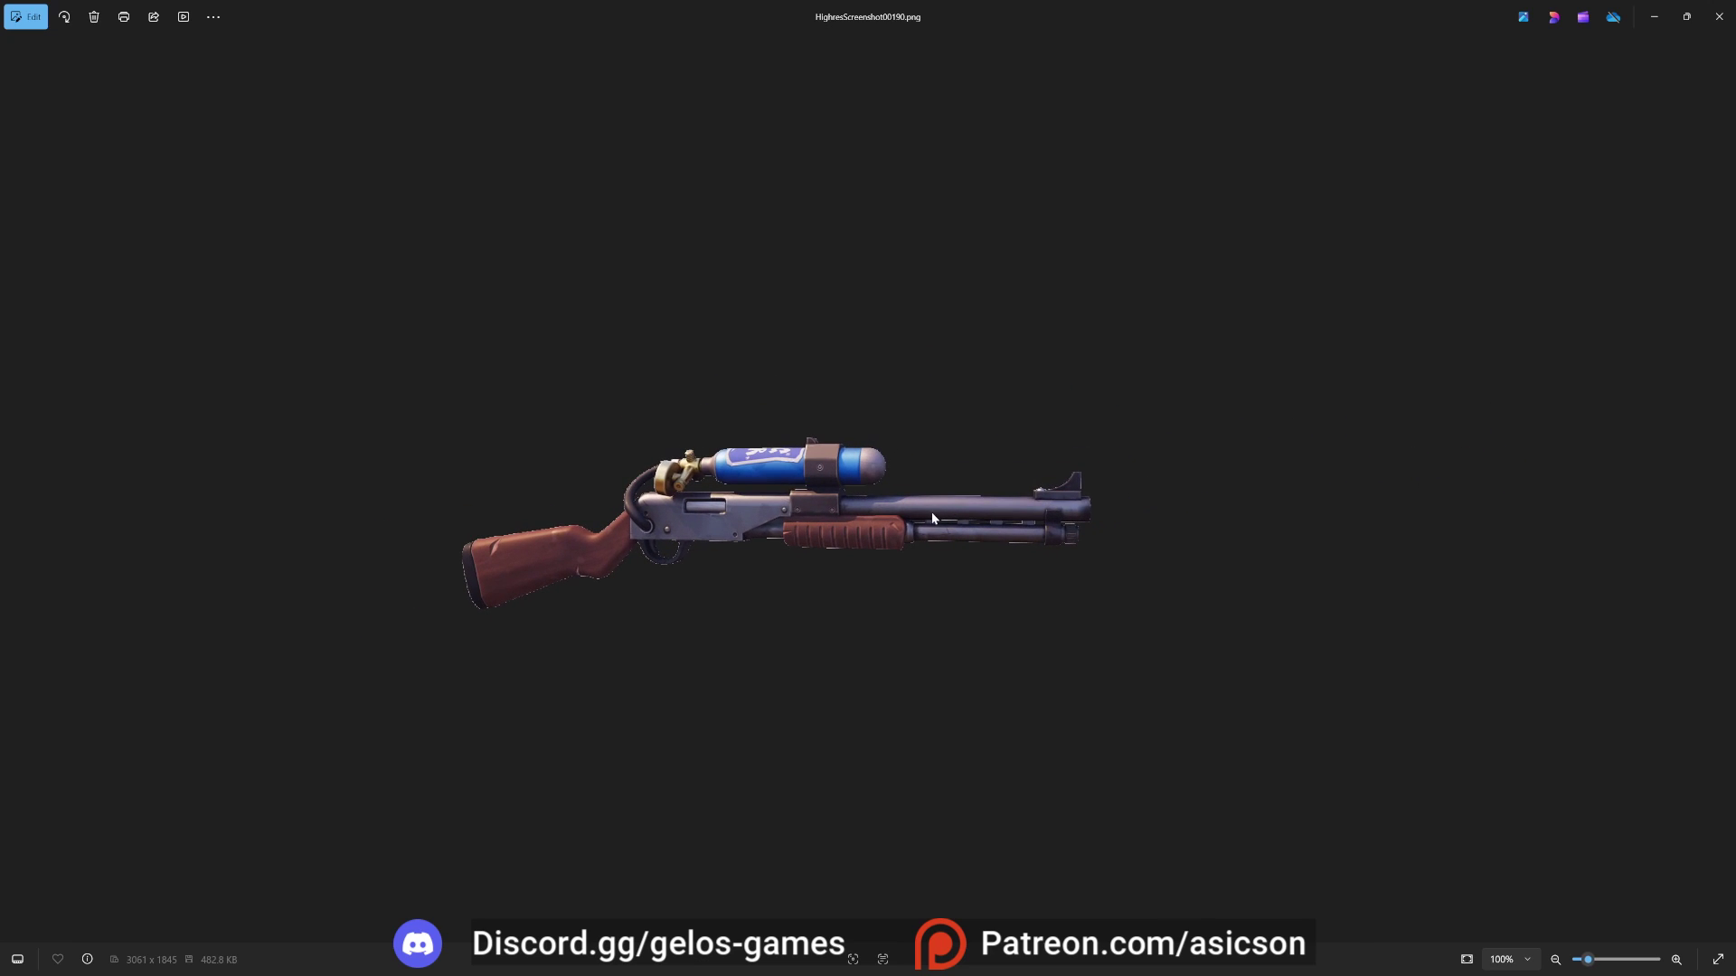
left_click(1719, 16)
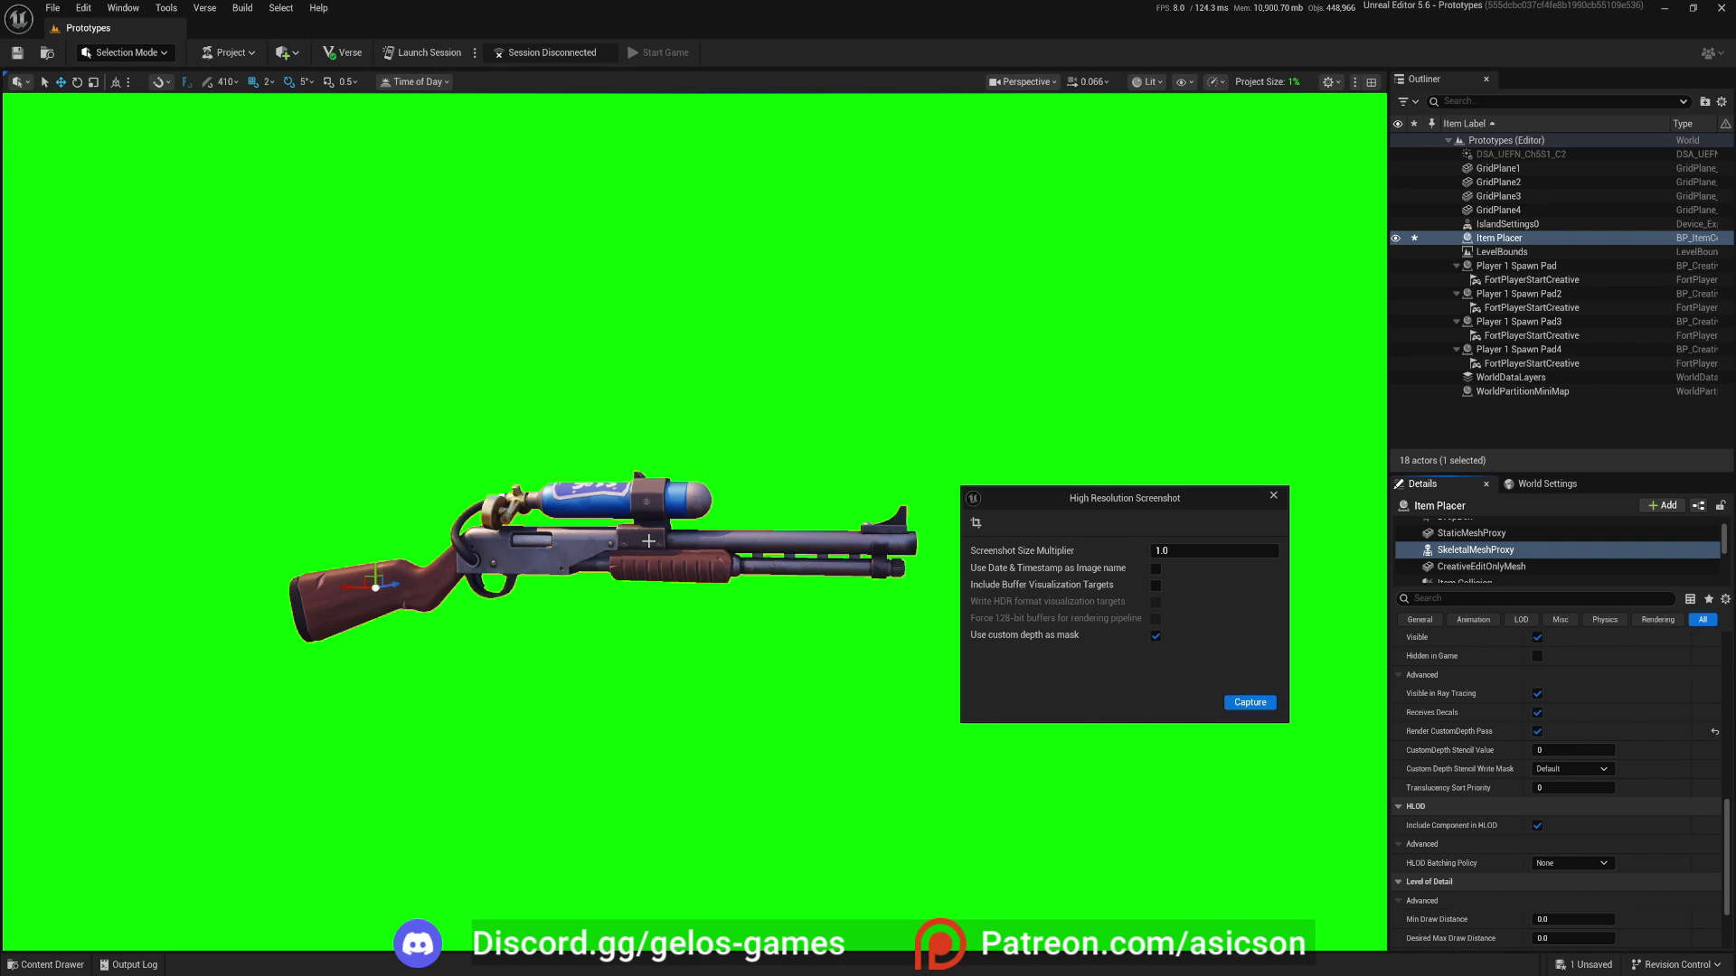
Examine the green-masked shotgun preview in the viewport from several angles and distances.
key("a")
right_click_drag(620, 538, 759, 495)
key("s")
scroll(620, 537, "up", 1)
key("q")
key("w")
key("d")
right_click_drag(226, 668, 226, 668)
key("e")
scroll(226, 668, "down", 2)
key("s")
key("w")
key("d")
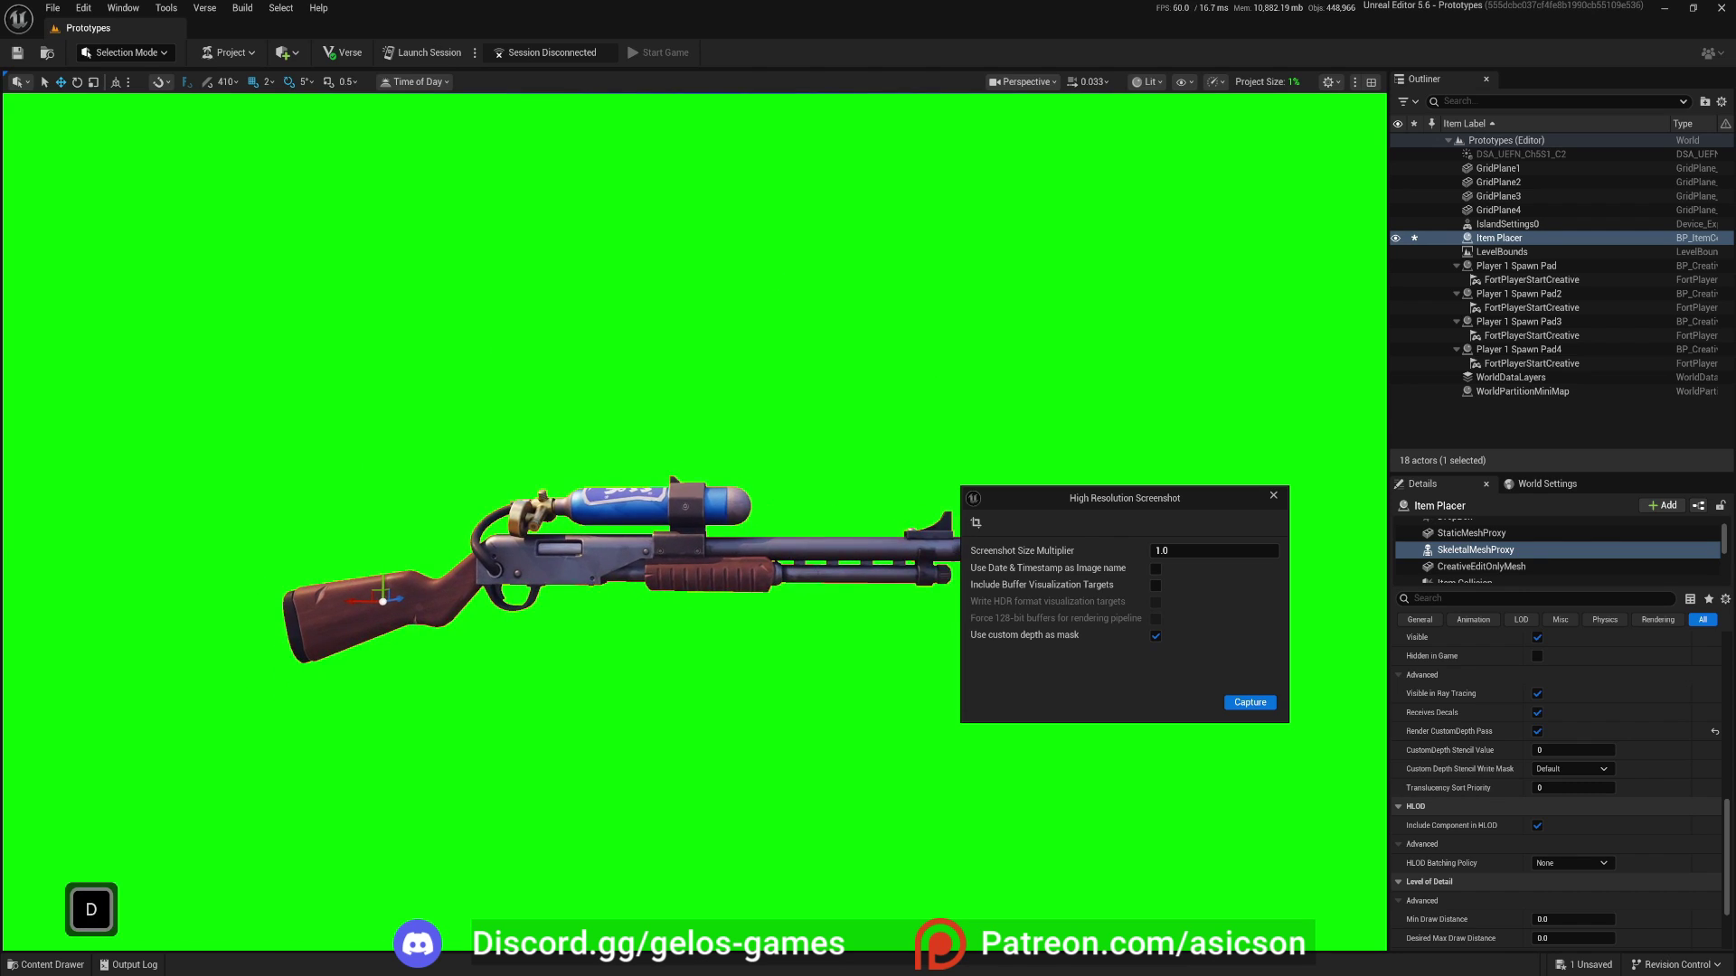
key("w")
key("e")
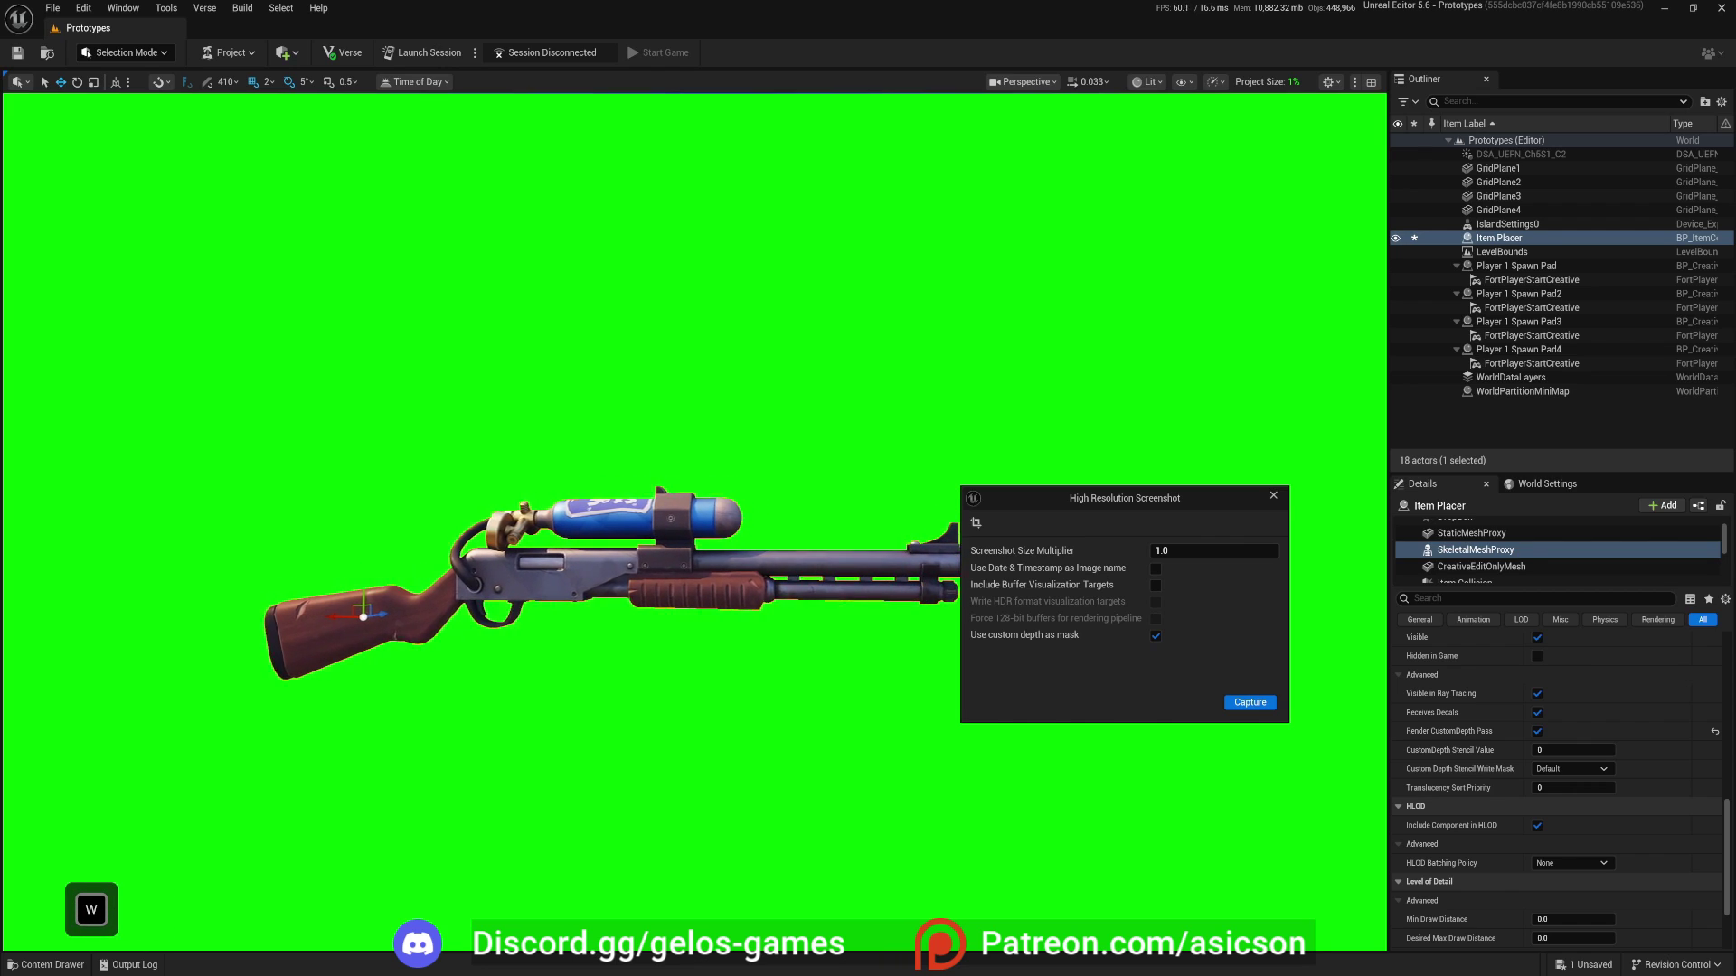
key("a")
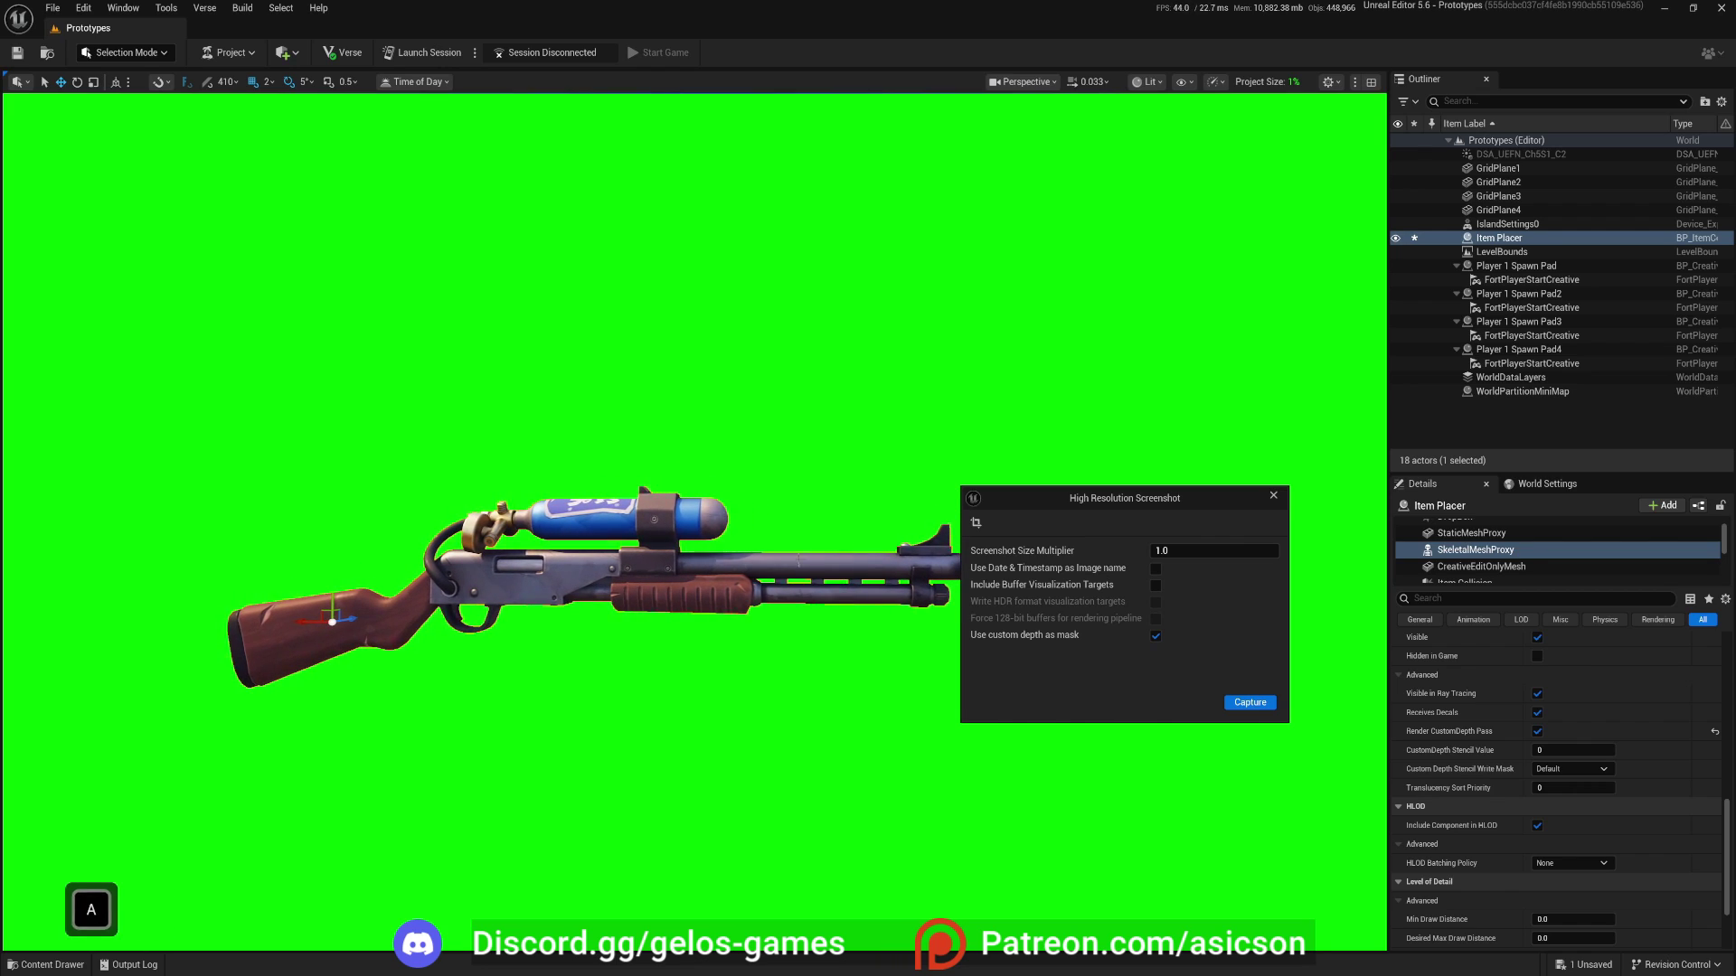
Preview the shotgun in the Base Color, Custom Depth and Final Image buffer visualizations.
left_click(1146, 81)
mouse_move(1200, 271)
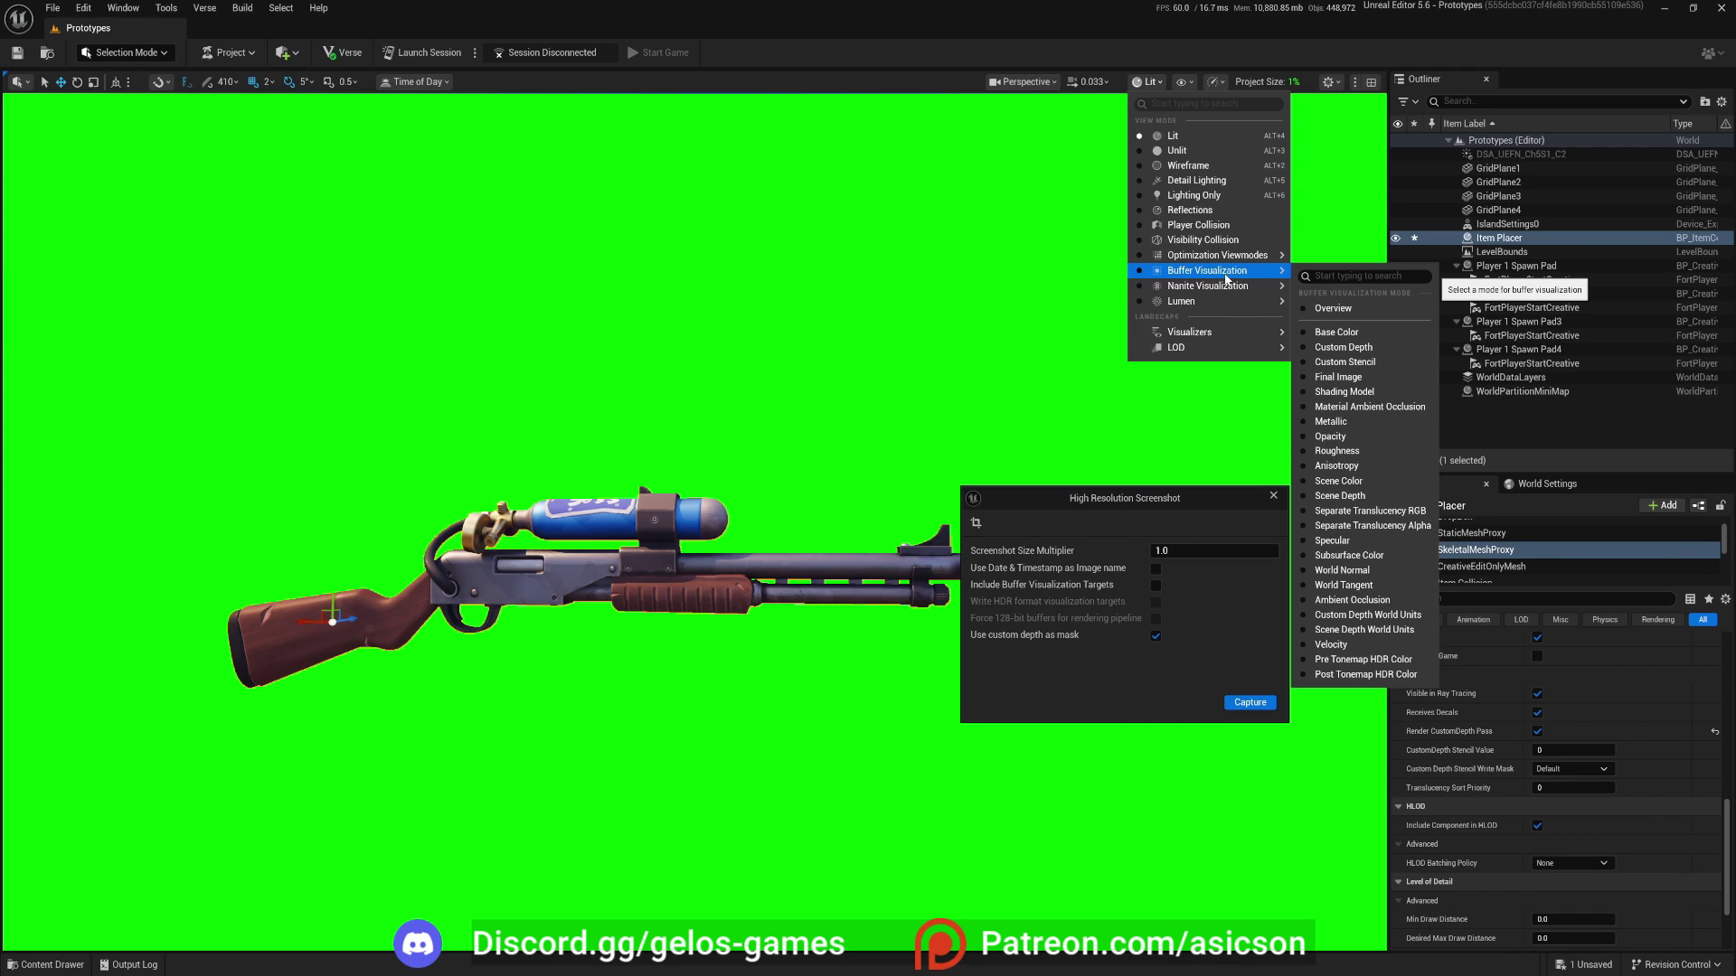
left_click(1306, 334)
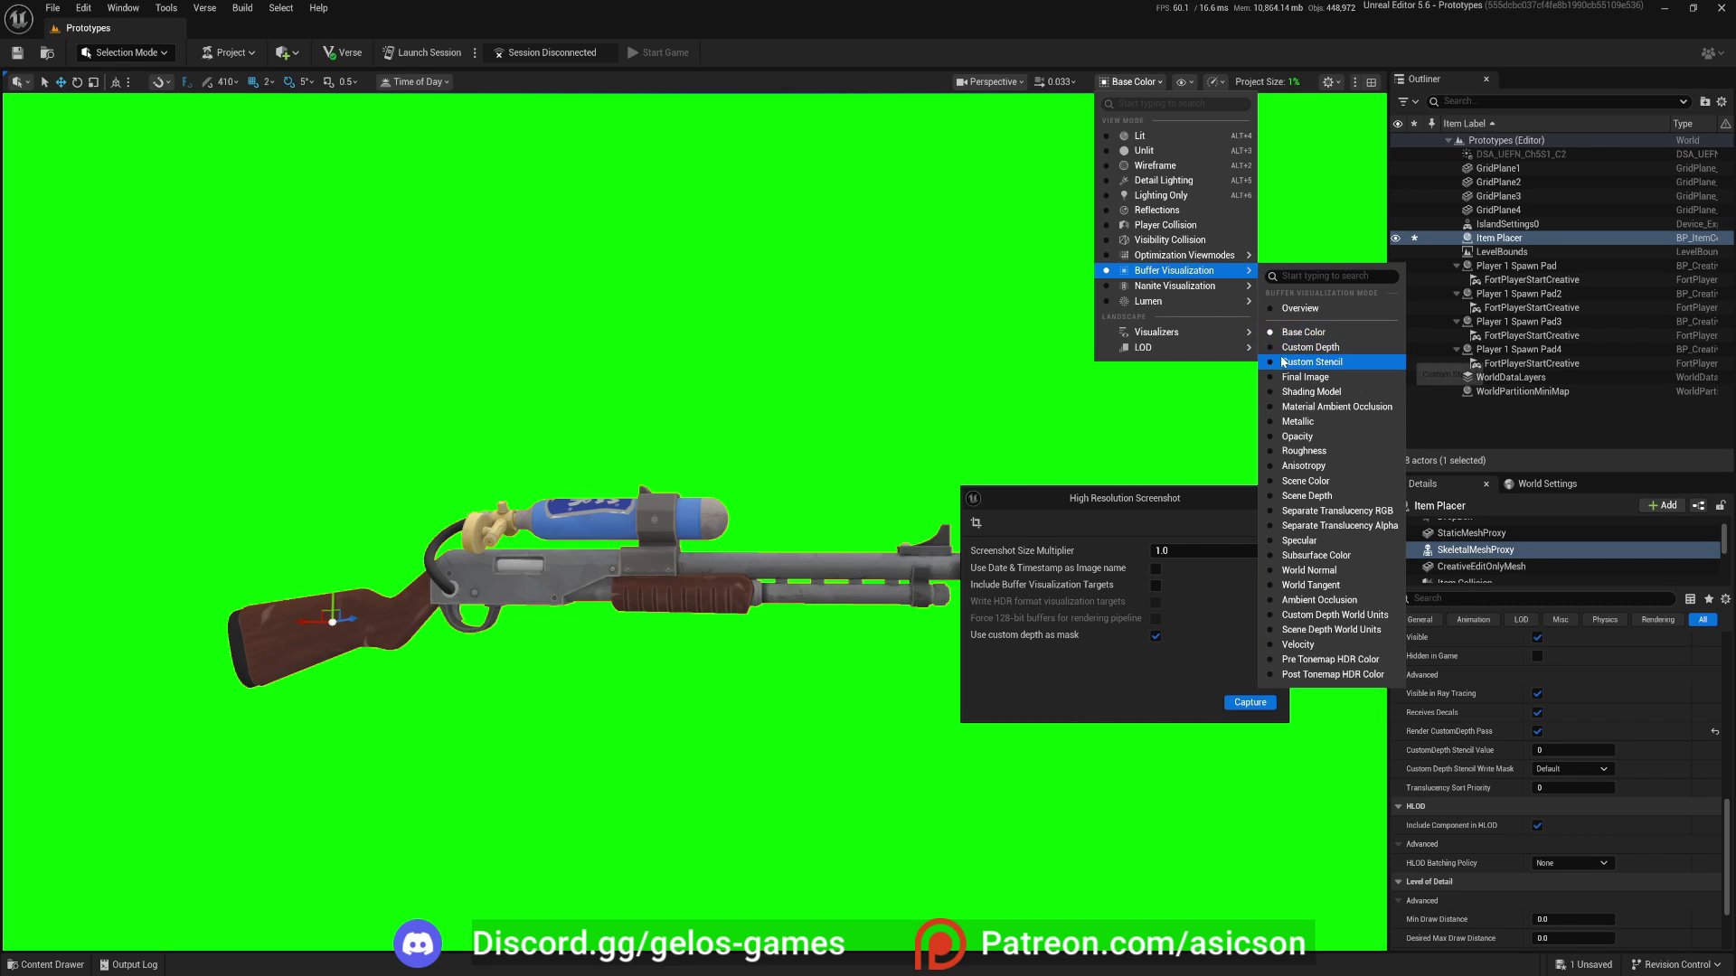
left_click(1303, 349)
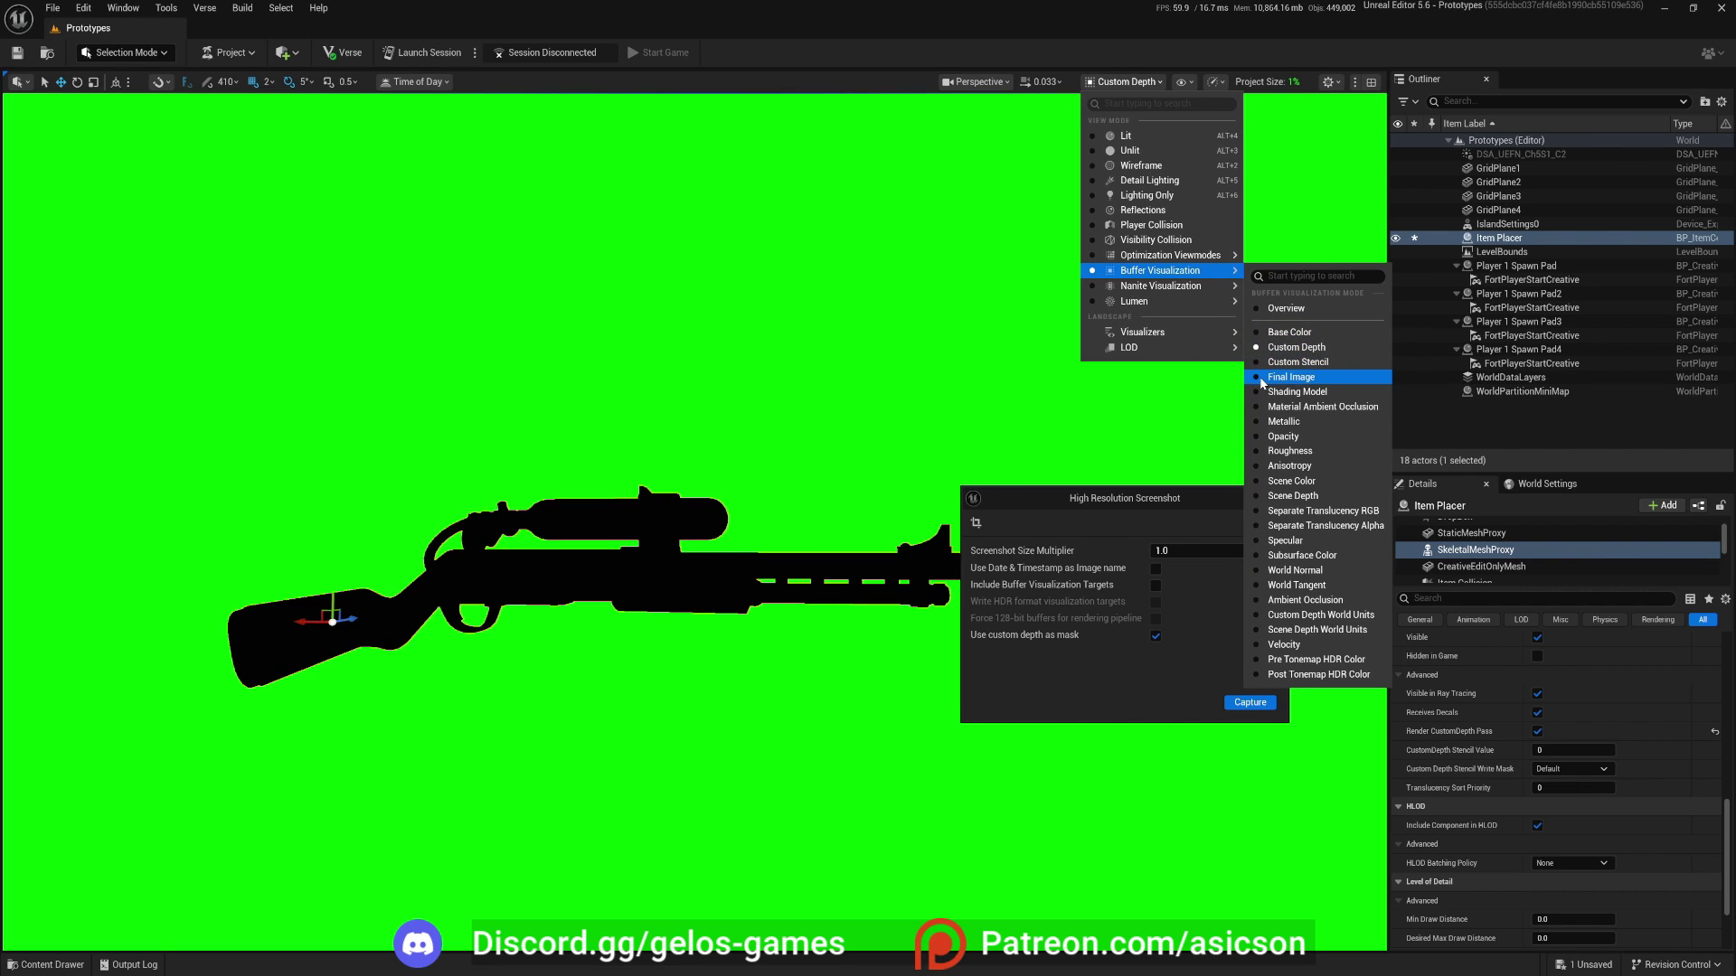
left_click(1263, 379)
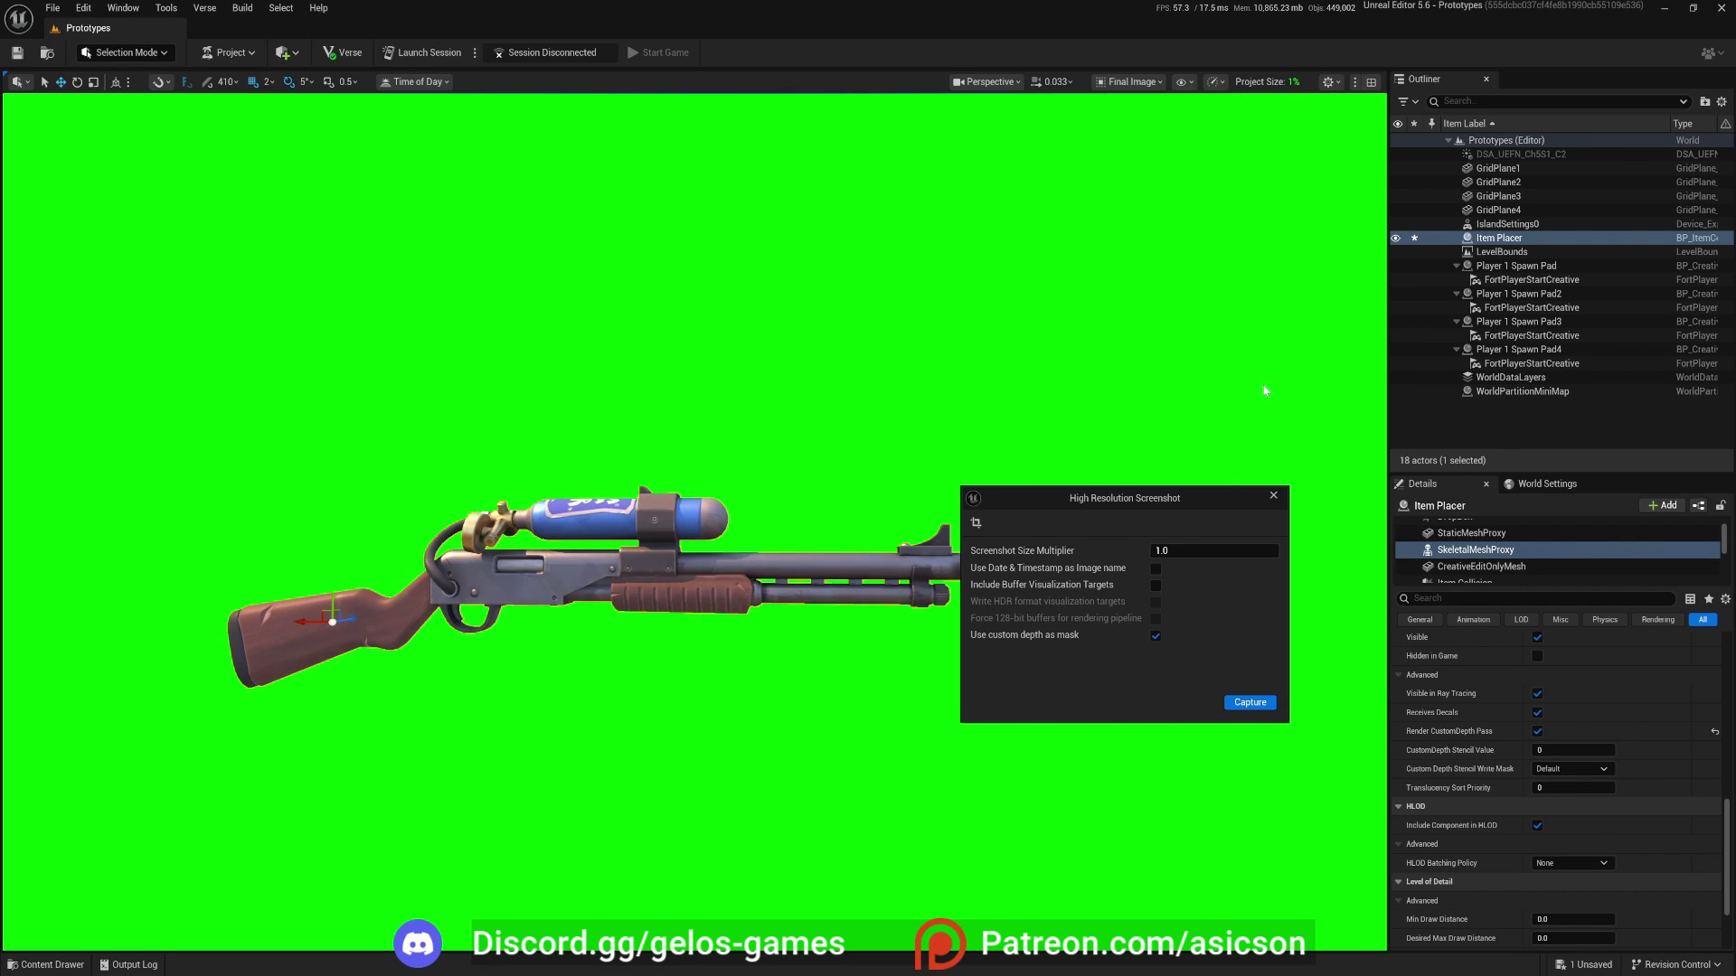
Preview the shotgun's Specular, Roughness, Opacity, World Tangent, World Normal, Scene Depth World Units and Custom Depth World Units buffers.
left_click(1130, 81)
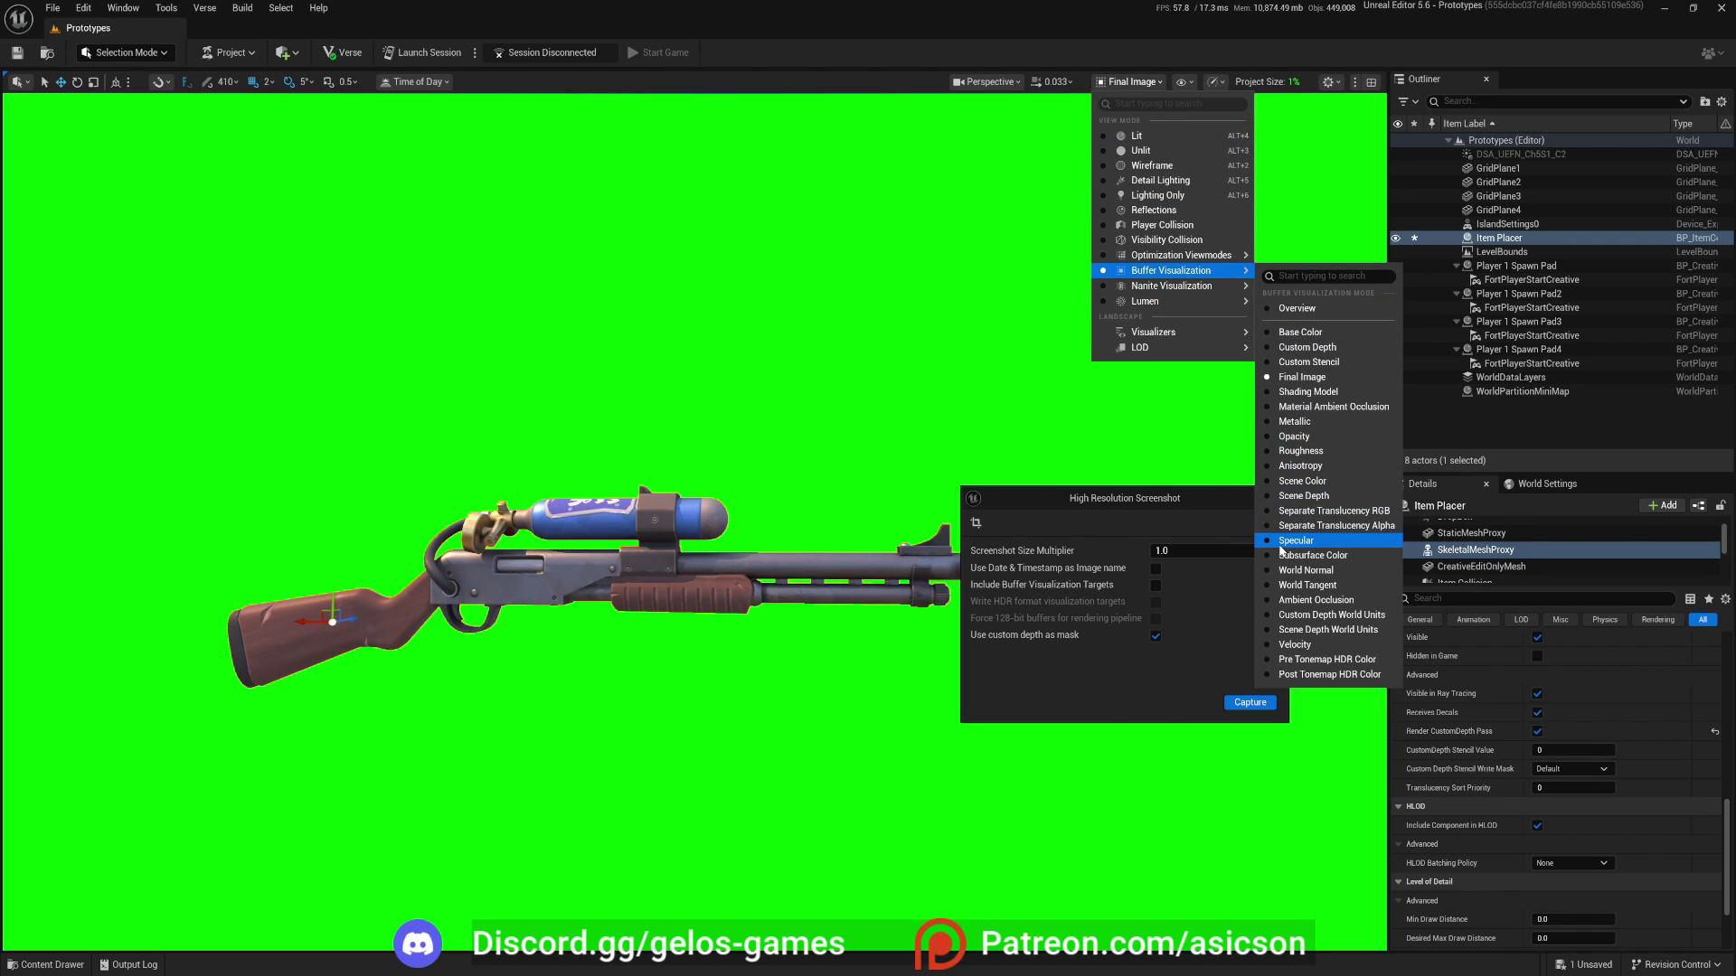
left_click(1266, 545)
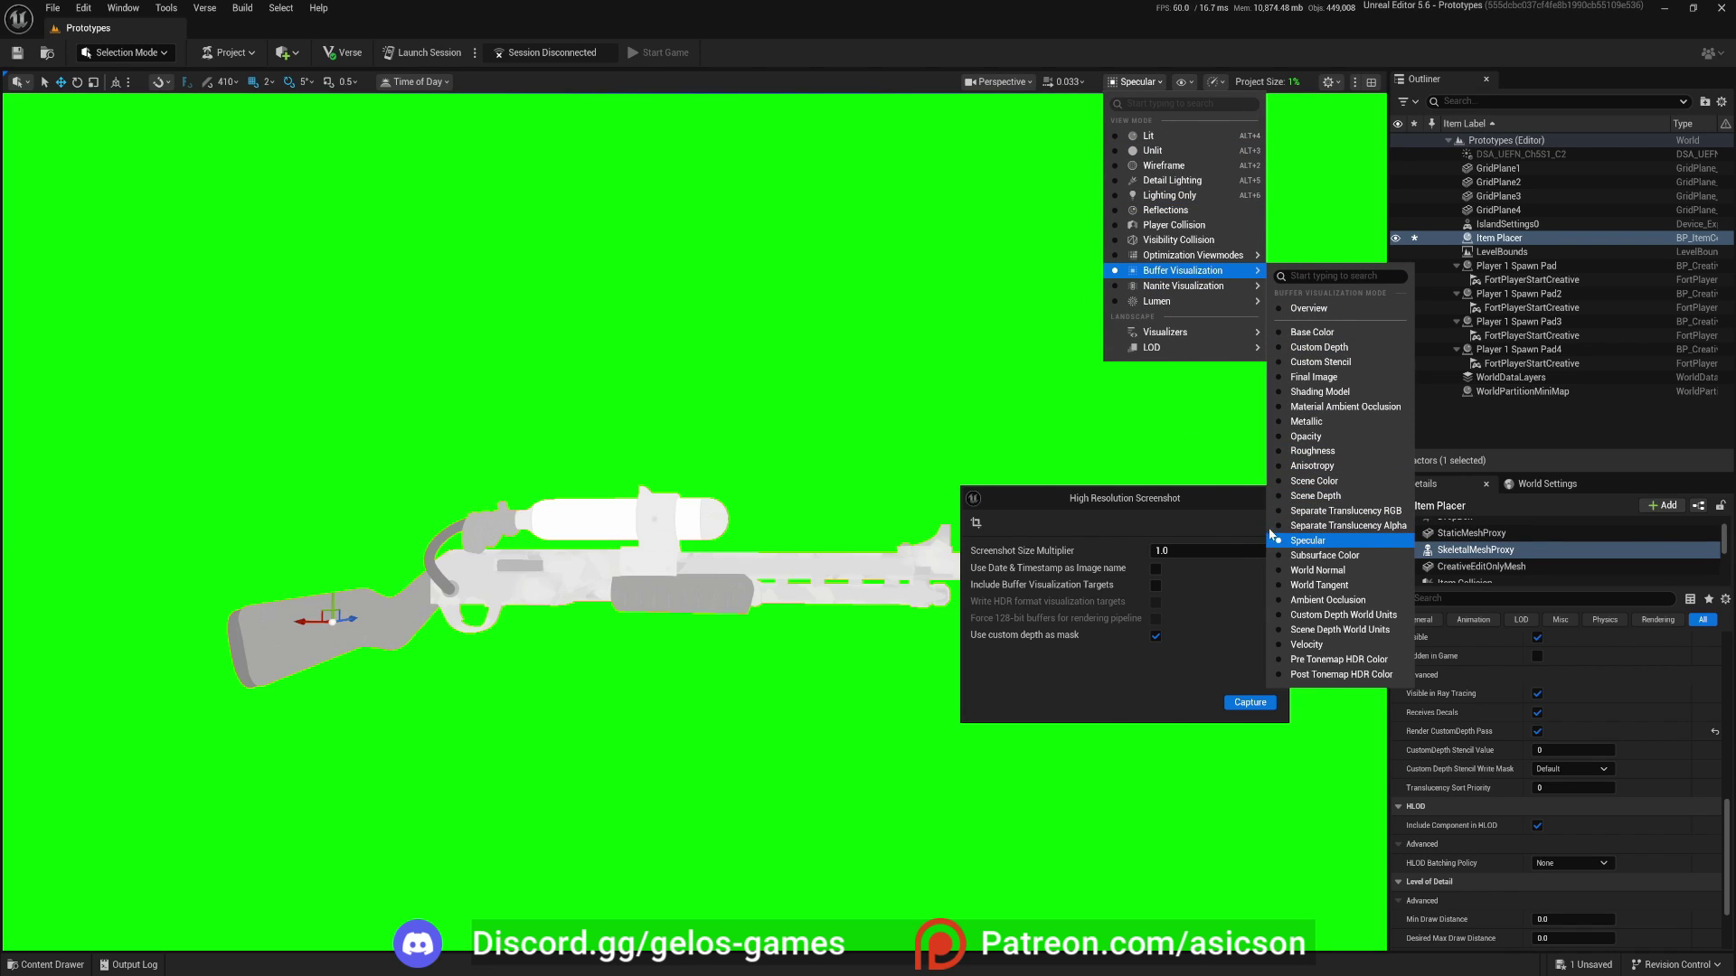
left_click(1280, 454)
left_click(1279, 438)
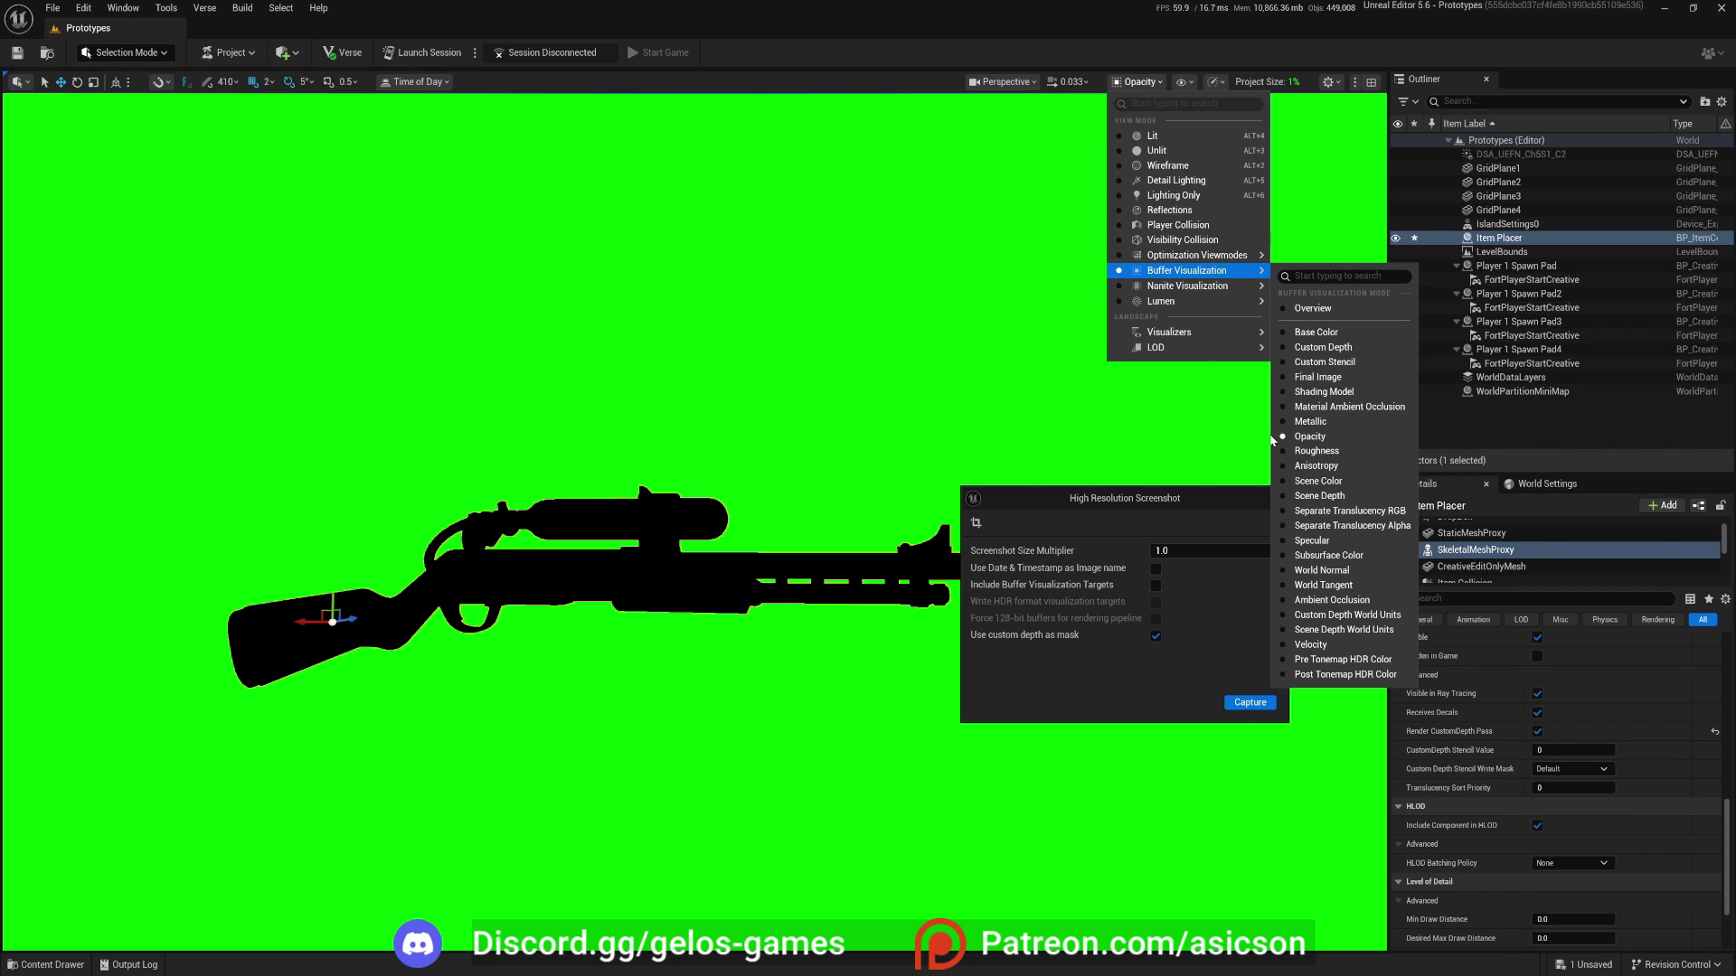
left_click(1284, 600)
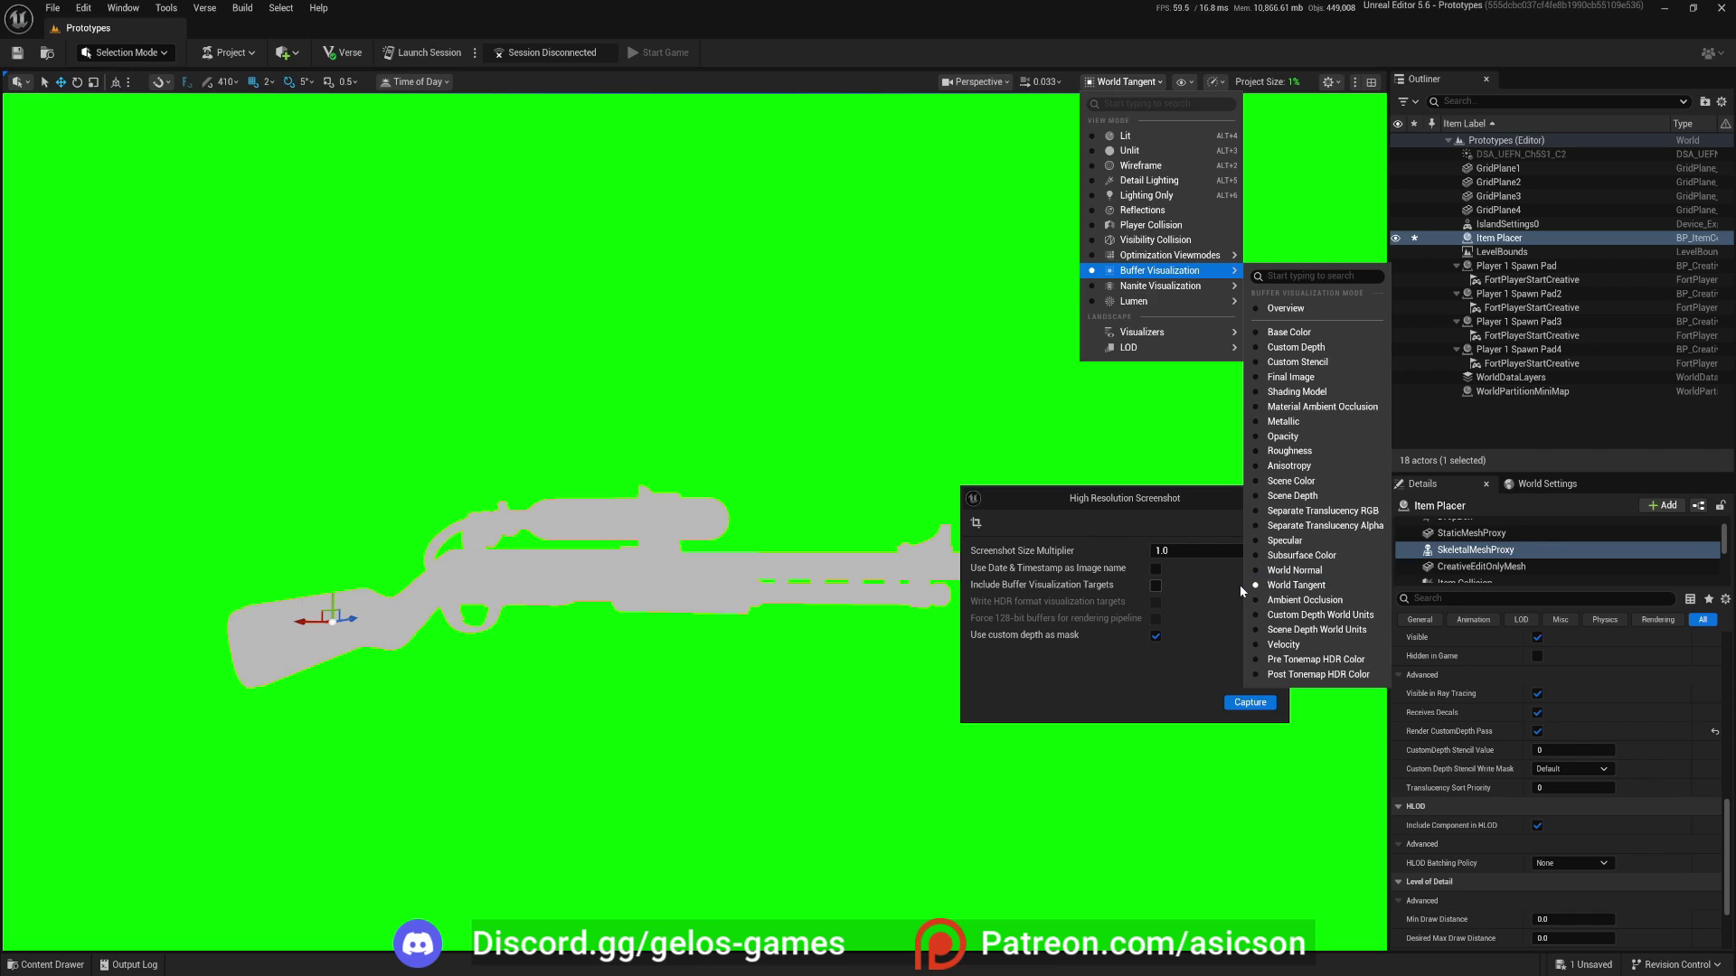
left_click(1261, 574)
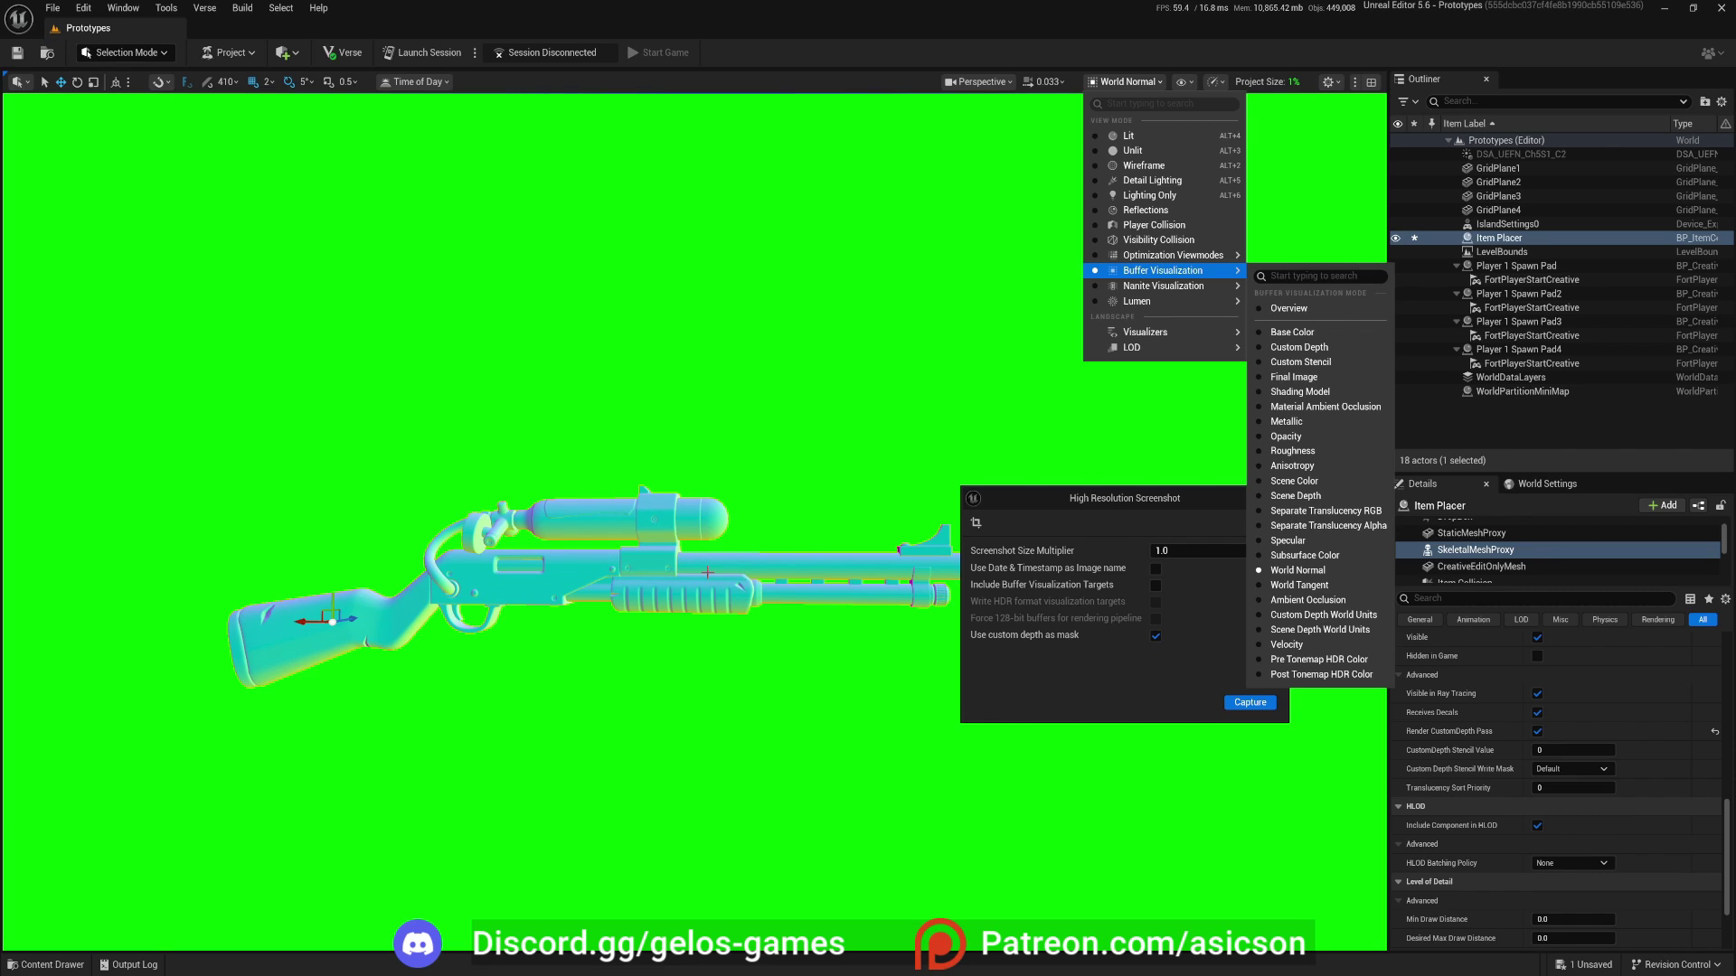
left_click(1284, 635)
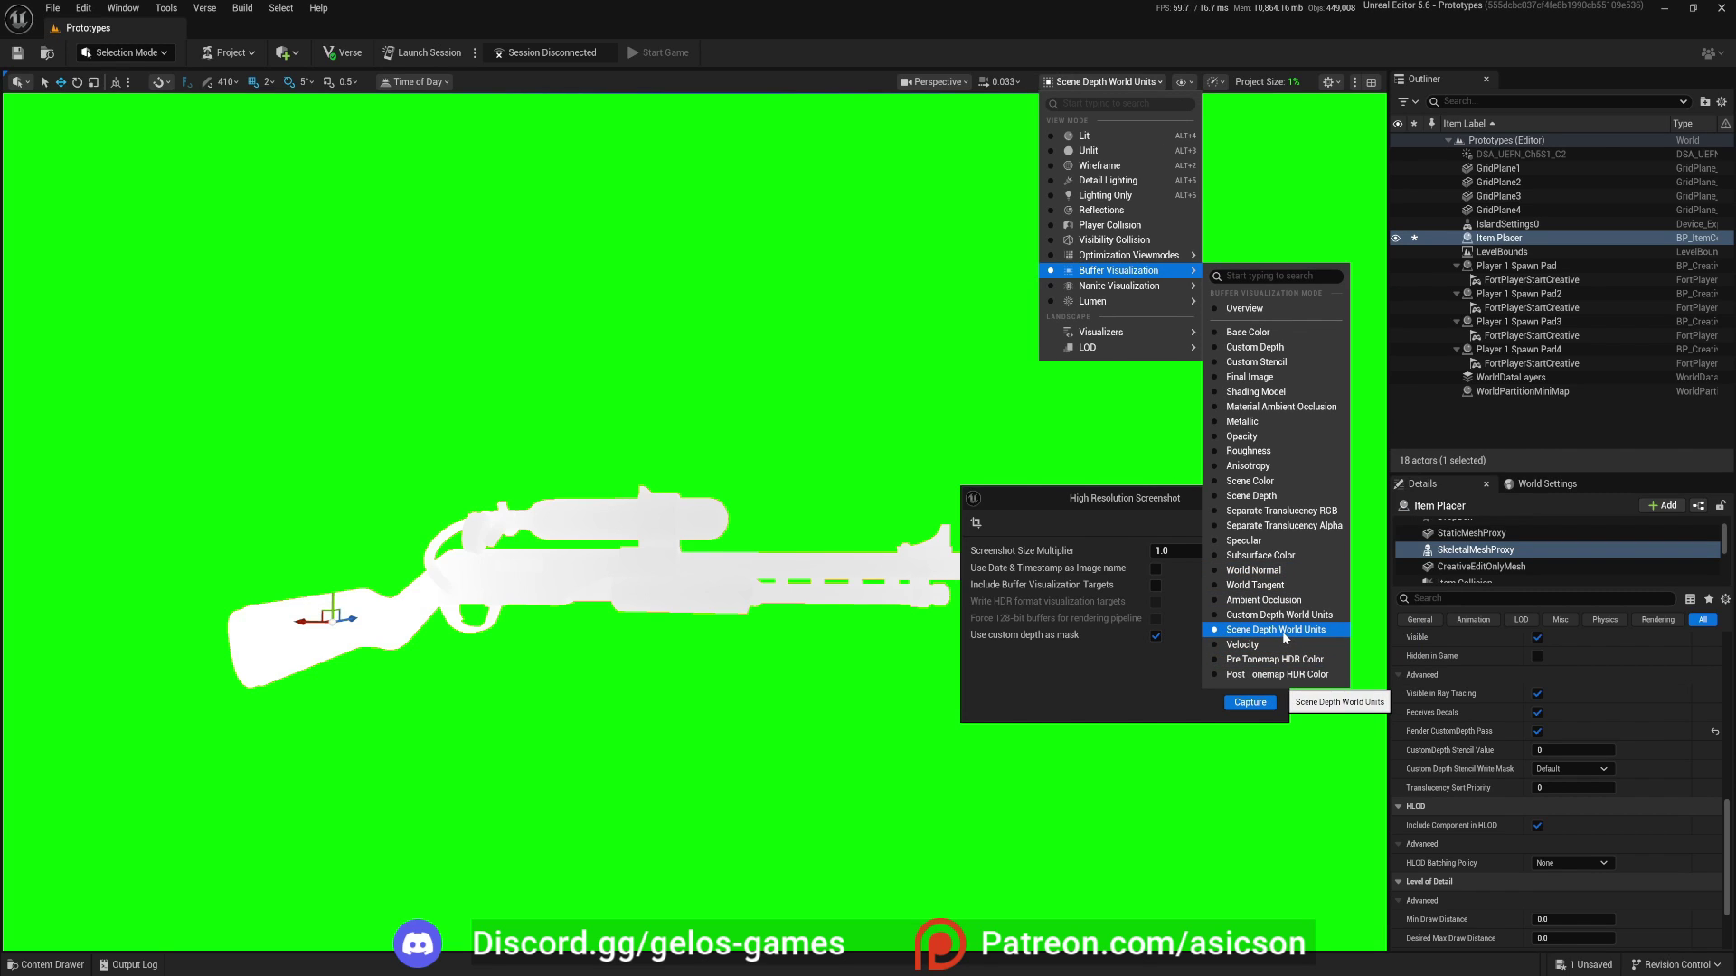
left_click(1278, 615)
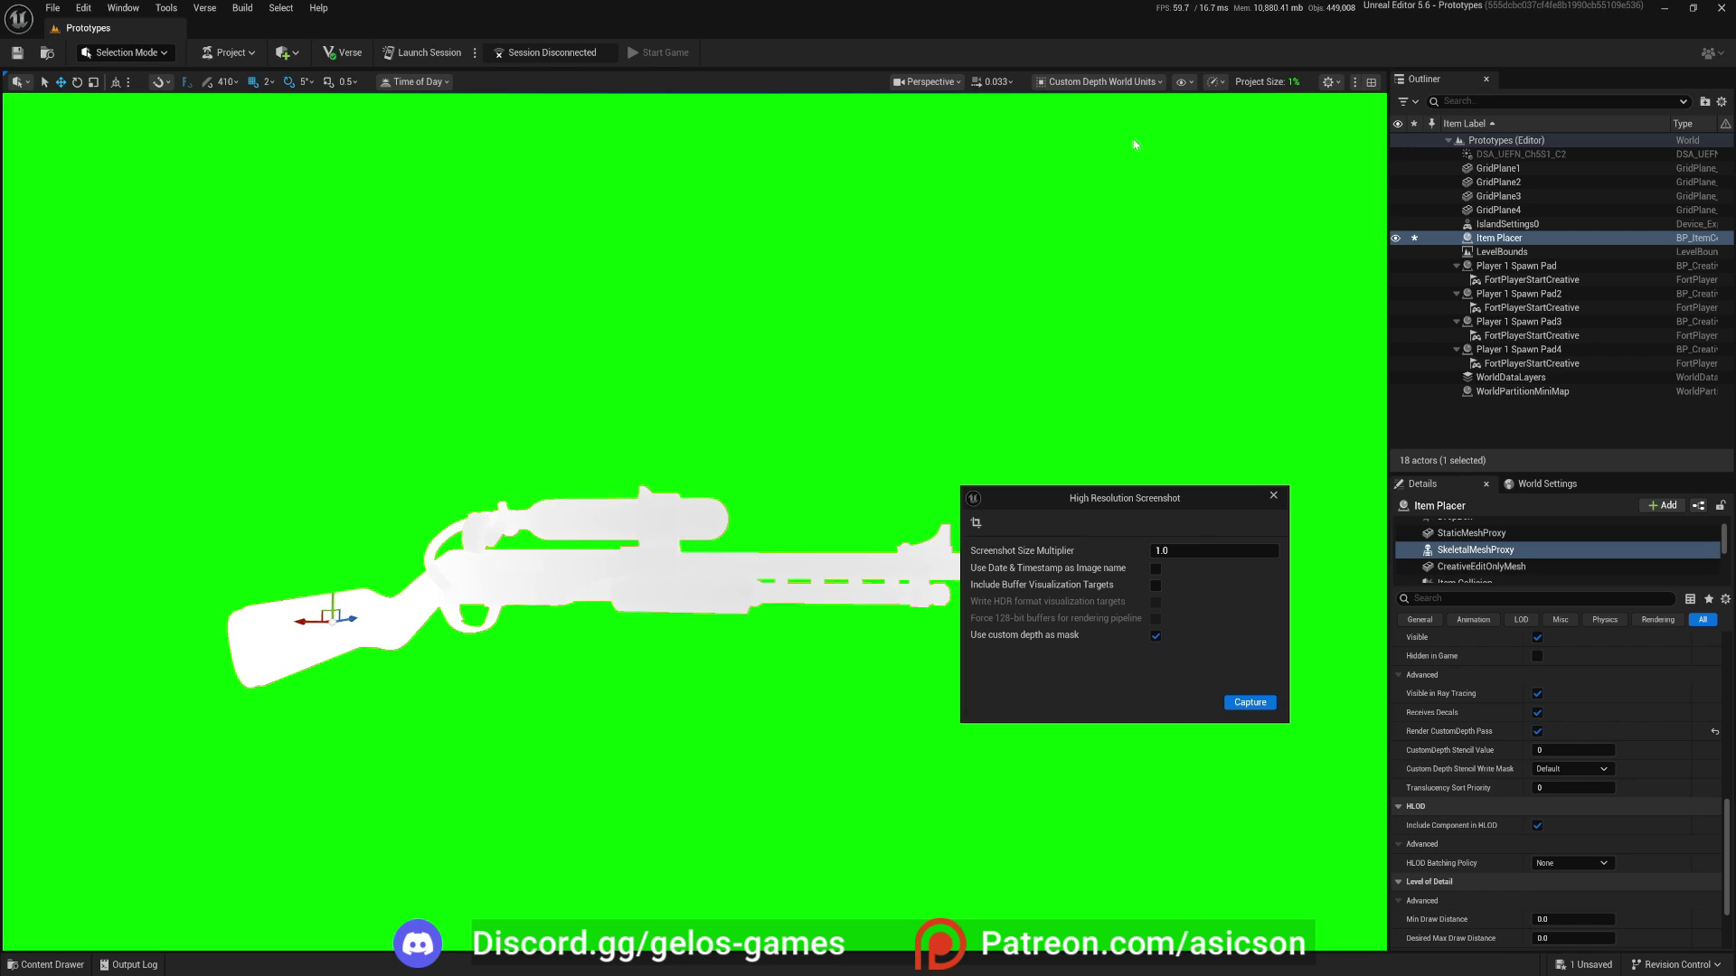
Return the viewport to Lit shading and disable Use custom depth as mask for the high-resolution screenshot.
left_click(1099, 81)
left_click(1071, 144)
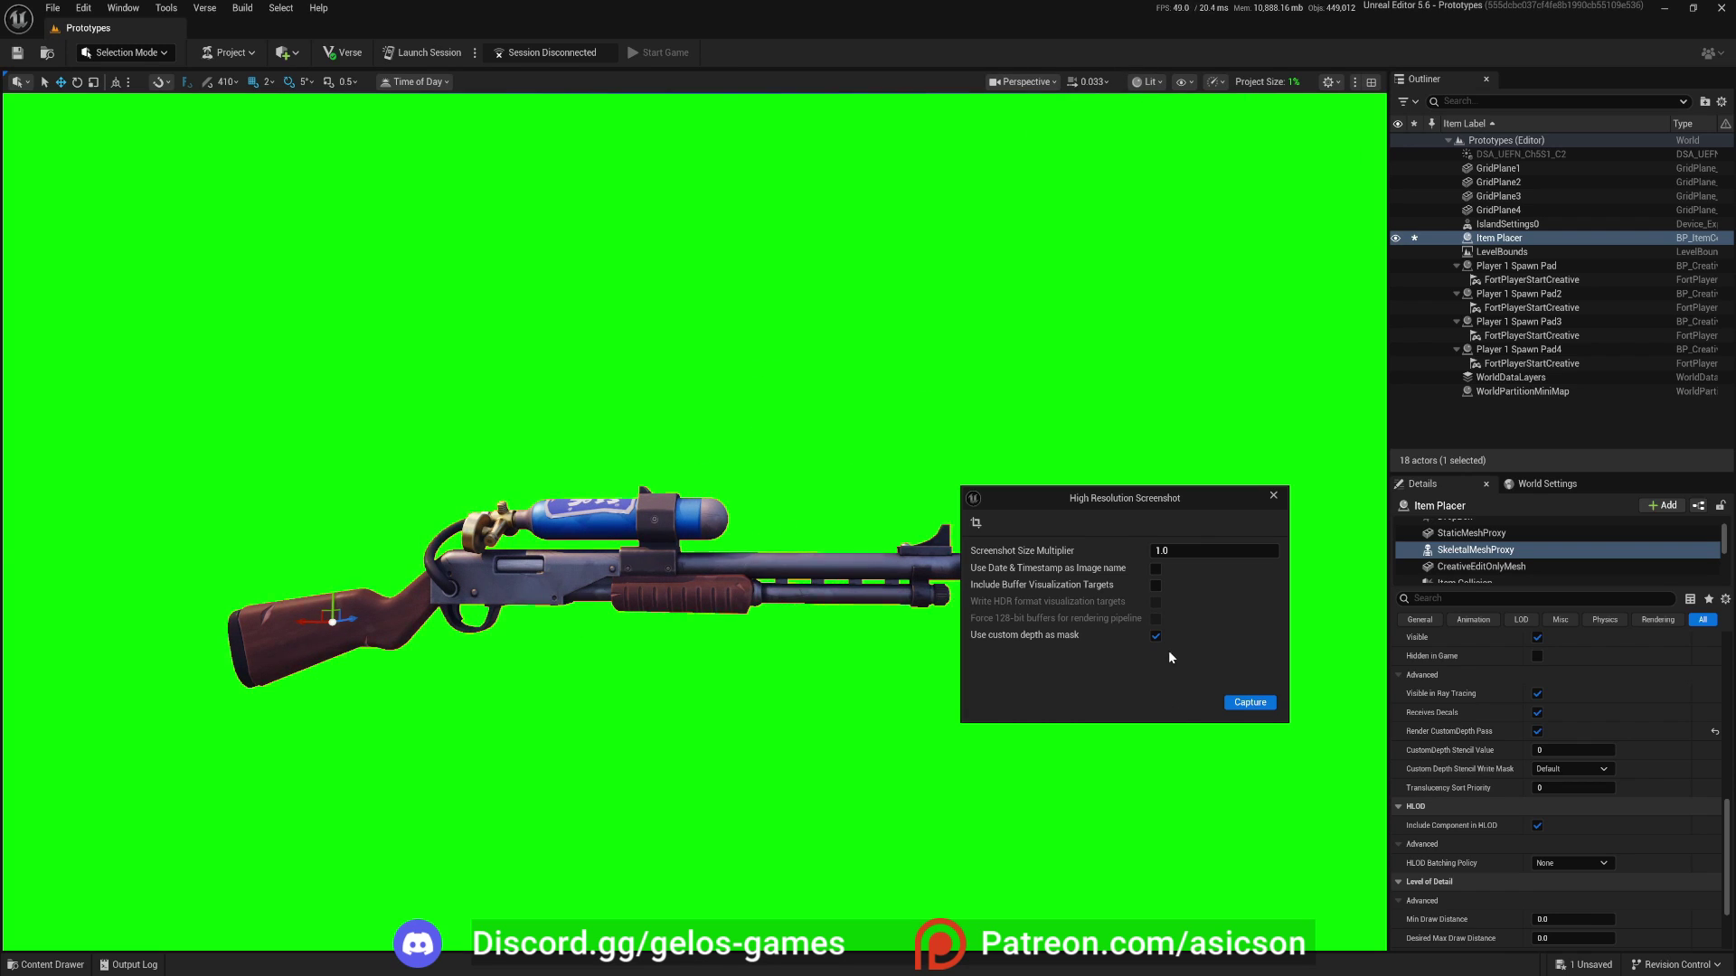
left_click(1157, 636)
left_click_drag(1164, 499, 1293, 479)
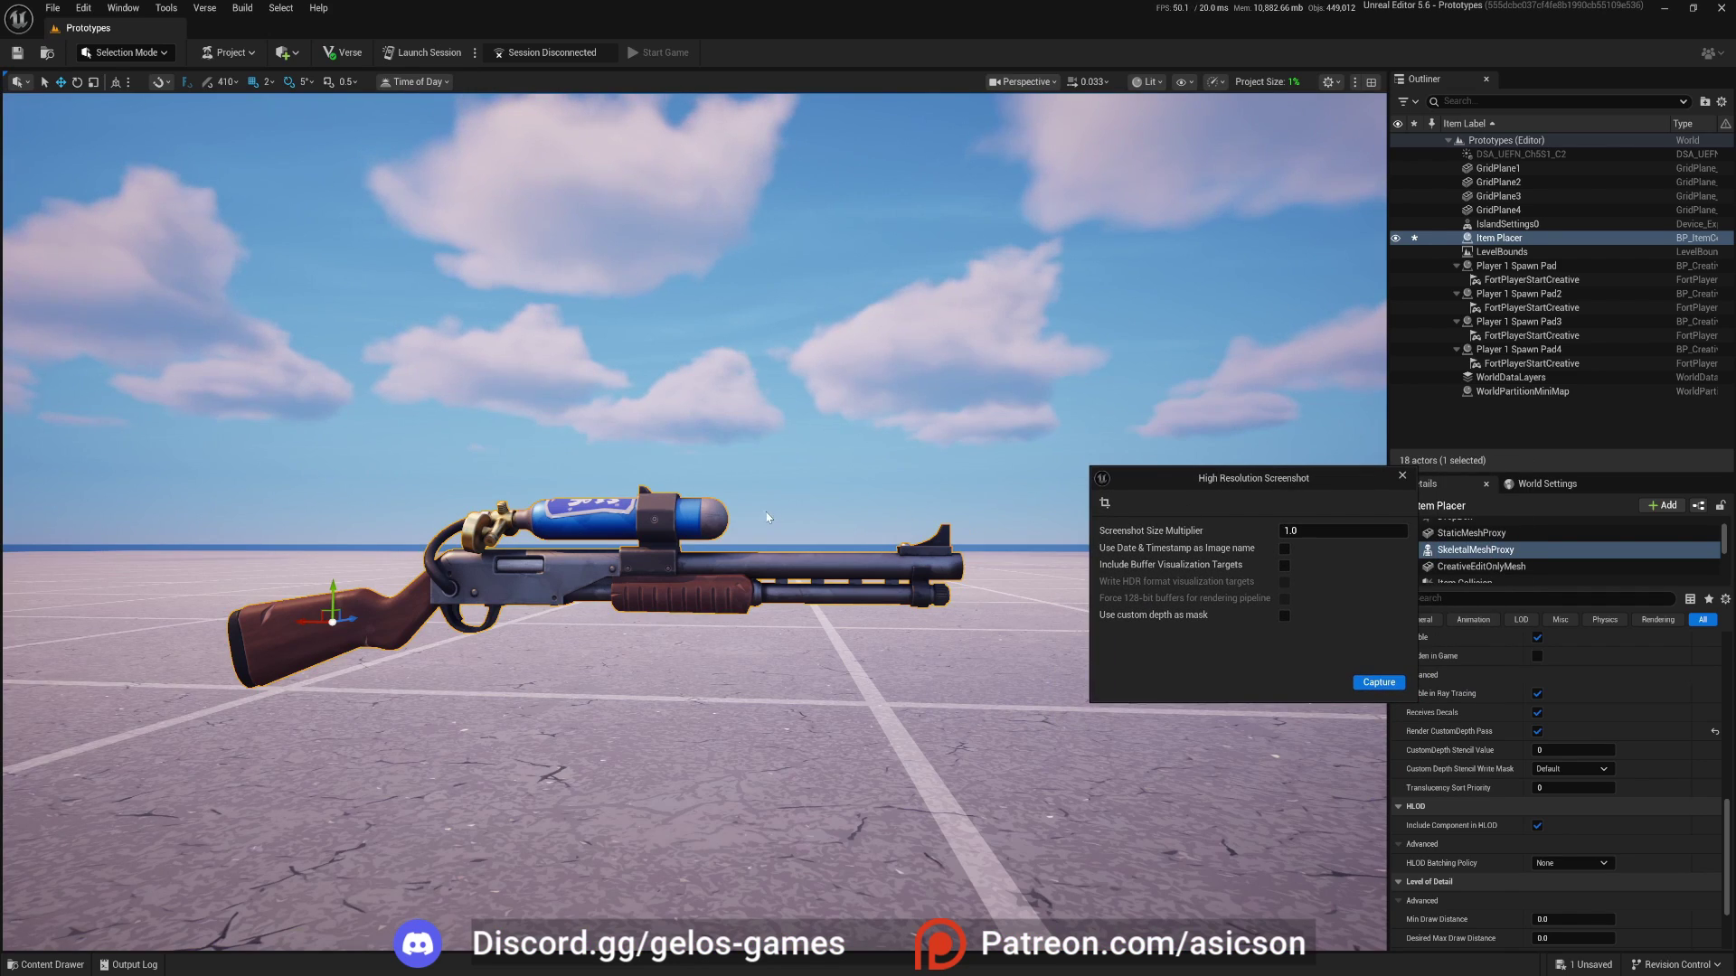
Inspect the unmasked shotgun under the default sky lighting from several angles and distances.
key("d")
right_click_drag(736, 486, 1228, 513)
key("s")
scroll(736, 487, "up", 4)
key("e")
key("q")
key("w")
scroll(694, 522, "up", 1)
key("a")
key("d")
scroll(695, 521, "down", 3)
key("w")
key("s")
Disable all time of day managers in the World Settings and deselect the Item Placer.
left_click_drag(1240, 481, 1087, 583)
left_click(1559, 486)
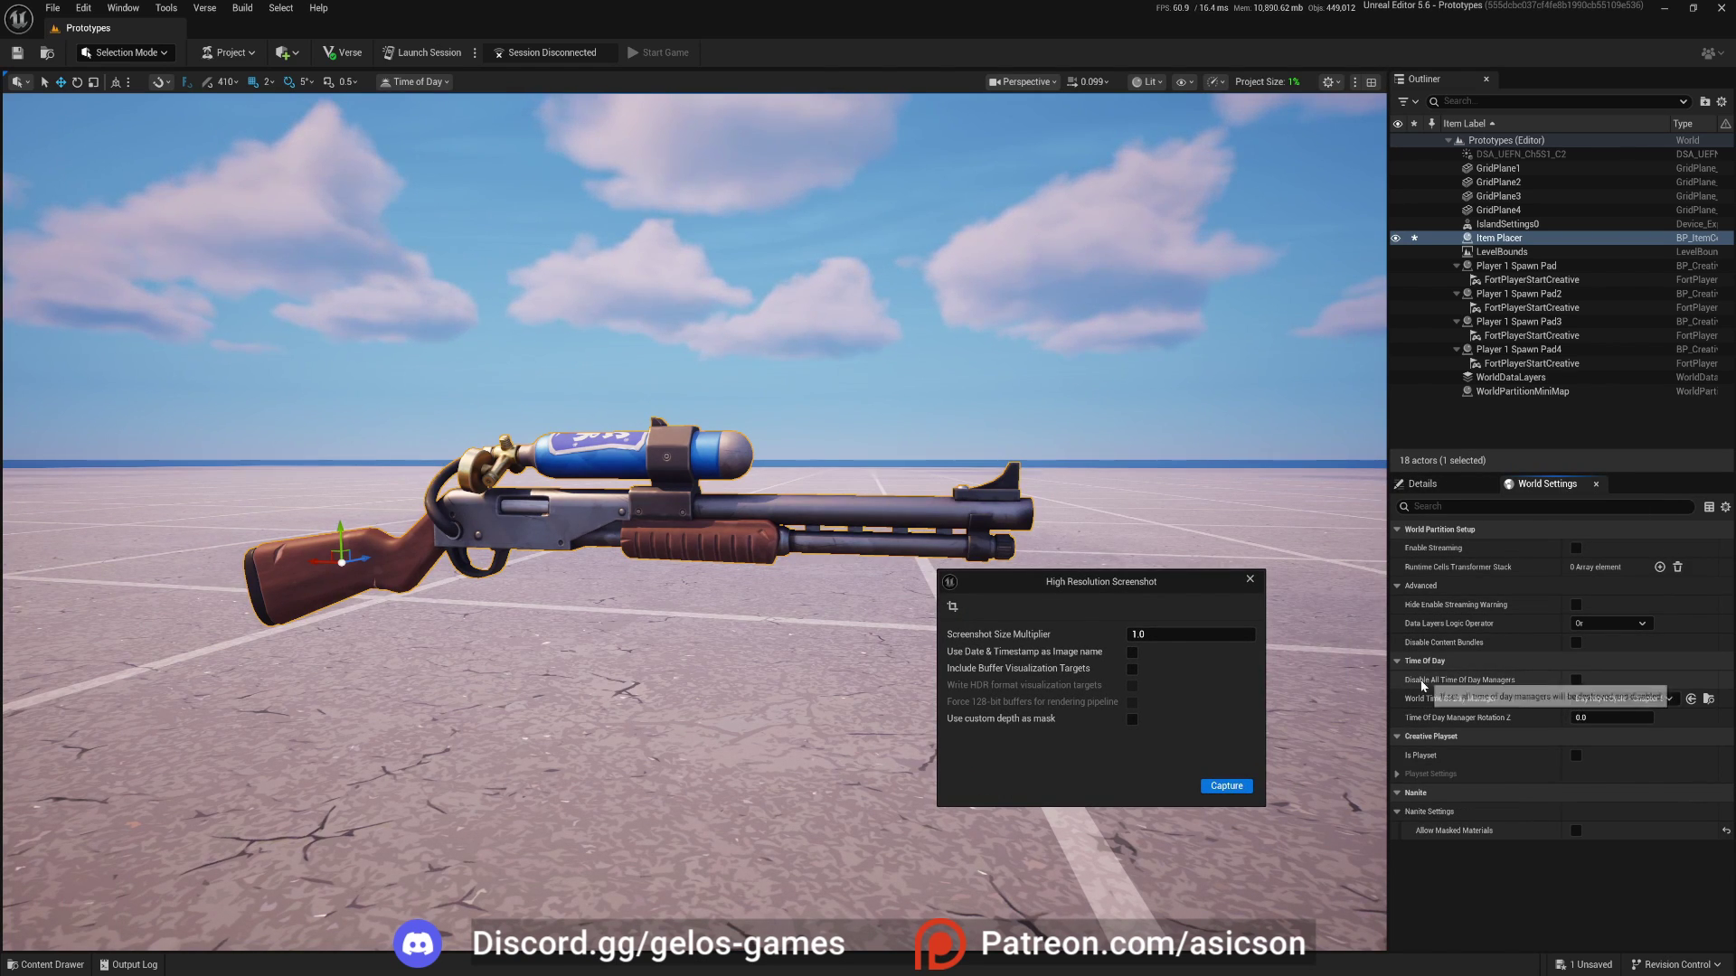
left_click(1577, 680)
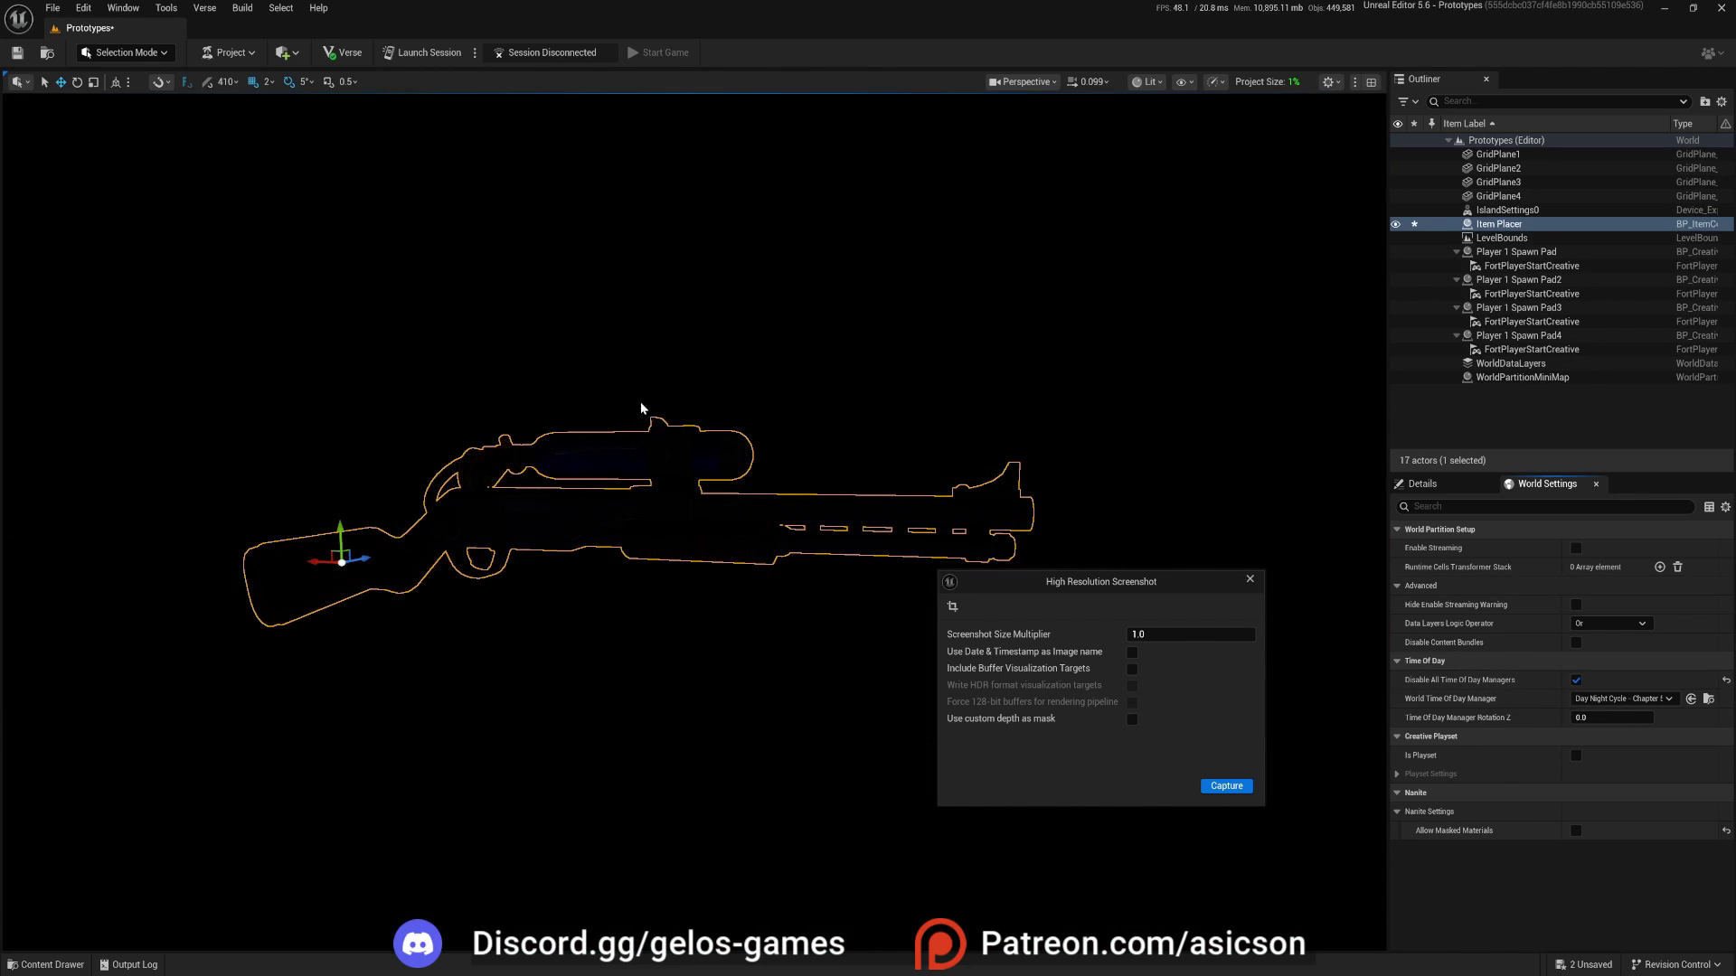
key("Escape")
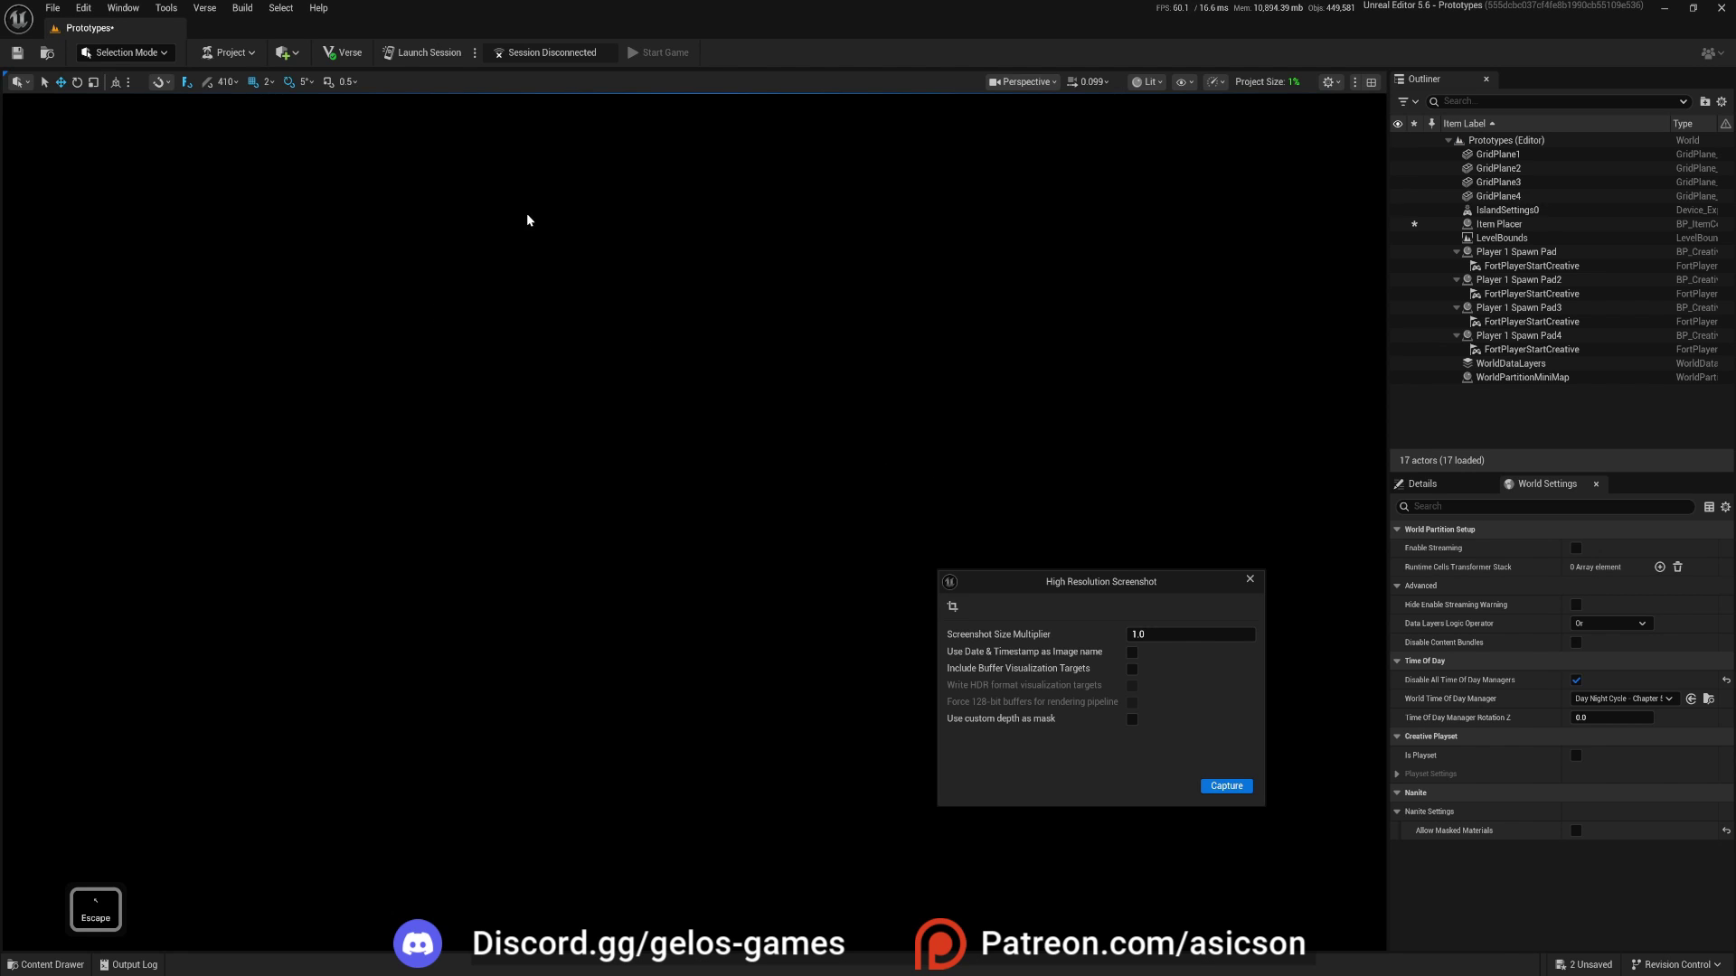
Temporarily restore the time of day managers to reframe the shotgun at an angle, and disable them again.
left_click(1577, 680)
key("d")
key("w")
key("s")
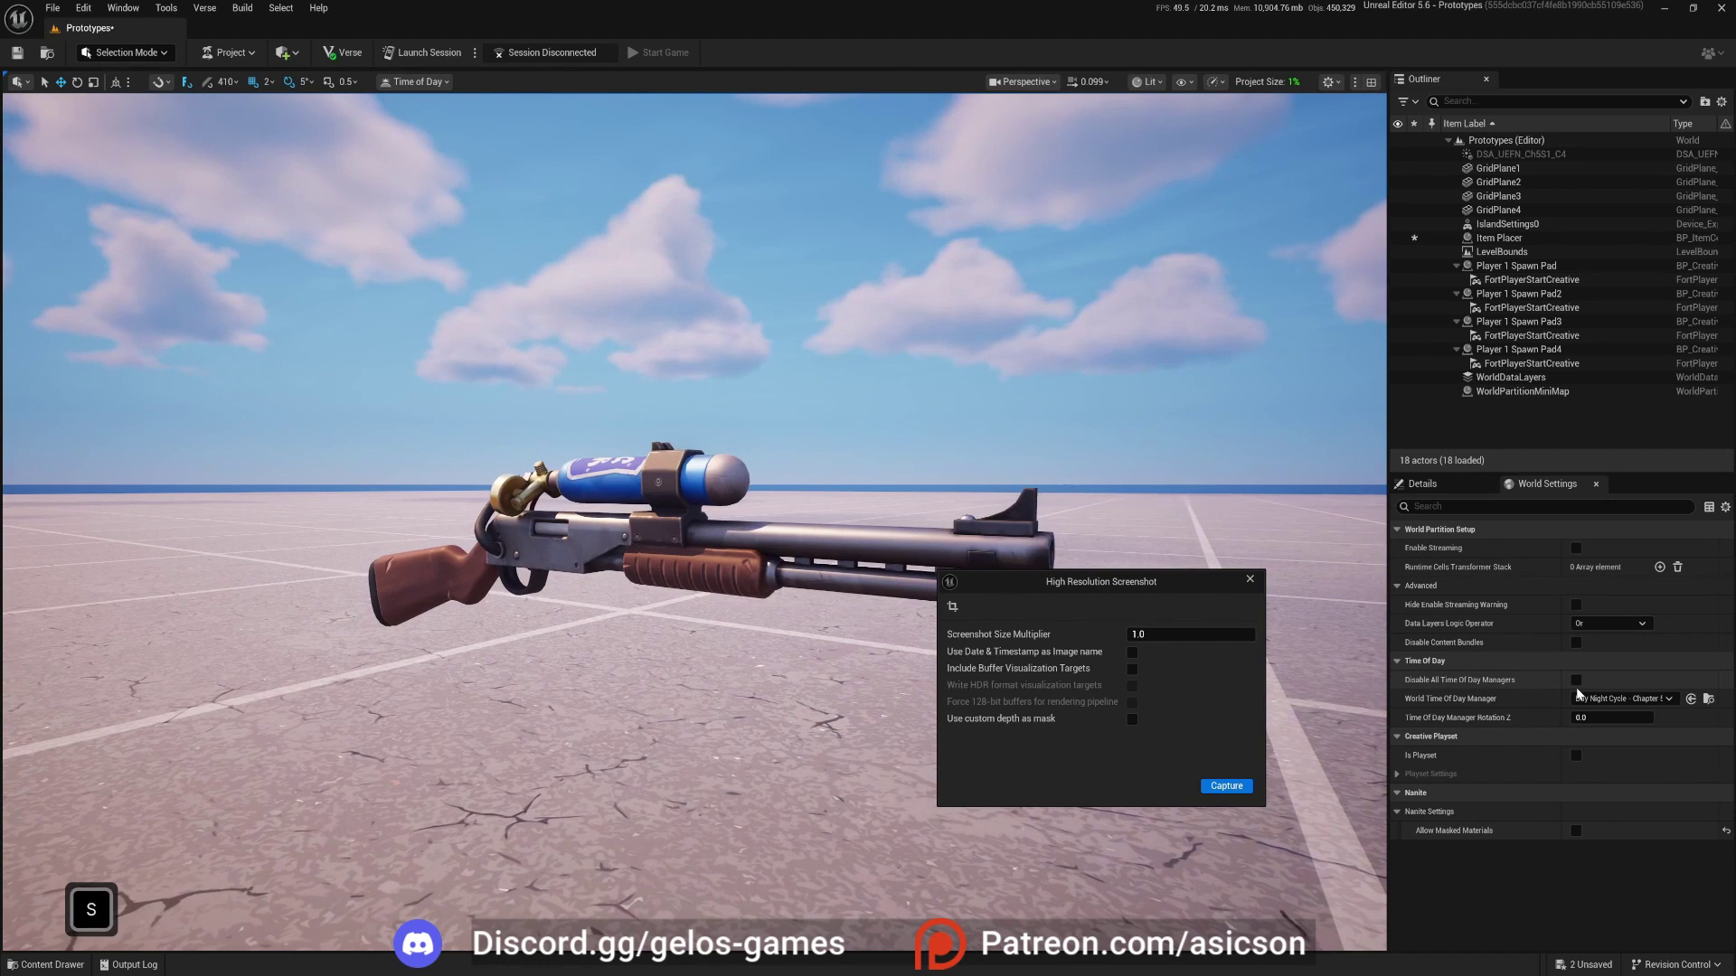
left_click(1576, 680)
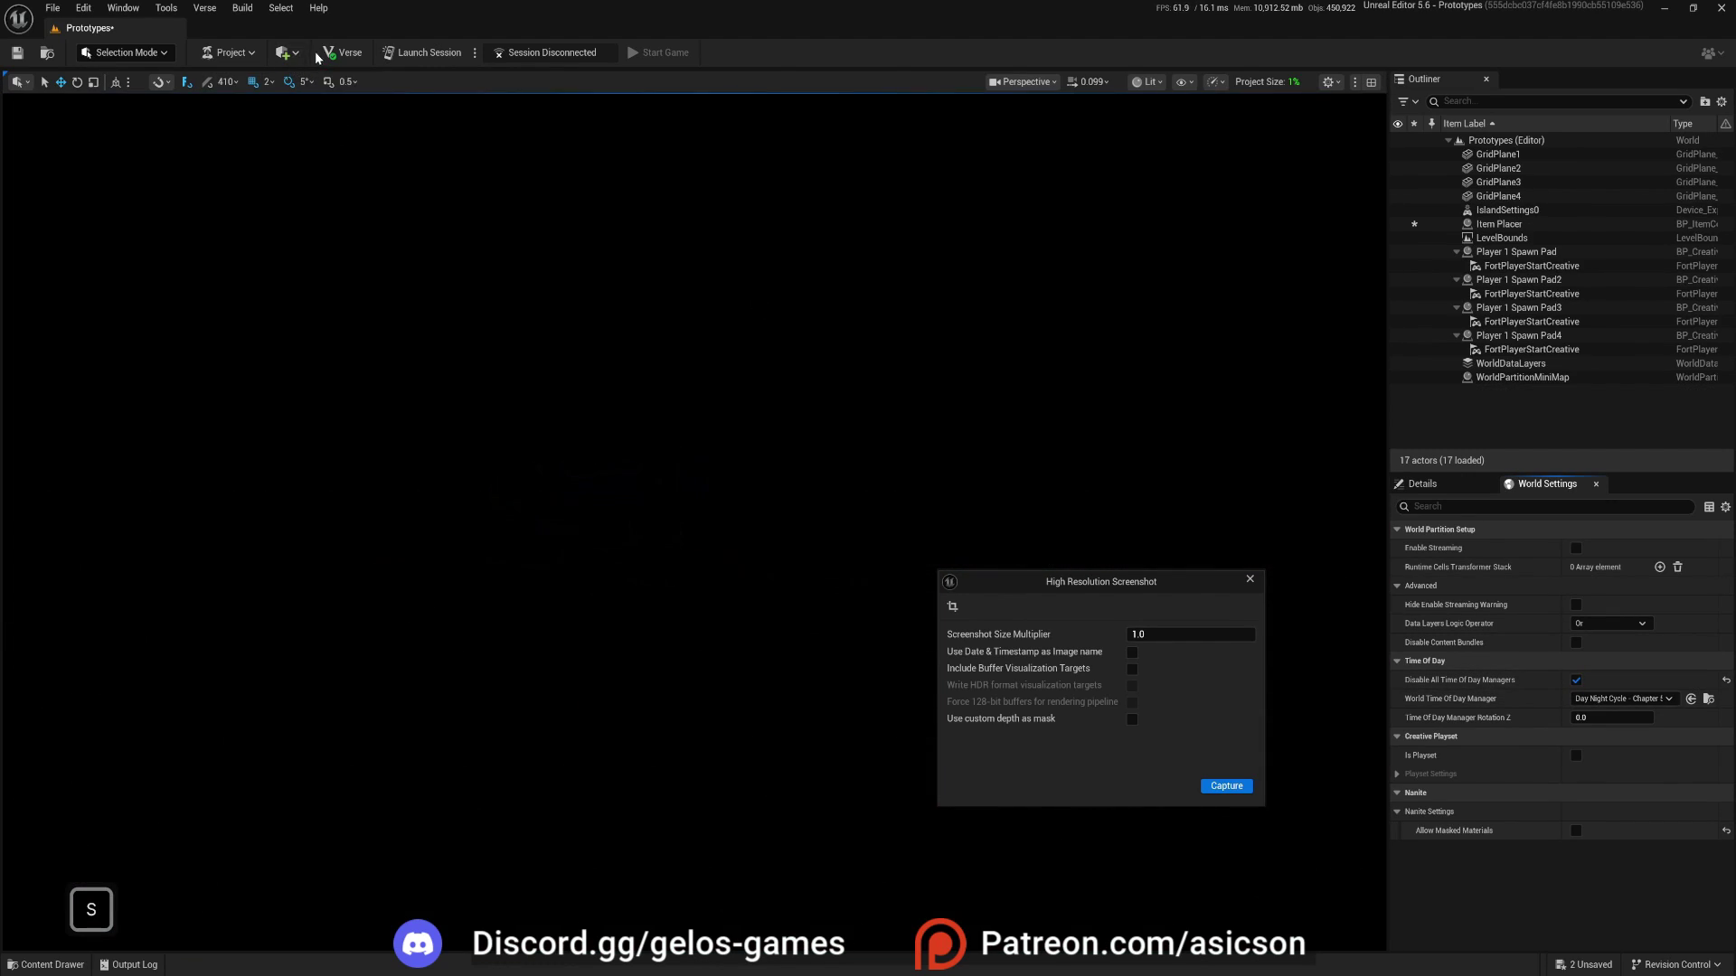
Place a Rect Light in the dark level at the shotgun.
left_click(284, 52)
mouse_move(323, 109)
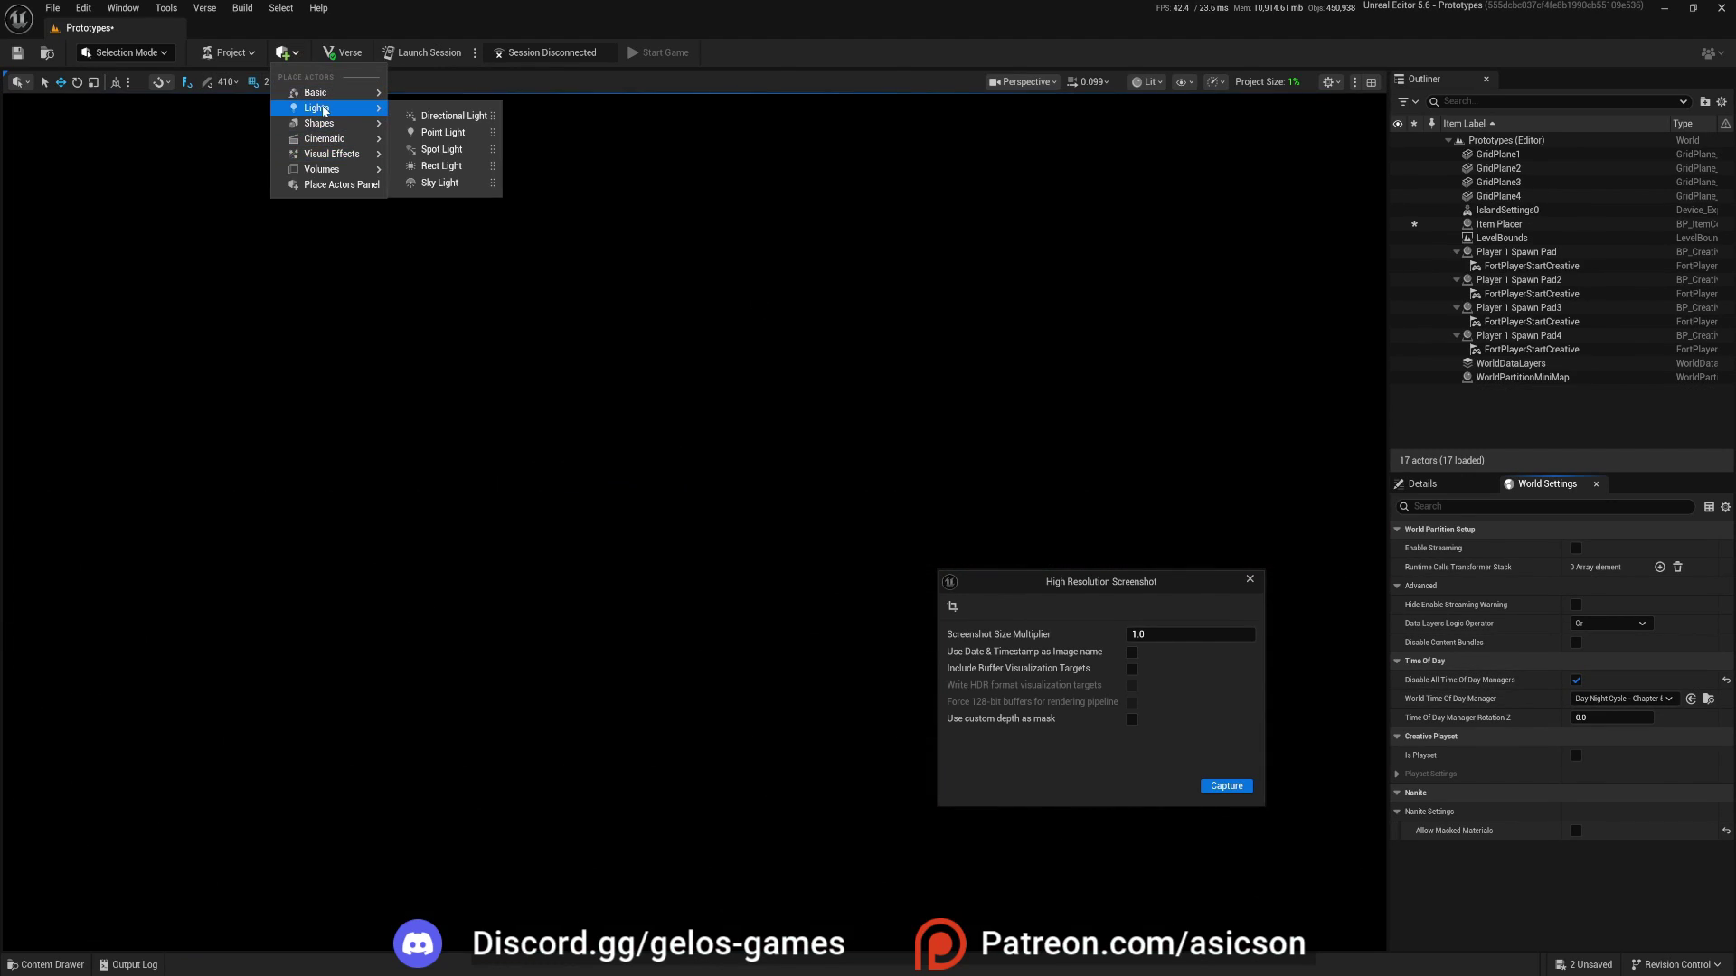
left_click_drag(443, 183, 745, 568)
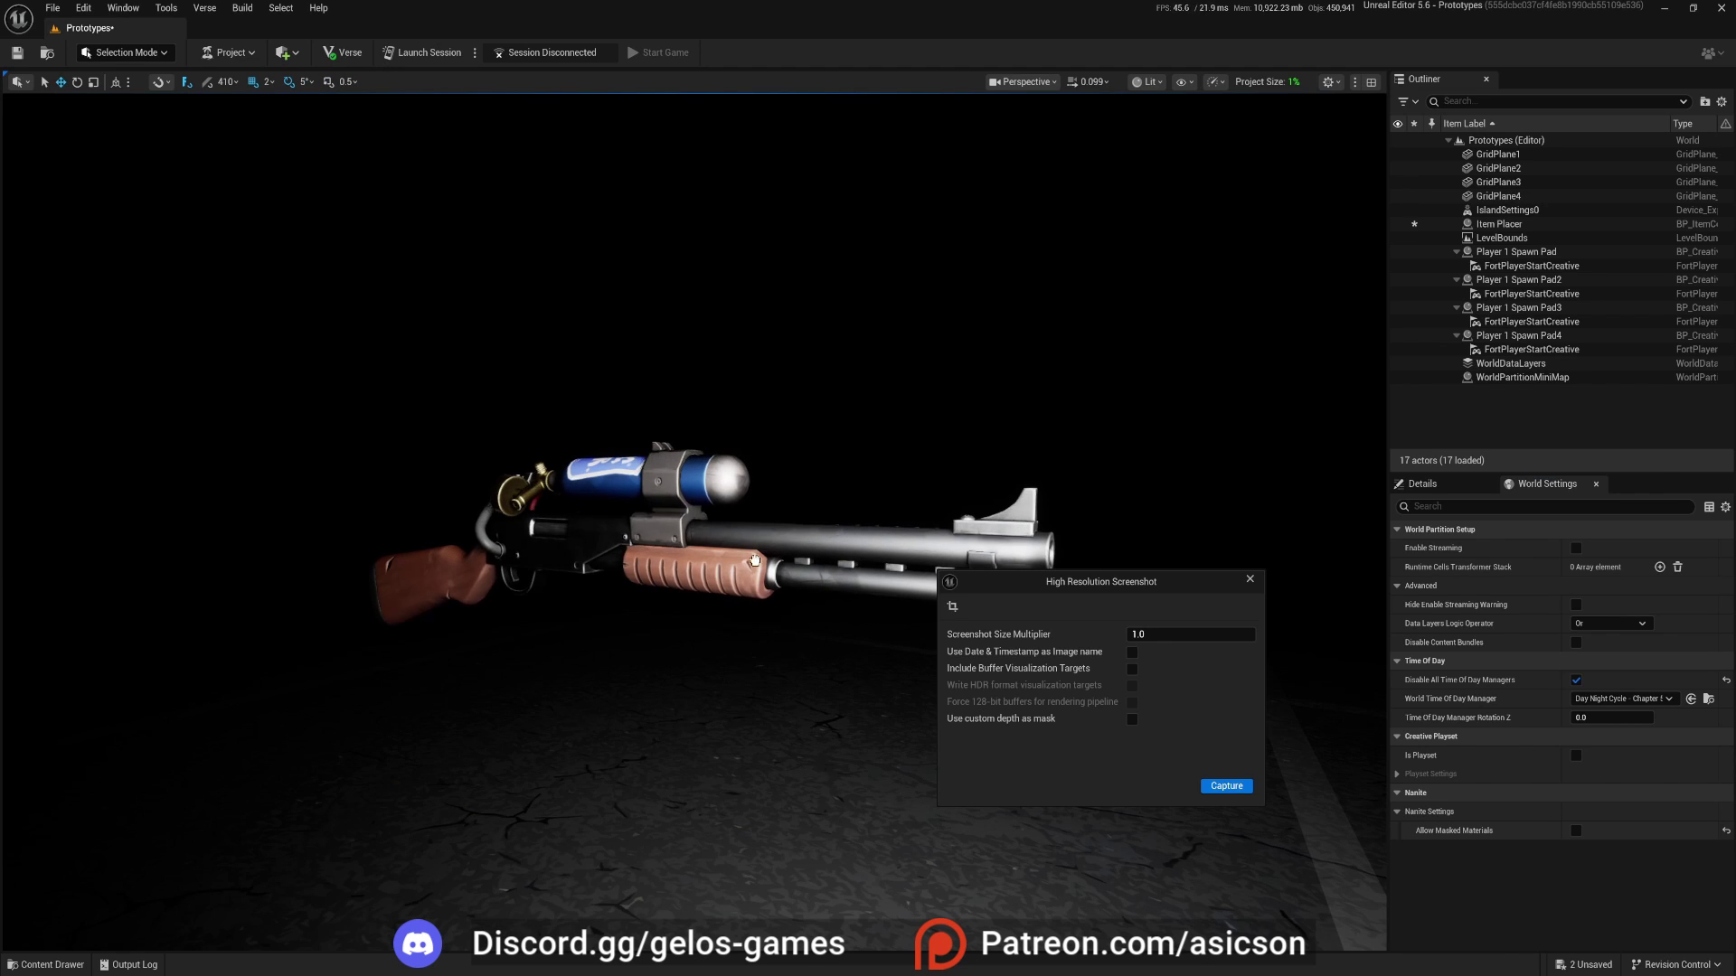
left_click_drag(644, 541, 644, 541)
Display the editor's light gizmos and move the Rect Light away from the shotgun's body.
right_click_drag(764, 464, 765, 464)
key("s")
key("g")
key("d")
key("s")
scroll(765, 463, "up", 1)
key("e")
key("a")
key("q")
key("w")
key("a")
key("e")
key("s")
key("w")
left_click_drag(658, 524, 519, 490)
right_click_drag(620, 459, 634, 447)
key("w")
key("a")
key("e")
key("s")
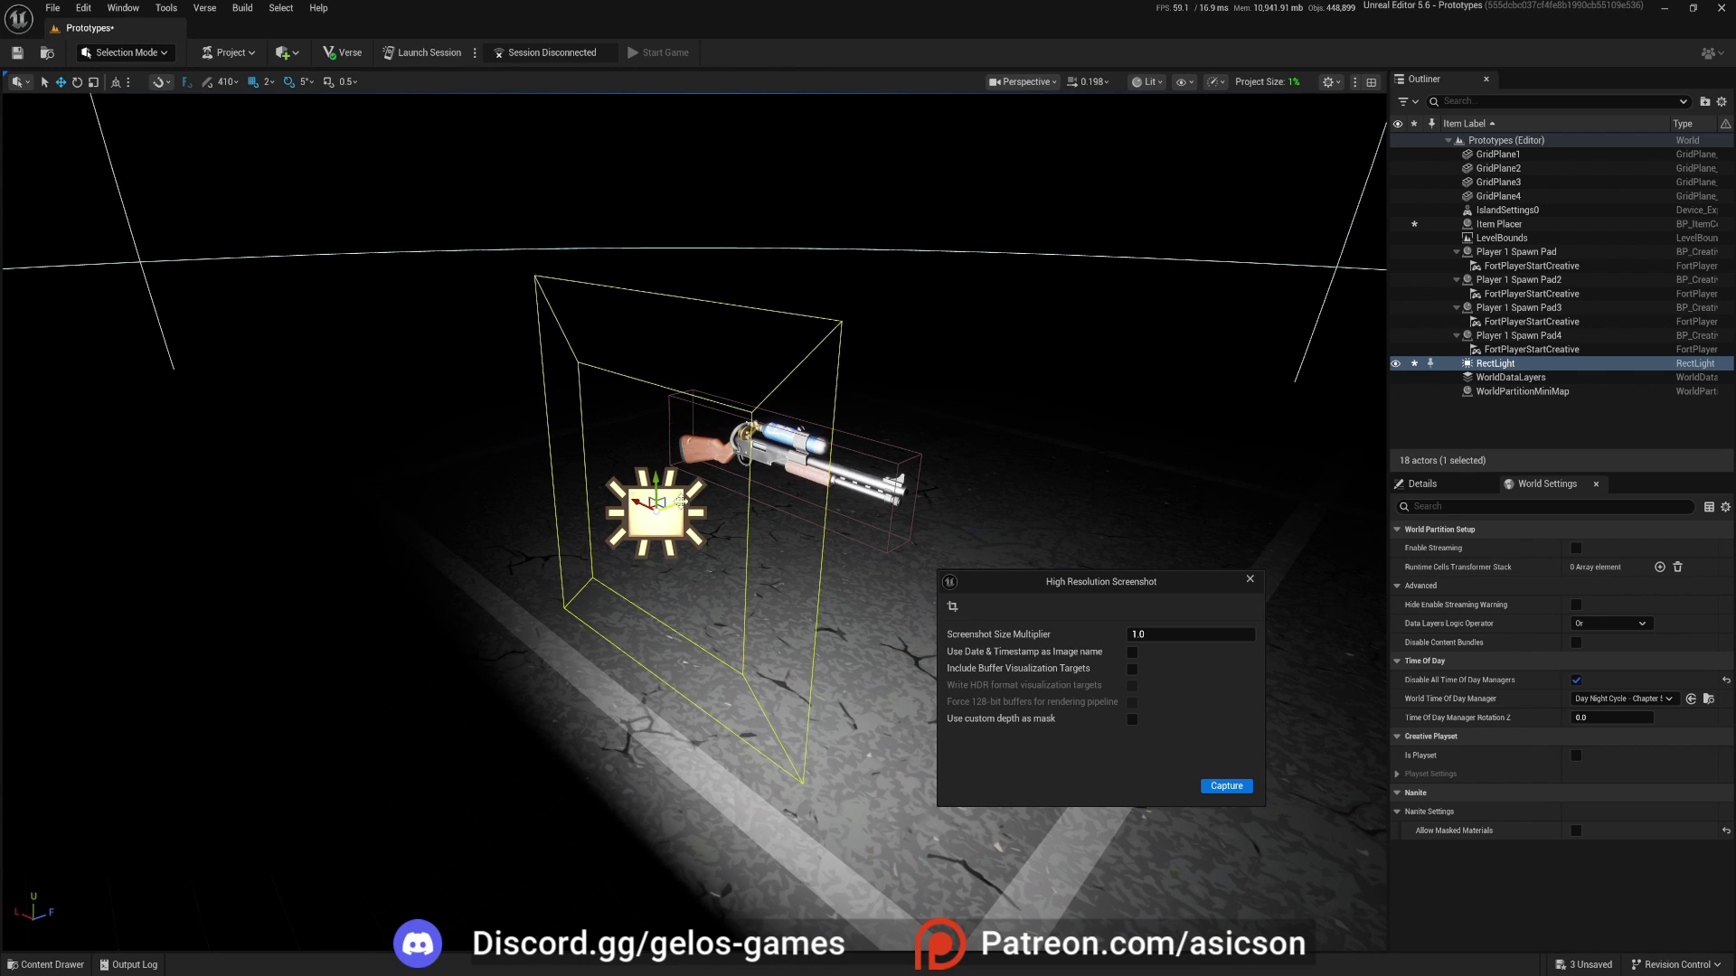
left_click_drag(680, 500, 341, 581)
Adjust the Rect Light's position in front of the shotgun while checking its coverage from the side.
key("a")
right_click_drag(341, 581, 275, 674)
key("w")
key("q")
key("a")
key("w")
key("e")
scroll(633, 506, "down", 3)
key("s")
key("a")
scroll(588, 505, "up", 3)
key("d")
key("w")
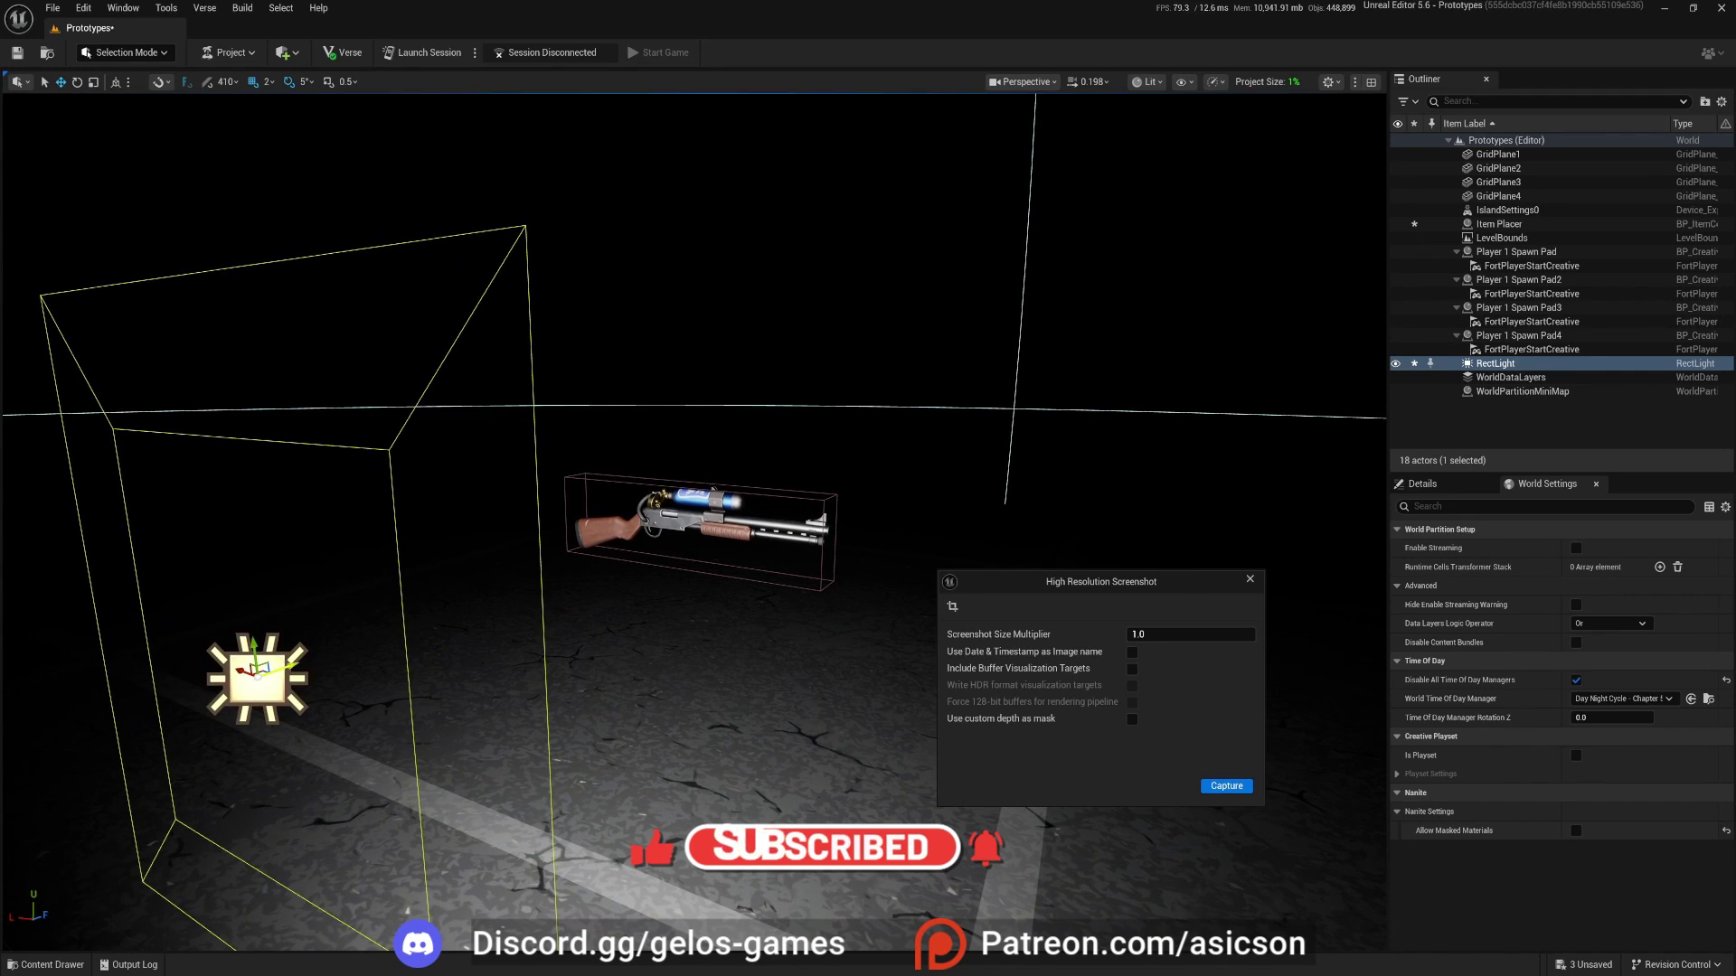
left_click_drag(285, 668, 708, 554)
Examine how the Rect Light illuminates the shotgun, up close and at an angle.
key("d")
key("w")
scroll(695, 489, "down", 1)
key("e")
key("a")
key("s")
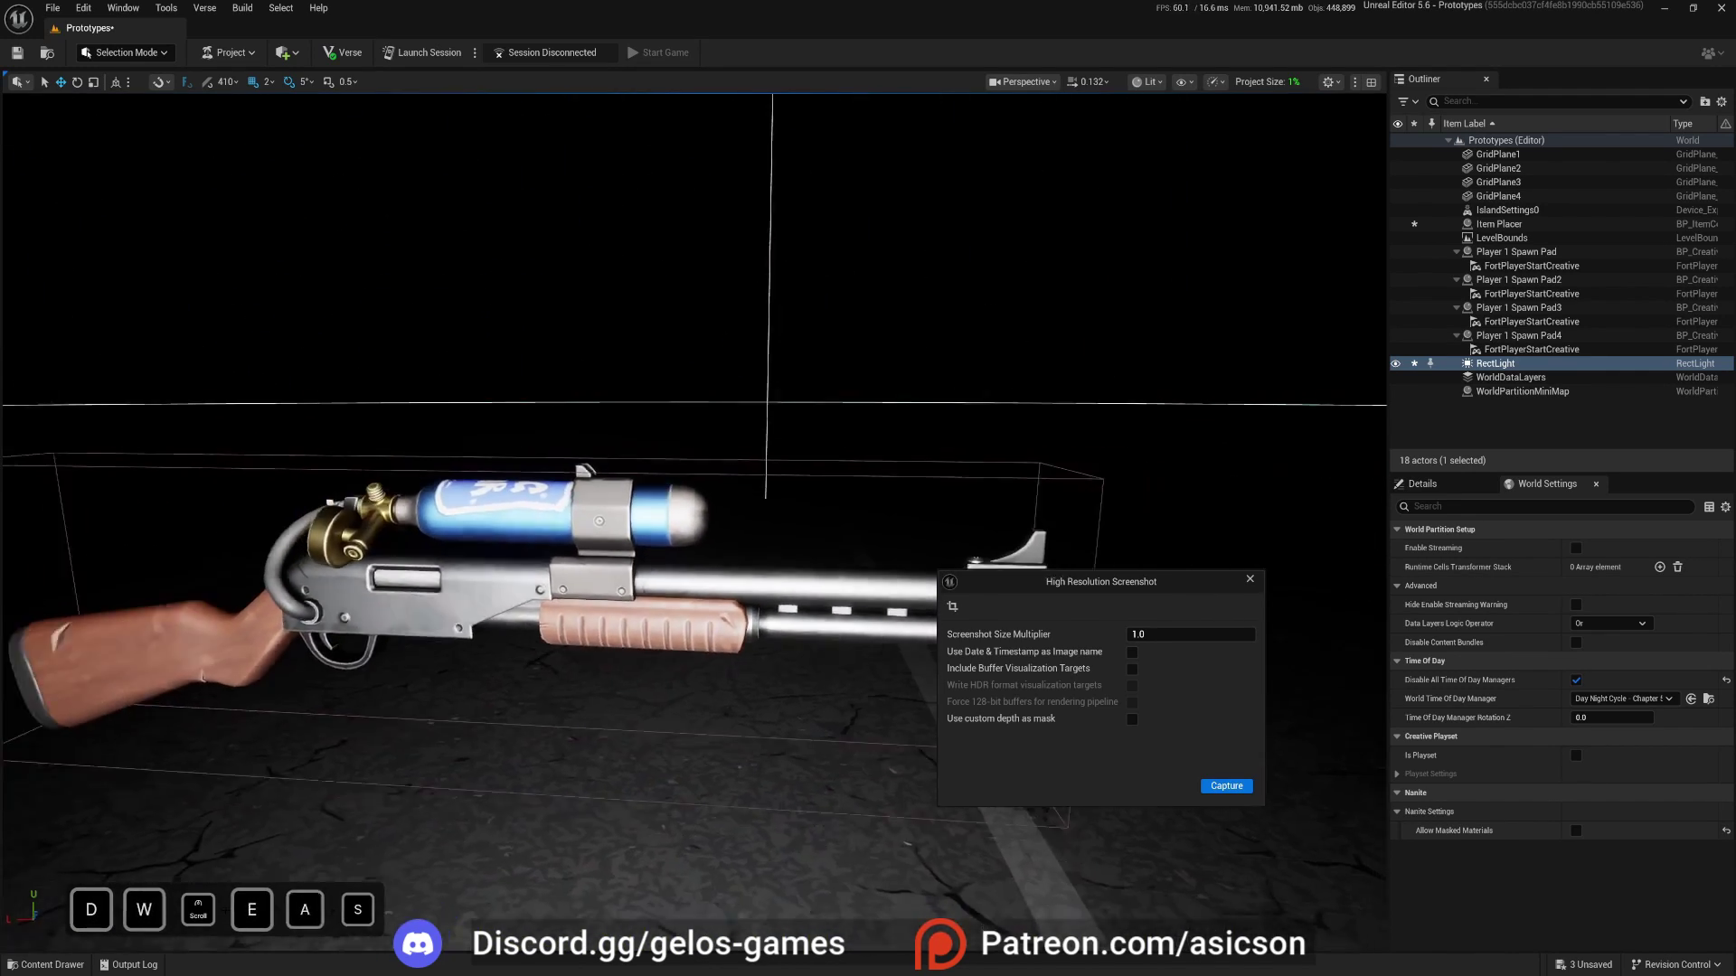
right_click_drag(660, 496, 543, 496)
key("d")
key("w")
key("s")
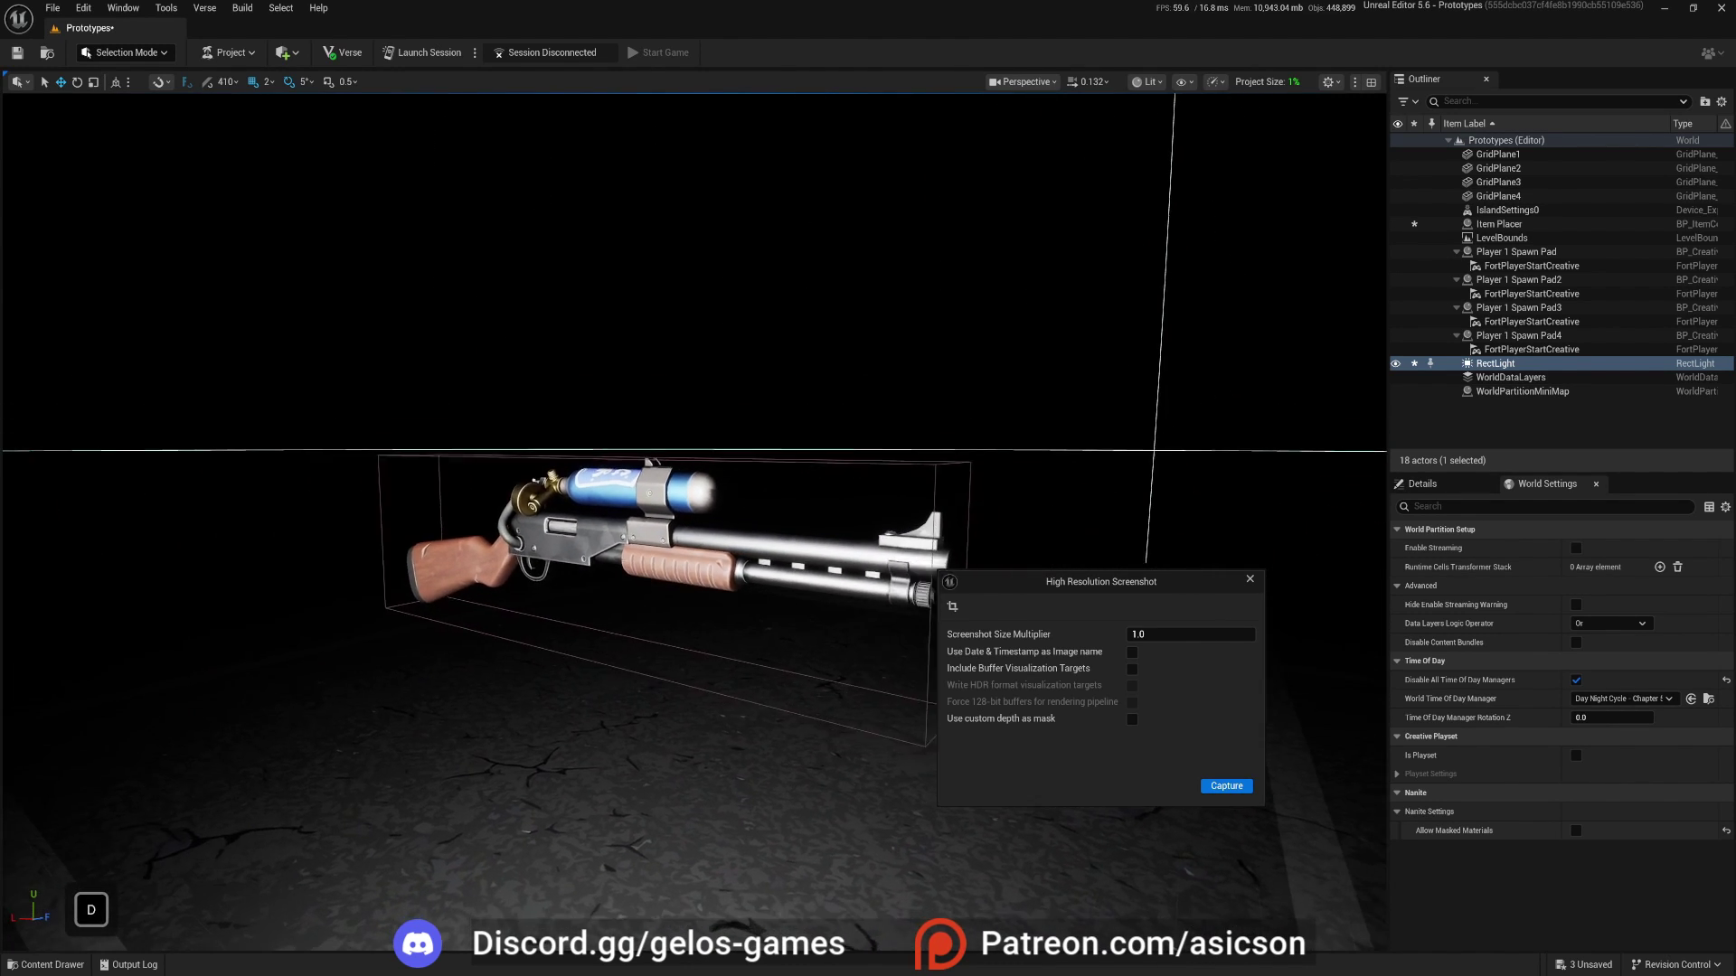
key("a")
Try Rect Light intensities of 1 and 5 cd, and settle on 4 cd.
left_click(1422, 484)
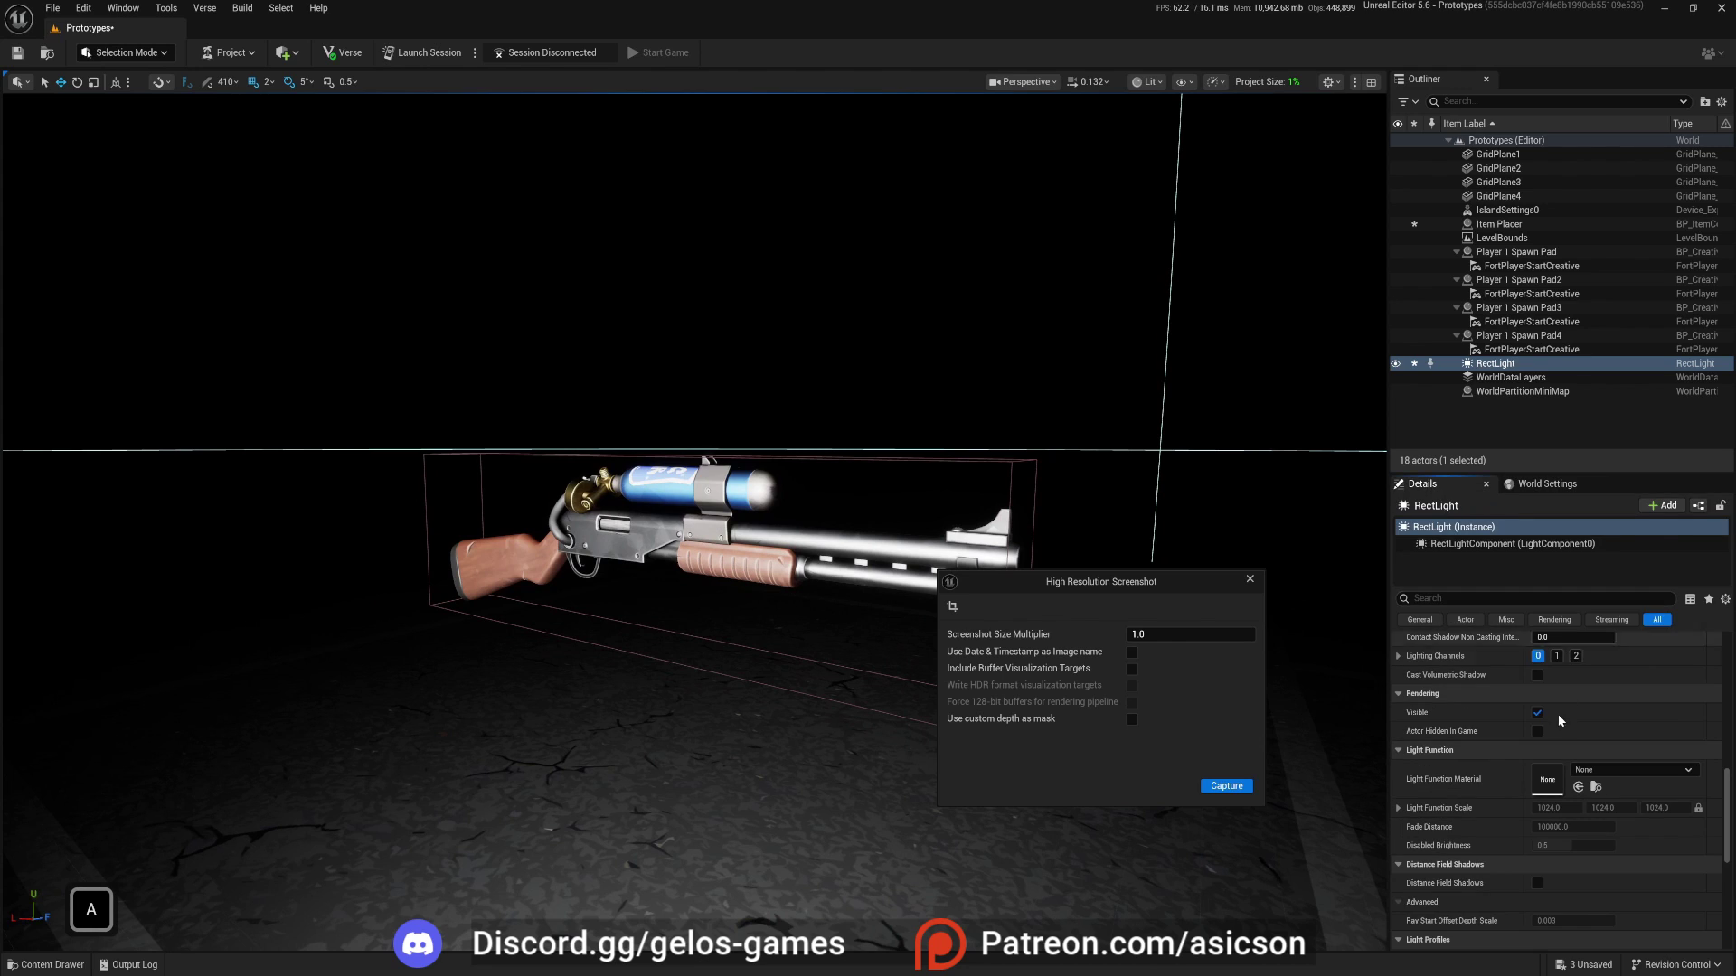
left_click(1573, 753)
type("1")
key("Return")
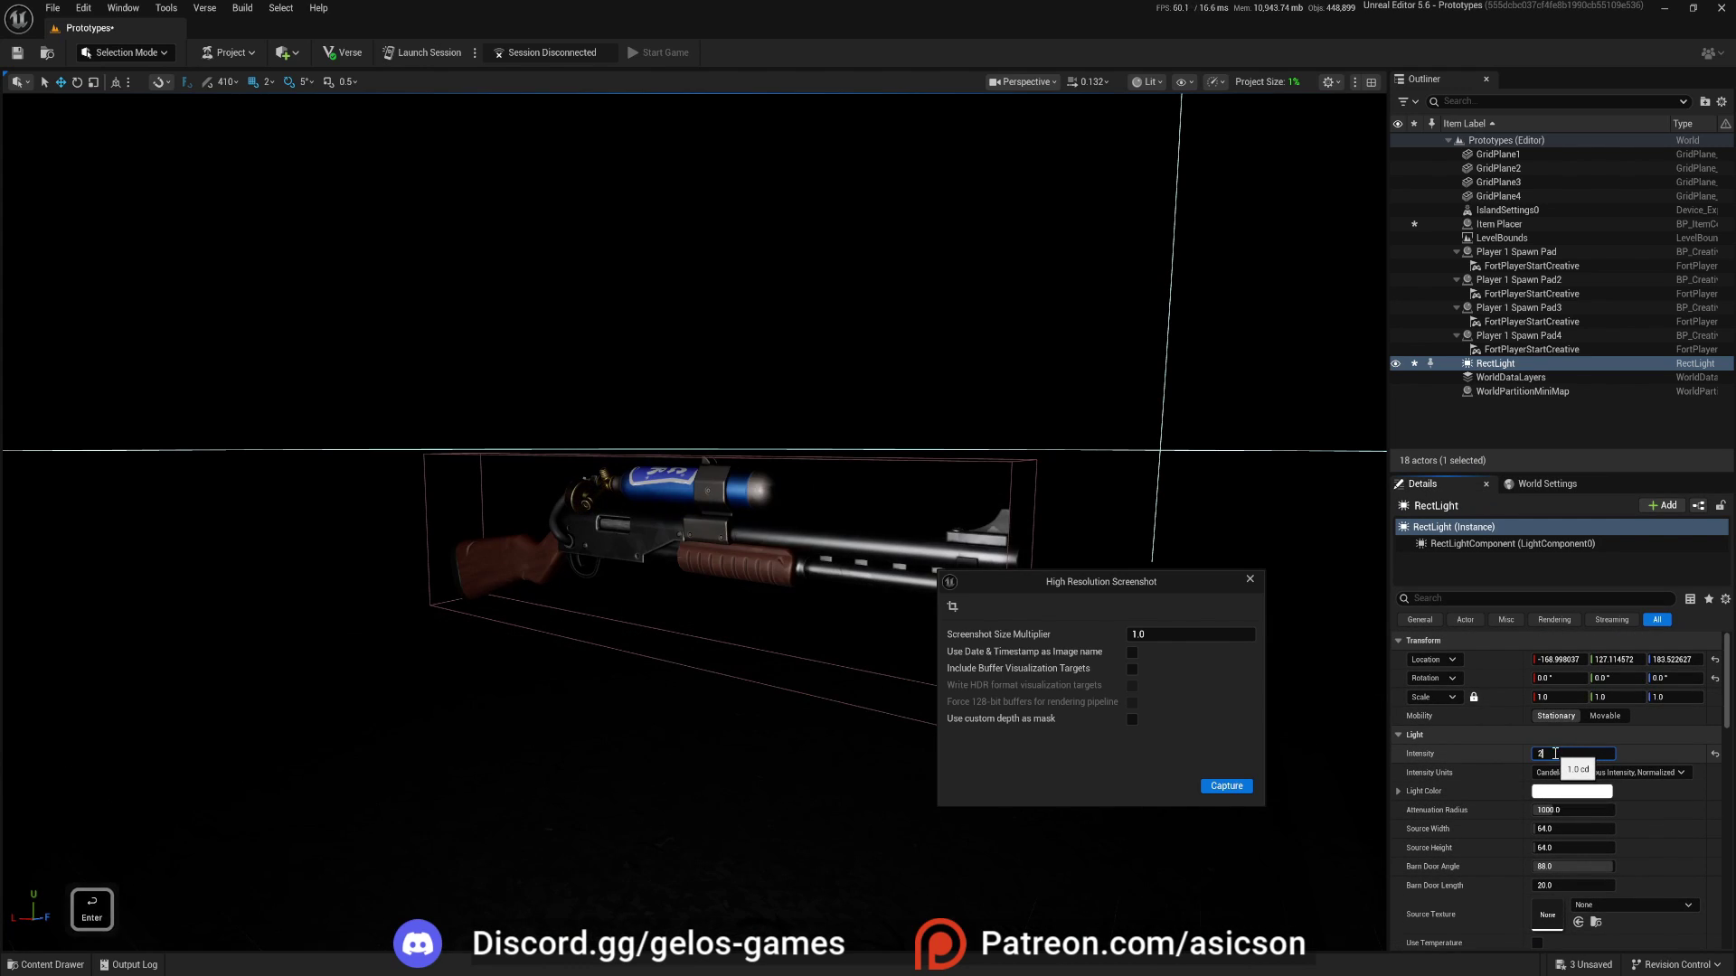
type("5")
key("Return")
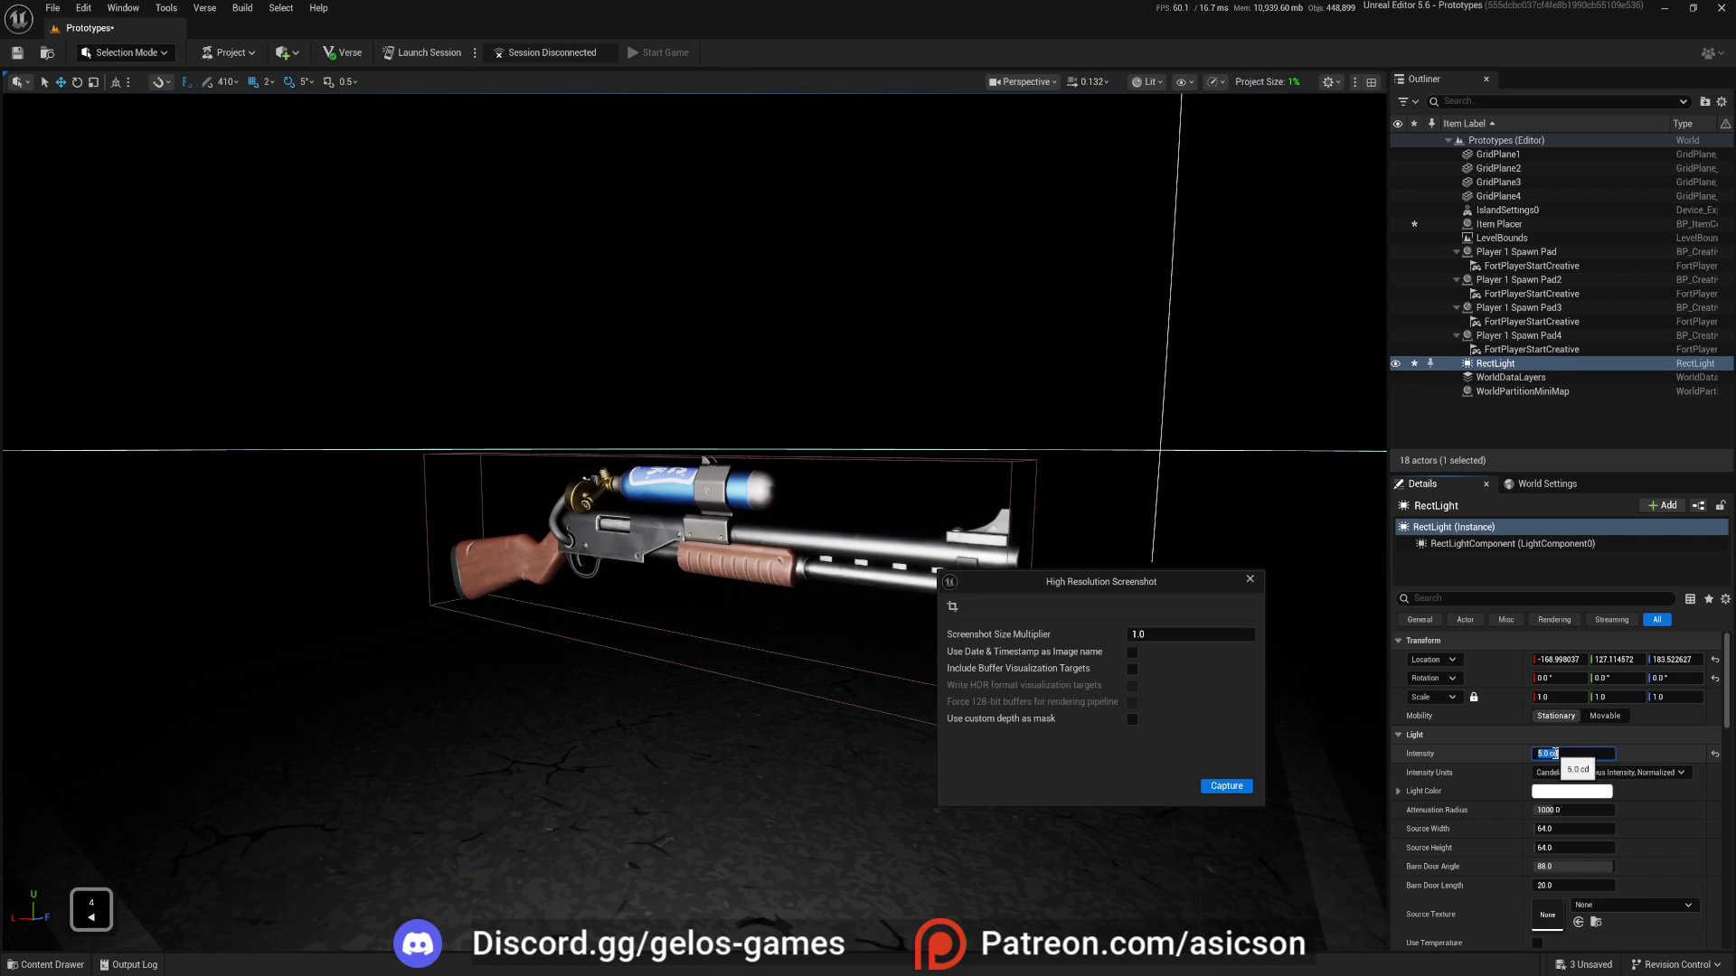
type("4")
key("Return")
Shift the Rect Light sideways in front of the shotgun to an X location of about -155.
right_click_drag(695, 522, 881, 559)
key("a")
key("s")
scroll(694, 521, "up", 4)
key("e")
key("w")
key("s")
left_click_drag(684, 657, 628, 650)
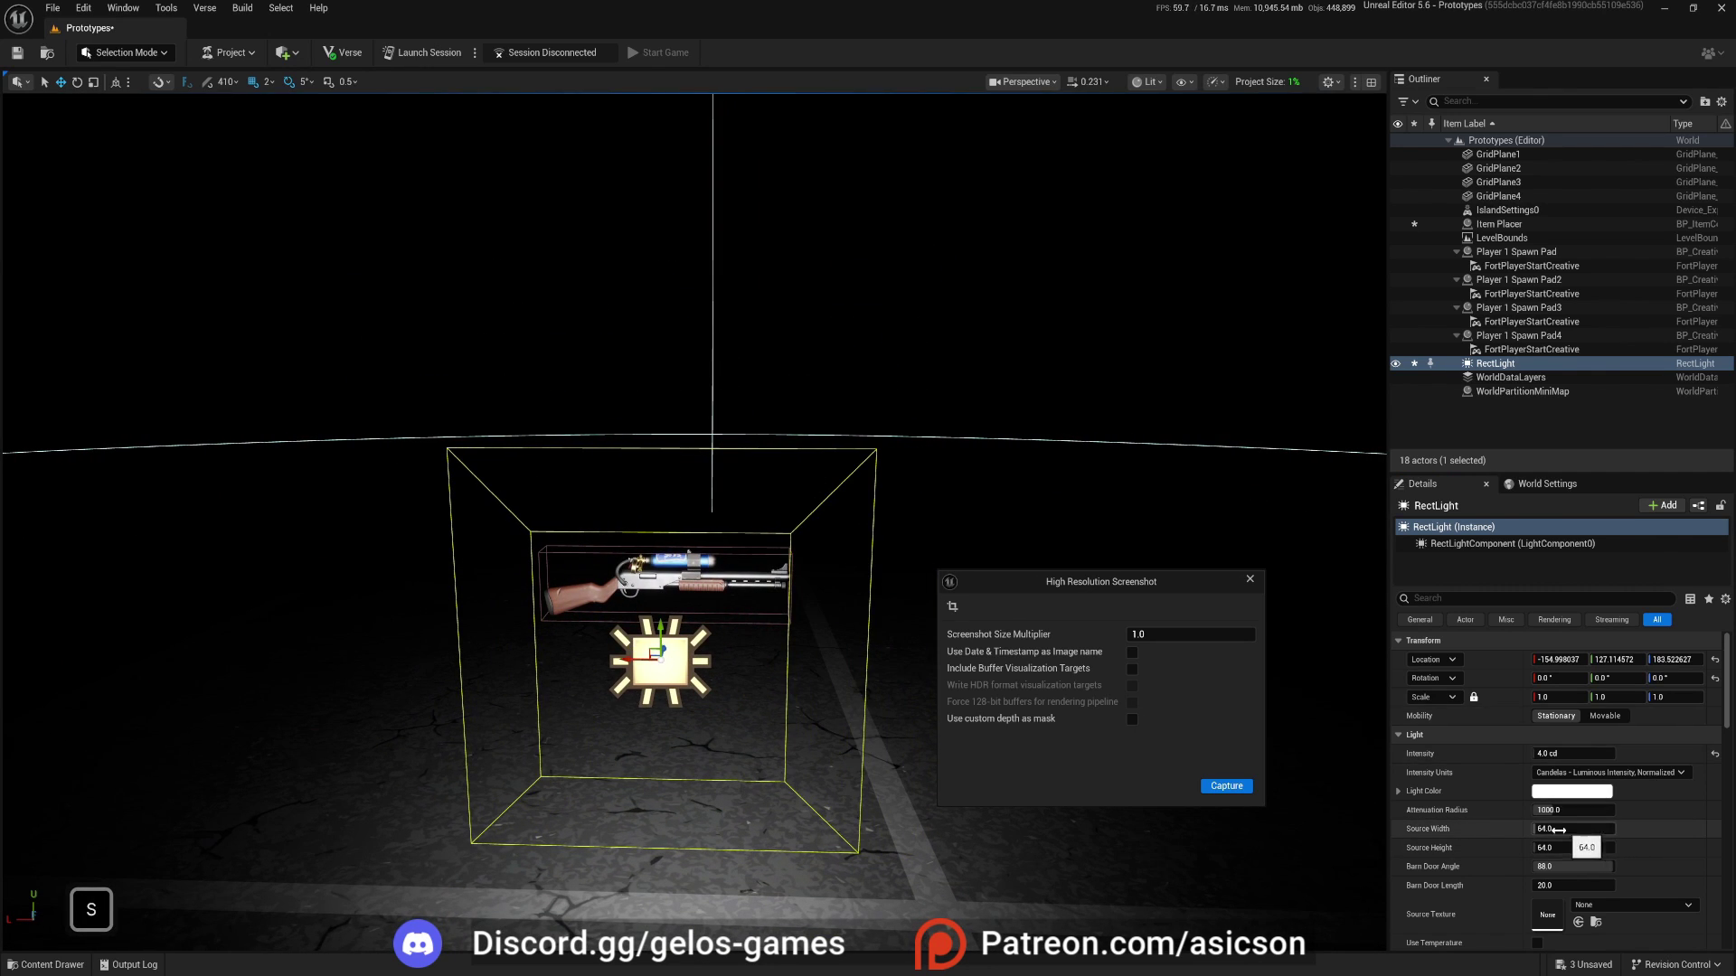
Reframe the shotgun and increase the Rect Light's source width to about 320.
right_click_drag(881, 542, 863, 547)
key("d")
key("w")
key("q")
key("a")
key("s")
key("w")
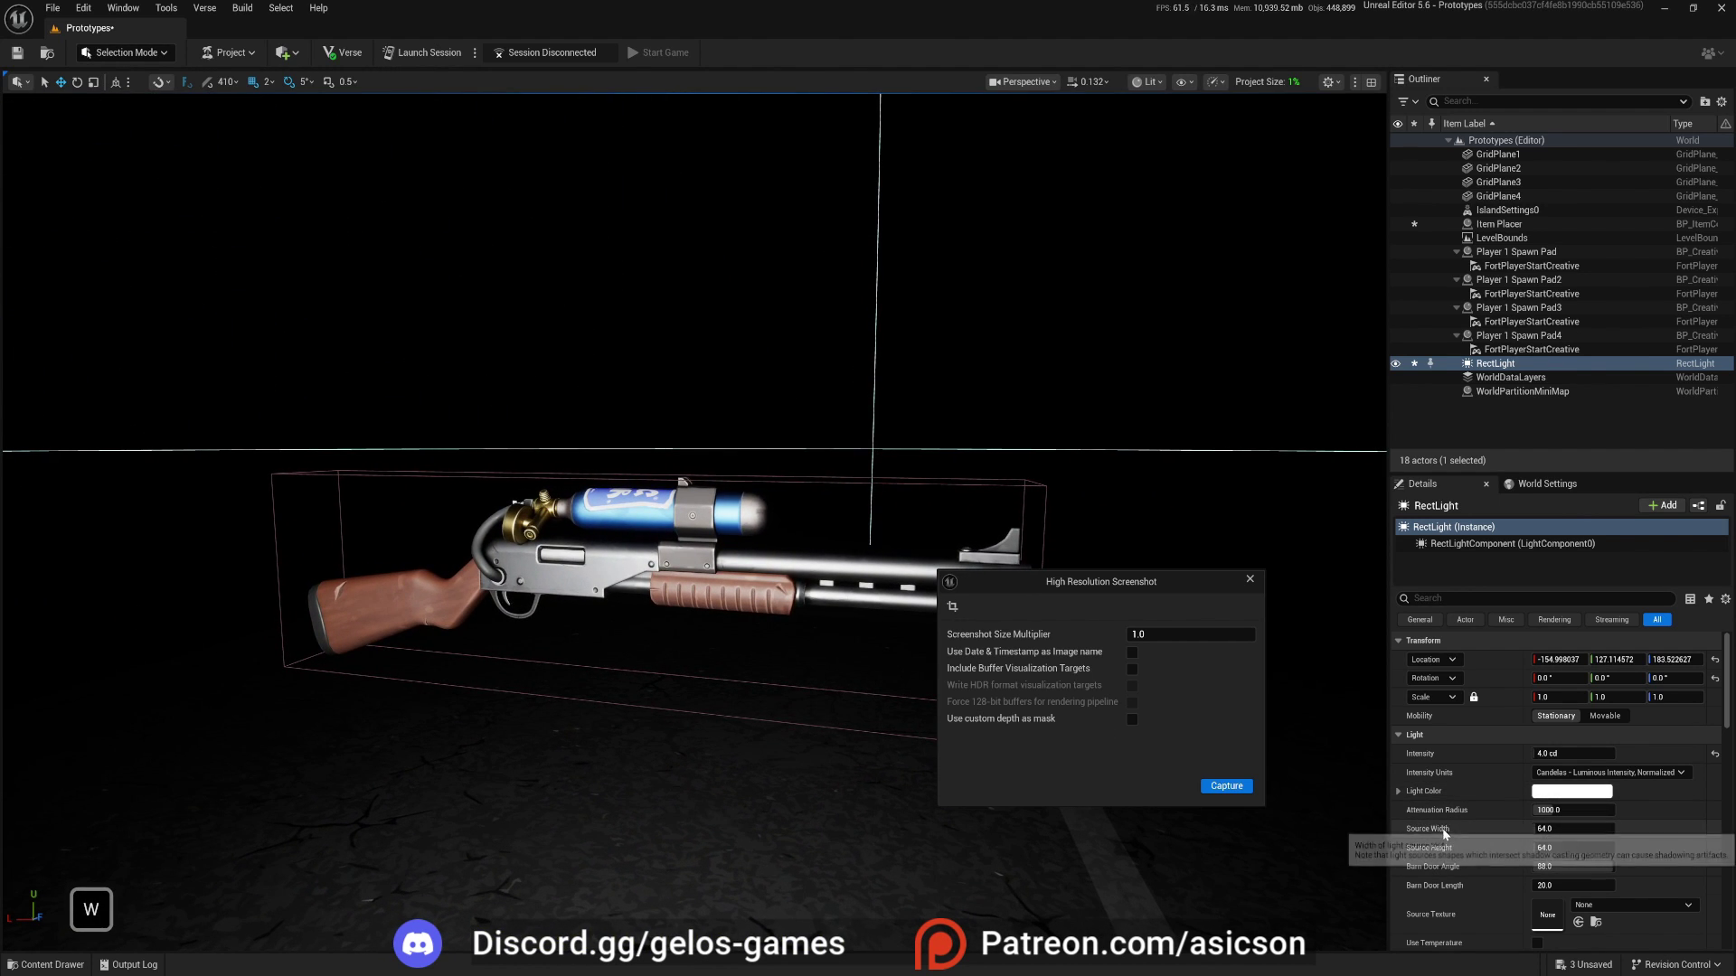
left_click_drag(1562, 829, 1659, 829)
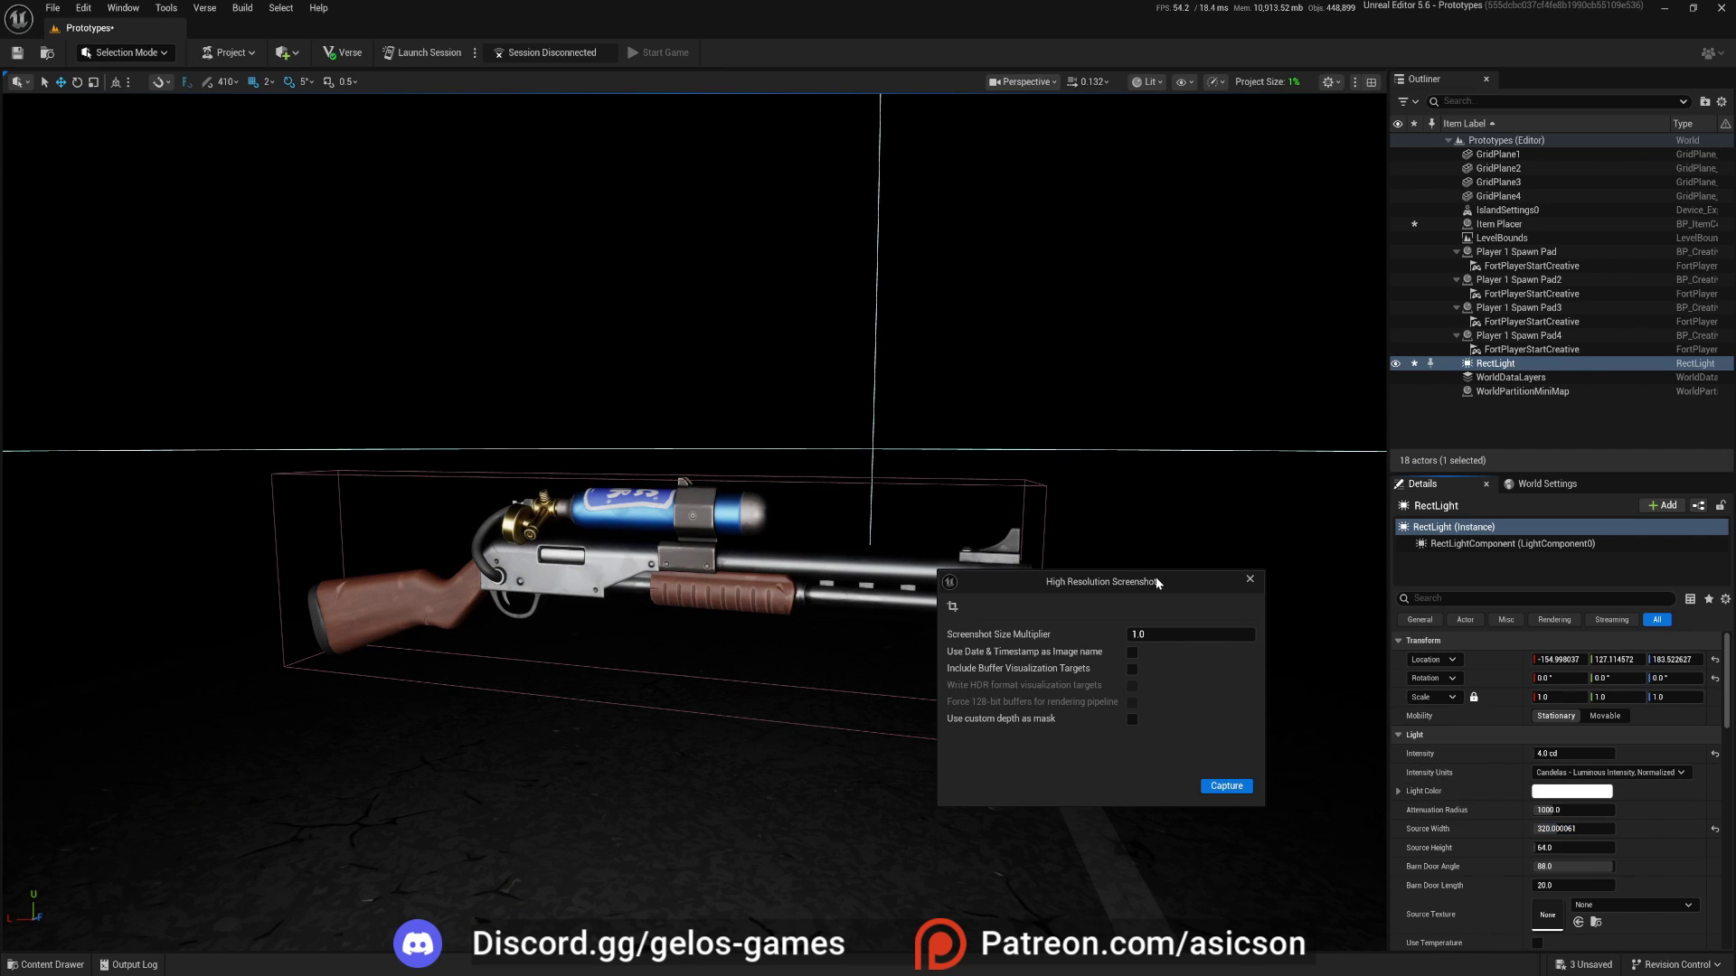
Move the High Resolution Screenshot window off the shotgun and reduce the Rect Light's source width to about 278.
left_click_drag(1156, 585, 1337, 566)
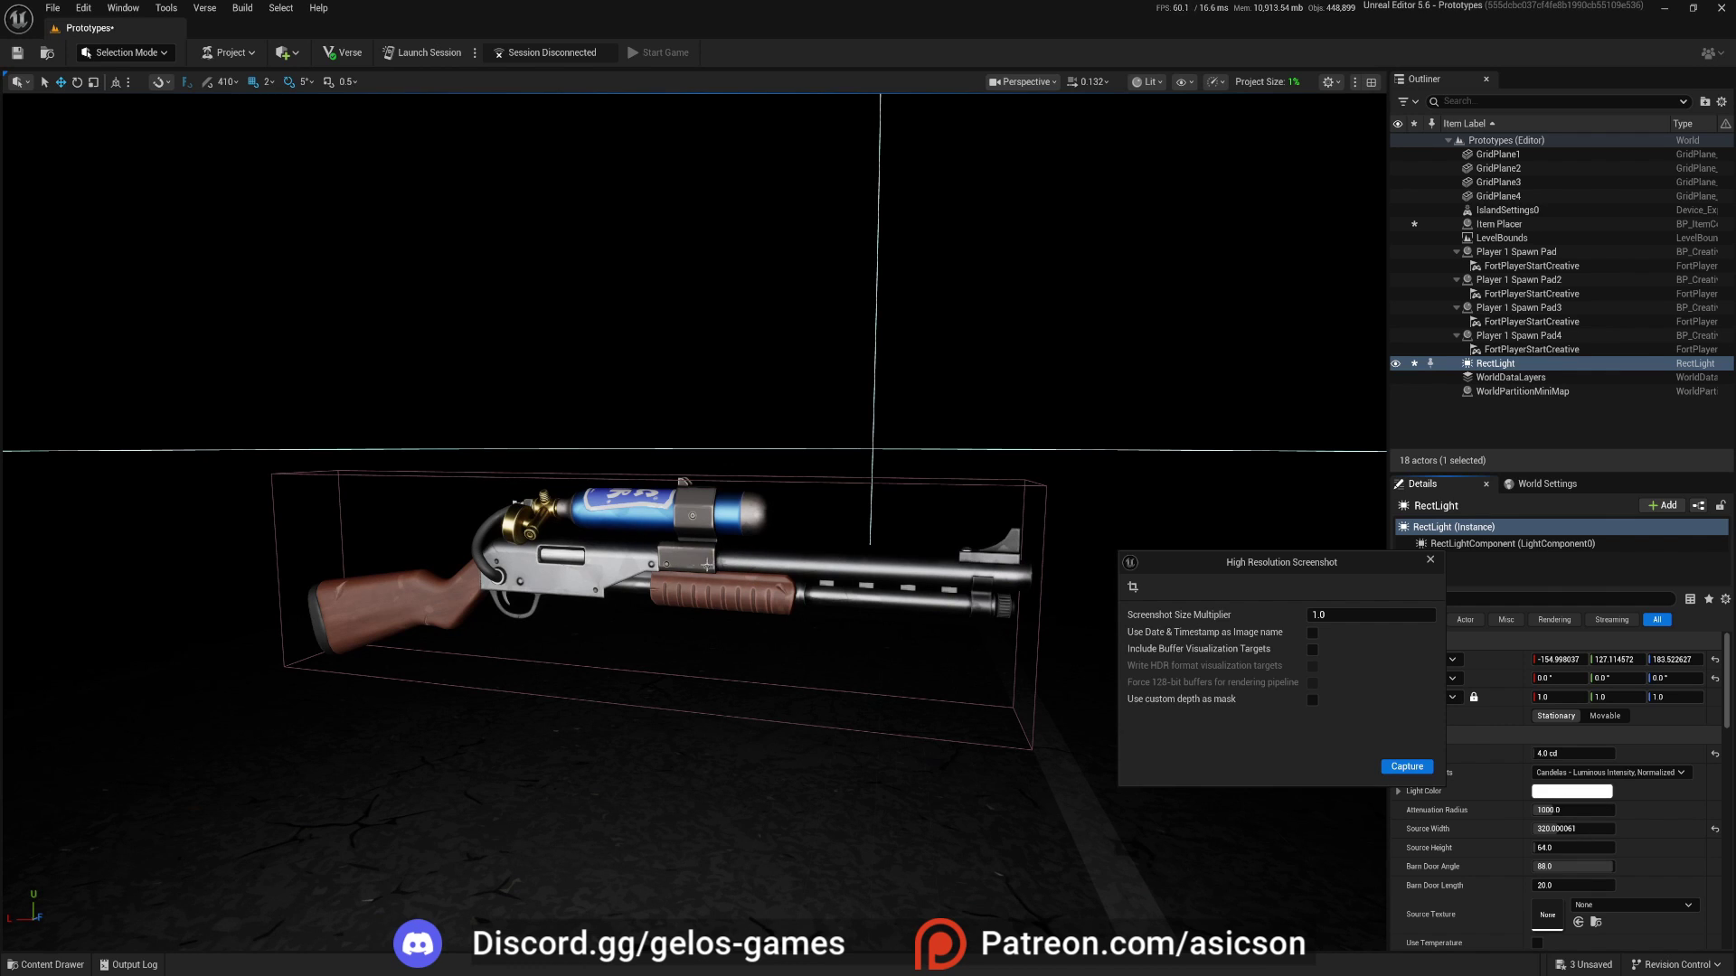
key("d")
key("w")
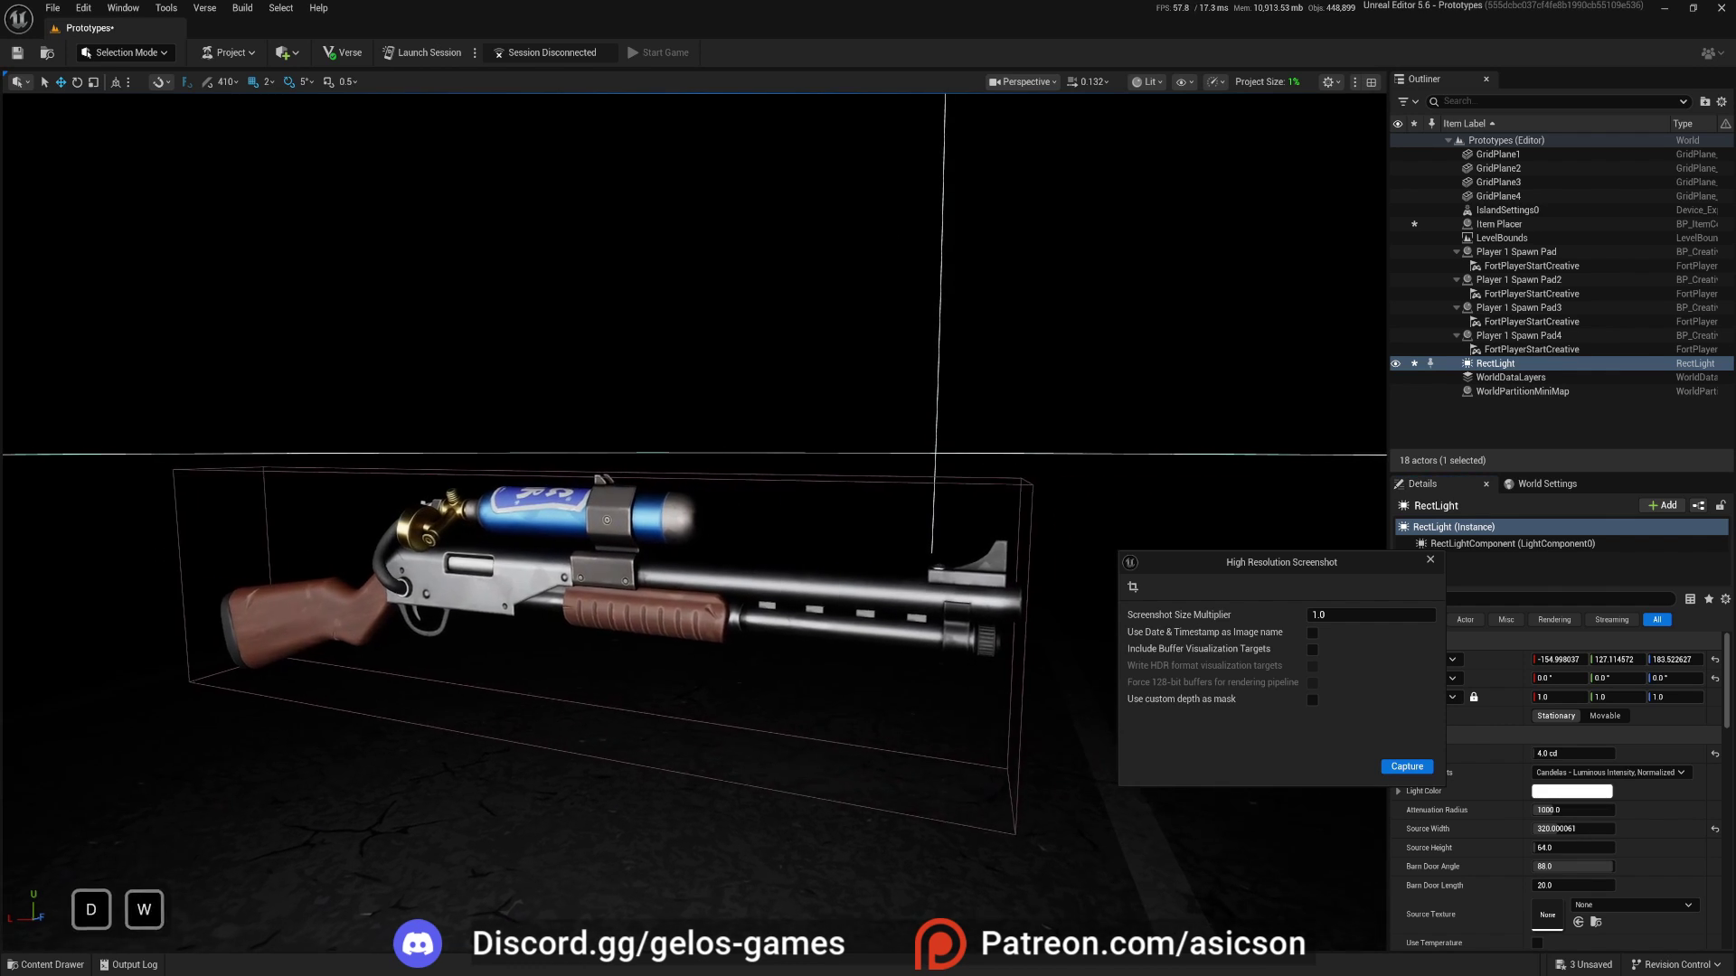
key("a")
key("s")
left_click_drag(1587, 836, 1555, 836)
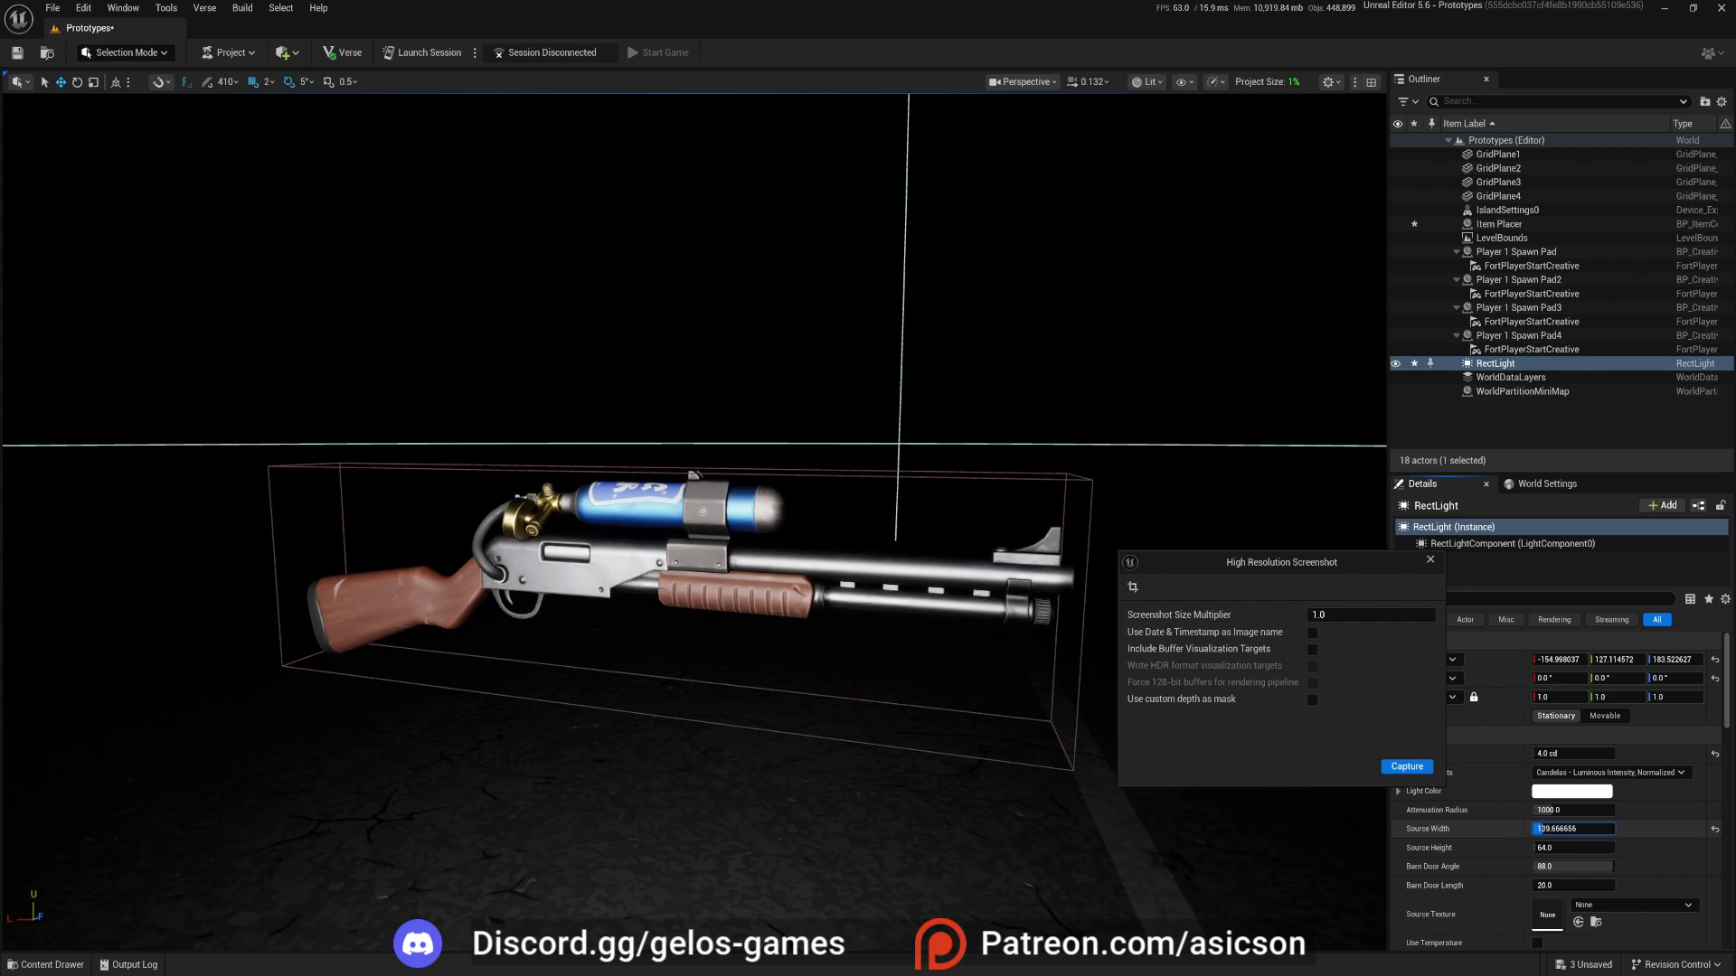
mouse_move(1573, 829)
left_mouse_down()
mouse_move(1627, 829)
mouse_move(1551, 829)
left_mouse_up()
Duplicate the Rect Light and place the copy above the shotgun at a Z of about 267.
key("a")
right_click_drag(694, 506, 578, 519)
key("w")
key("a")
key("d")
key("s")
key("e")
key("d")
scroll(694, 506, "up", 4)
key("e")
left_click_drag(537, 533, 678, 570)
key("d")
key("q")
right_click_drag(678, 570, 633, 556)
key("w")
mouse_move(659, 542)
left_mouse_down()
mouse_move(667, 514)
mouse_move(674, 539)
mouse_move(652, 538)
left_mouse_up()
key("s")
key("d")
right_click_drag(740, 558, 678, 543)
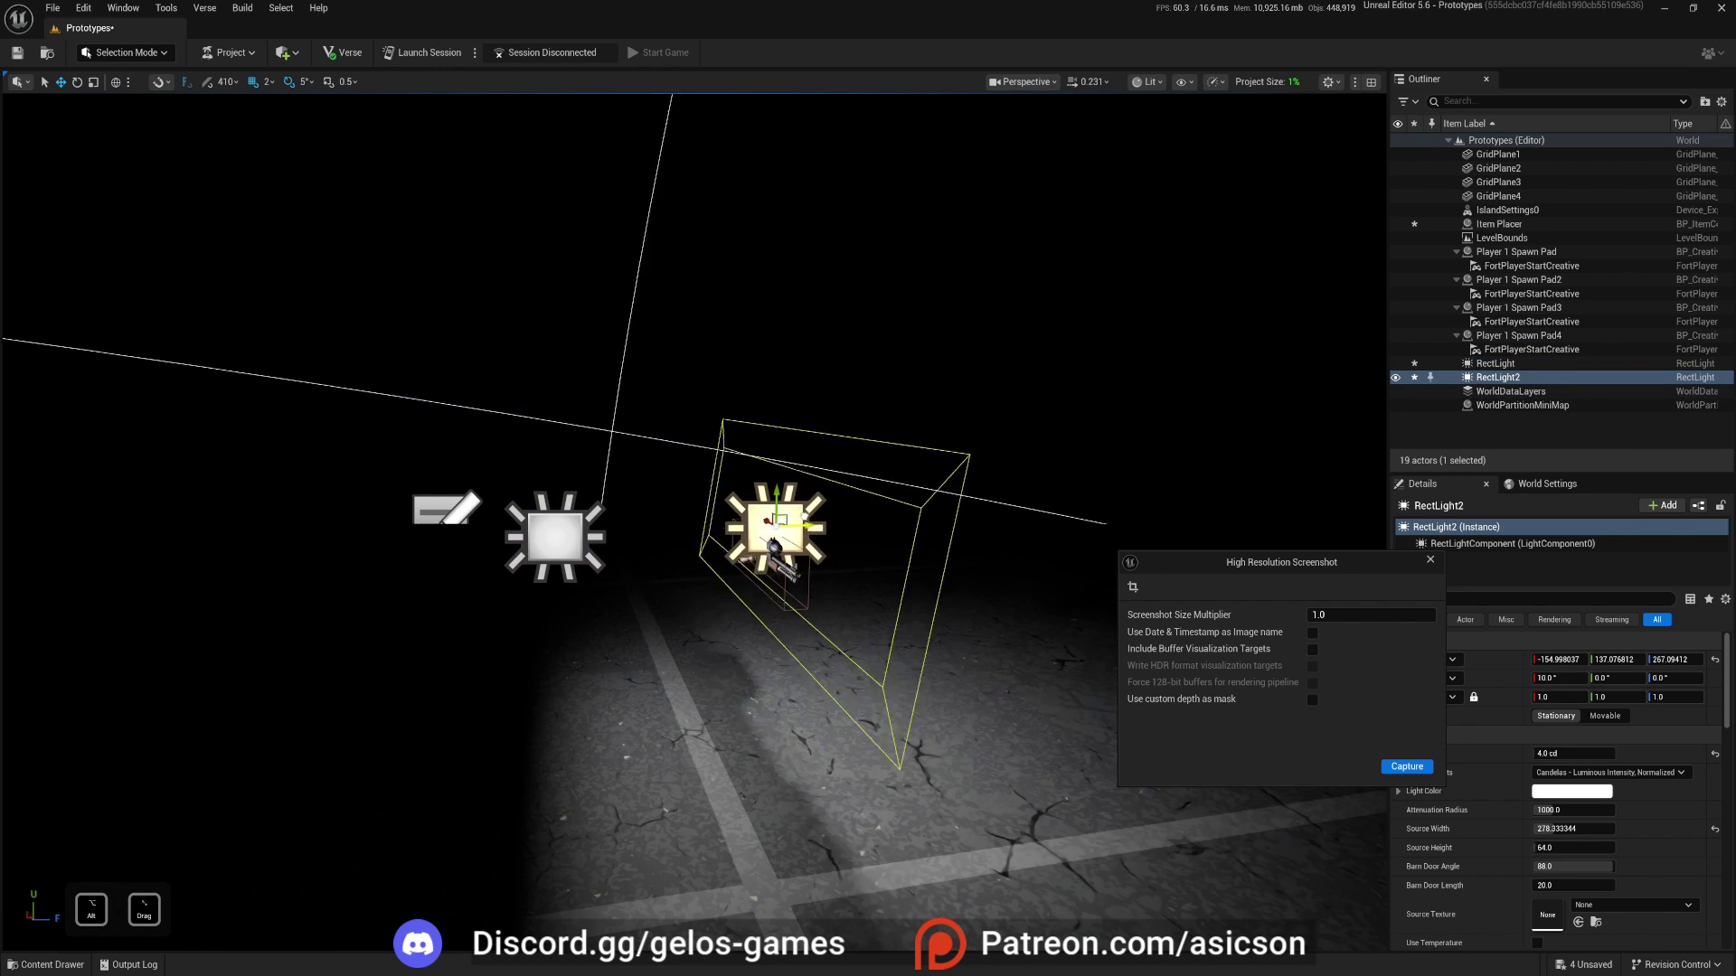
Raise the duplicated Rect Light to a Z of about 365 and rotate it to -170°, 15°, 180° to aim at the shotgun.
left_click_drag(824, 514, 927, 516, "alt")
key("a")
key("w")
right_click_drag(927, 516, 1098, 516)
key("e")
left_click_drag(586, 503, 481, 527)
key("a")
right_click_drag(463, 538, 678, 538)
scroll(570, 534, "down", 3)
key("w")
key("q")
key("w")
mouse_move(319, 515)
right_mouse_down()
mouse_move(339, 517)
mouse_move(319, 514)
right_mouse_up()
key("s")
key("d")
scroll(322, 514, "down", 2)
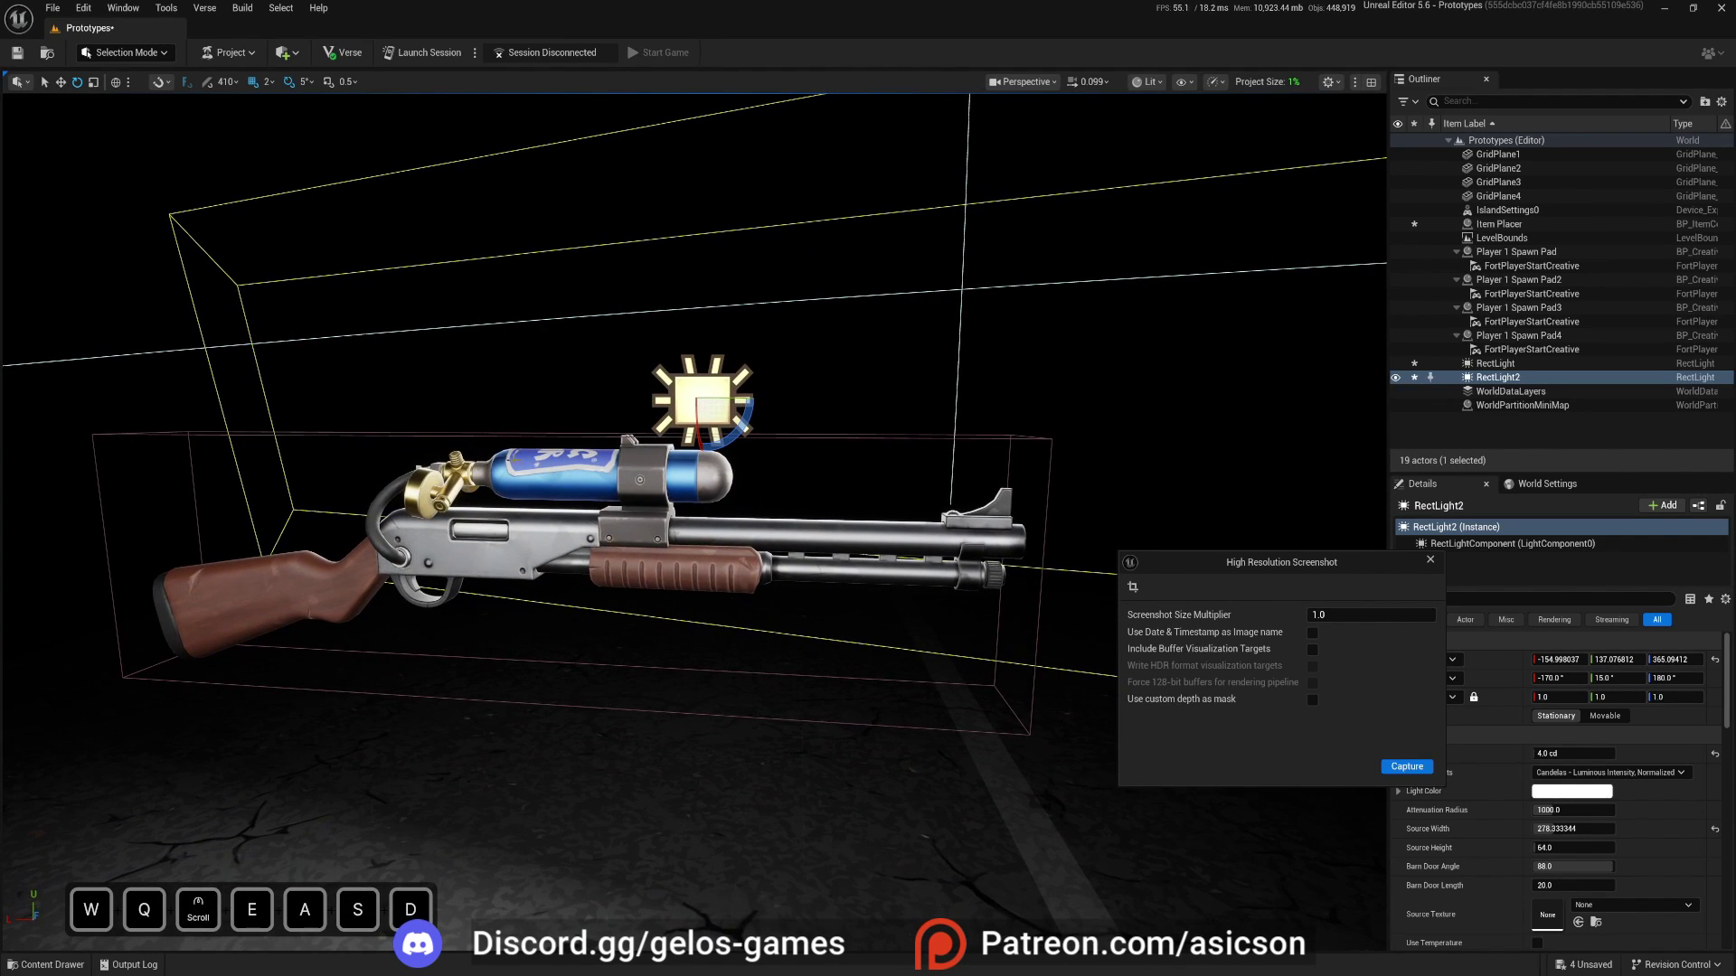
Shift the second Rect Light to a Y of about 113 and a Z of about 375.
key("s")
mouse_move(830, 365)
right_mouse_down()
mouse_move(804, 384)
mouse_move(806, 362)
mouse_move(830, 364)
right_mouse_up()
key("q")
left_click_drag(677, 375, 690, 486)
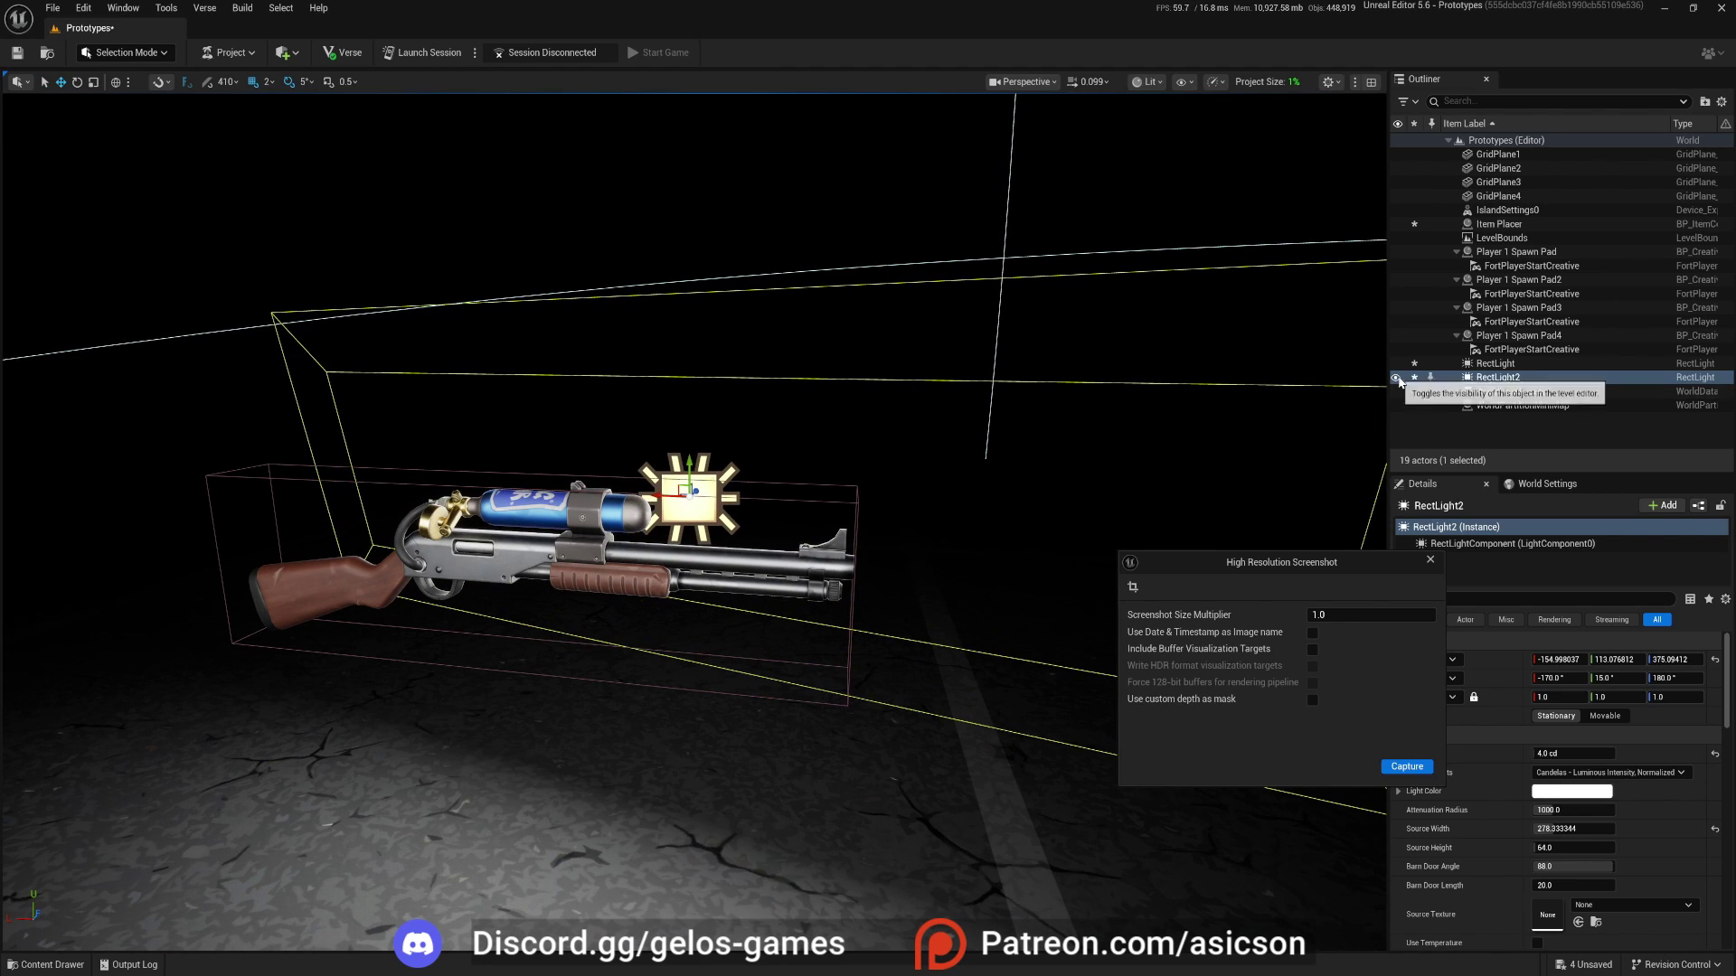
Toggle the second Rect Light's visibility to compare the shotgun with and without it.
left_click(1397, 379)
left_click(1398, 379)
left_click(1398, 379)
left_click(1397, 378)
left_click(1397, 379)
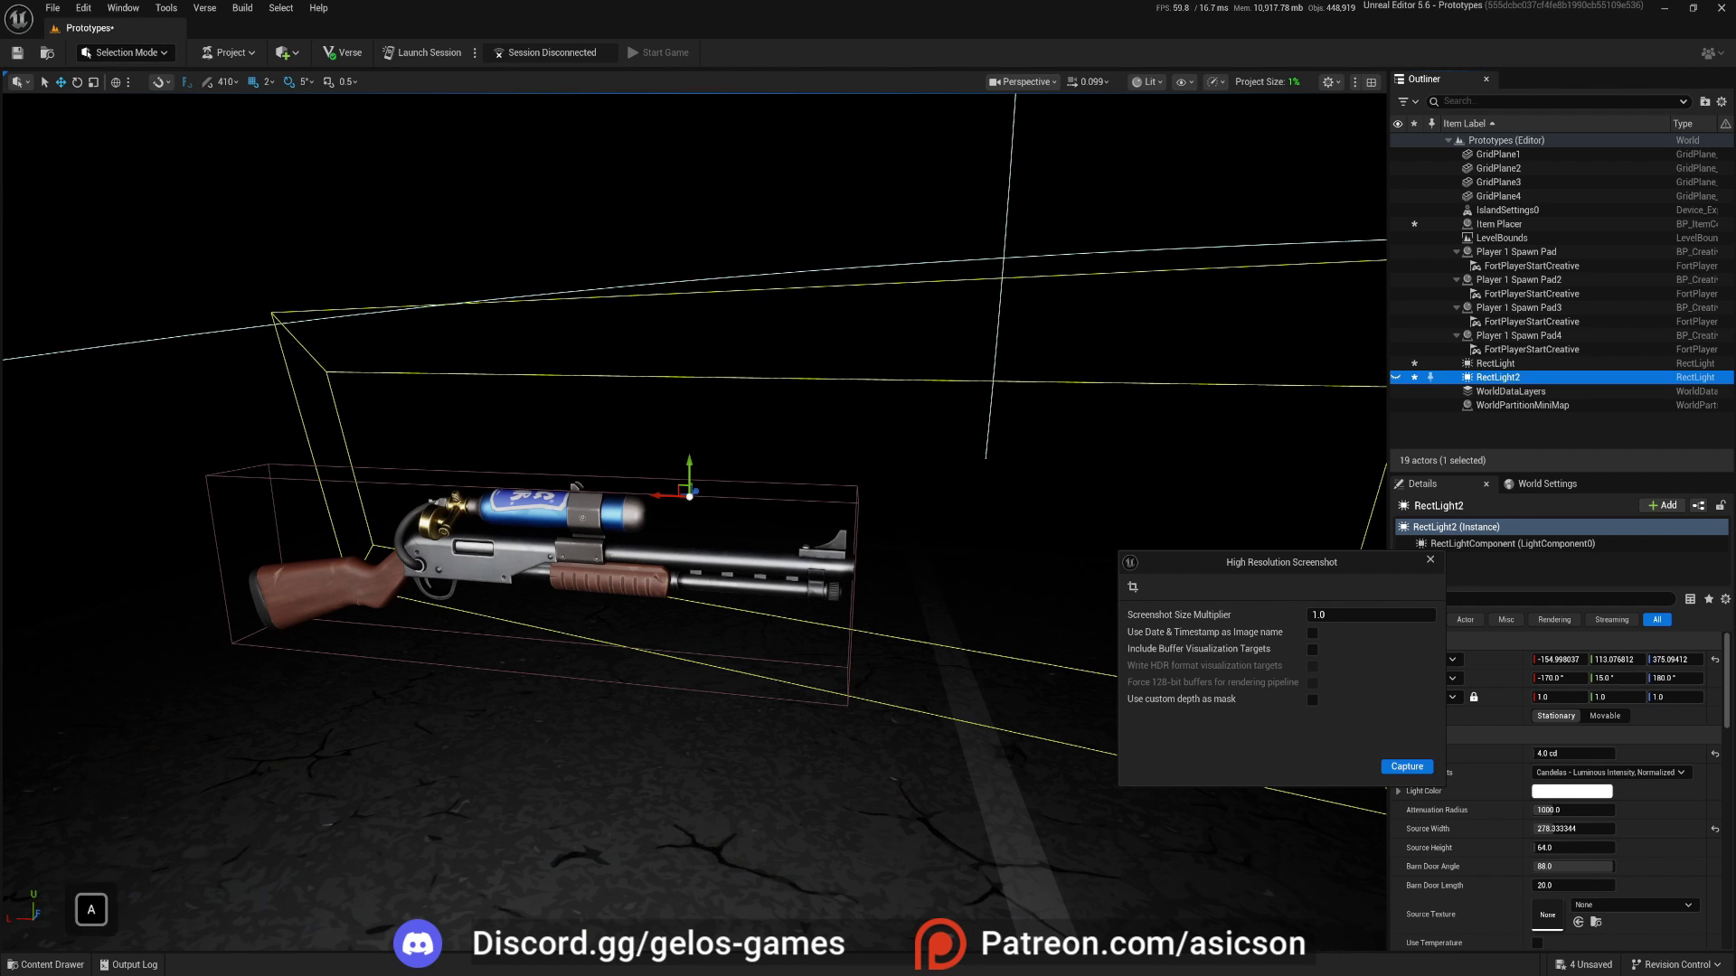
key("w")
key("d")
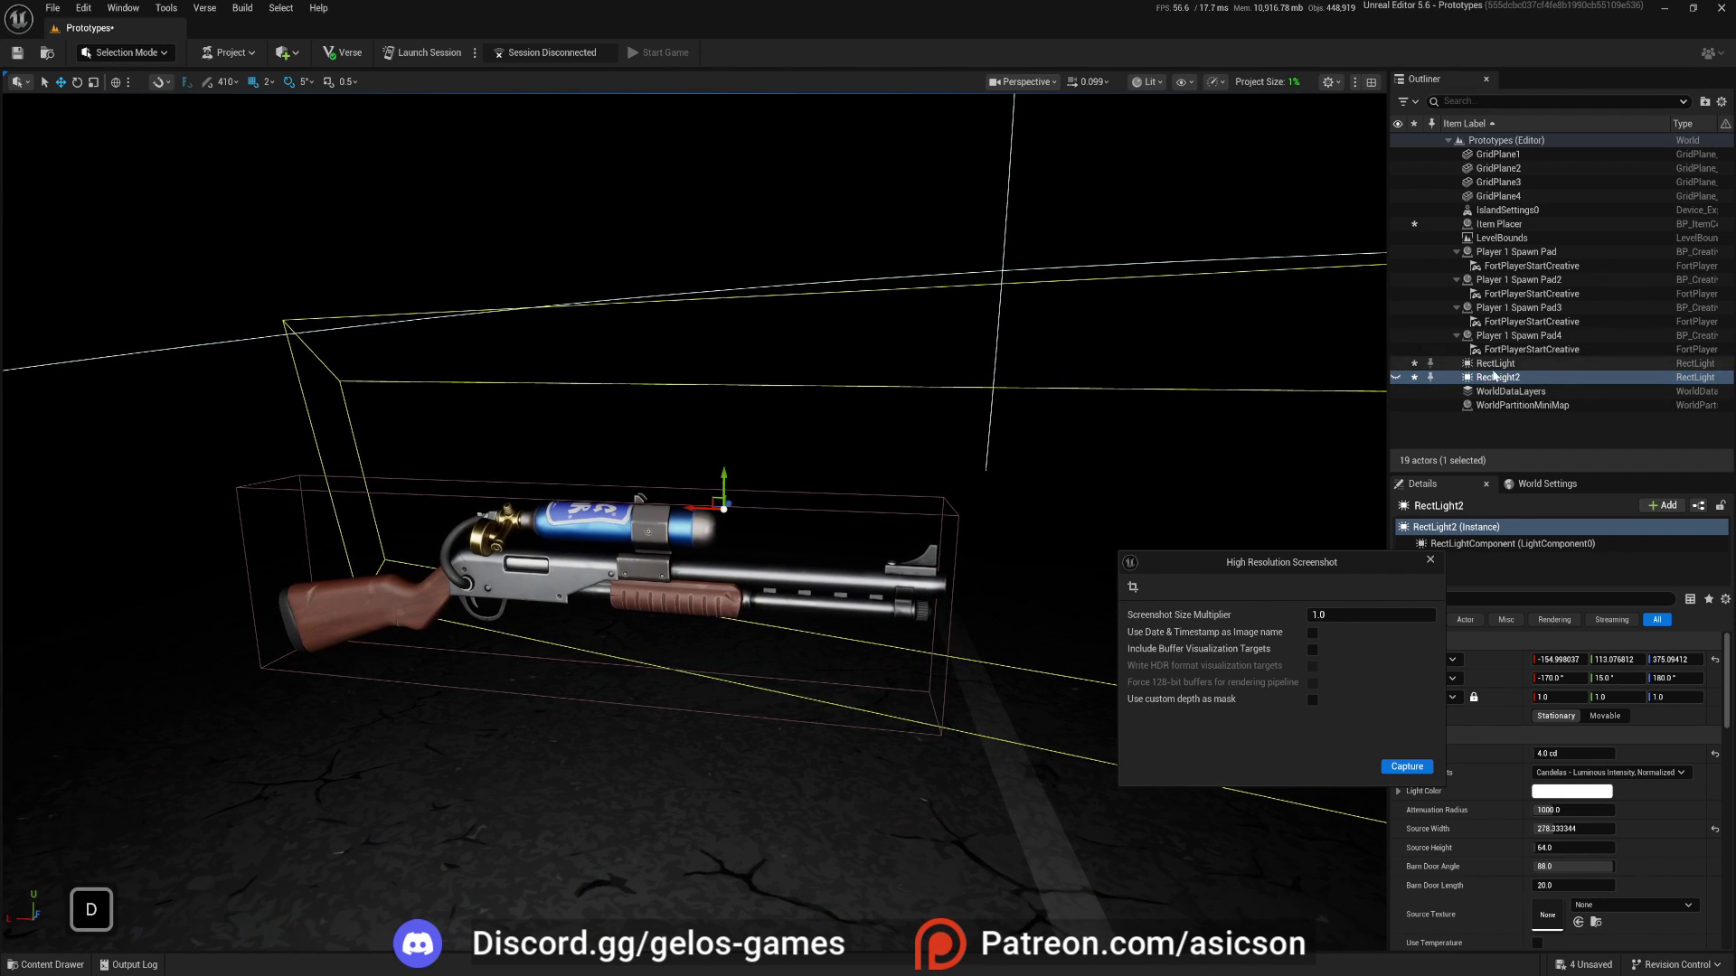
Try the first Rect Light with Cast Shadows turned off and examine the shotgun up close.
left_click(1493, 364)
left_click_drag(1353, 564, 1238, 557)
scroll(1501, 853, "down", 3)
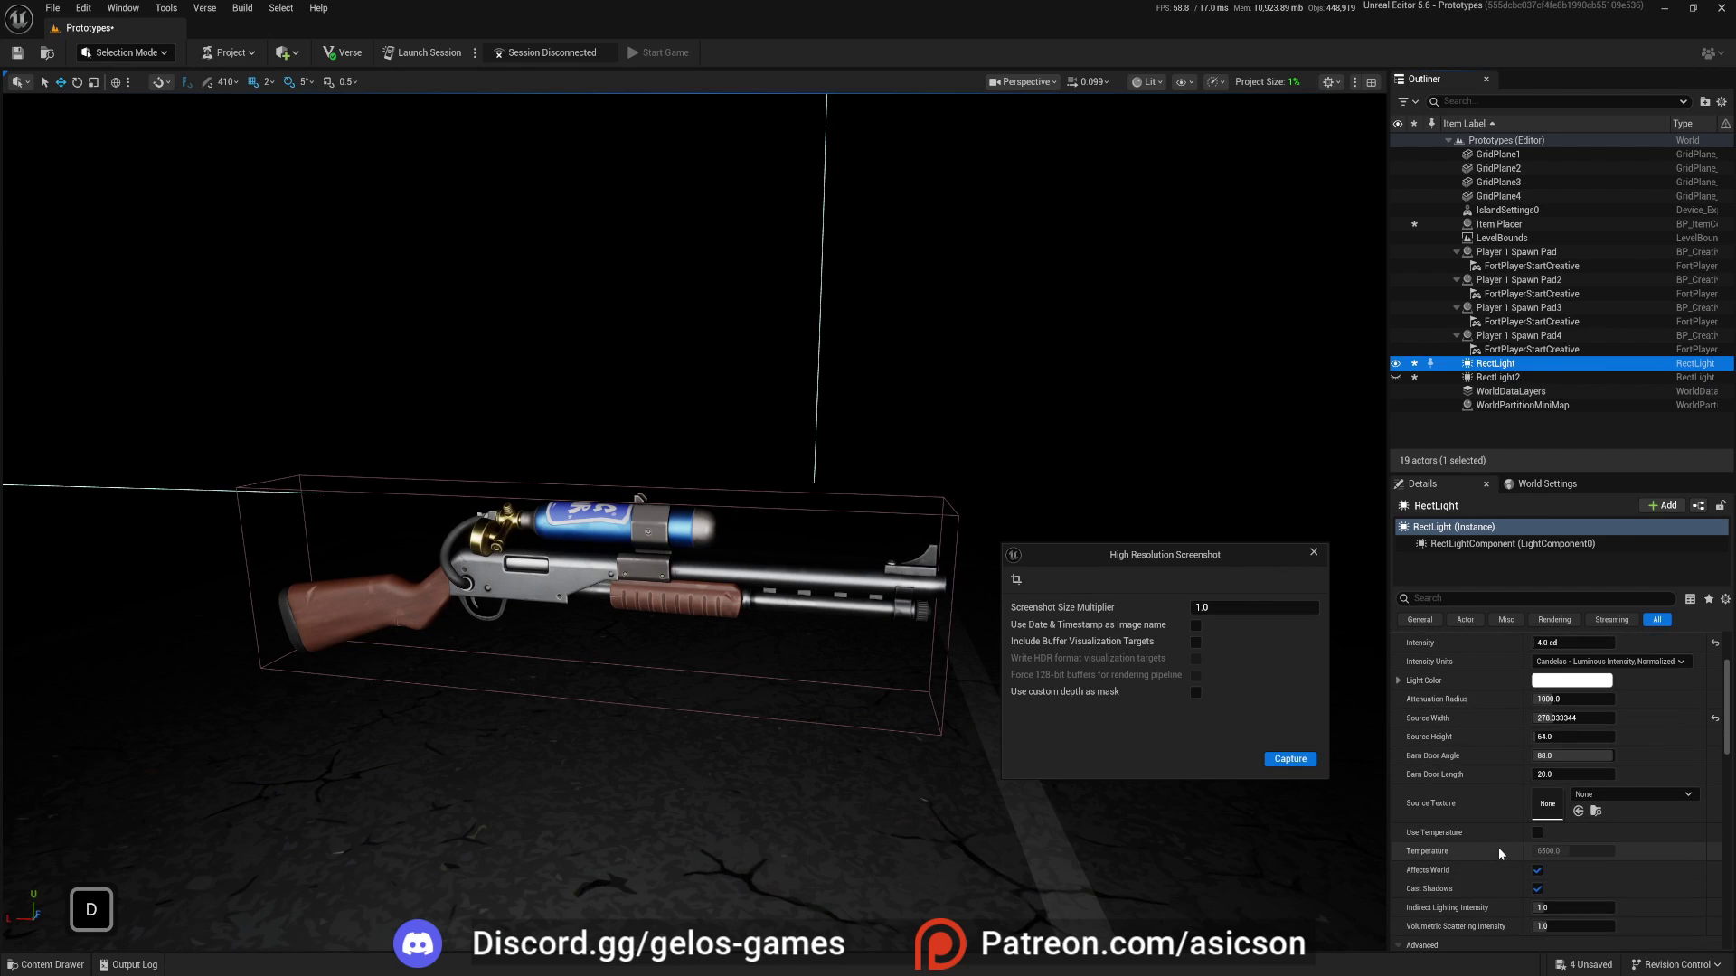
left_click(1537, 889)
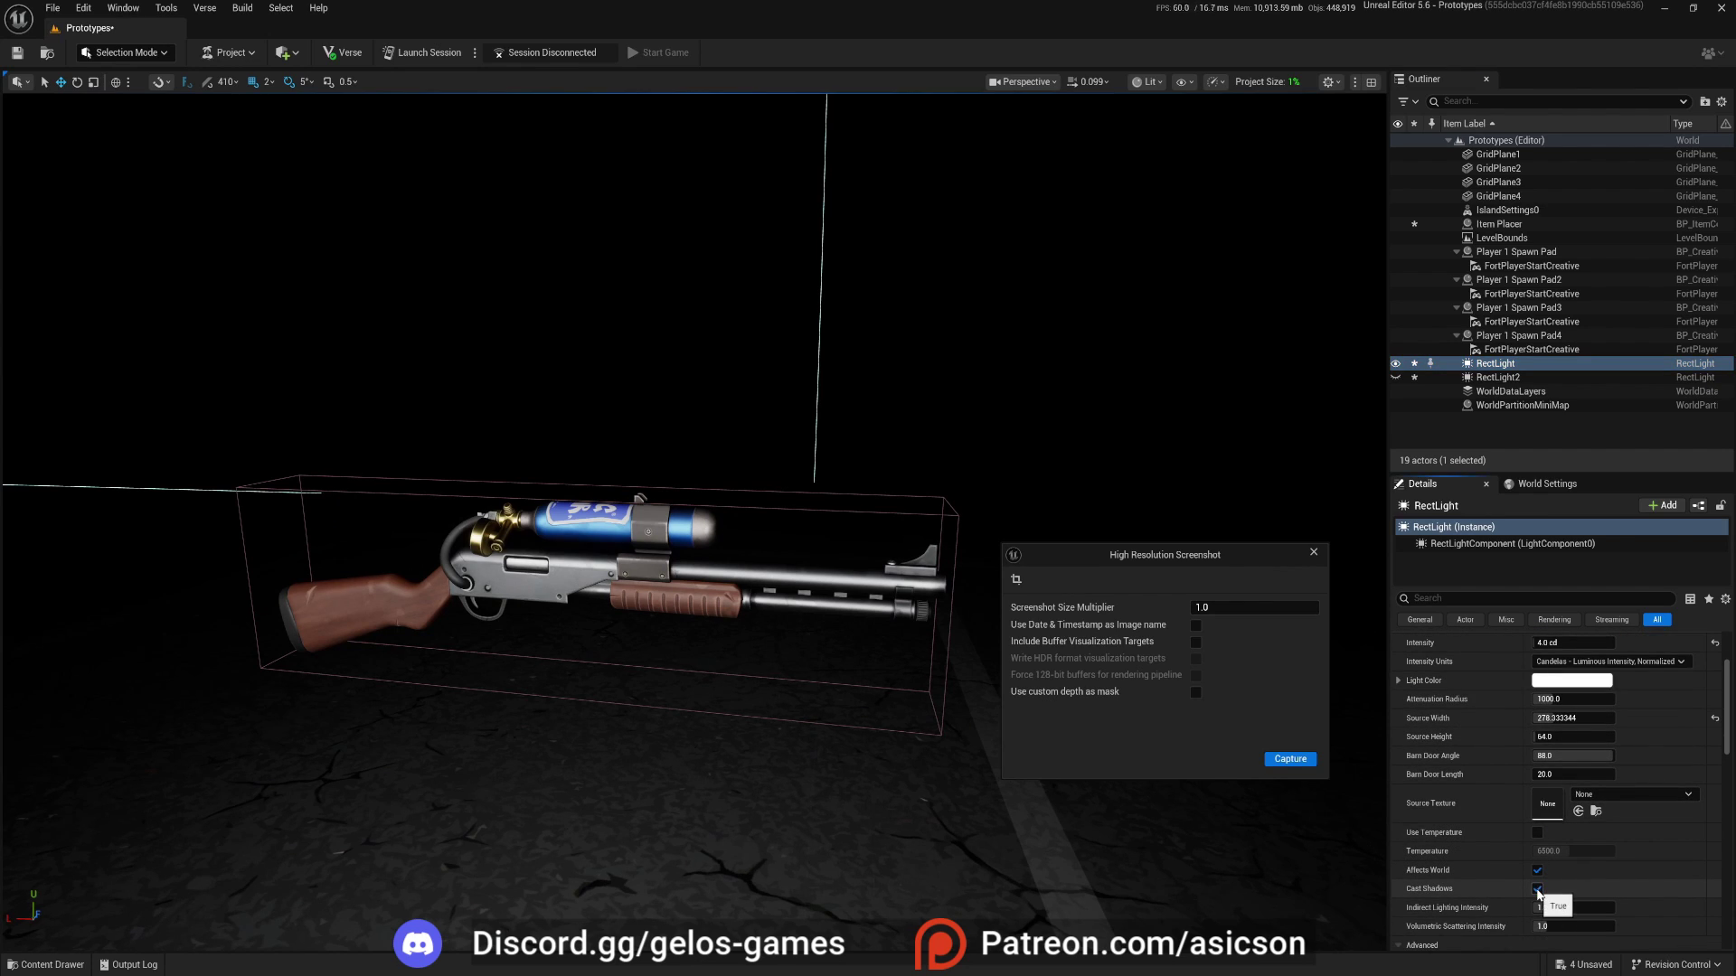
key("q")
key("w")
key("d")
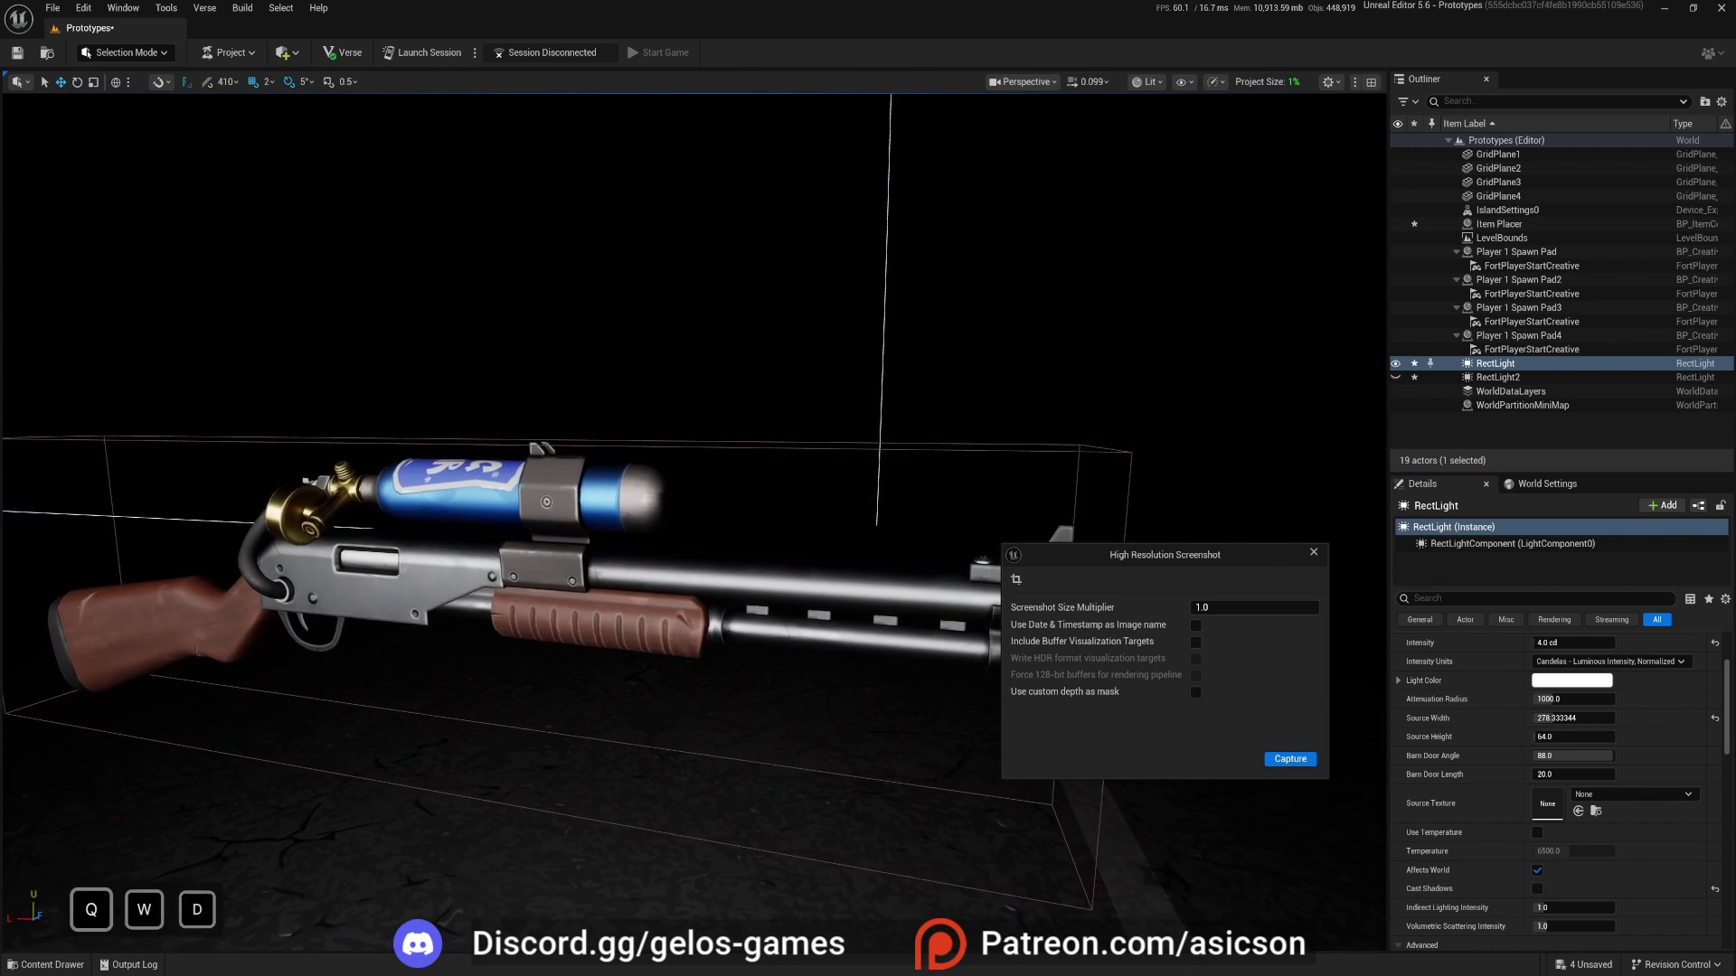
key("a")
key("s")
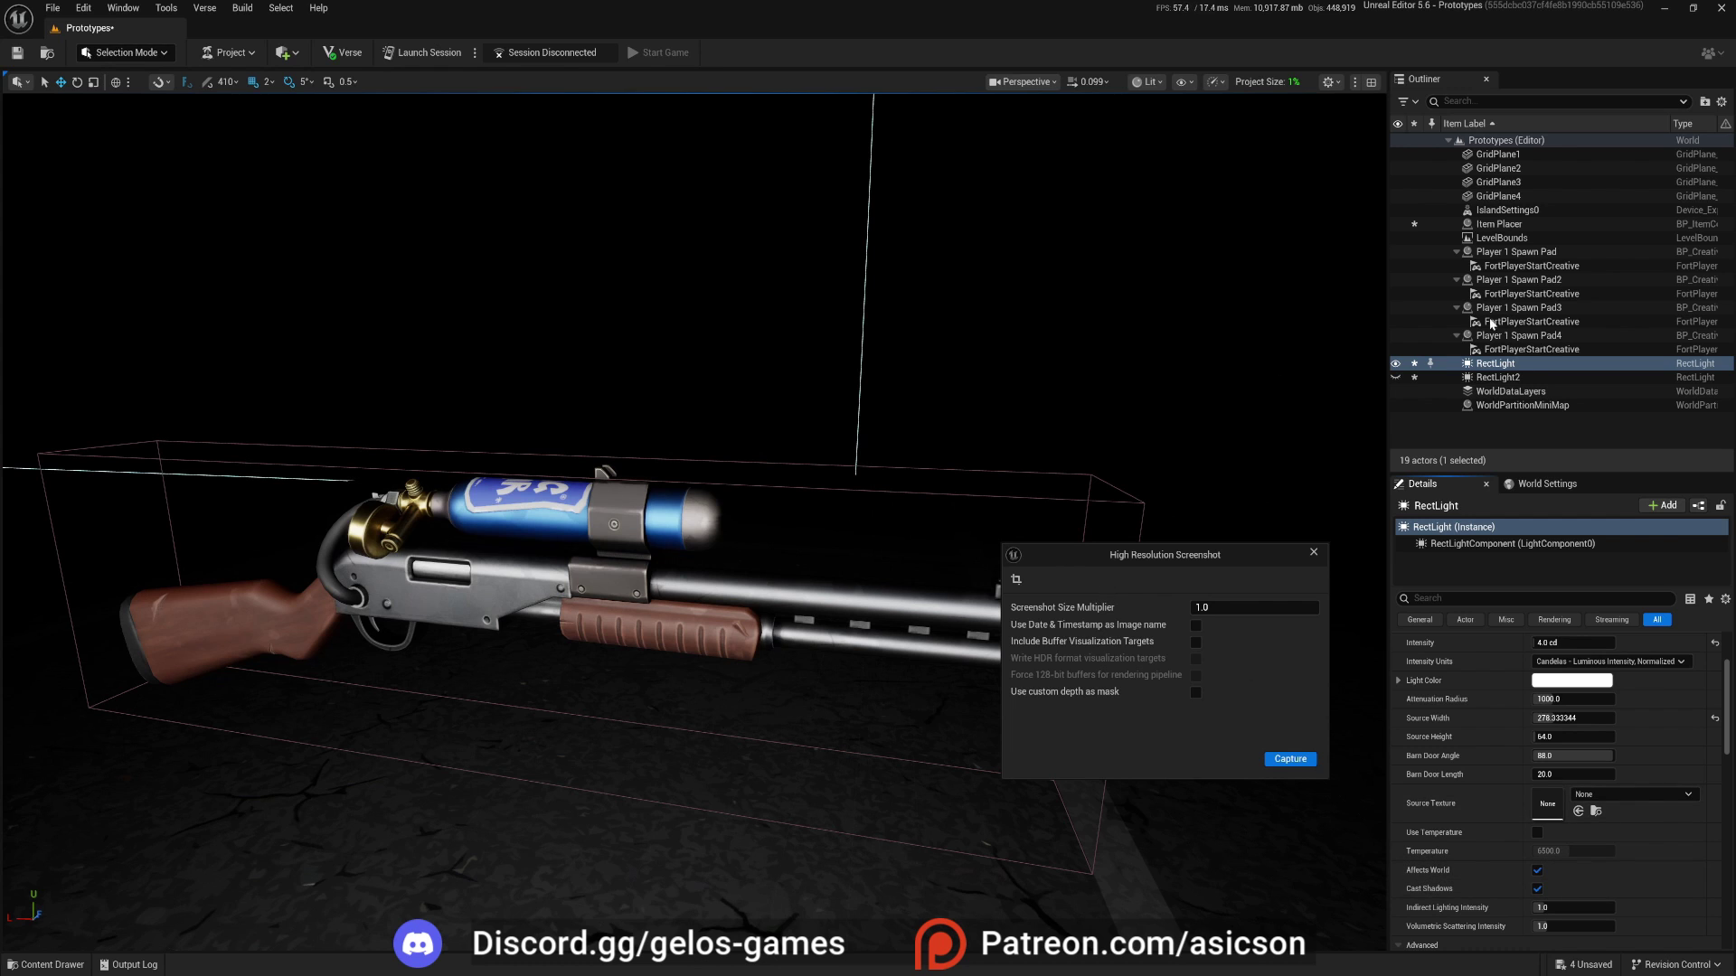
Select the second Rect Light and shift it sideways toward the muzzle end of the shotgun.
key("a")
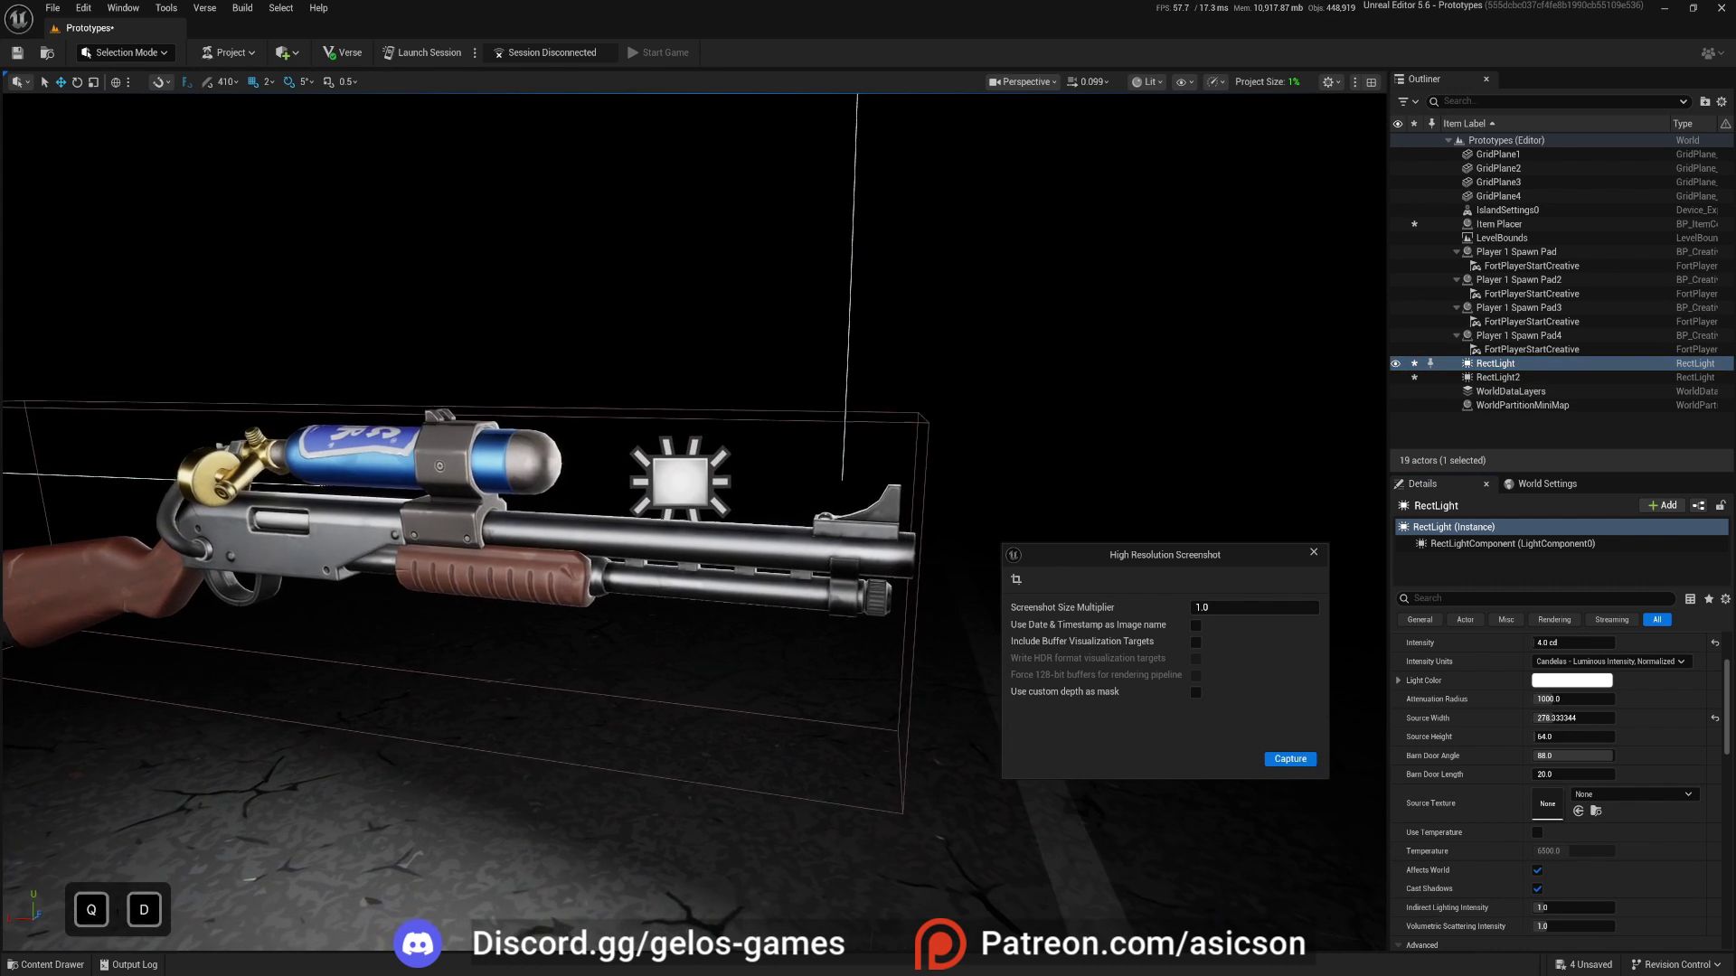
key("a")
key("e")
right_click_drag(725, 506, 616, 511)
key("s")
key("d")
key("q")
scroll(688, 493, "up", 2)
key("w")
left_click(617, 511)
key("a")
key("w")
left_click_drag(634, 531, 732, 526)
key("d")
key("w")
right_click_drag(732, 525, 641, 510)
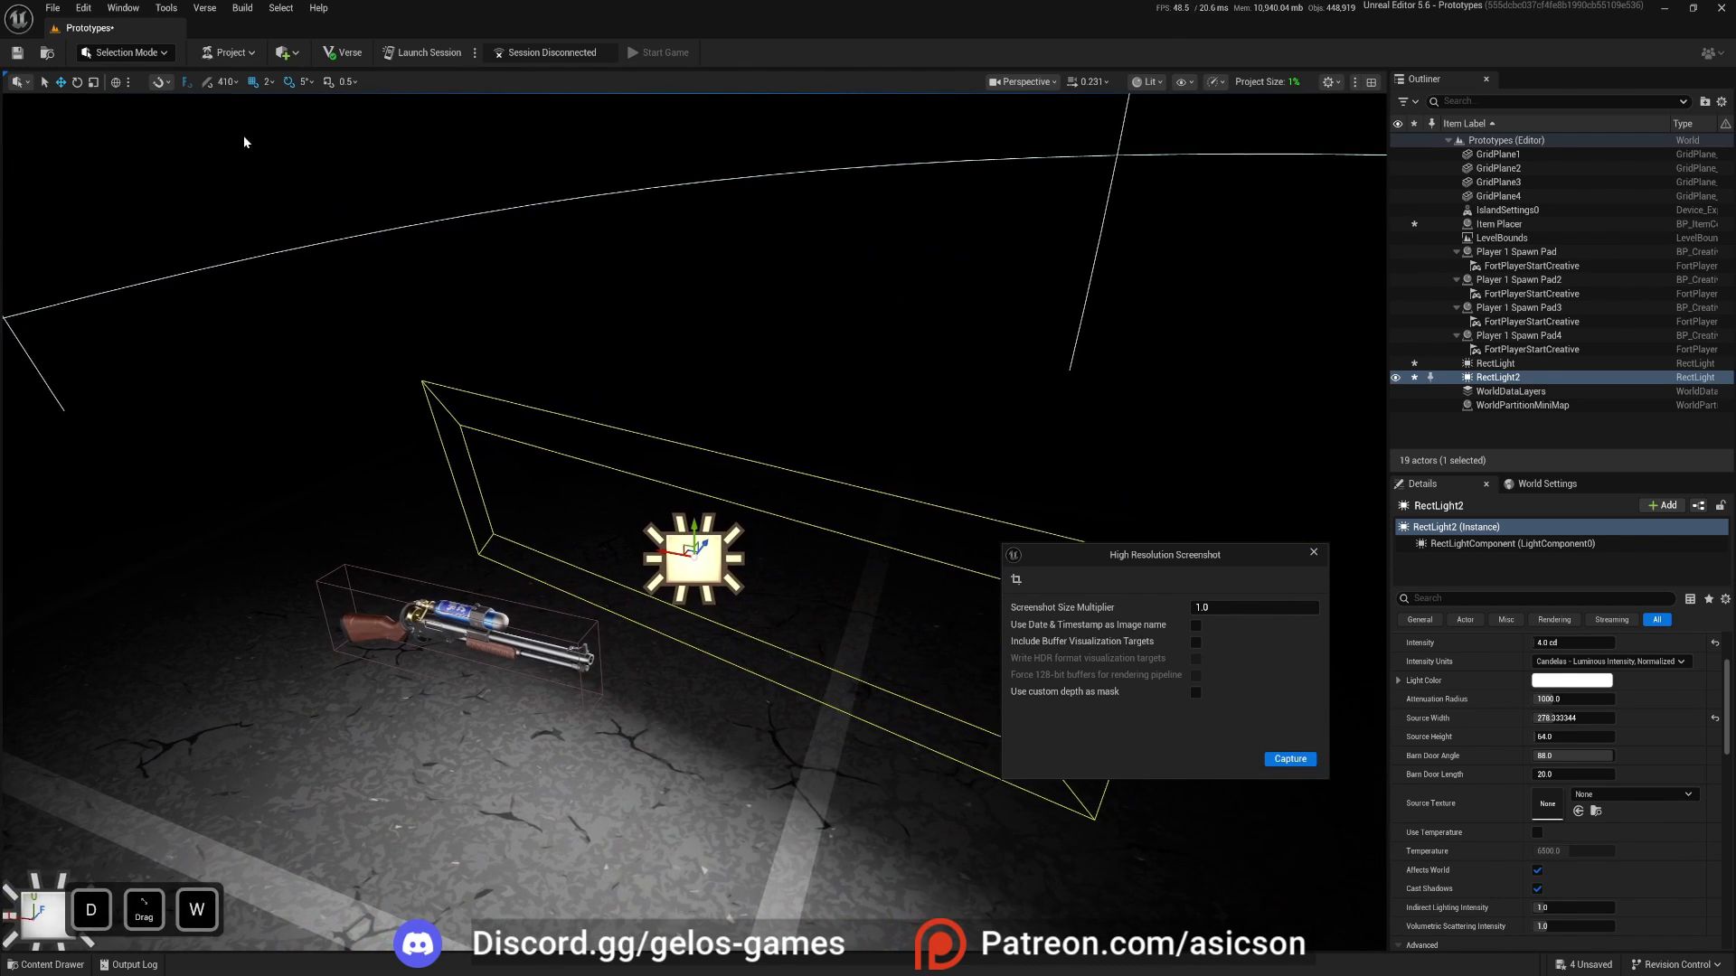
Switch the transform coordinate space, then reposition and rotate the second Rect Light to aim down at the shotgun.
left_click(116, 83)
right_click_drag(542, 425, 542, 425)
key("d")
key("w")
key("q")
left_click_drag(550, 416, 619, 375)
key("a")
key("s")
right_click_drag(619, 375, 669, 379)
key("e")
mouse_move(565, 492)
left_mouse_down()
mouse_move(561, 452)
mouse_move(526, 495)
mouse_move(544, 470)
left_mouse_up()
key("a")
key("w")
right_click_drag(544, 470, 547, 421)
scroll(544, 479, "down", 2)
key("e")
scroll(547, 448, "down", 2)
key("w")
key("s")
Try an intensity of 1 cd on the second Rect Light and inspect the shotgun up close.
left_click(1561, 643)
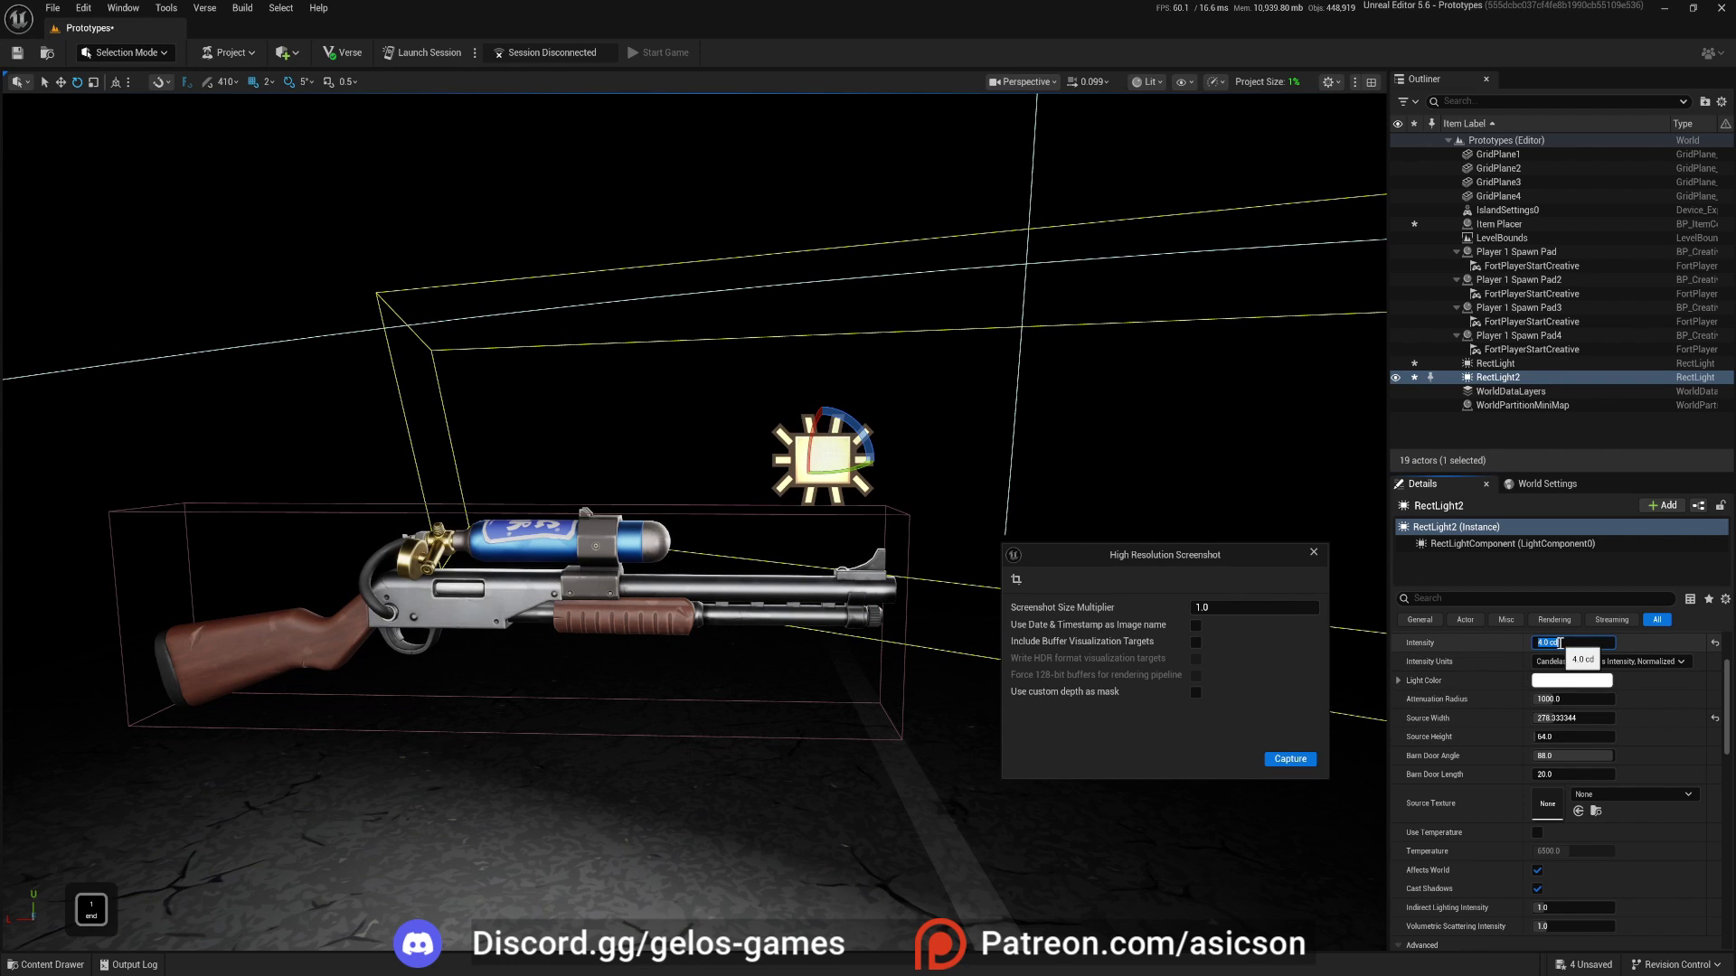
type("1")
key("Return")
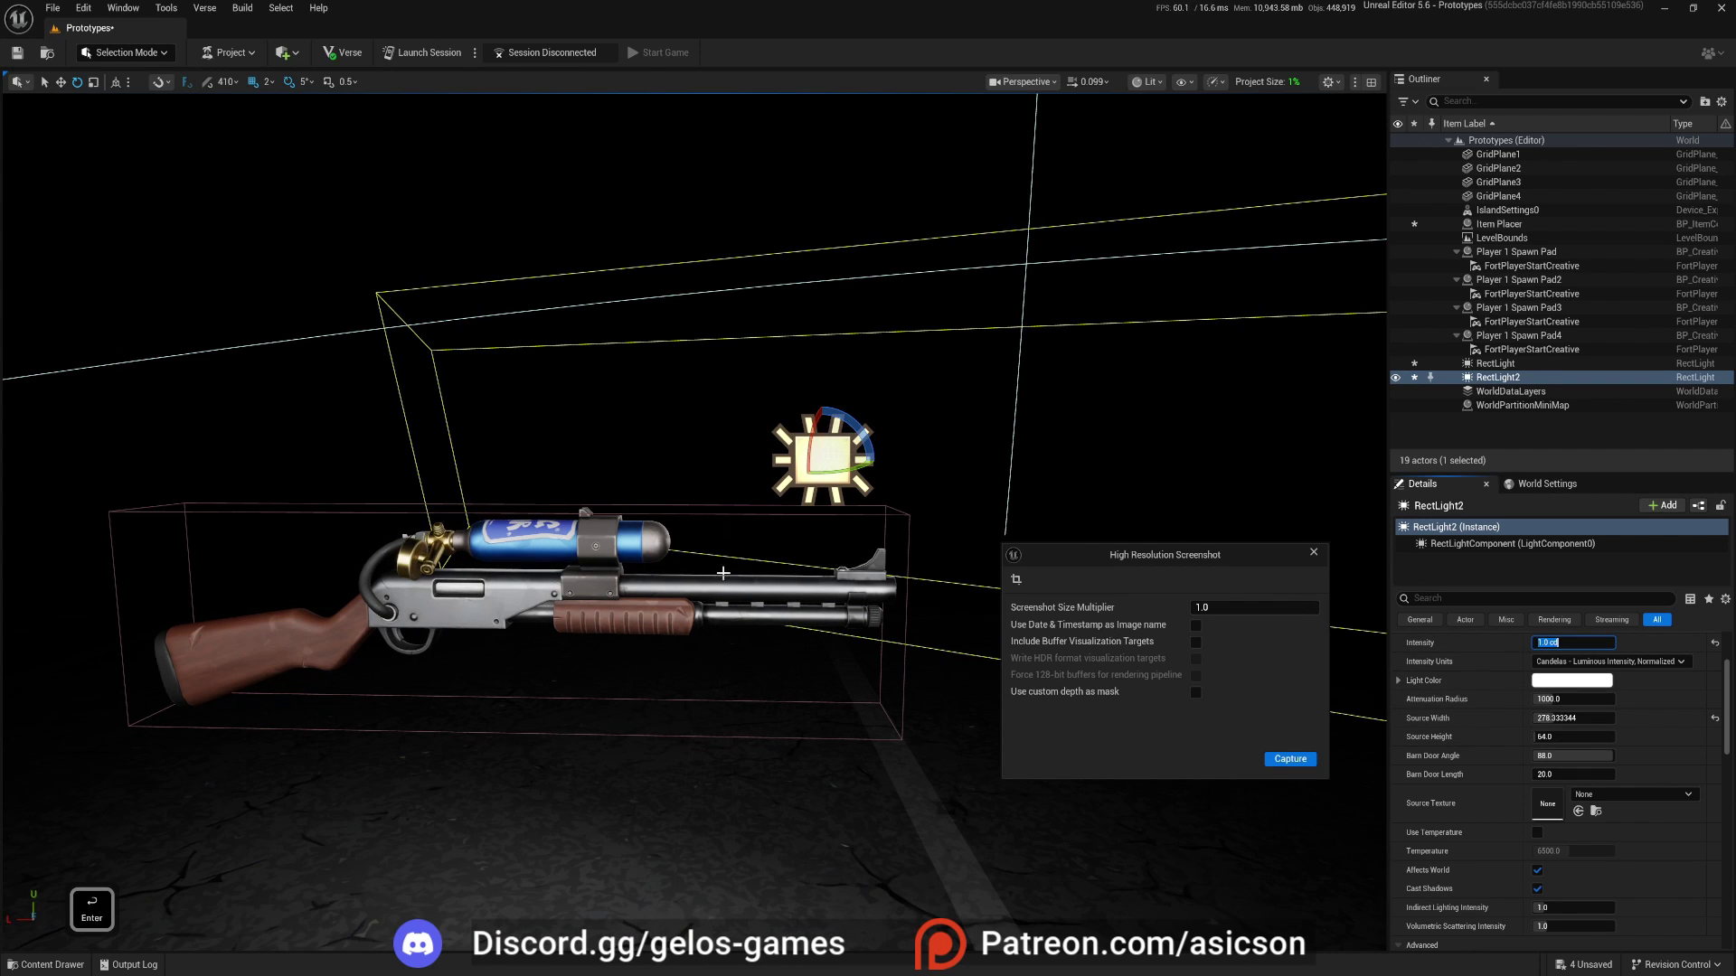
right_click_drag(723, 573, 660, 623)
key("w")
key("d")
key("e")
key("s")
key("q")
key("a")
key("q")
Increase the second Rect Light's source height to about 349 and set its intensity to 2 cd.
left_click_drag(1553, 737, 1596, 737)
left_click(1560, 643)
type("2")
key("Return")
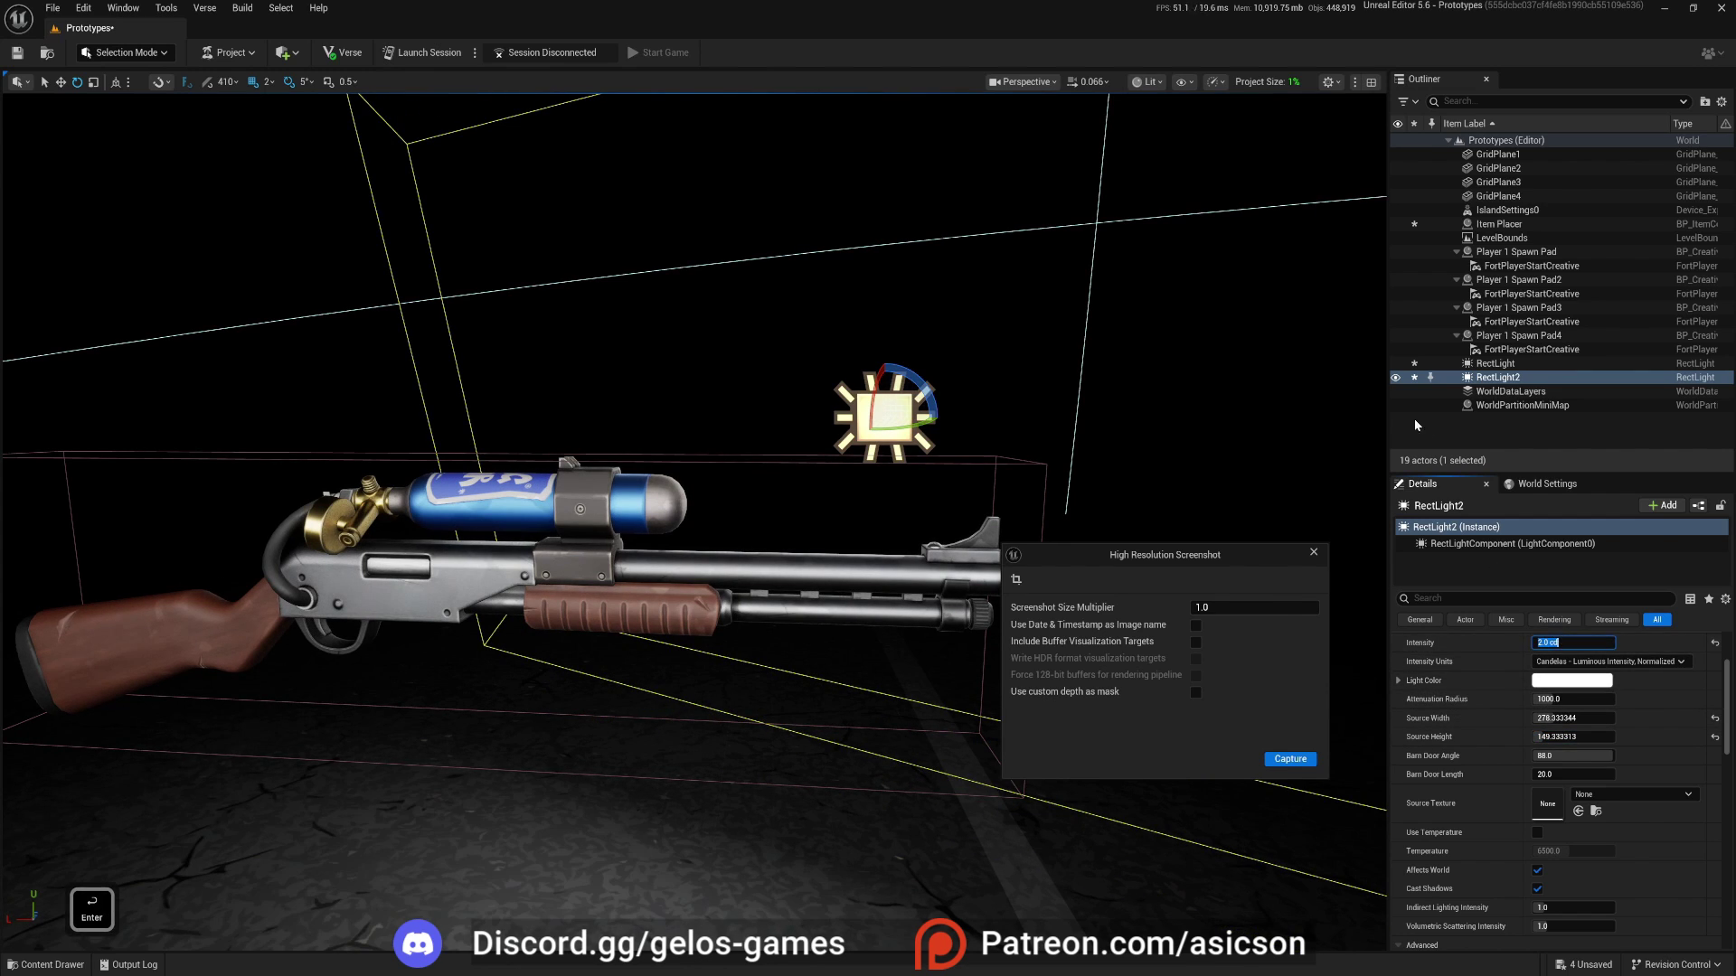
Toggle the second Rect Light on and off repeatedly to compare its larger, adjusted lighting on the shotgun.
left_click(1396, 378)
left_click(1397, 378)
left_click(1397, 378)
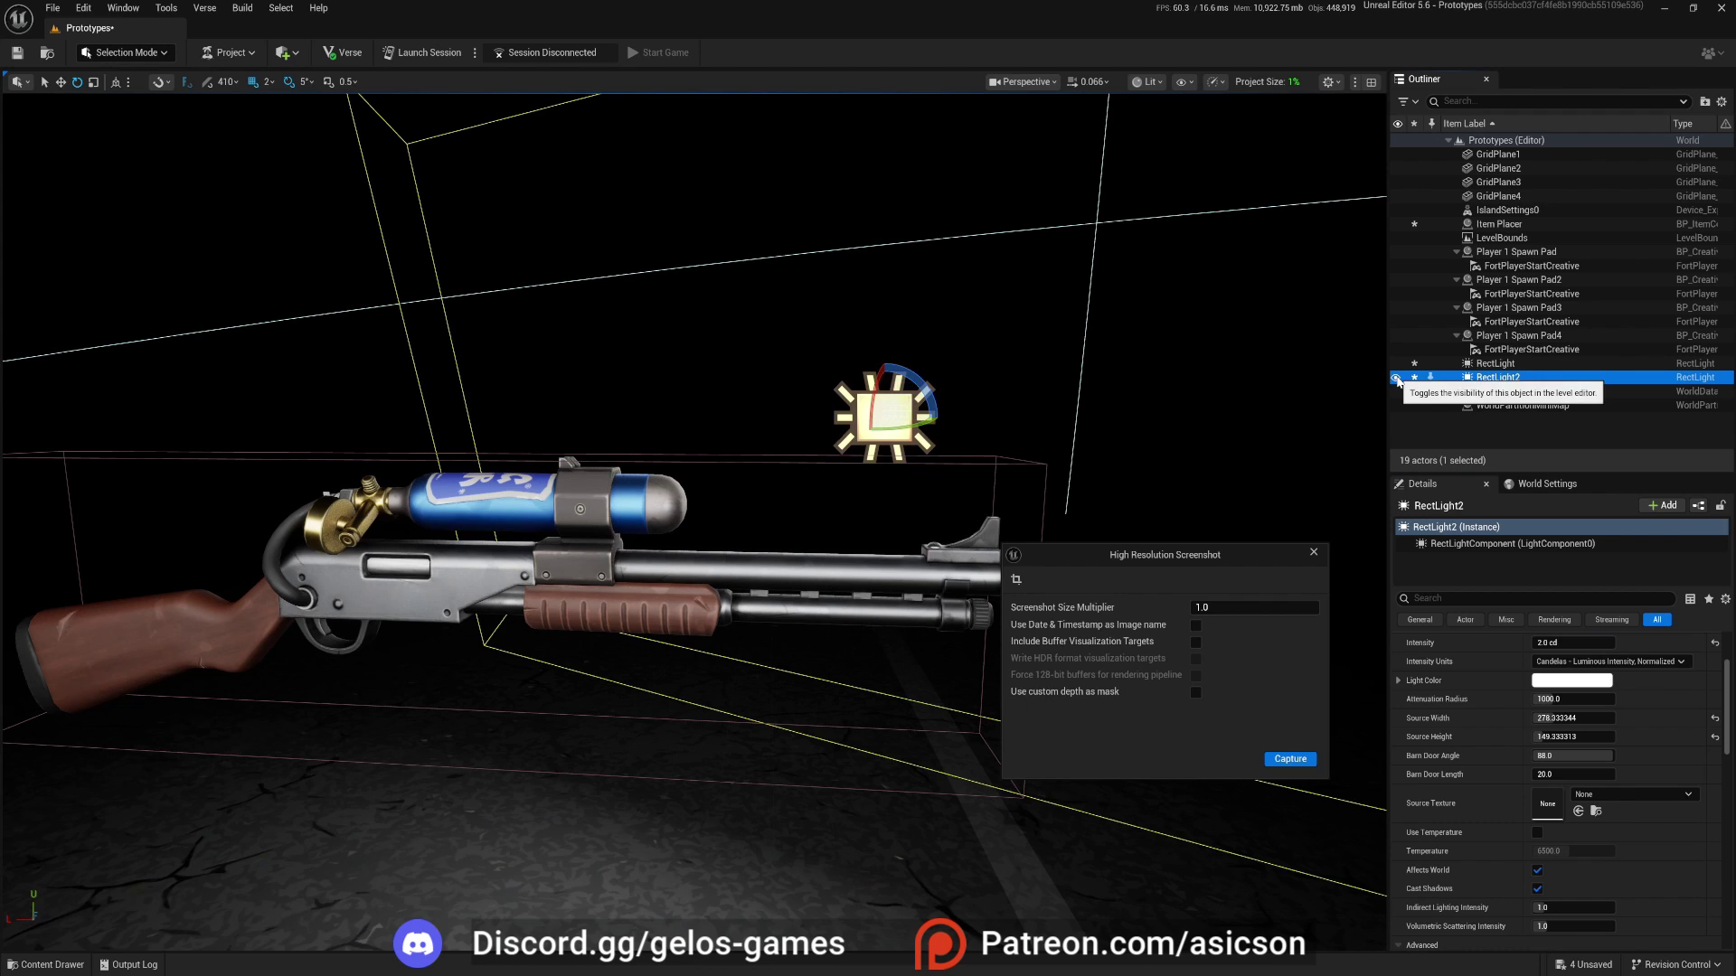
left_click(1397, 378)
left_click(1396, 378)
left_click(1396, 378)
left_click(1397, 378)
left_click(1397, 378)
left_click(1397, 378)
left_click(1397, 377)
Duplicate the second Rect Light and move the copy sideways toward the shotgun's stock end.
key("a")
right_click_drag(871, 539, 814, 515)
scroll(868, 538, "up", 2)
key("s")
key("d")
key("q")
key("w")
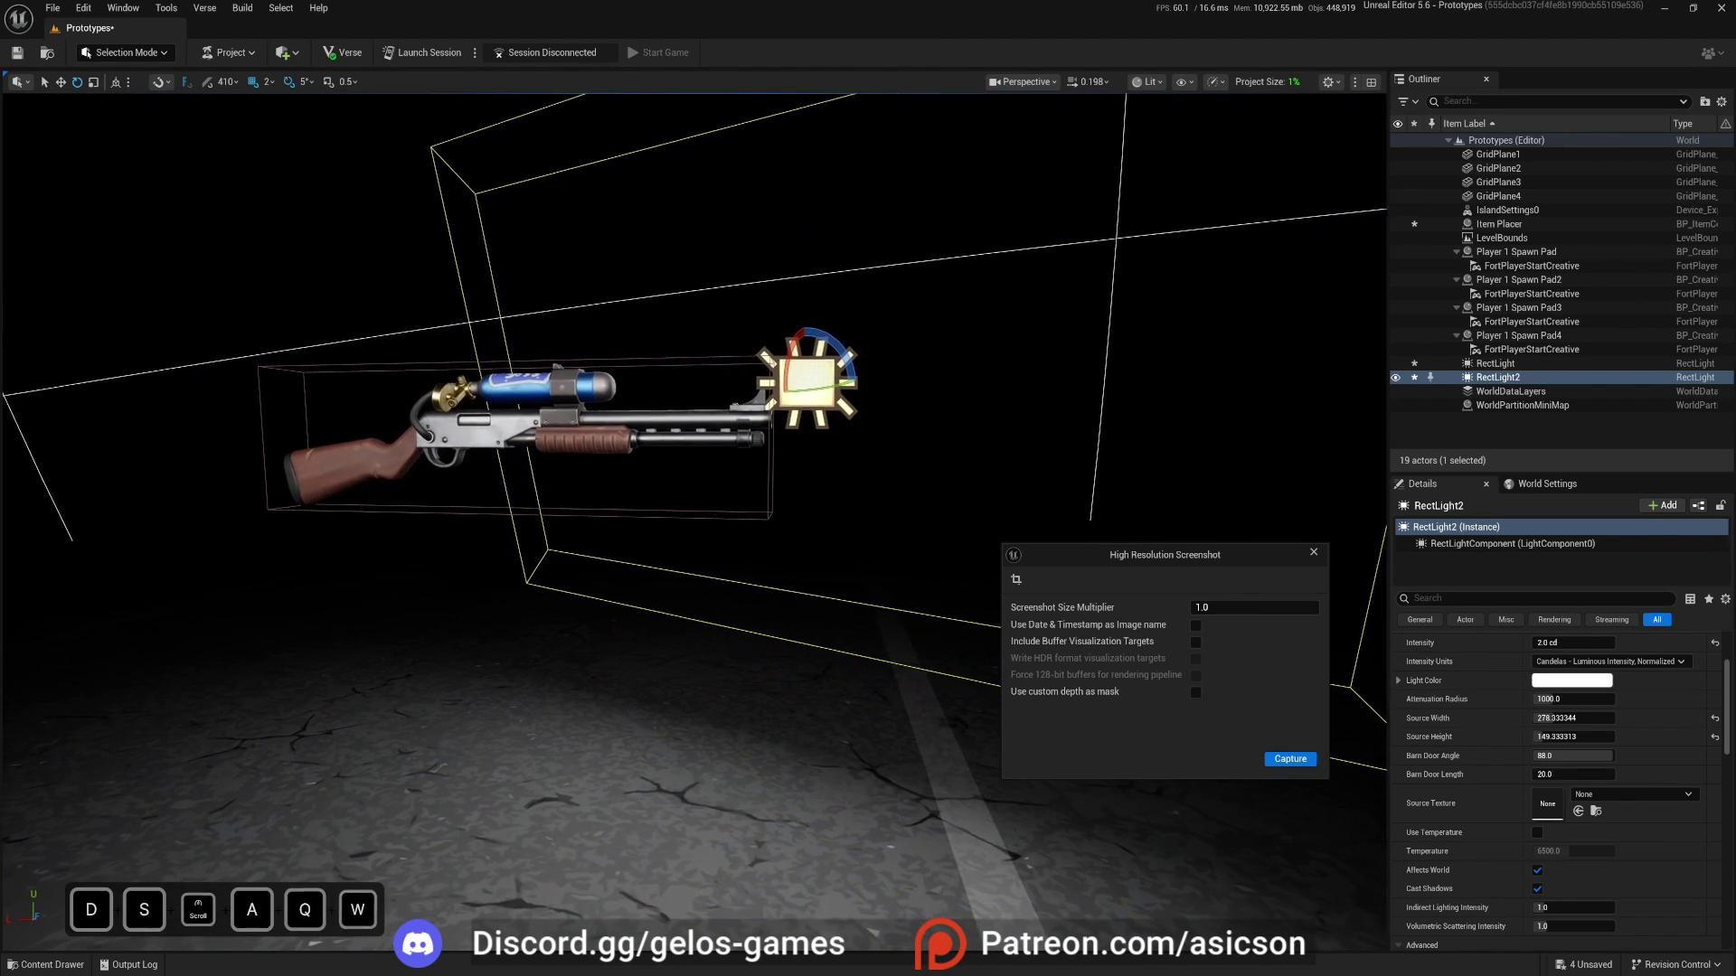
key("a")
key("e")
right_click_drag(571, 462, 575, 445)
key("s")
key("w")
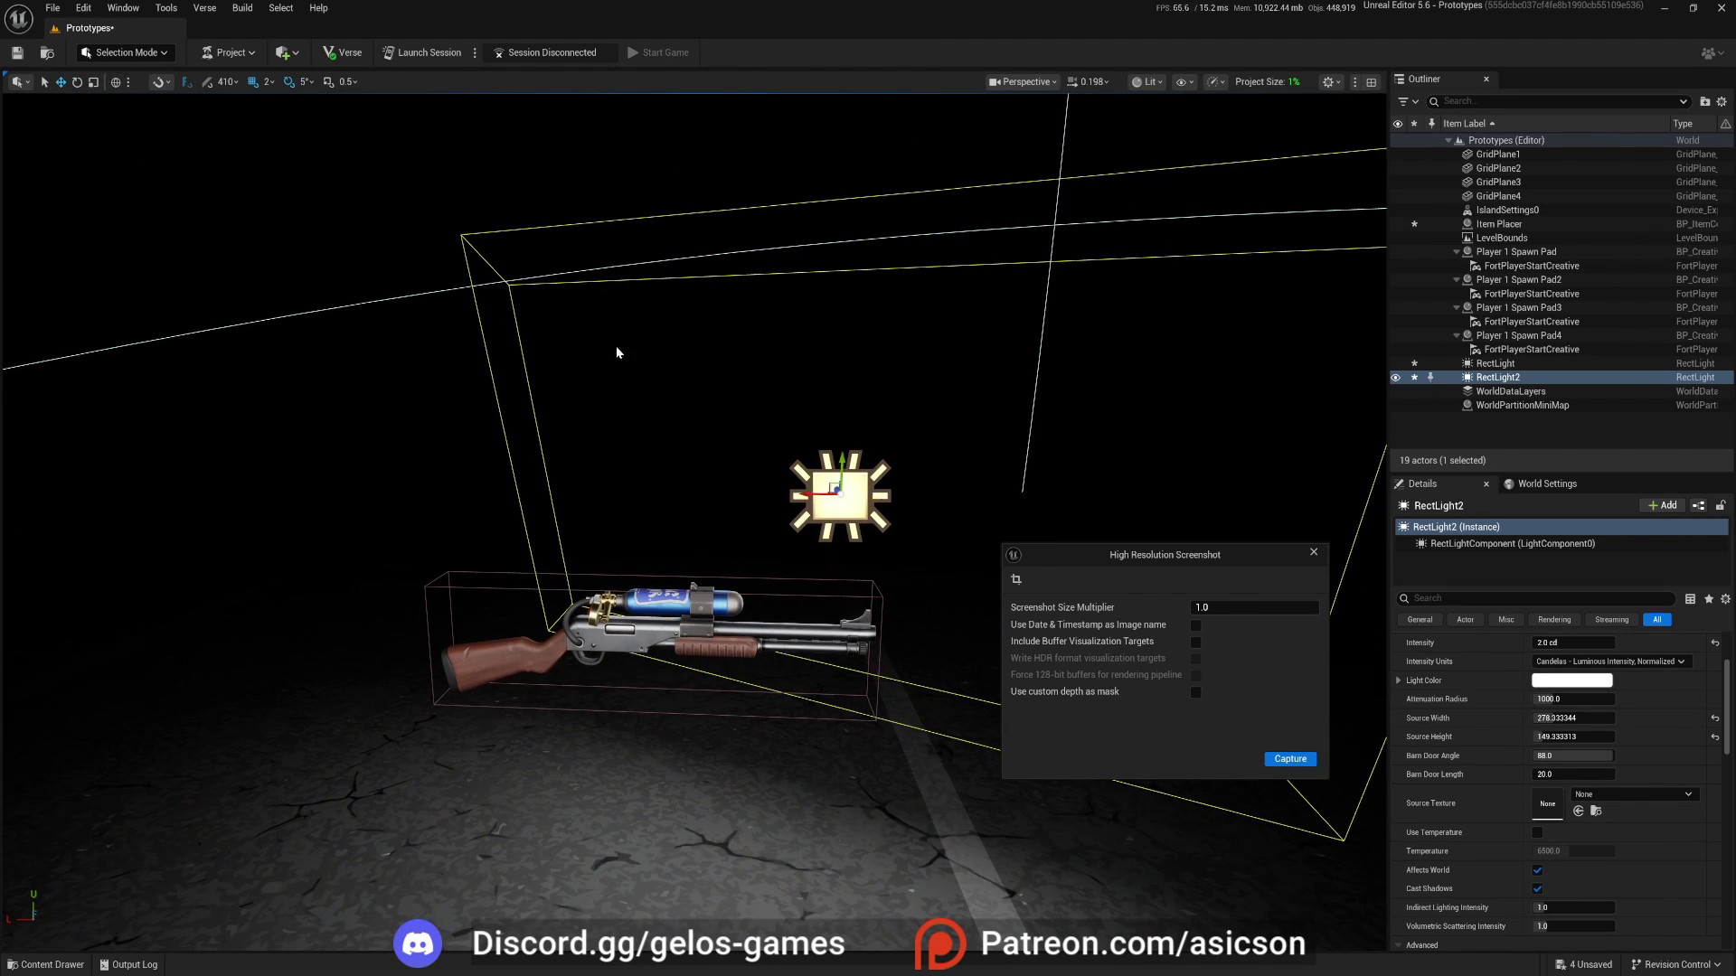
left_click_drag(804, 498, 583, 503, "alt")
key("e")
key("d")
key("e")
right_click_drag(583, 503, 526, 432)
Switch the transform coordinate space and rotate the third Rect Light to face the shotgun from the stock side.
left_click(116, 82)
key("e")
left_click_drag(635, 425, 633, 378)
key("a")
right_click_drag(633, 388, 723, 425)
key("w")
Lower the third Rect Light to just below the shotgun's stock.
left_click_drag(452, 506, 537, 625)
right_click_drag(537, 626, 470, 560)
key("d")
key("q")
mouse_move(627, 584)
right_mouse_down()
mouse_move(627, 533)
mouse_move(628, 584)
right_mouse_up()
key("a")
key("e")
scroll(627, 584, "down", 2)
key("s")
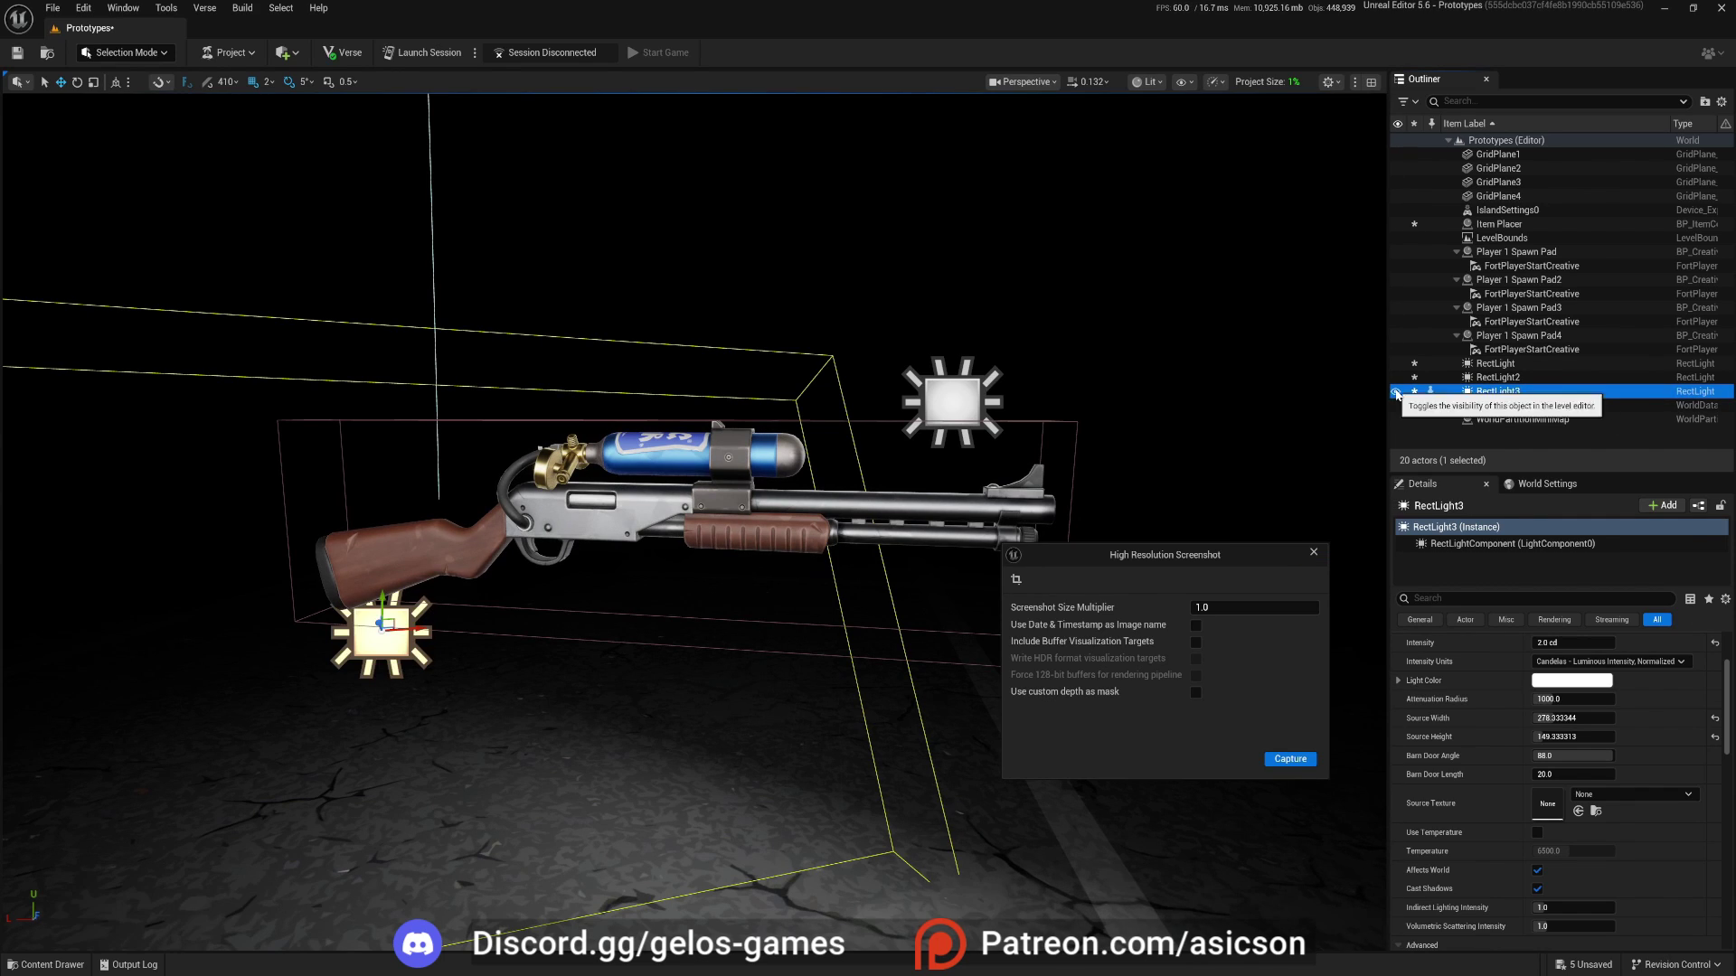
Set the third Rect Light's intensity to 0.5 cd and toggle its visibility to compare the lighting.
left_click(1573, 642)
type("1")
key("Return")
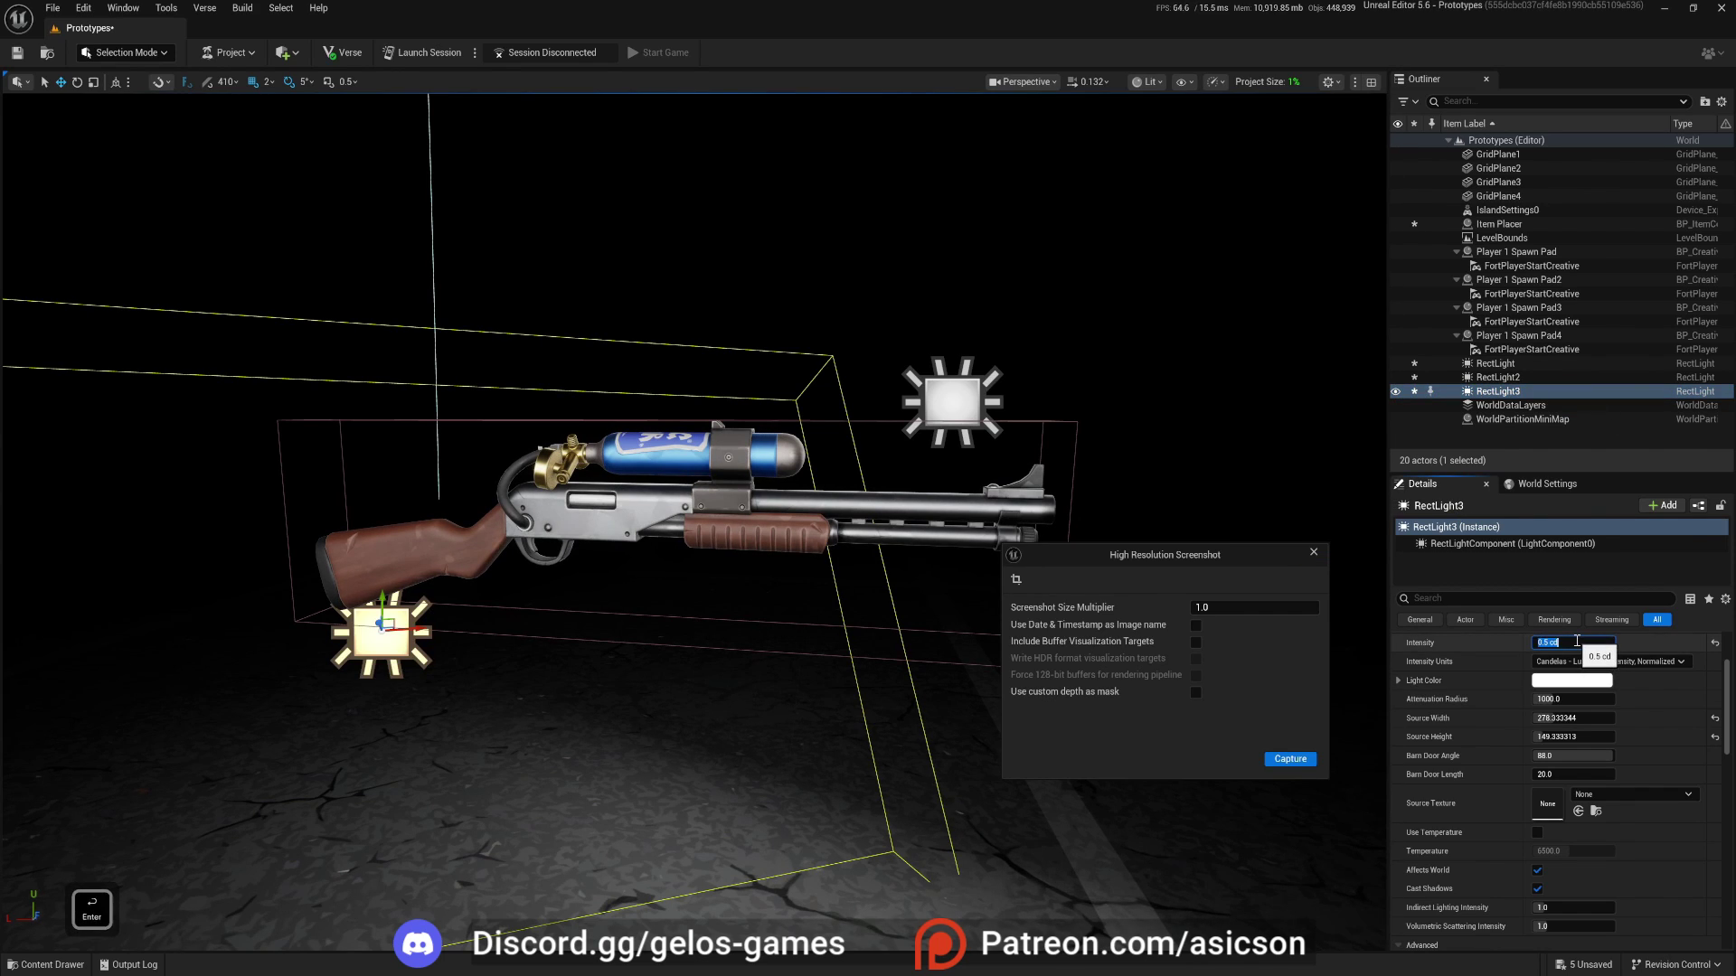
left_click(1395, 391)
left_click(1395, 391)
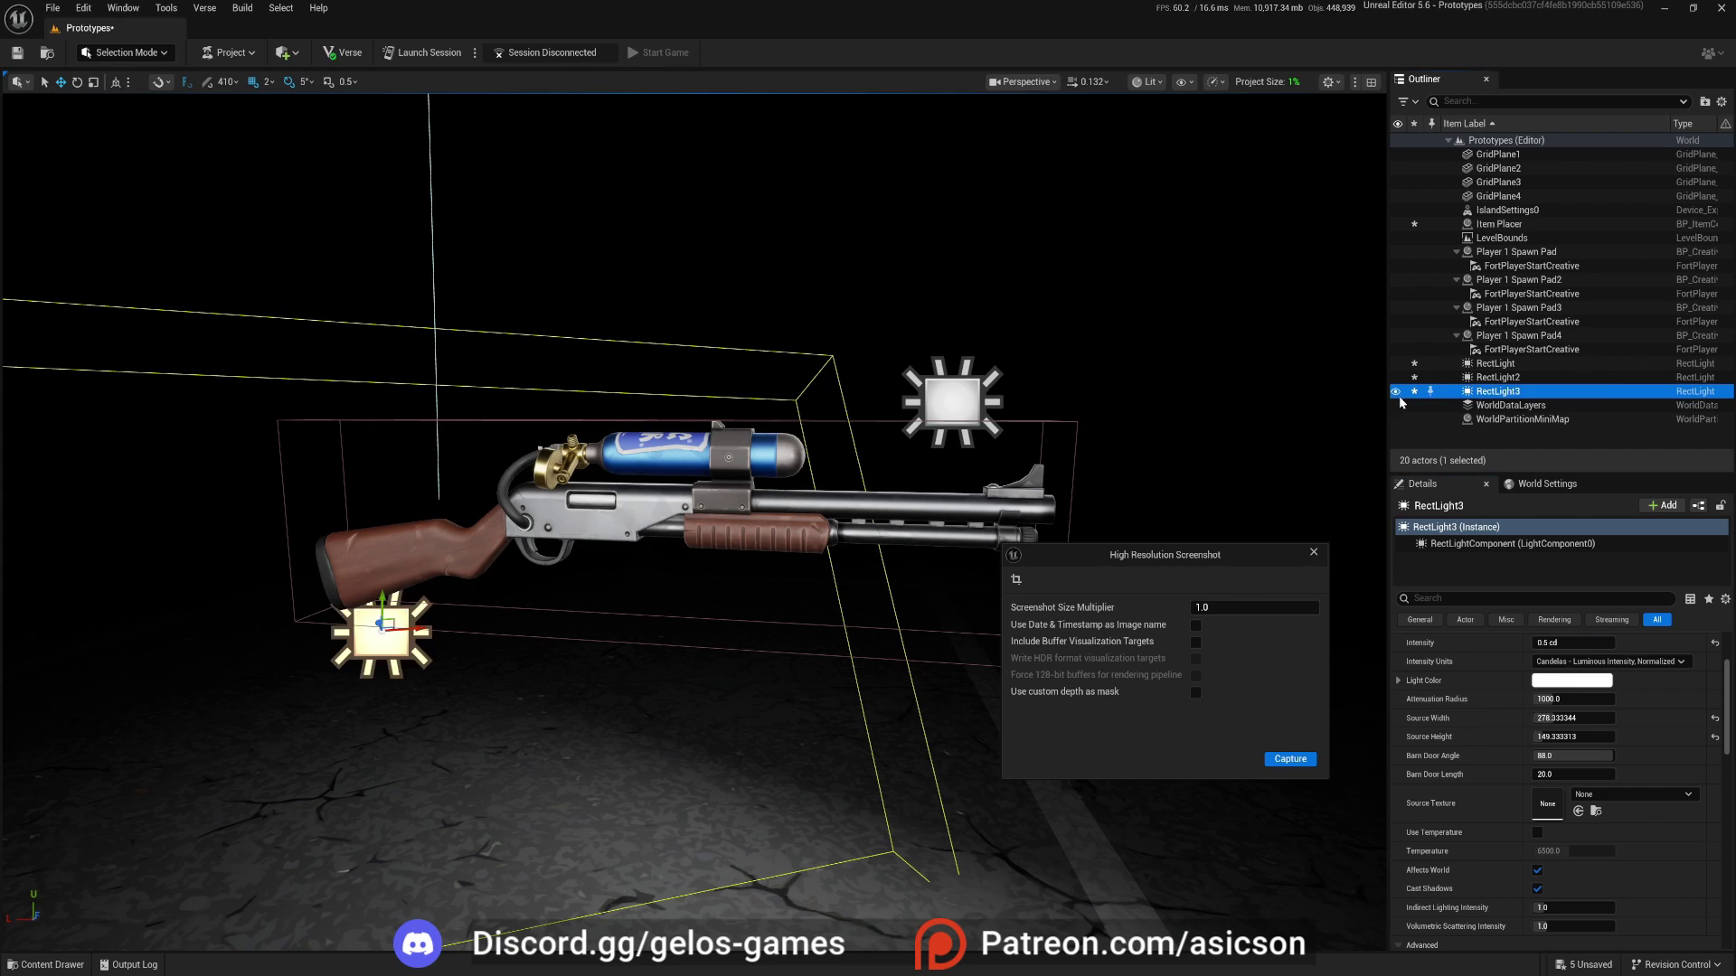
Set the third Rect Light's intensity to 1.0 cd.
left_click(1561, 642)
type("1.")
key("Return")
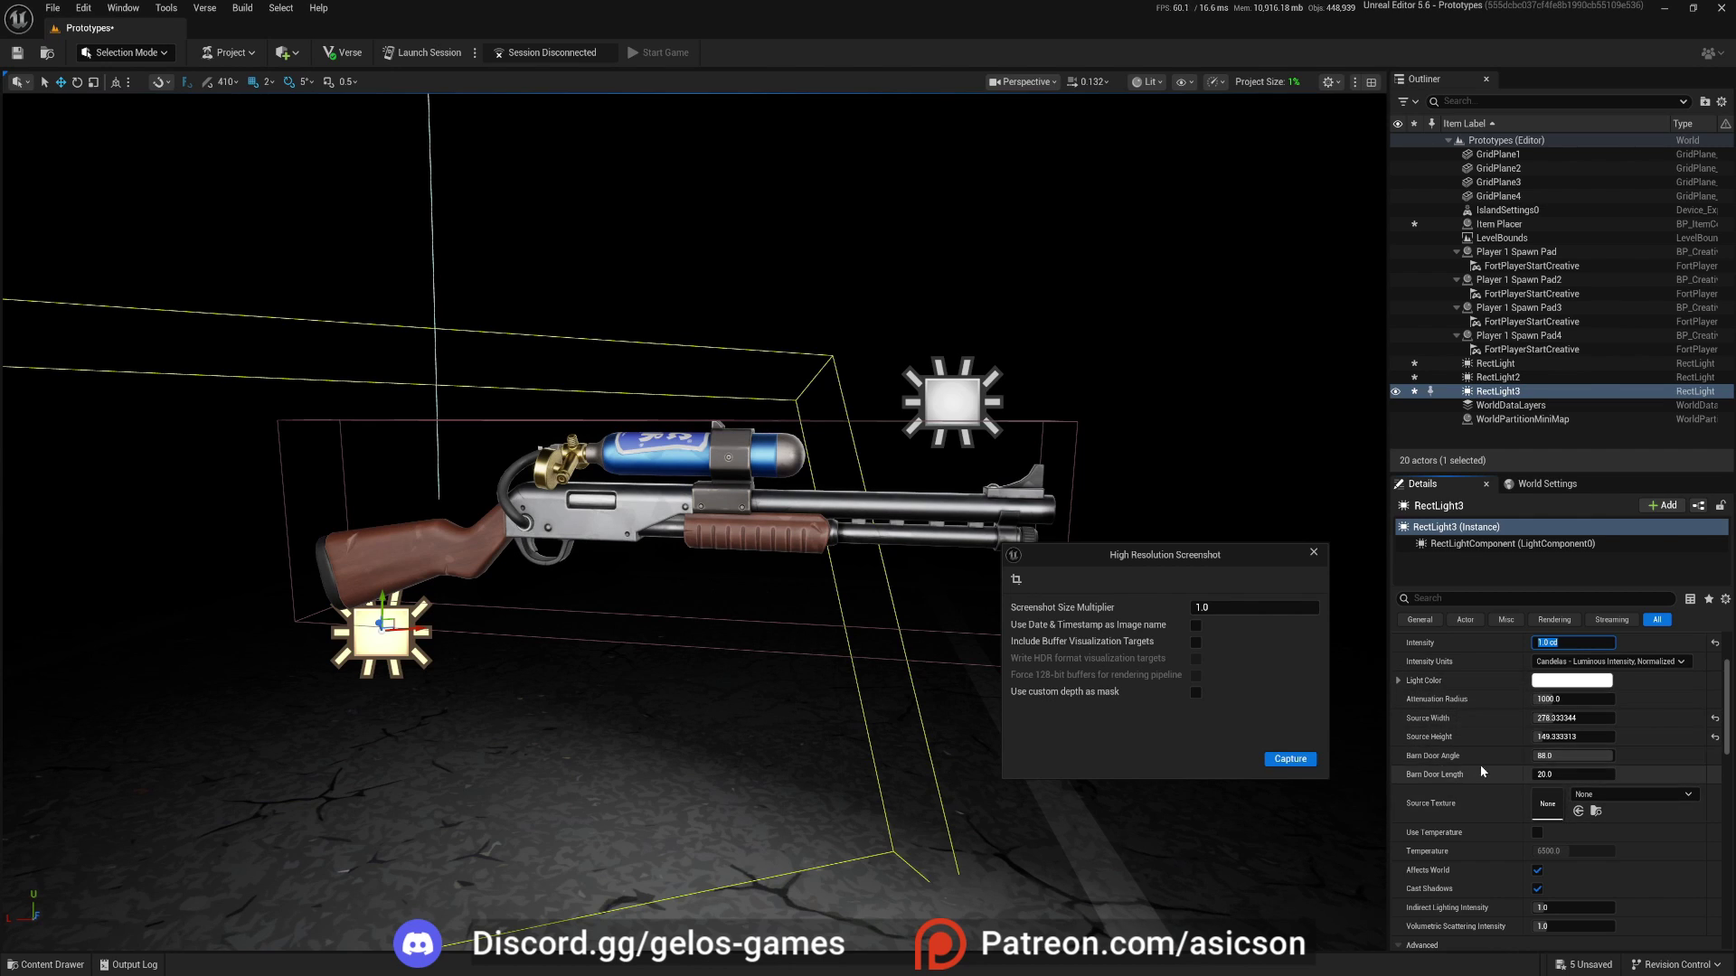
Try different Specular Scale values on the first Rect Light and return the setting to 1.0.
scroll(1482, 768, "down", 3)
scroll(1476, 769, "down", 1)
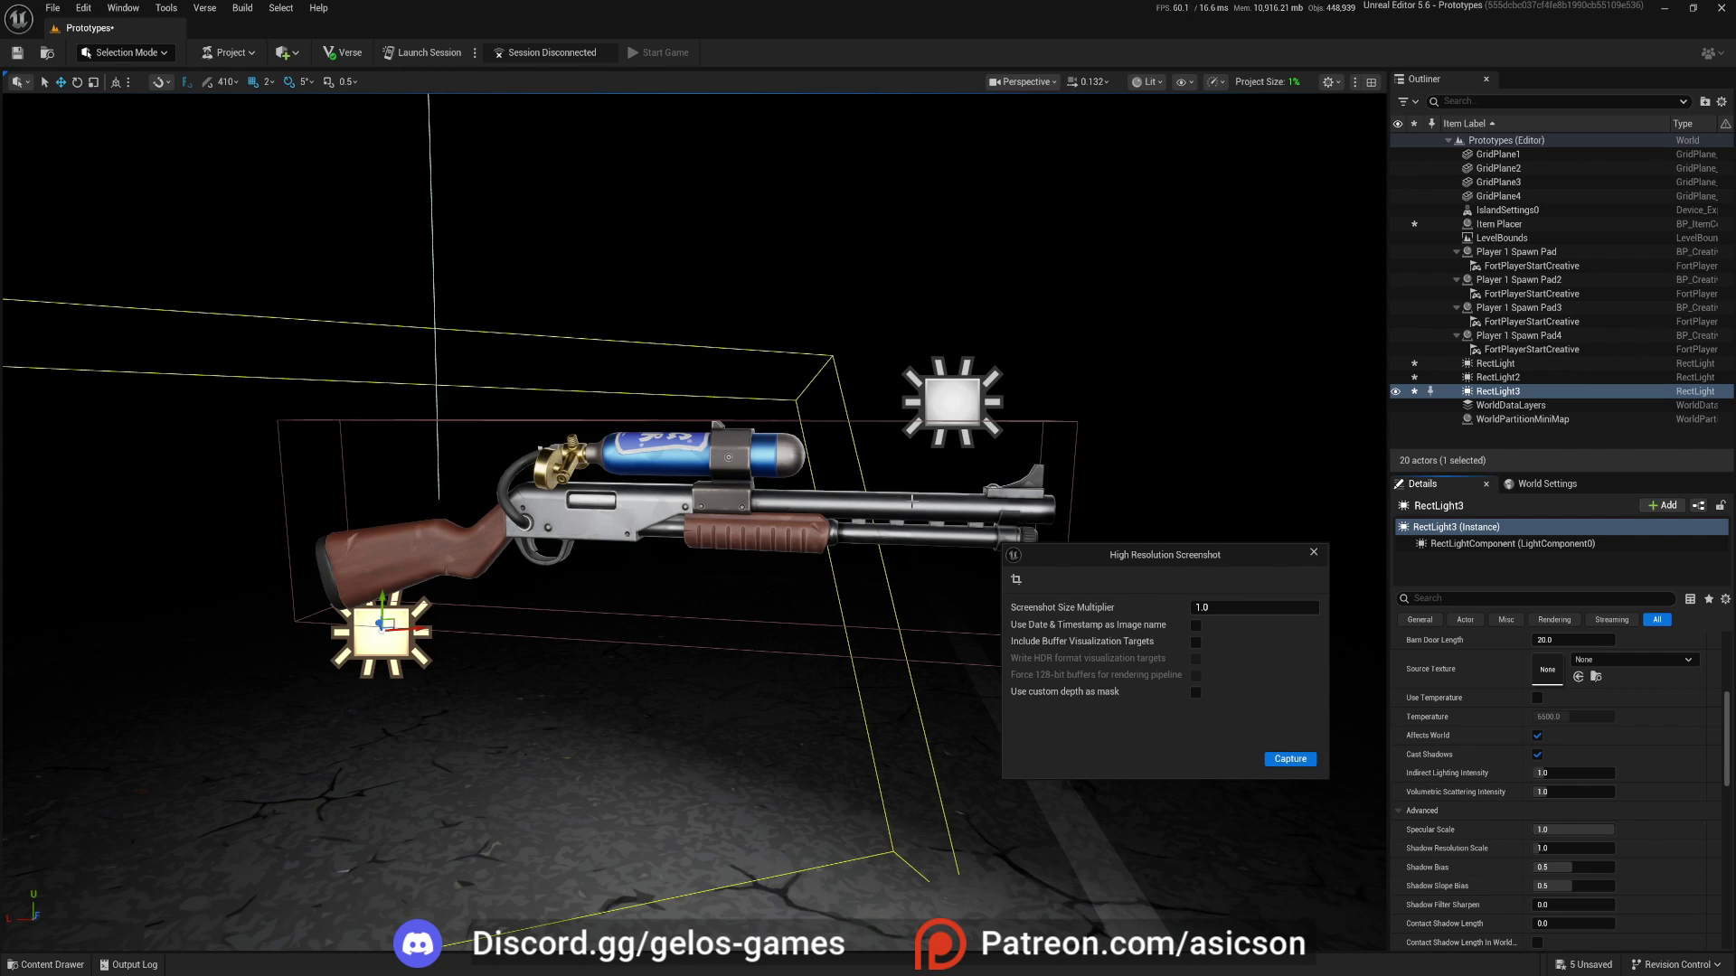
left_click(1494, 366)
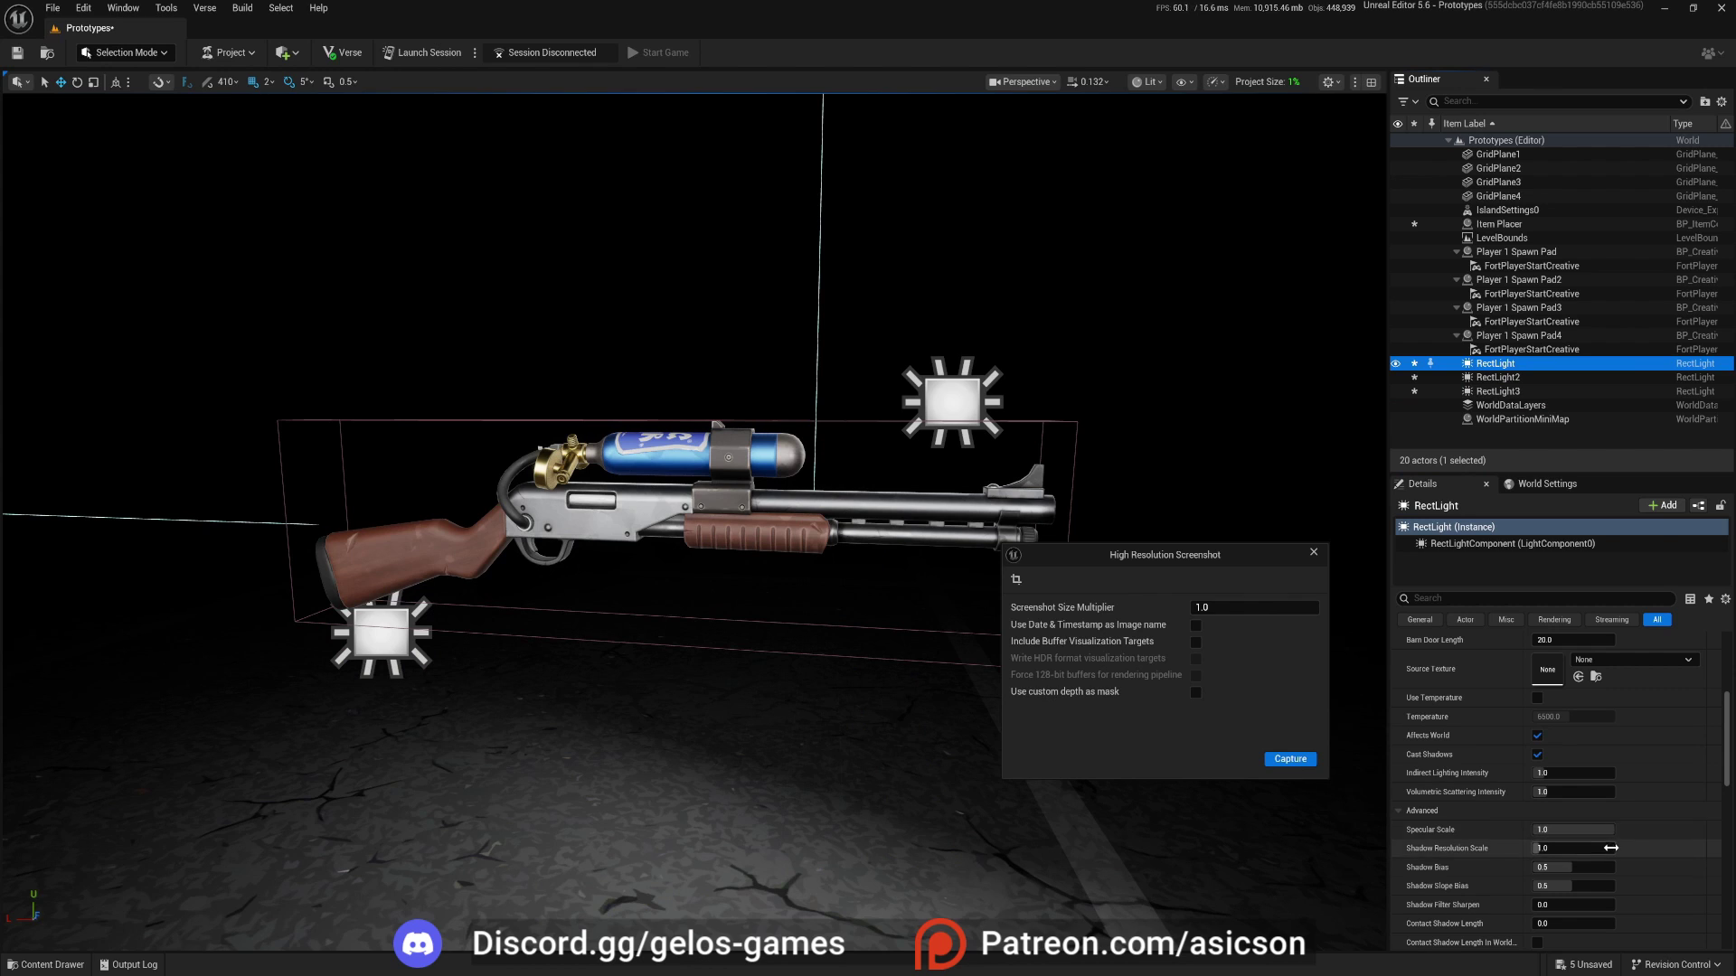
mouse_move(1613, 830)
left_mouse_down()
mouse_move(1536, 830)
mouse_move(1606, 830)
mouse_move(1588, 830)
left_mouse_up()
type("1")
key("Return")
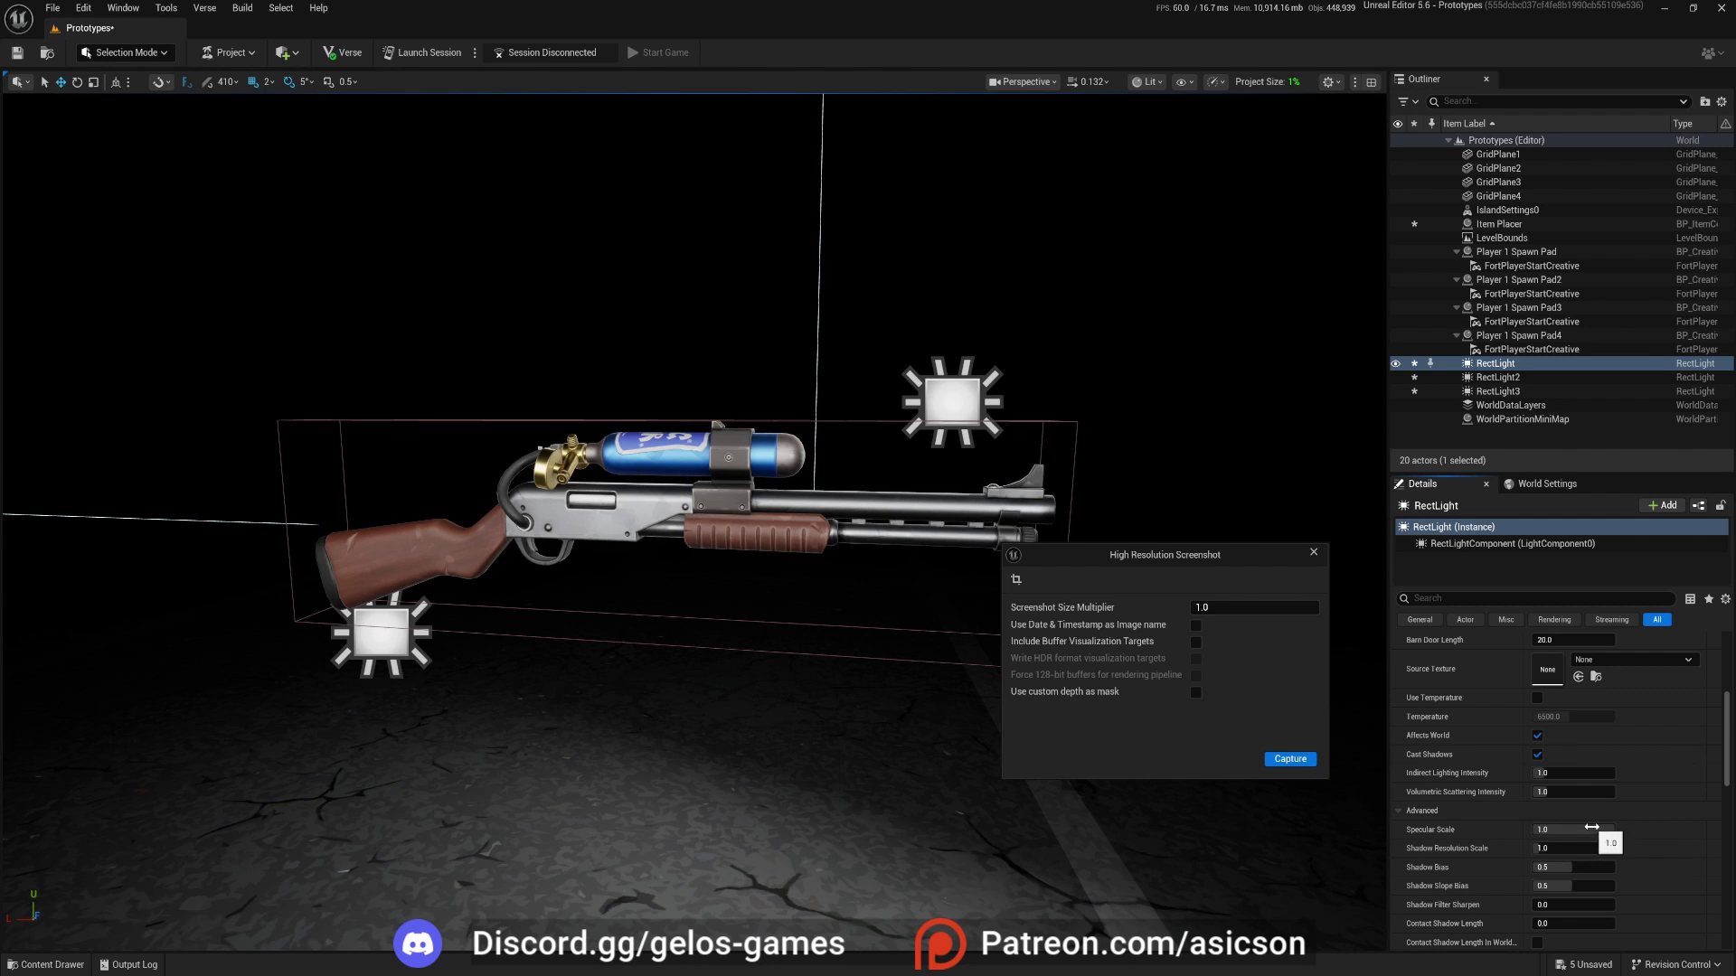
left_click_drag(1609, 830, 1586, 830)
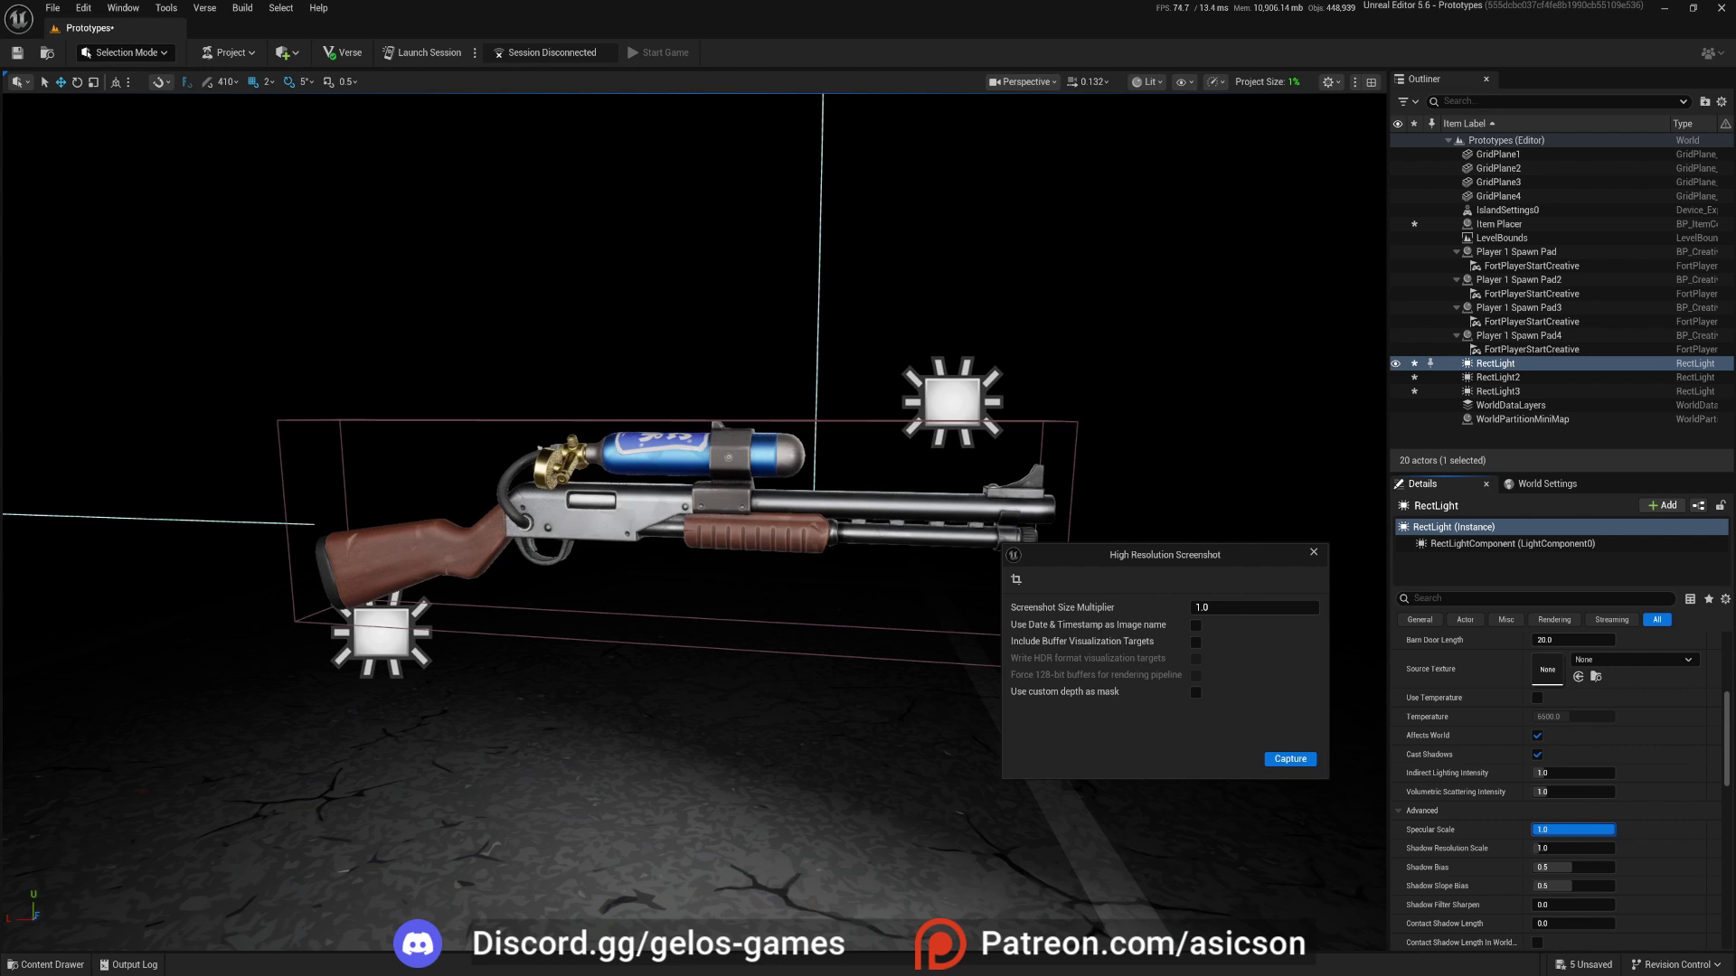
left_click_drag(1611, 829, 1603, 828)
Hide the editor icons in the viewport and enable the custom depth mask for the high-resolution screenshot.
mouse_move(760, 569)
right_mouse_down()
mouse_move(771, 515)
mouse_move(742, 535)
mouse_move(742, 511)
mouse_move(779, 570)
right_mouse_up()
key("s")
key("w")
key("a")
scroll(749, 563, "down", 1)
key("g")
key("s")
key("a")
left_click(1195, 692)
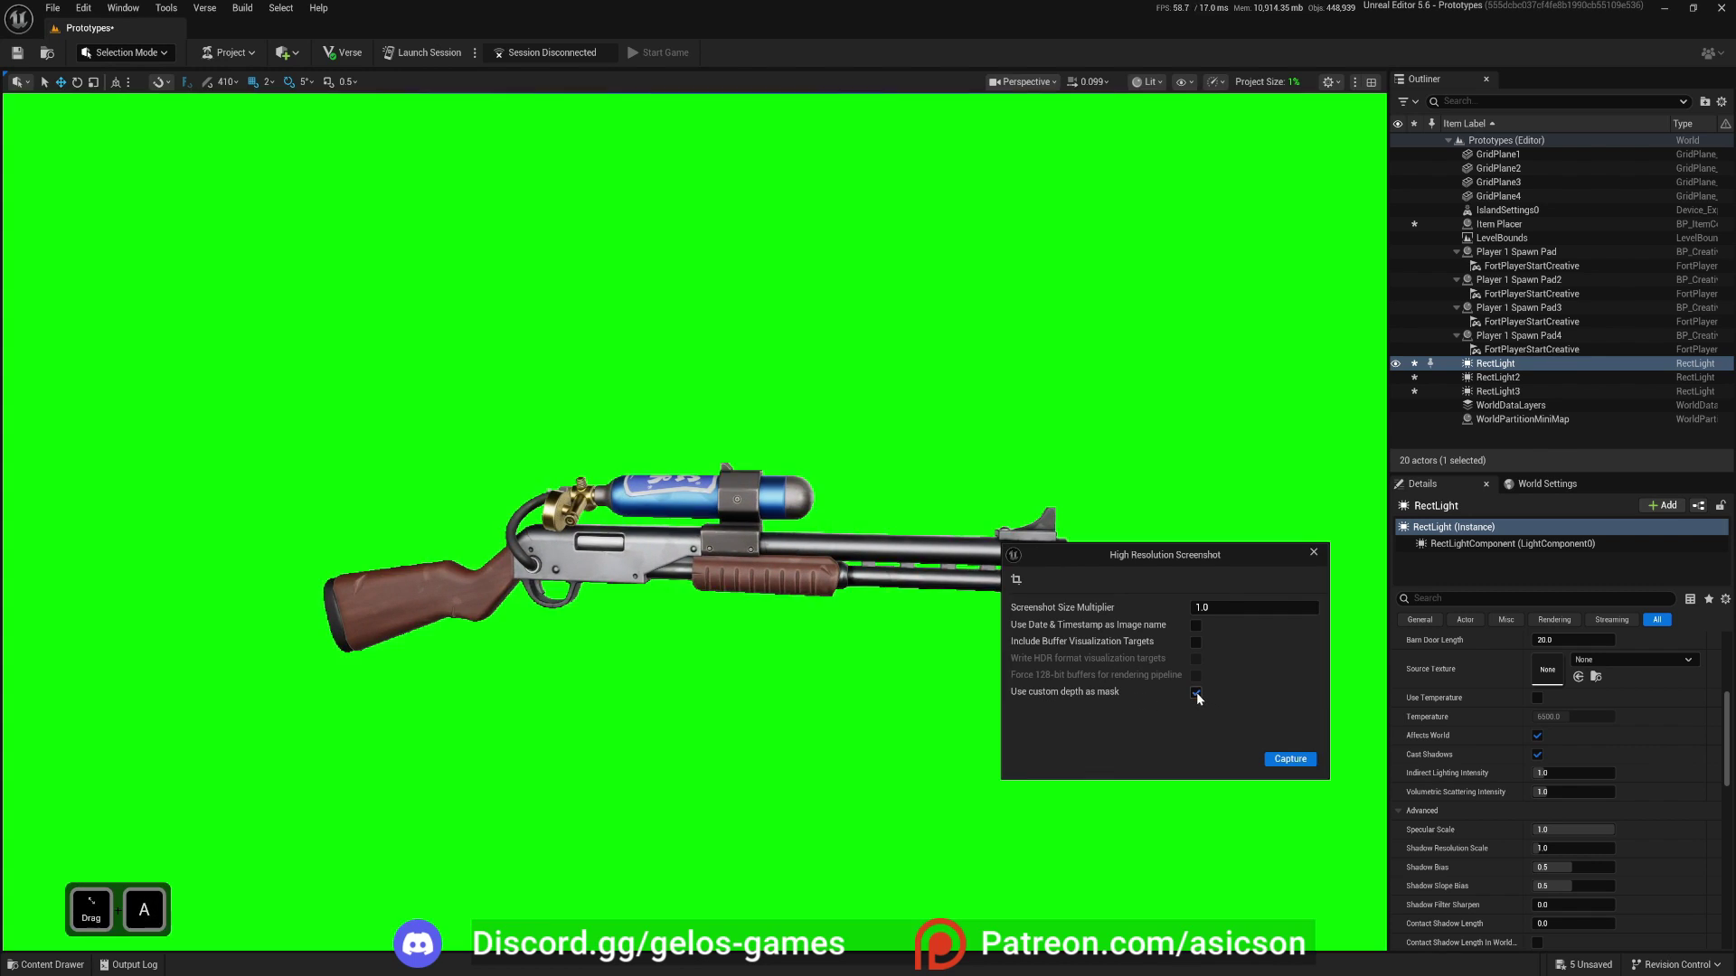
Switch the viewport to full screen, frame the whole shotgun and capture a masked high-resolution screenshot at multiplier 1.0.
left_click_drag(1183, 555, 1398, 552)
key("q")
scroll(923, 555, "down", 2)
right_click_drag(923, 555, 999, 589)
key("w")
key("d")
key("a")
scroll(921, 555, "up", 3)
key("F11")
key("s")
key("d")
key("a")
key("w")
scroll(999, 589, "up", 1)
key("a")
key("w")
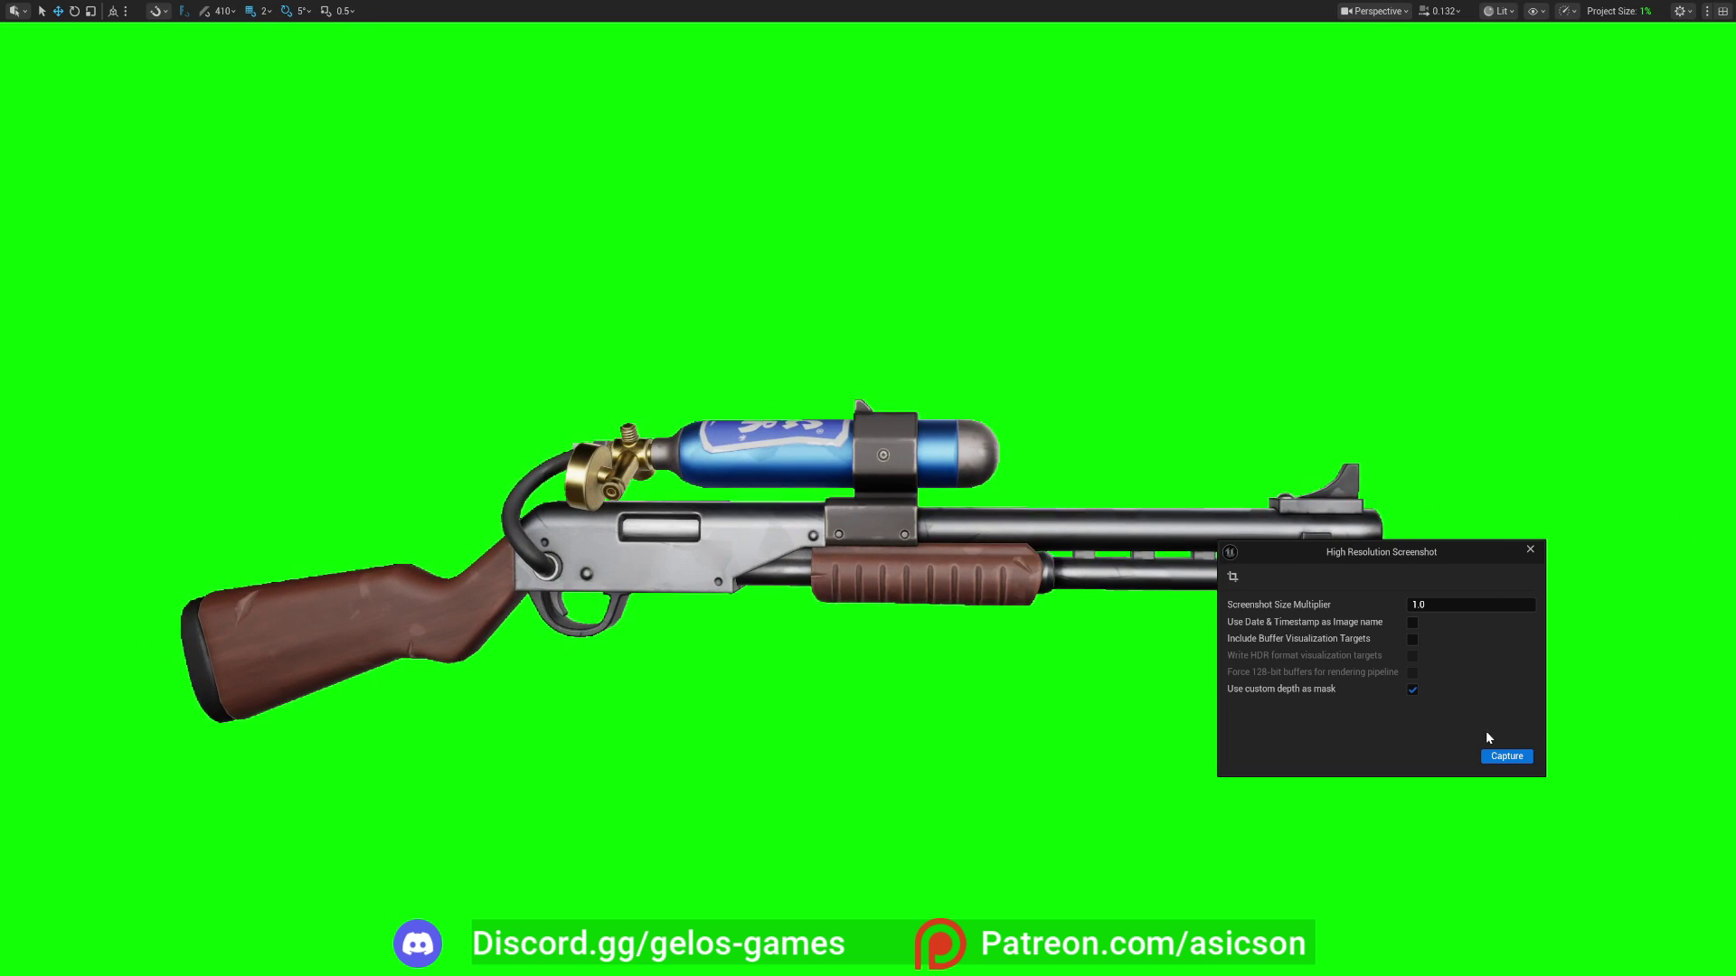
left_click(1507, 758)
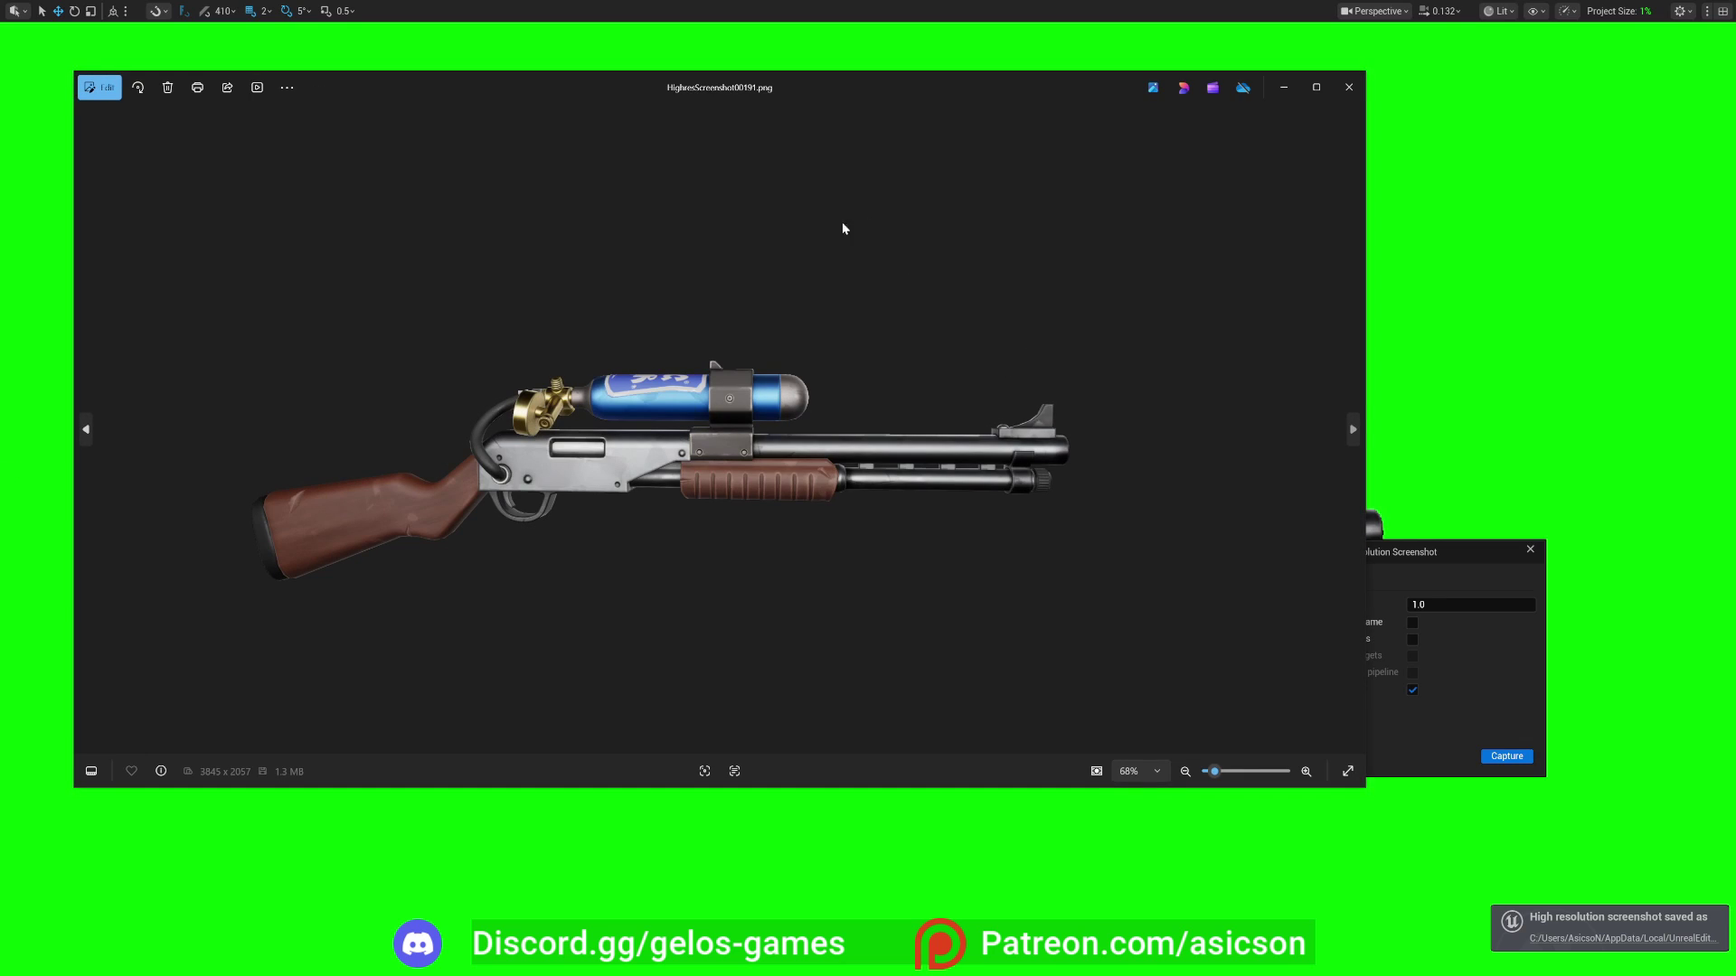
Maximize the captured shotgun image and inspect its edges and lighting detail up close.
double_click(870, 83)
scroll(738, 590, "up", 4)
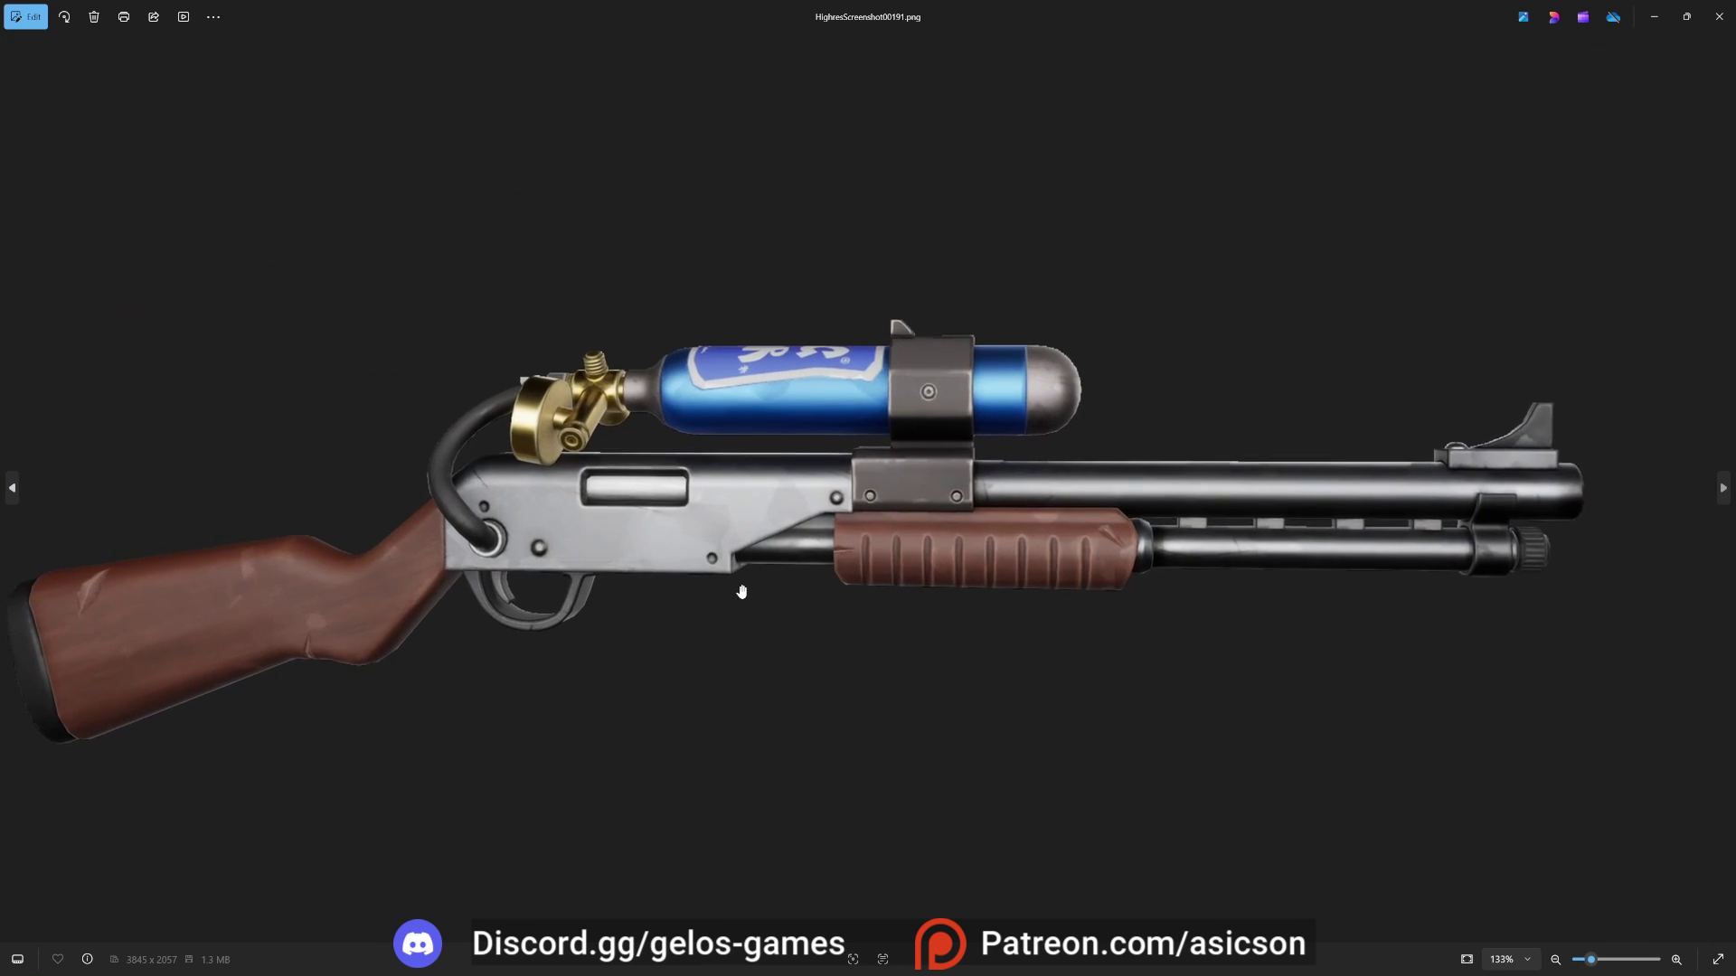
scroll(741, 592, "up", 1)
scroll(526, 651, "down", 2)
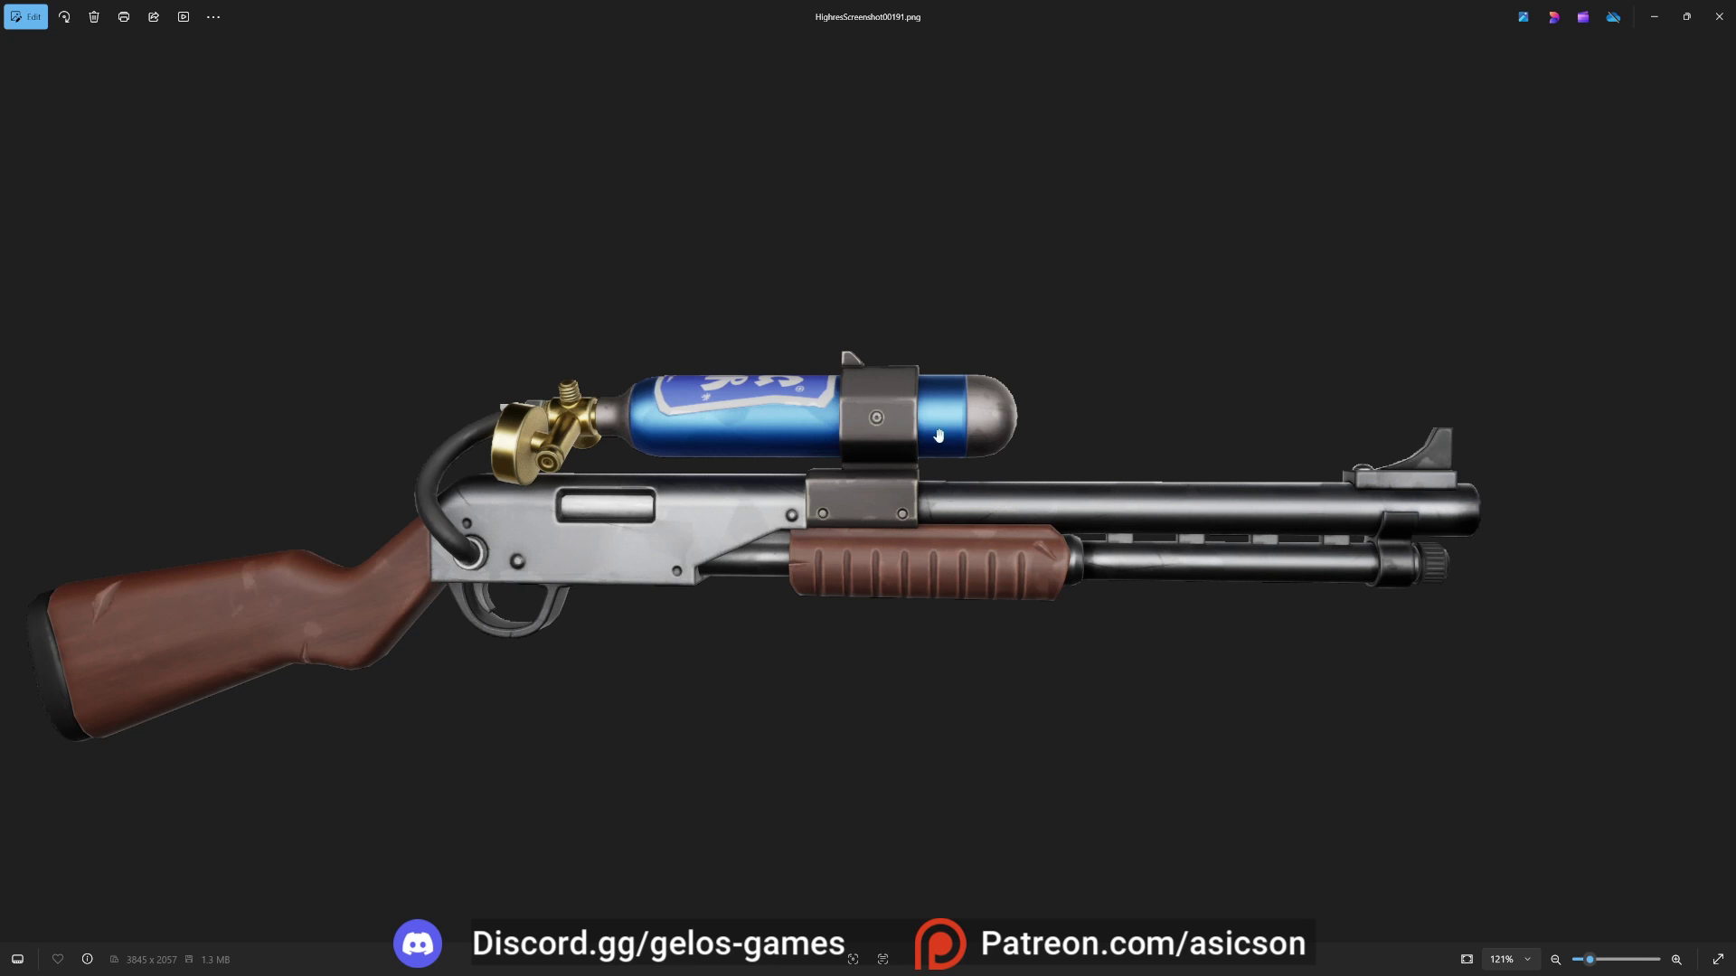
scroll(421, 584, "down", 2)
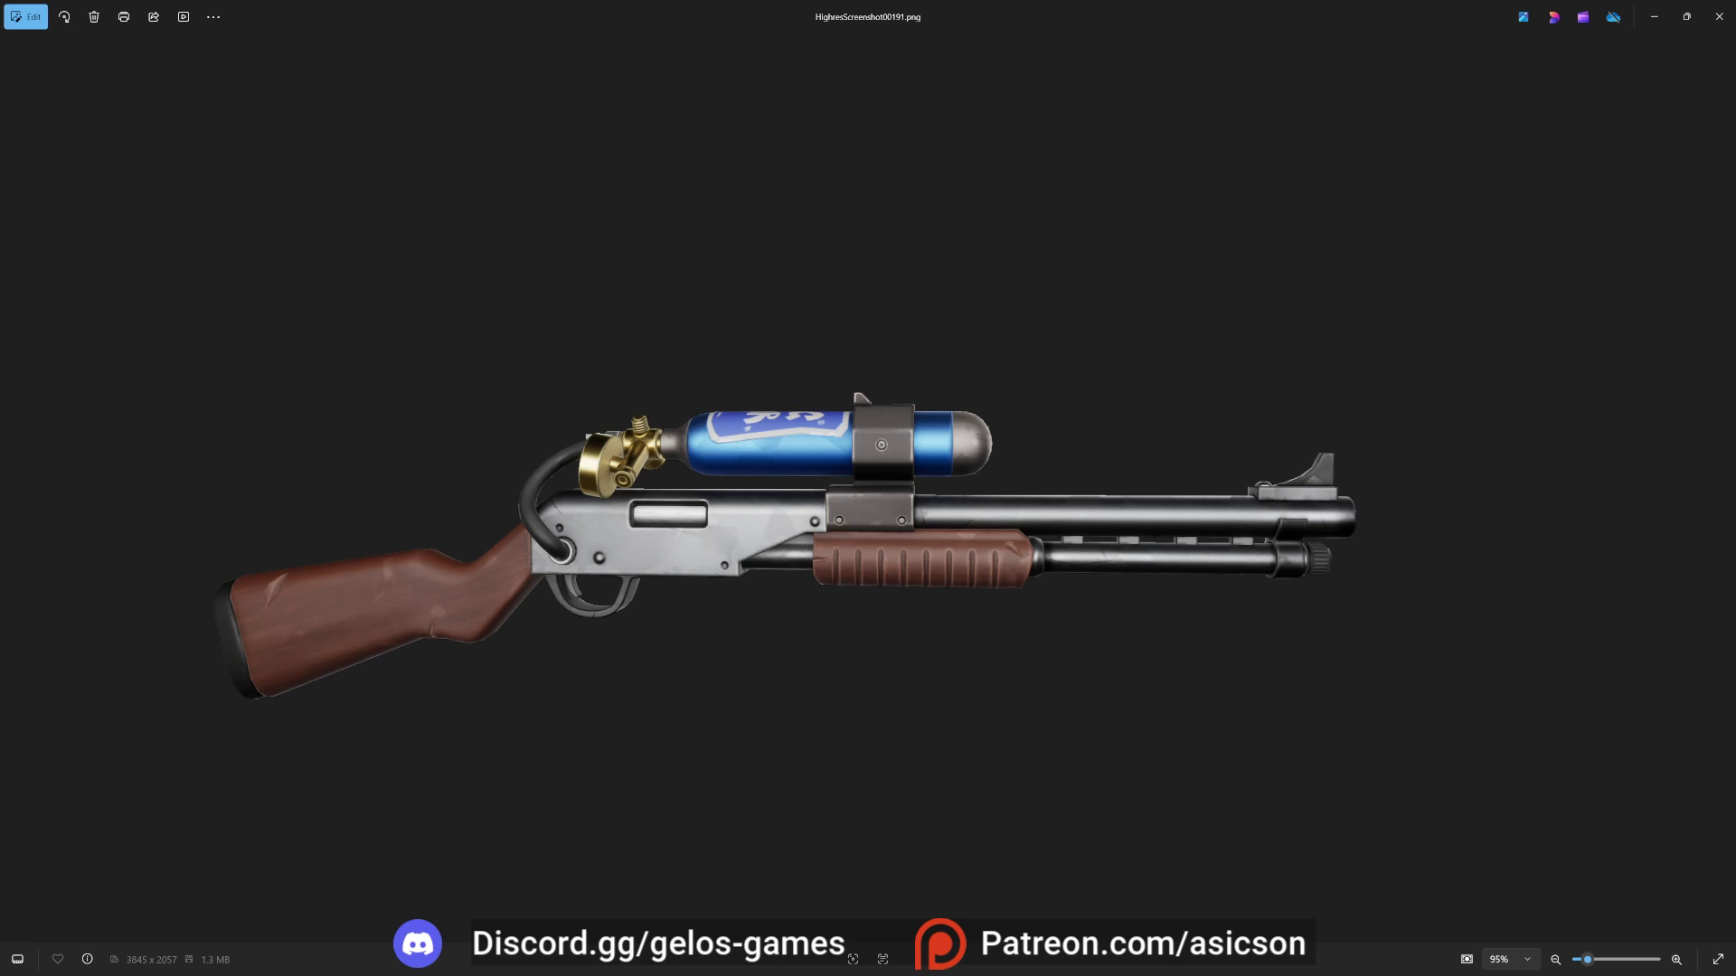
Check the width and height in the captured image's file properties and close the image.
left_click_drag(490, 277, 491, 371)
left_click(471, 486)
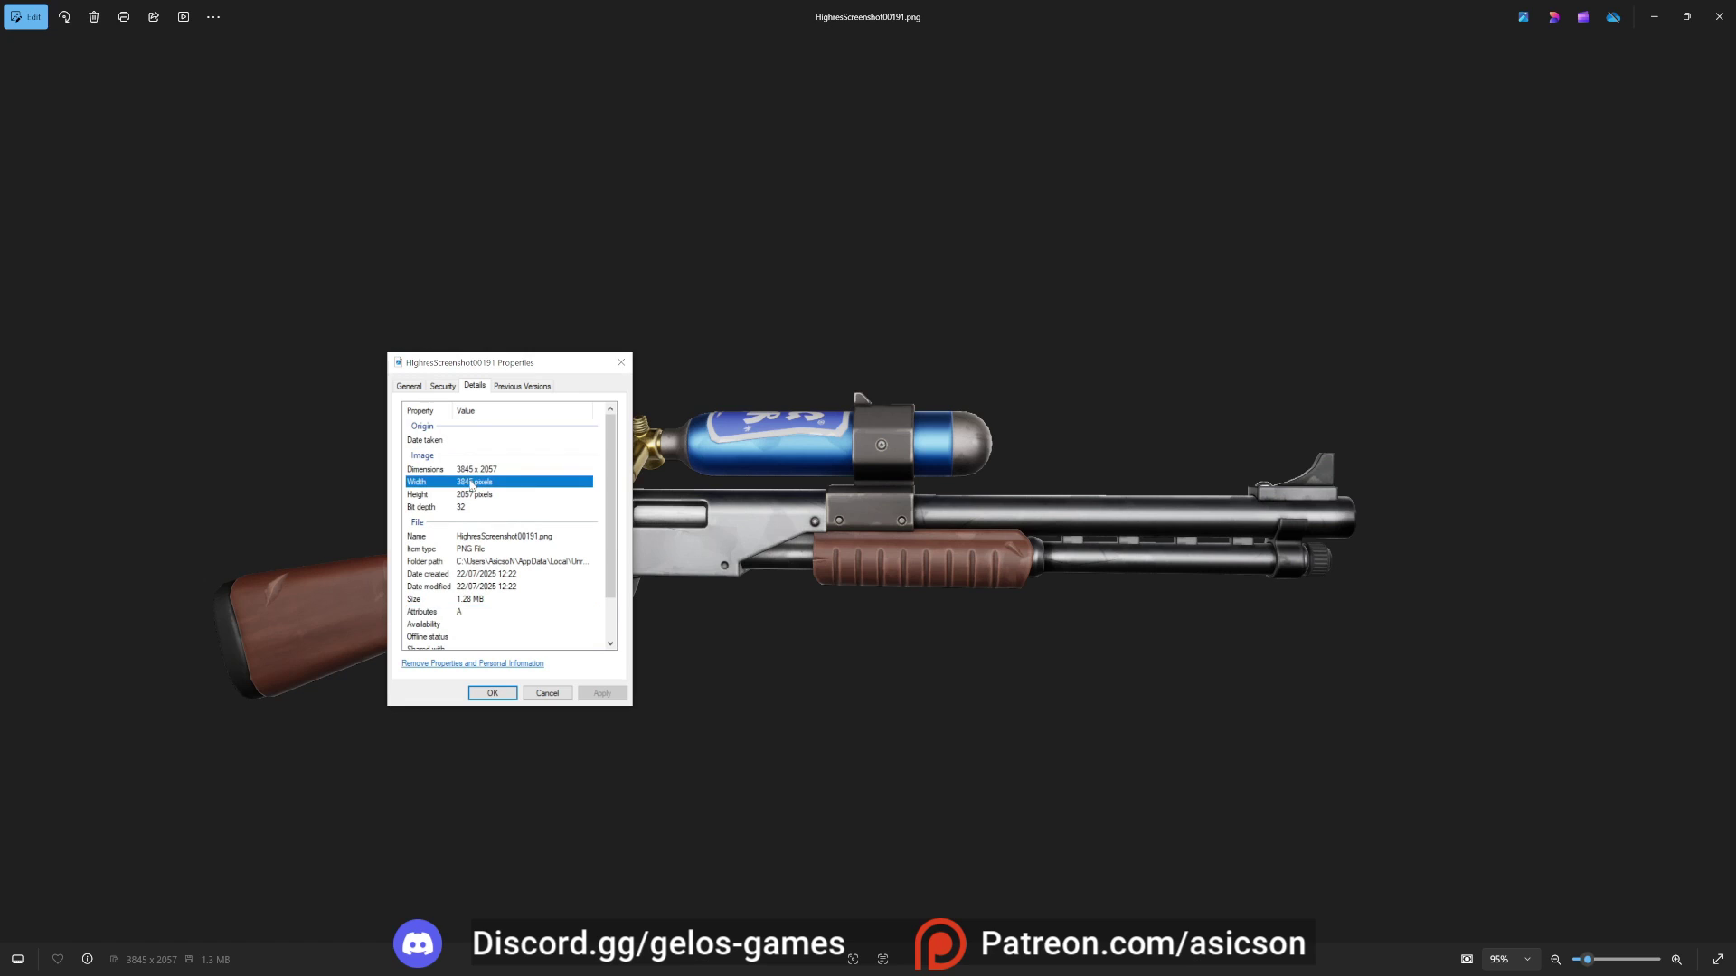
left_click(479, 495)
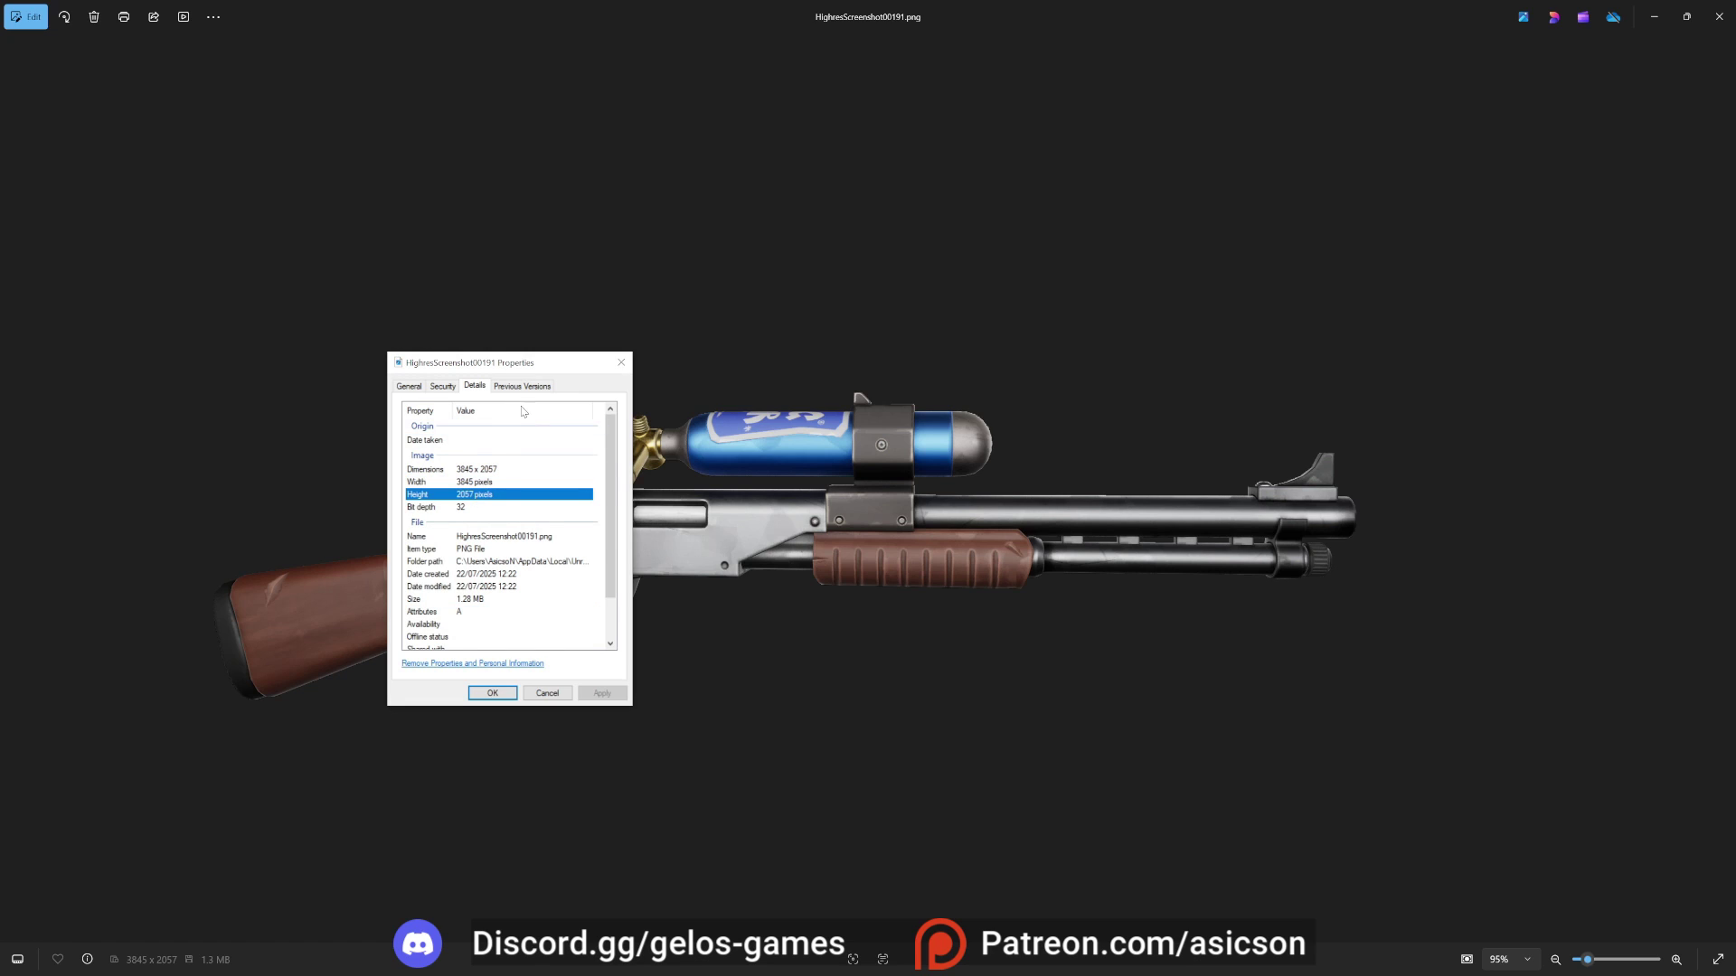
left_click_drag(522, 376, 0, 425)
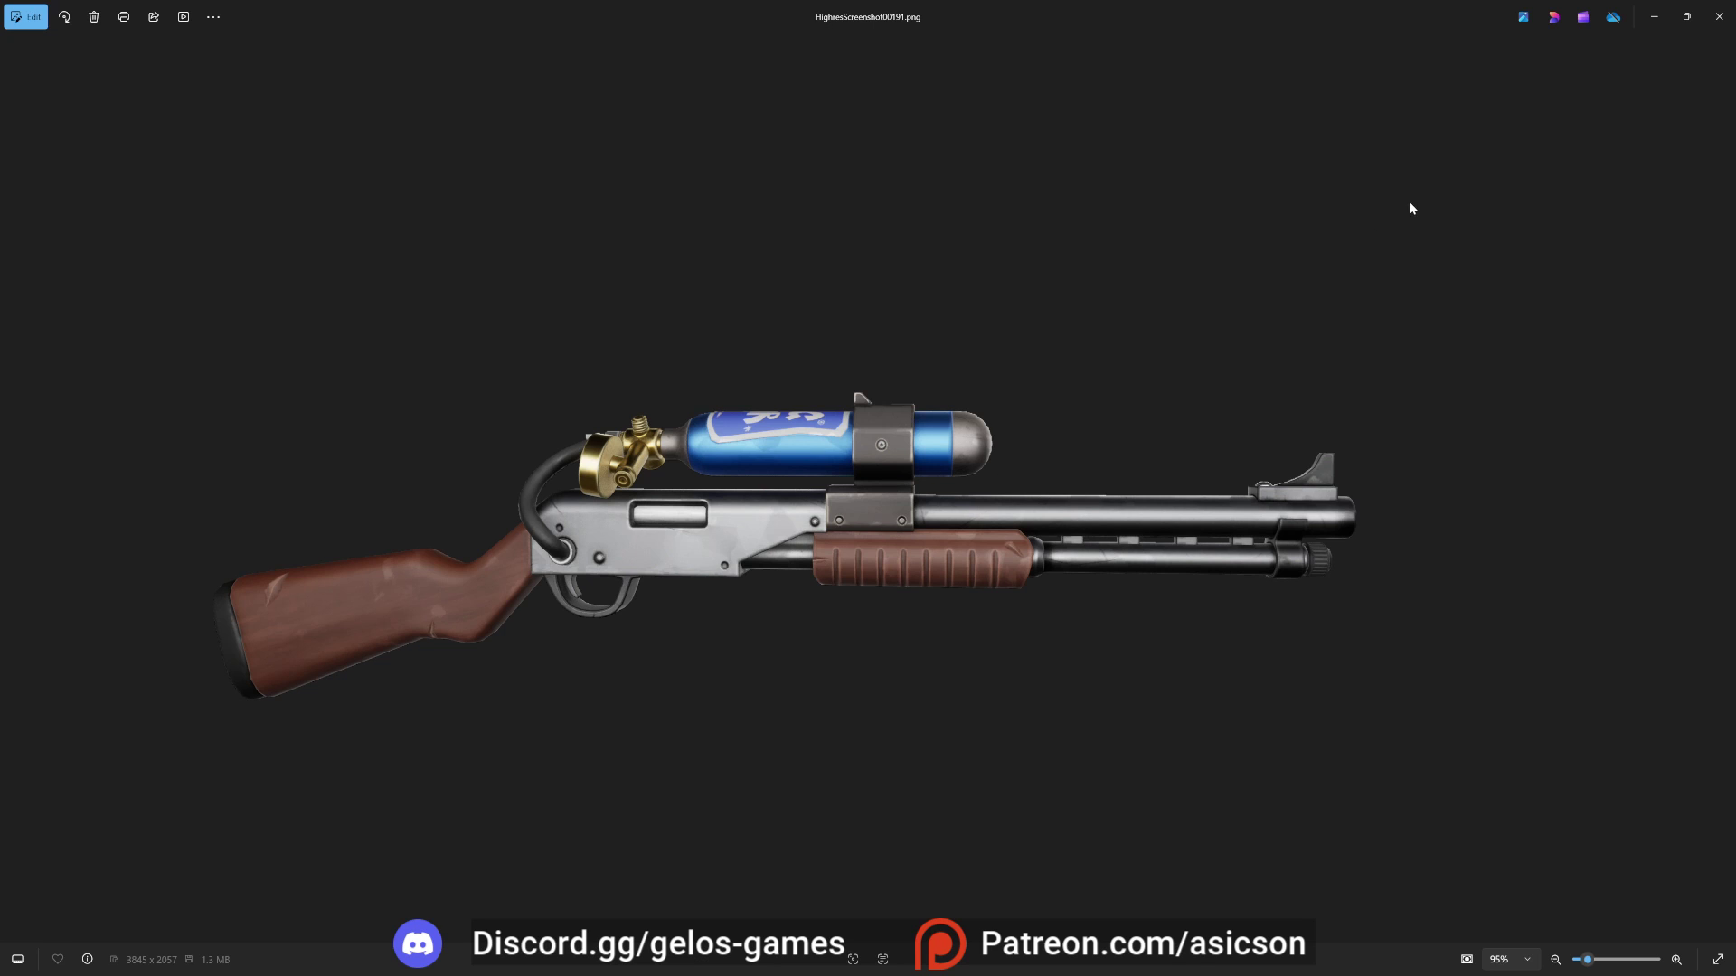
left_click(1718, 17)
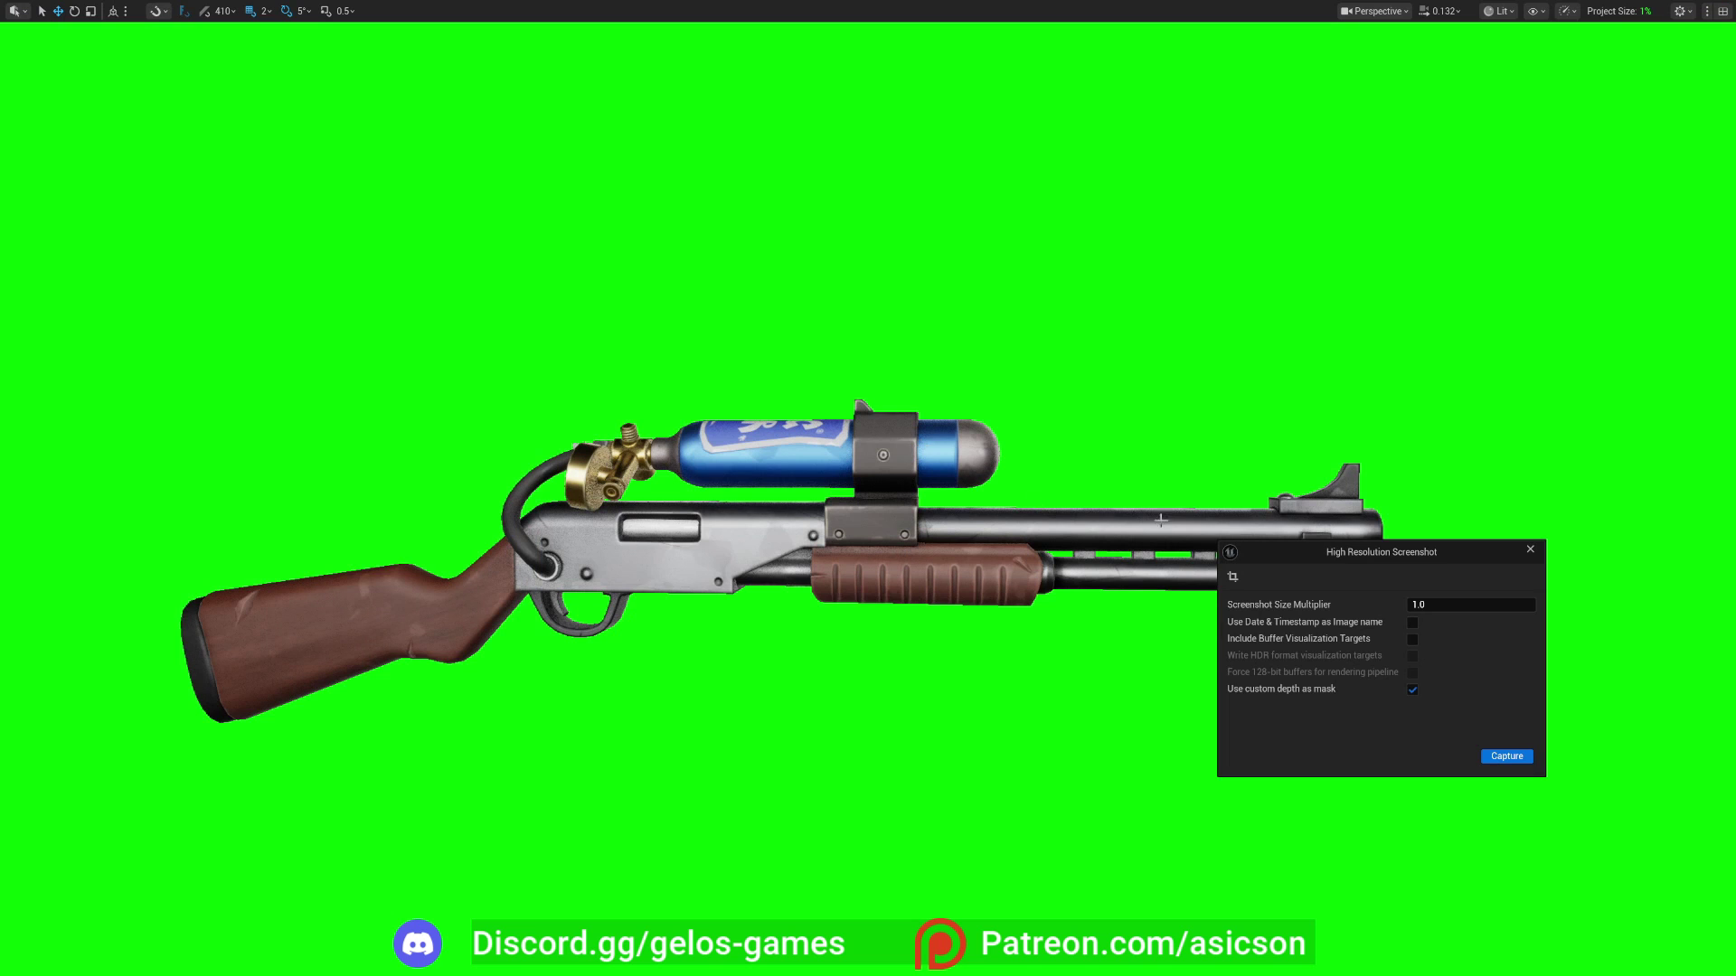
Turn off the custom depth mask so the whole scene around the shotgun is shown.
key("s")
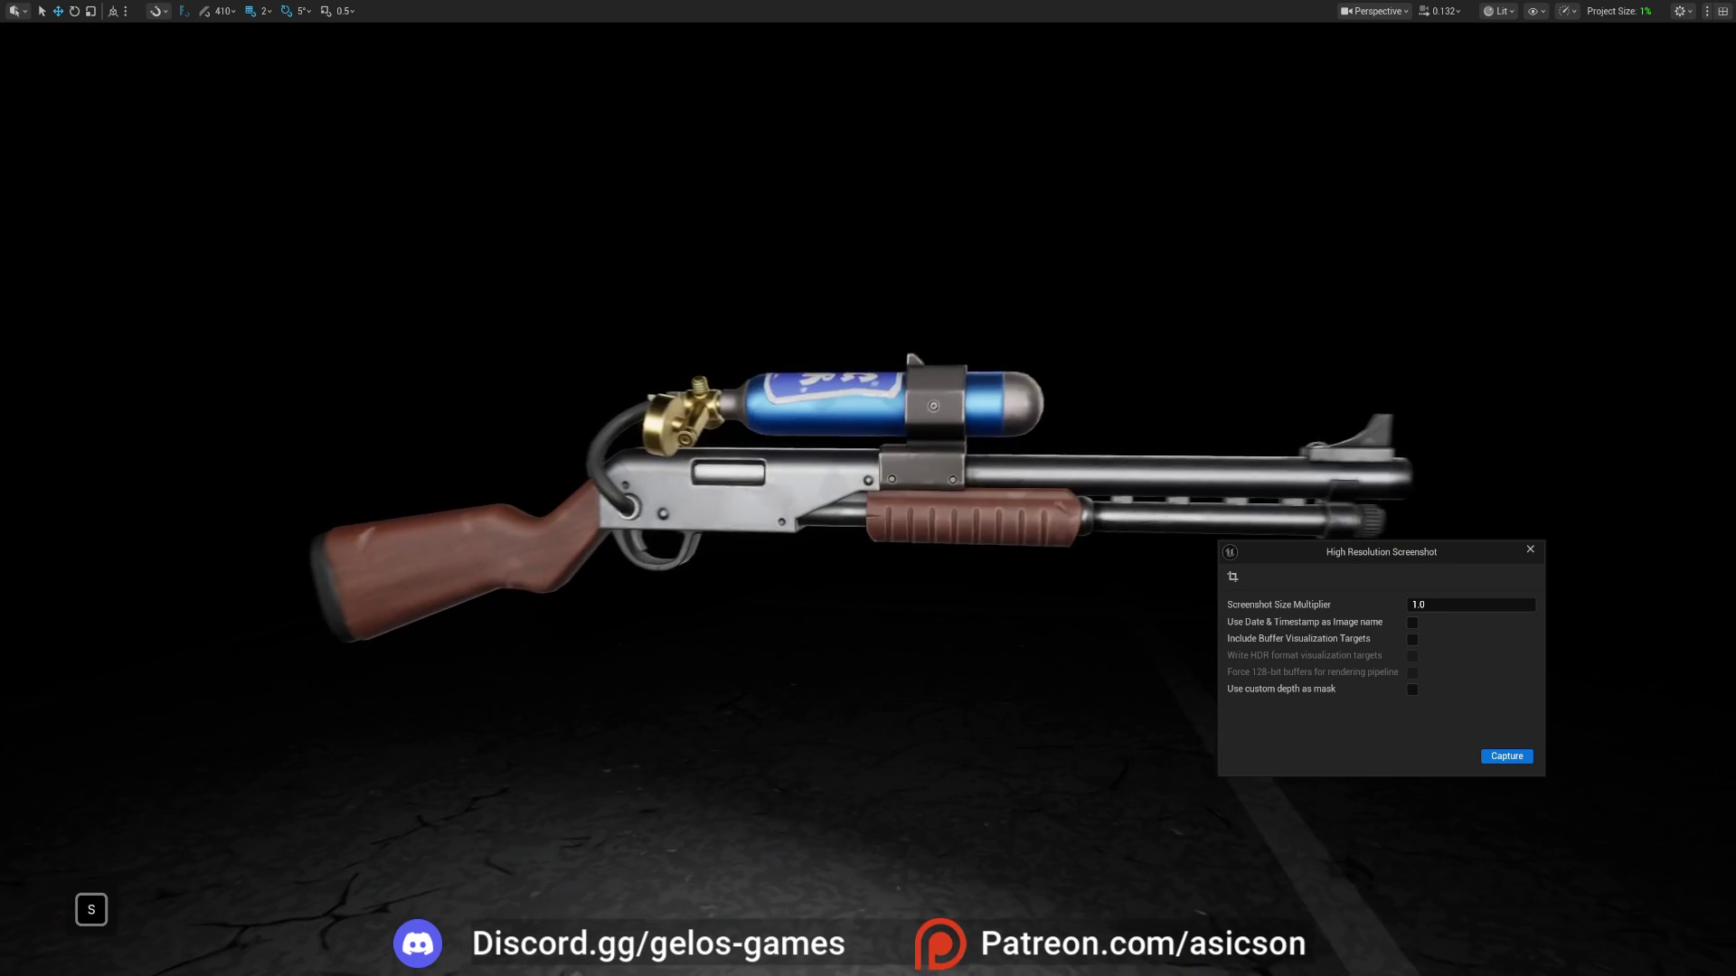
key("d")
scroll(867, 499, "up", 4)
key("a")
scroll(849, 445, "up", 4)
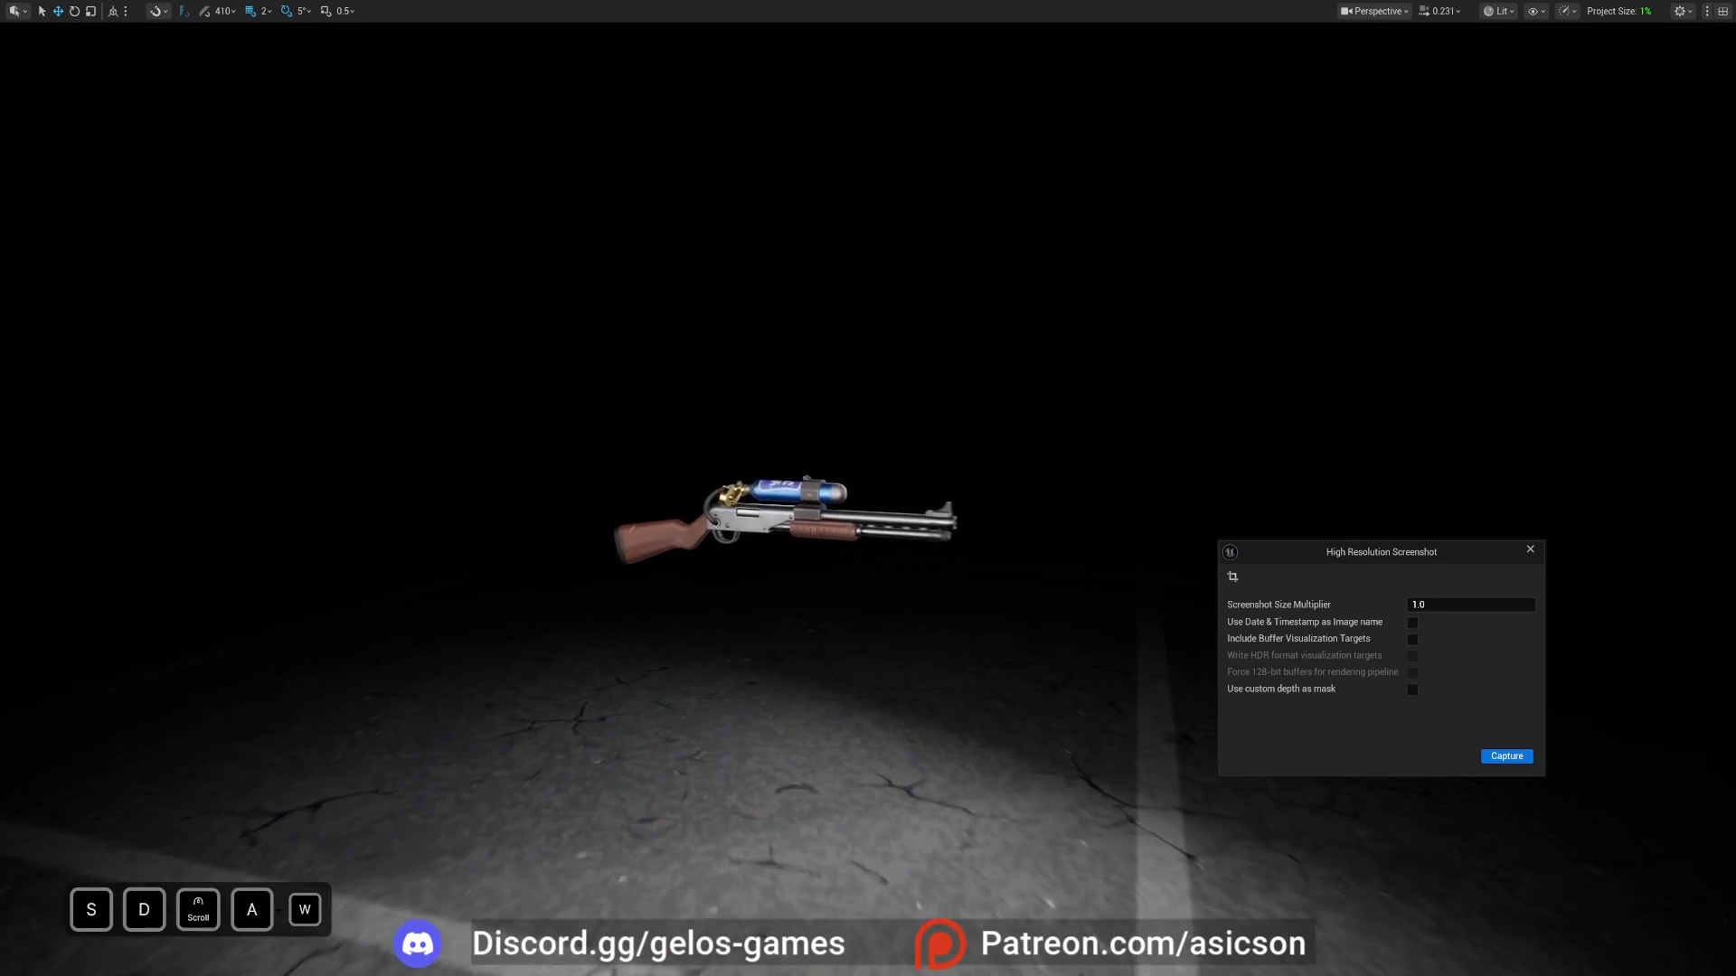
Open the Content Drawer and browse the Fortnite Prefabs library to its Anarchy Acres folder.
key("ctrl+space")
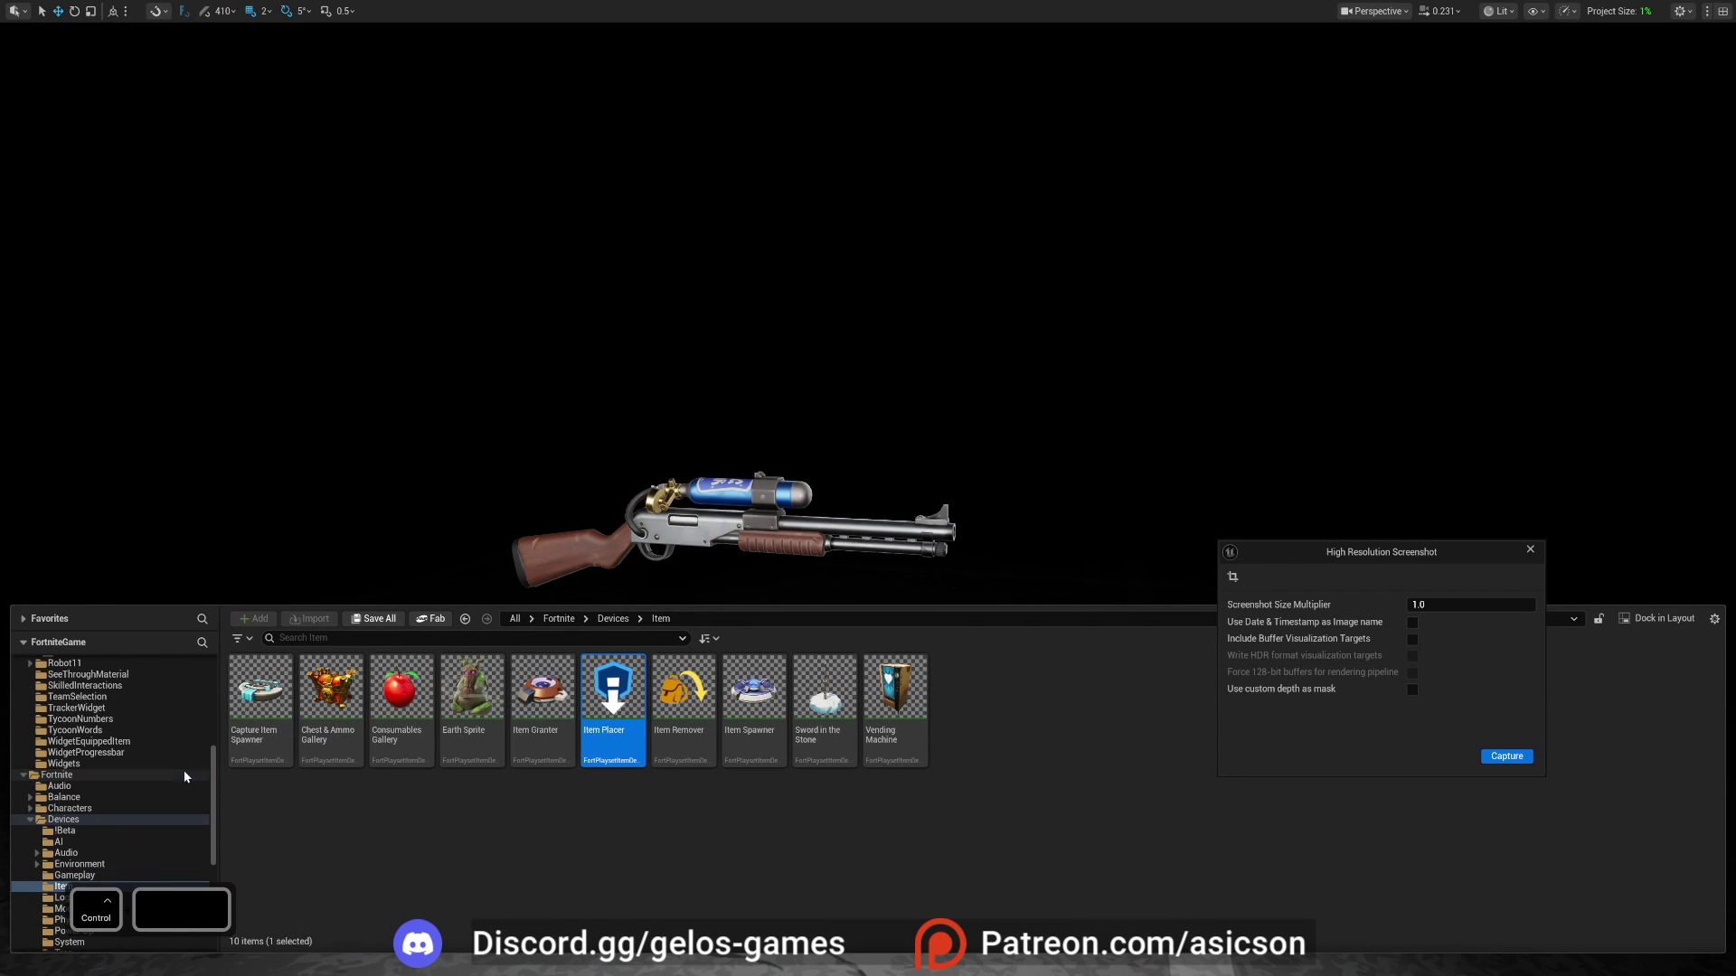
scroll(109, 877, "down", 3)
scroll(88, 866, "down", 3)
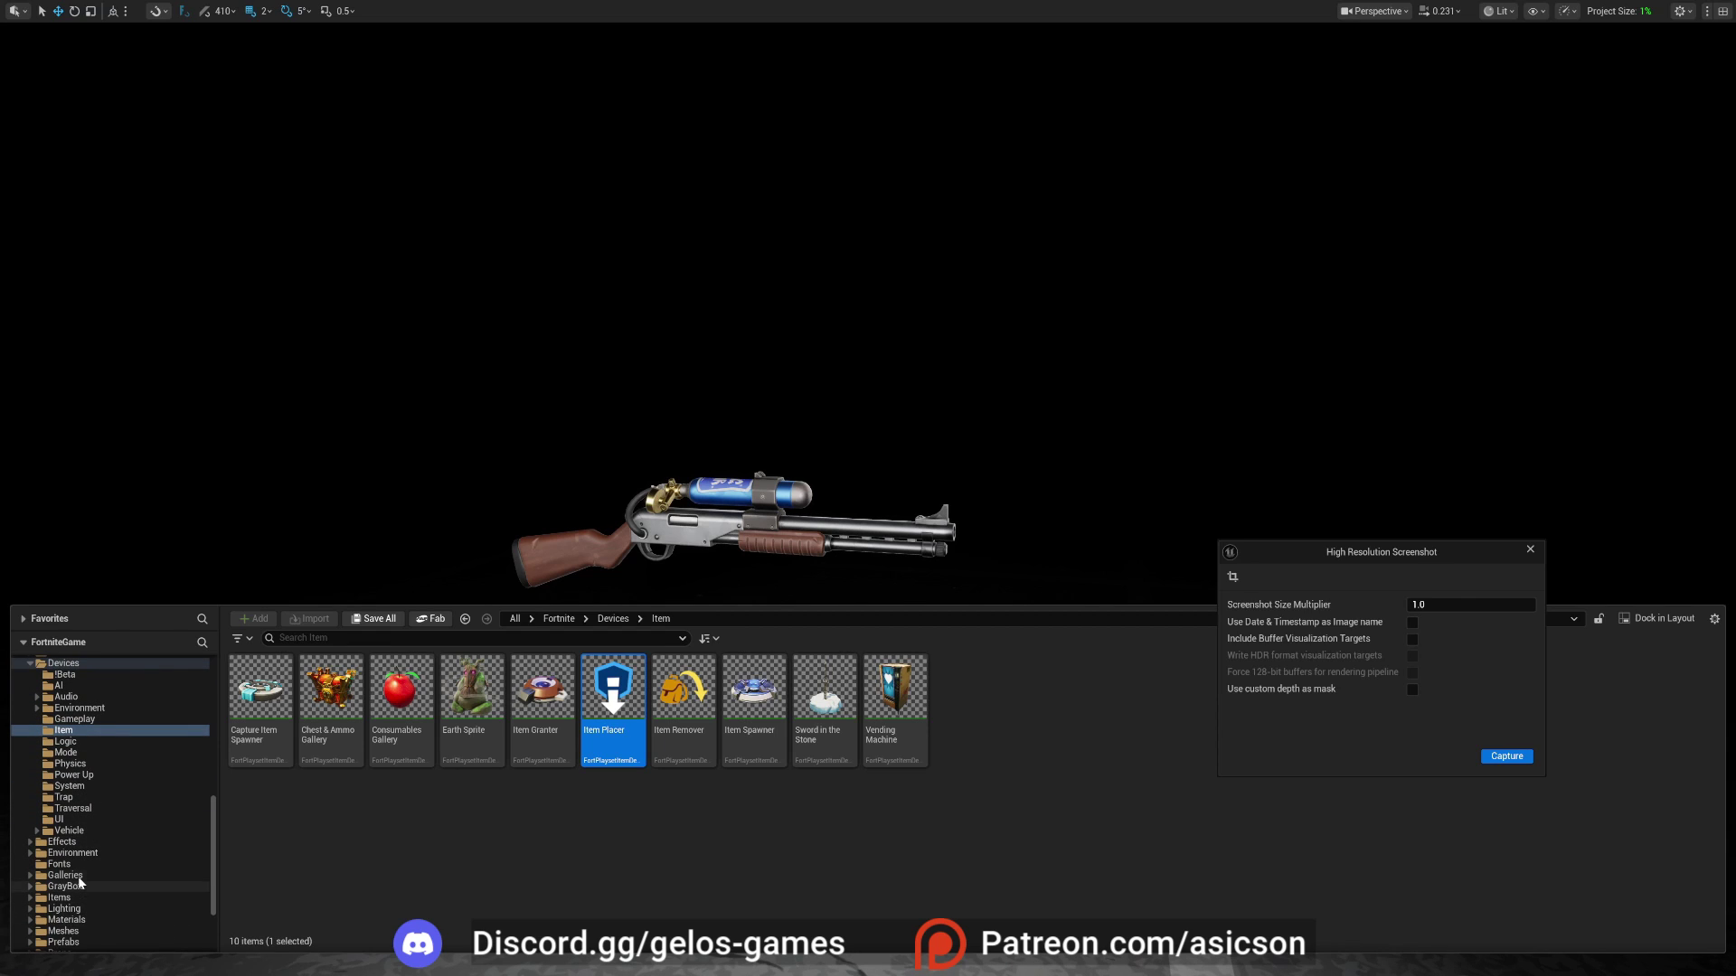
left_click(31, 853)
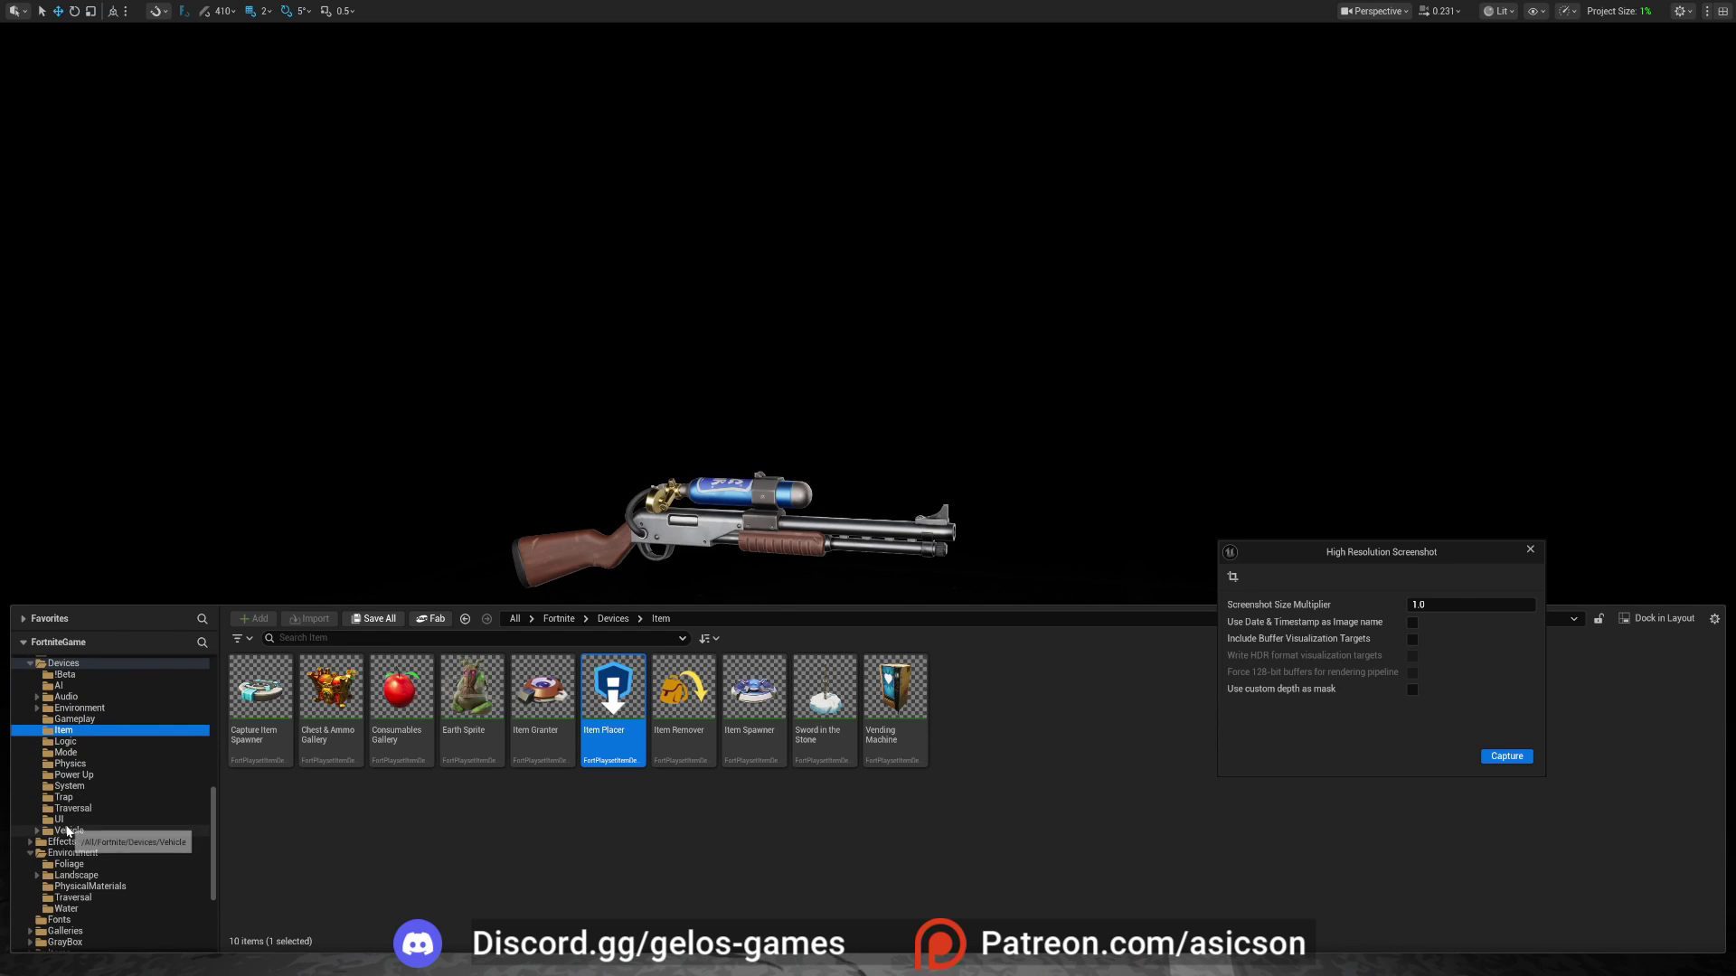
scroll(71, 860, "down", 5)
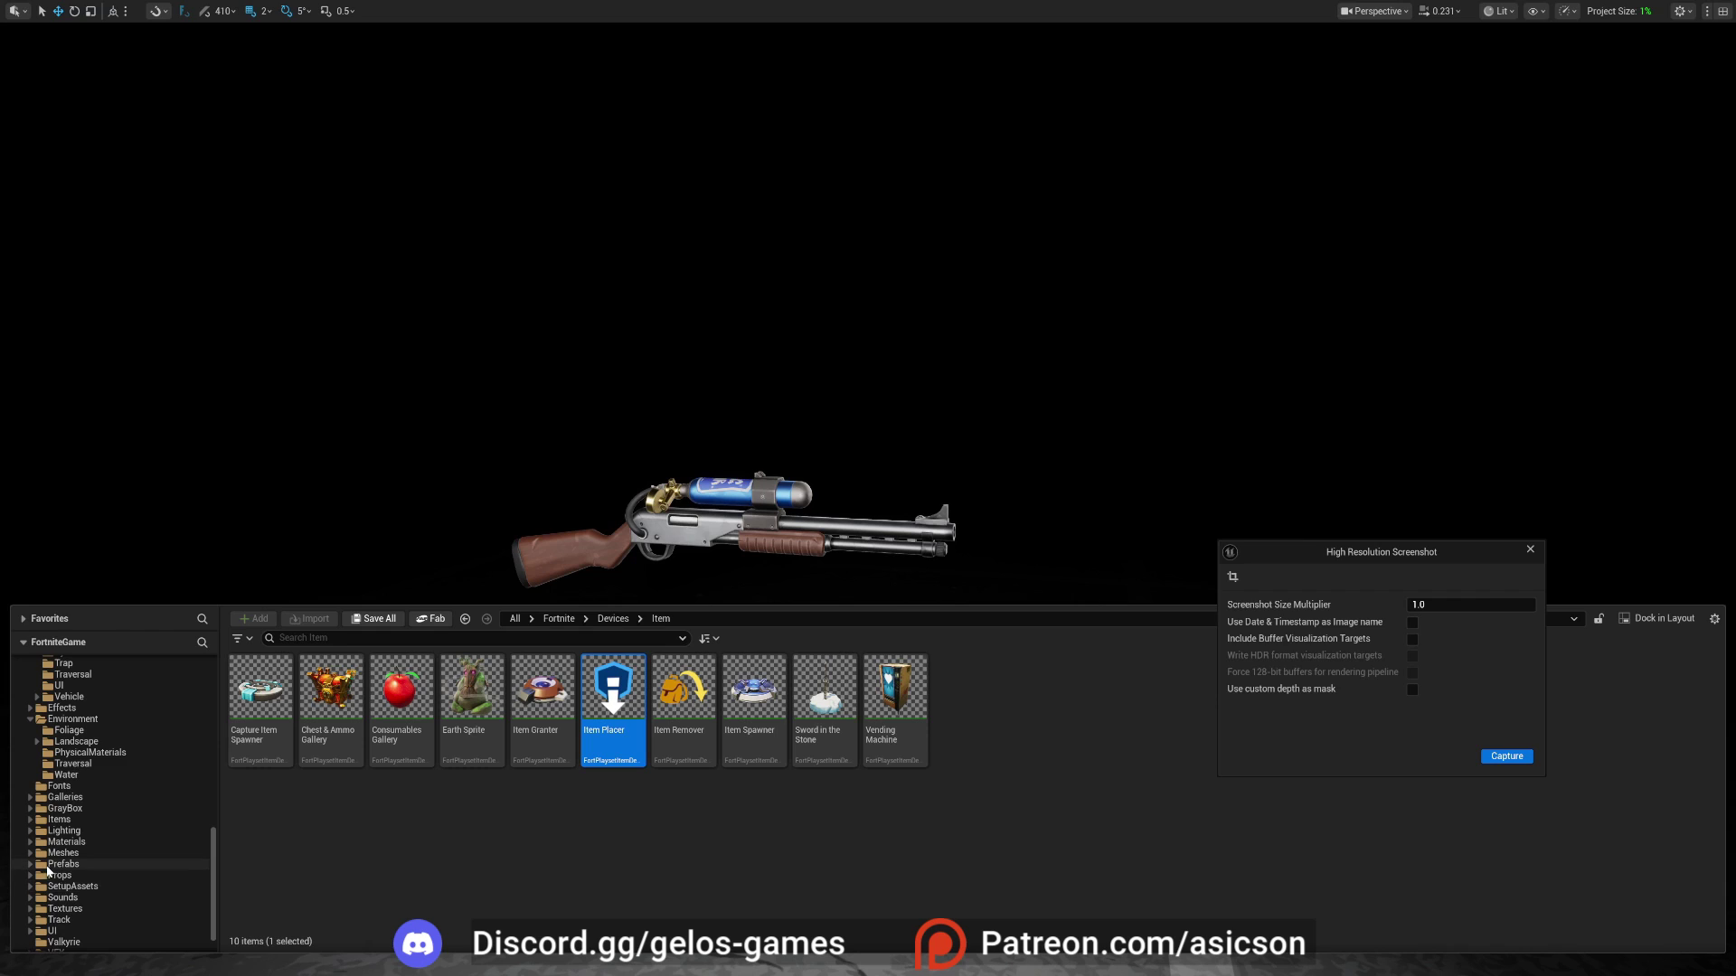
double_click(40, 867)
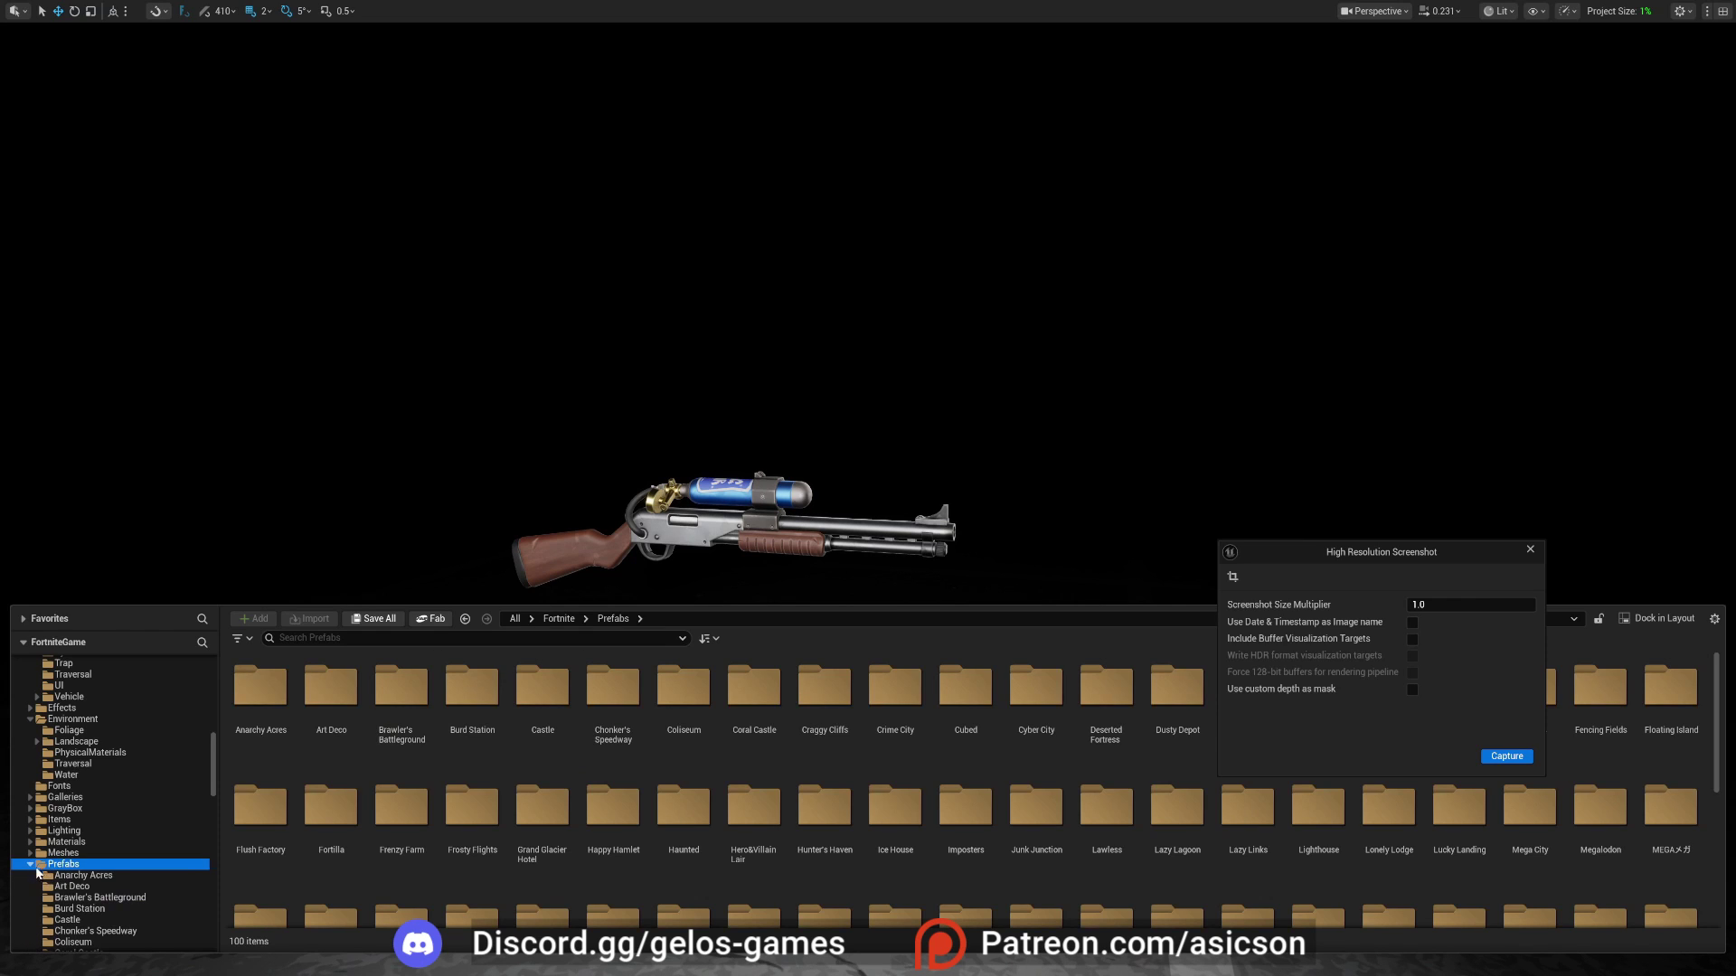
left_click(73, 876)
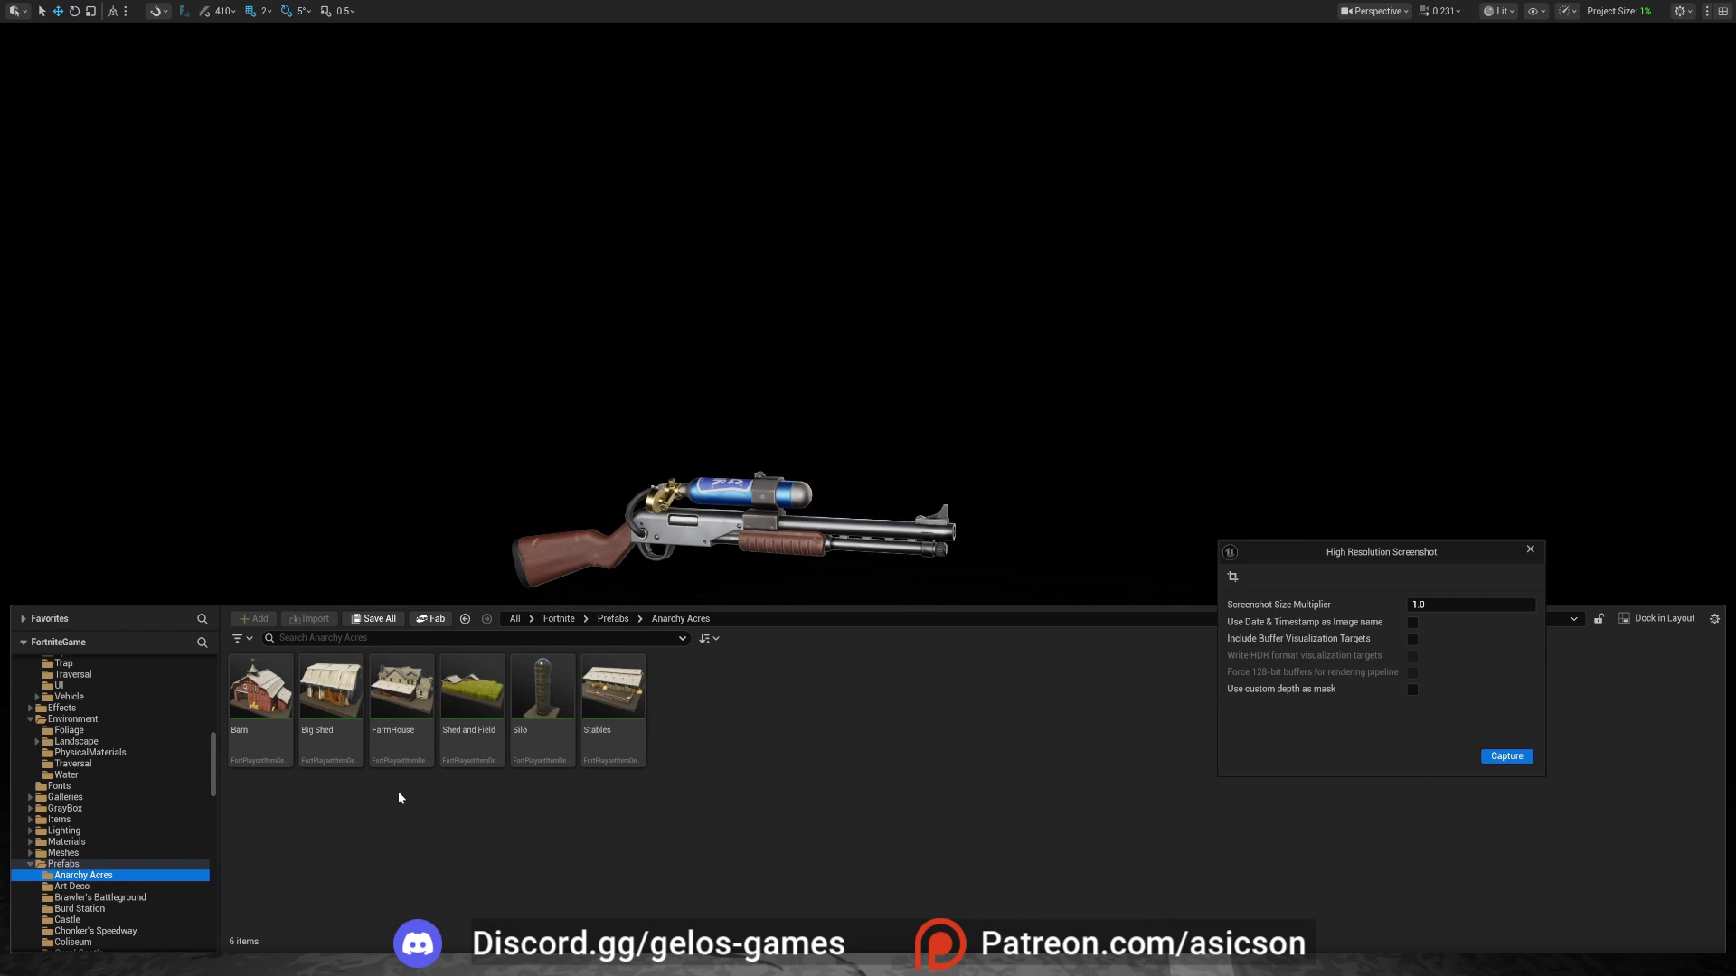
Open the Anarchy Acres folder in the Fortnite Props library and place Bedroom Bed 03 in the scene.
left_click(32, 865)
left_click(51, 876)
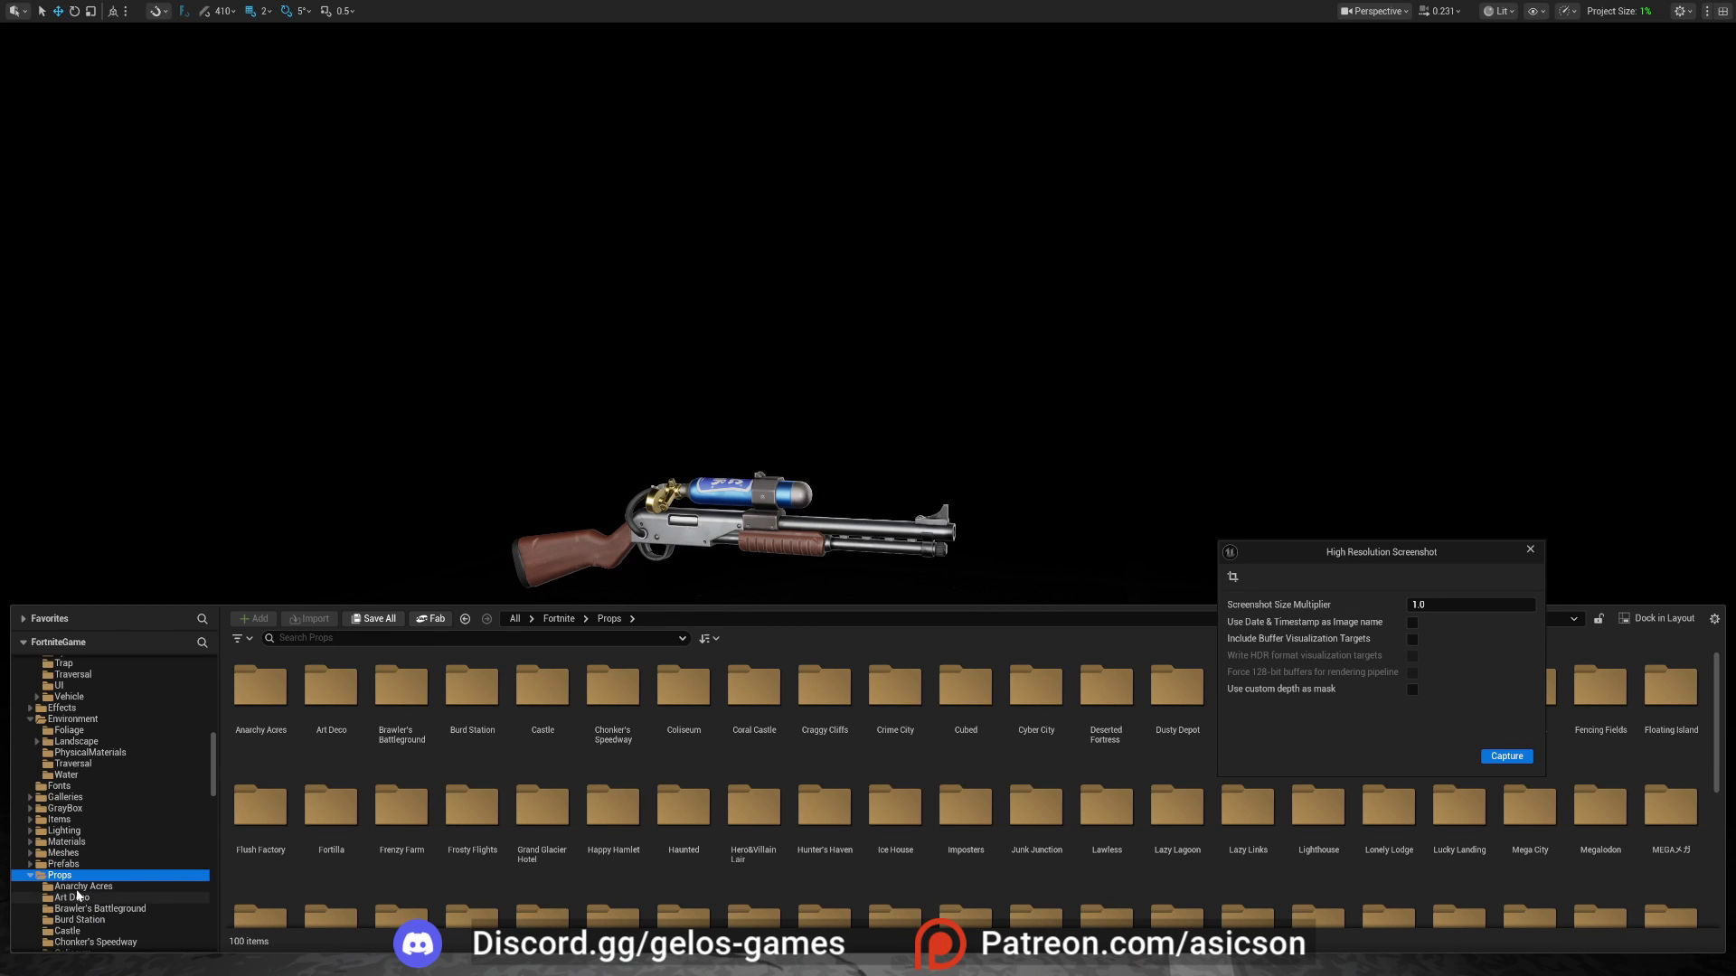
left_click(77, 888)
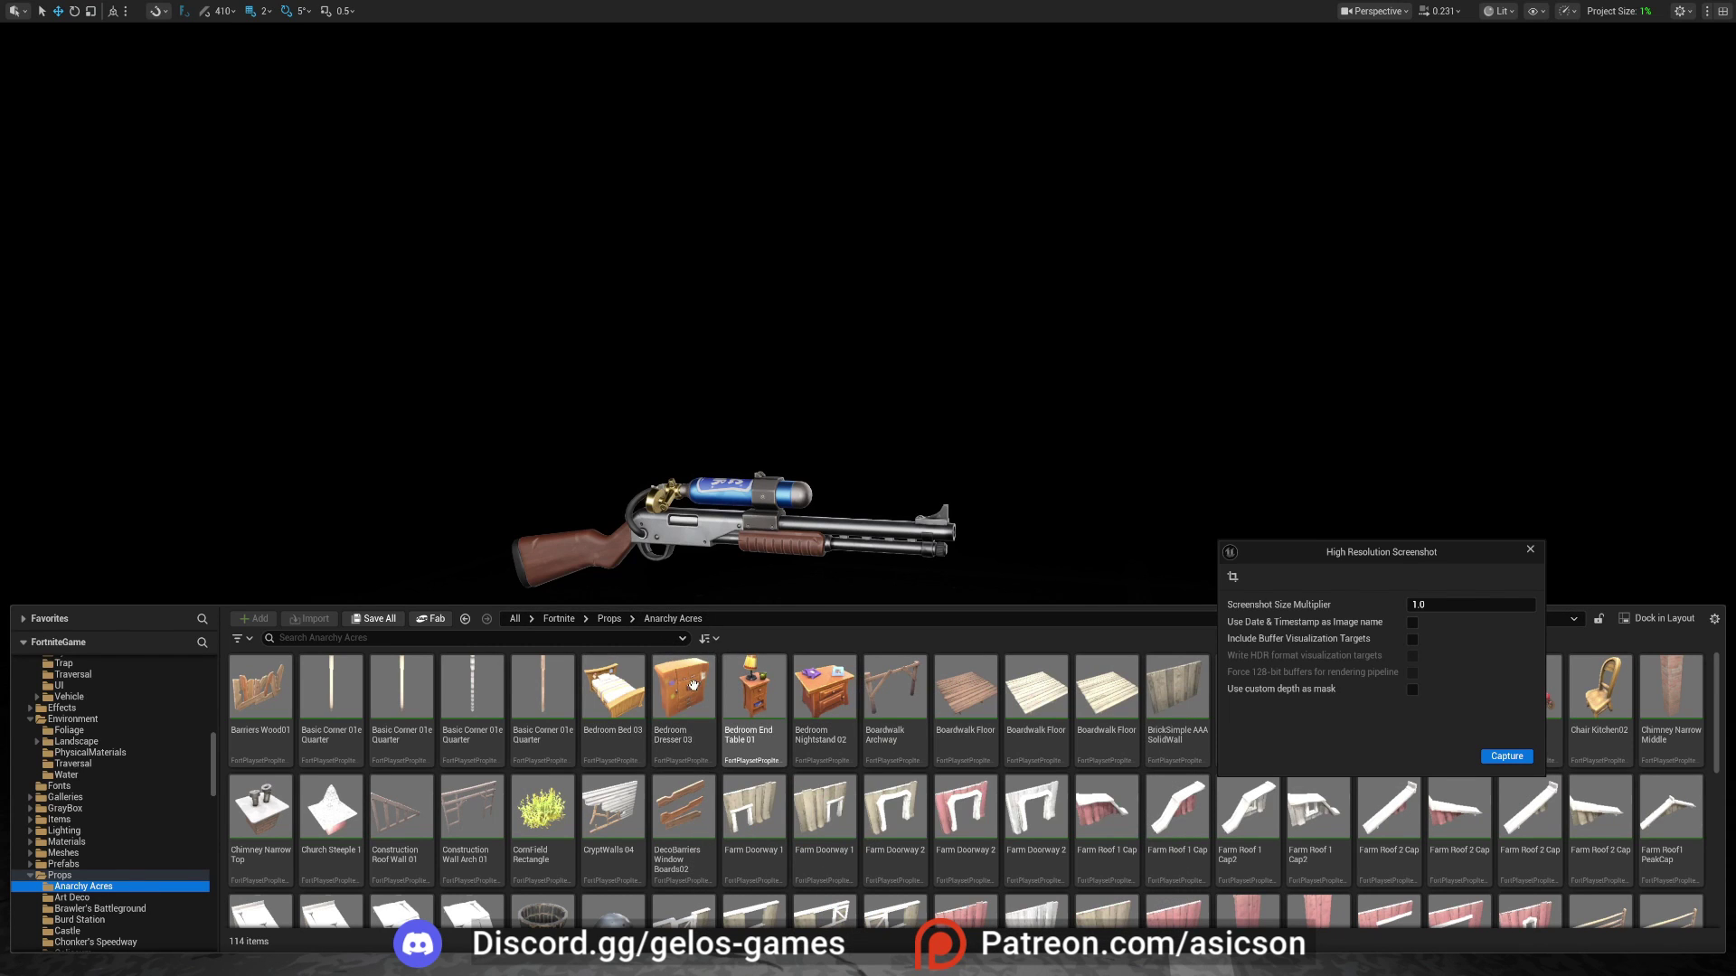
left_click_drag(619, 697, 616, 524)
key("s")
right_click_drag(615, 523, 705, 653)
key("e")
scroll(616, 523, "up", 3)
key("d")
key("q")
key("w")
key("e")
Move the bed to stand beside the shotgun in the lit area and restore the full editor layout.
left_click_drag(937, 708, 1187, 579)
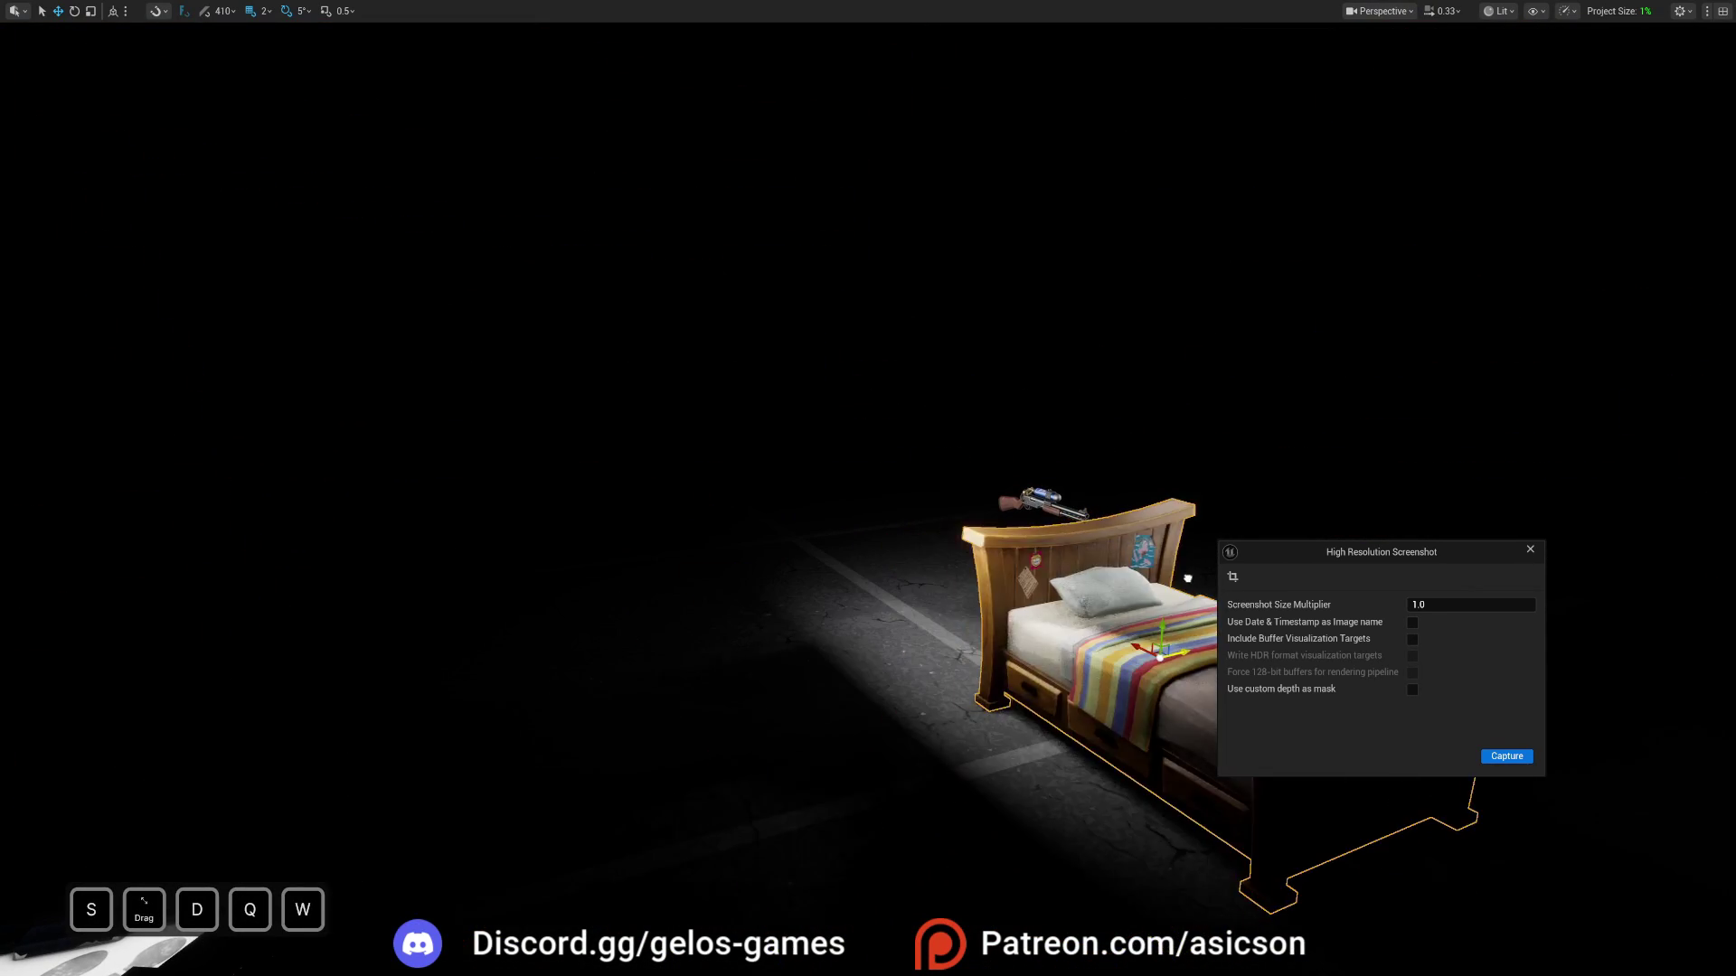
left_click_drag(1137, 647, 942, 593)
scroll(942, 593, "down", 1)
right_click_drag(942, 593, 995, 579)
key("q")
key("d")
key("w")
key("F11")
left_click_drag(1349, 552, 929, 584)
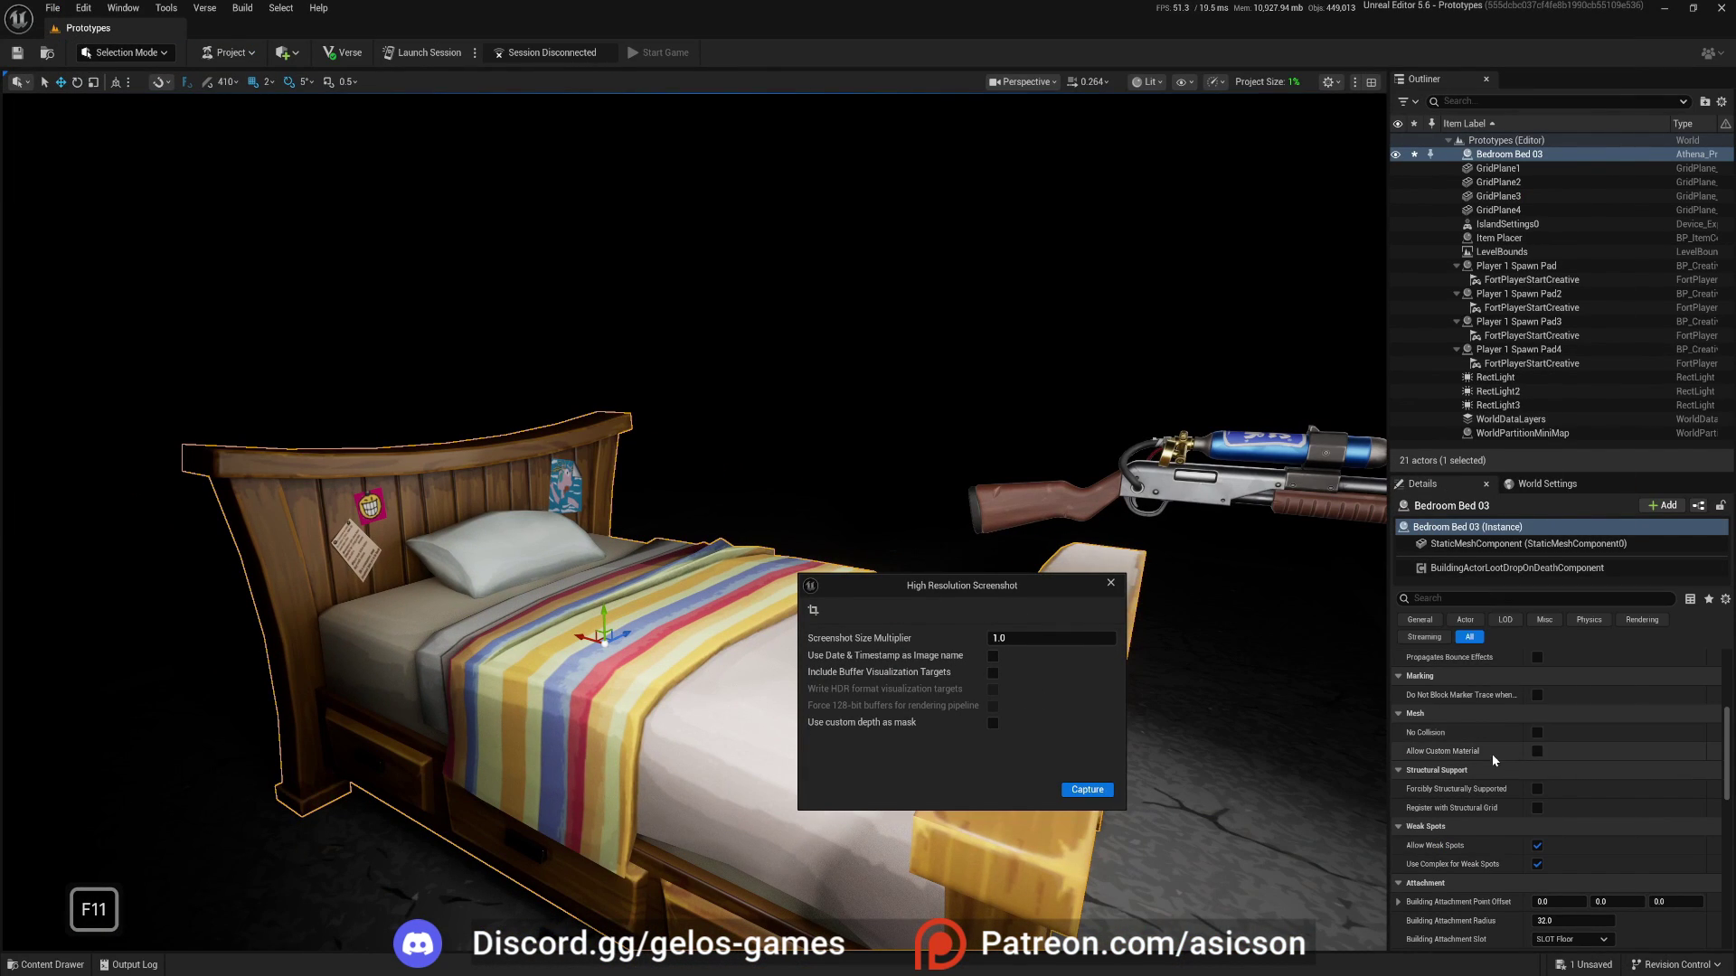
Enable Render CustomDepth Pass on the bed's StaticMeshComponent.
scroll(1493, 760, "up", 10)
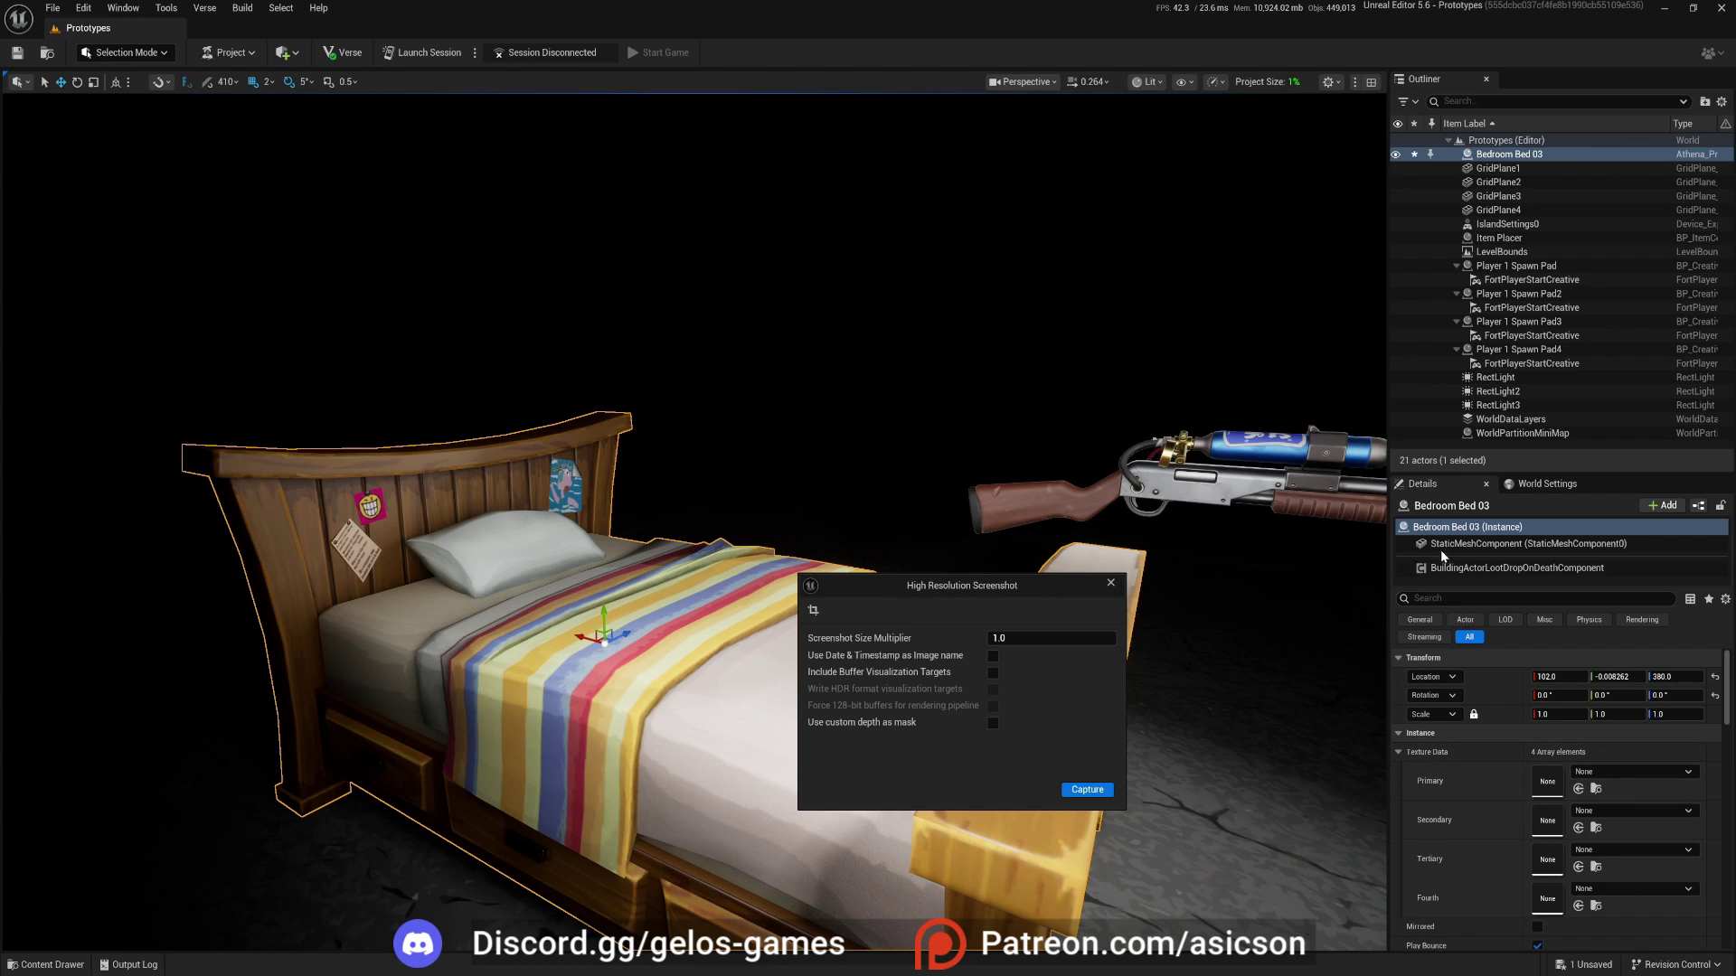
left_click(1469, 546)
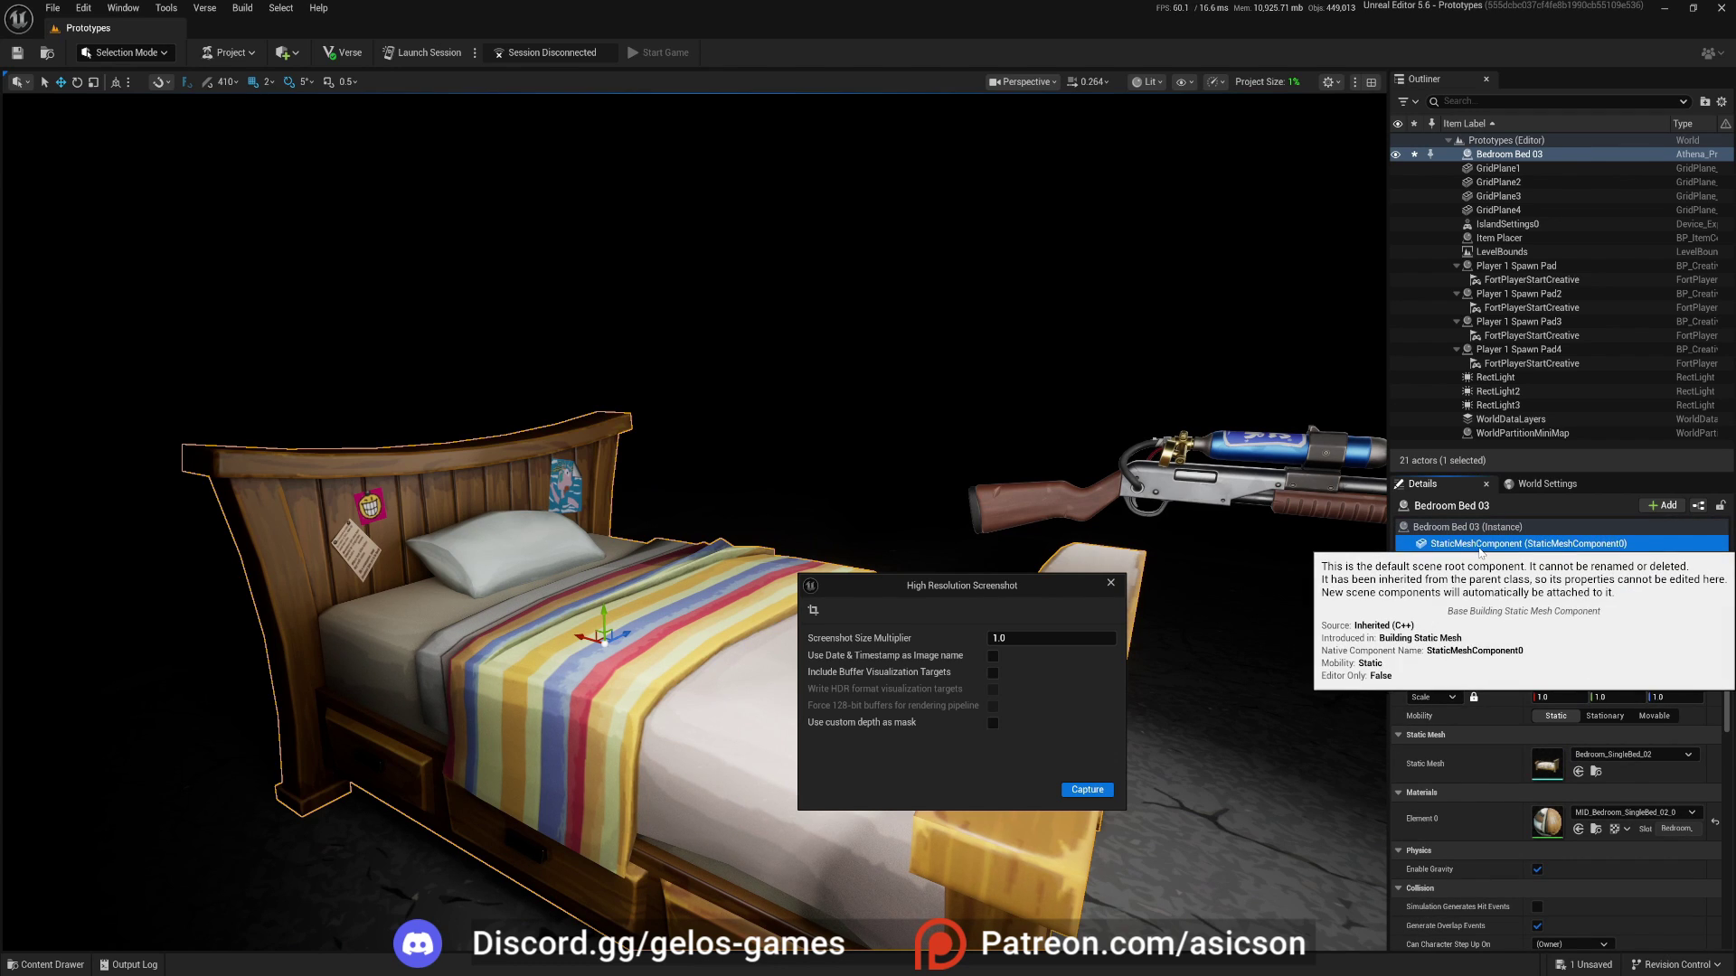
scroll(1501, 836, "down", 4)
scroll(1500, 837, "down", 10)
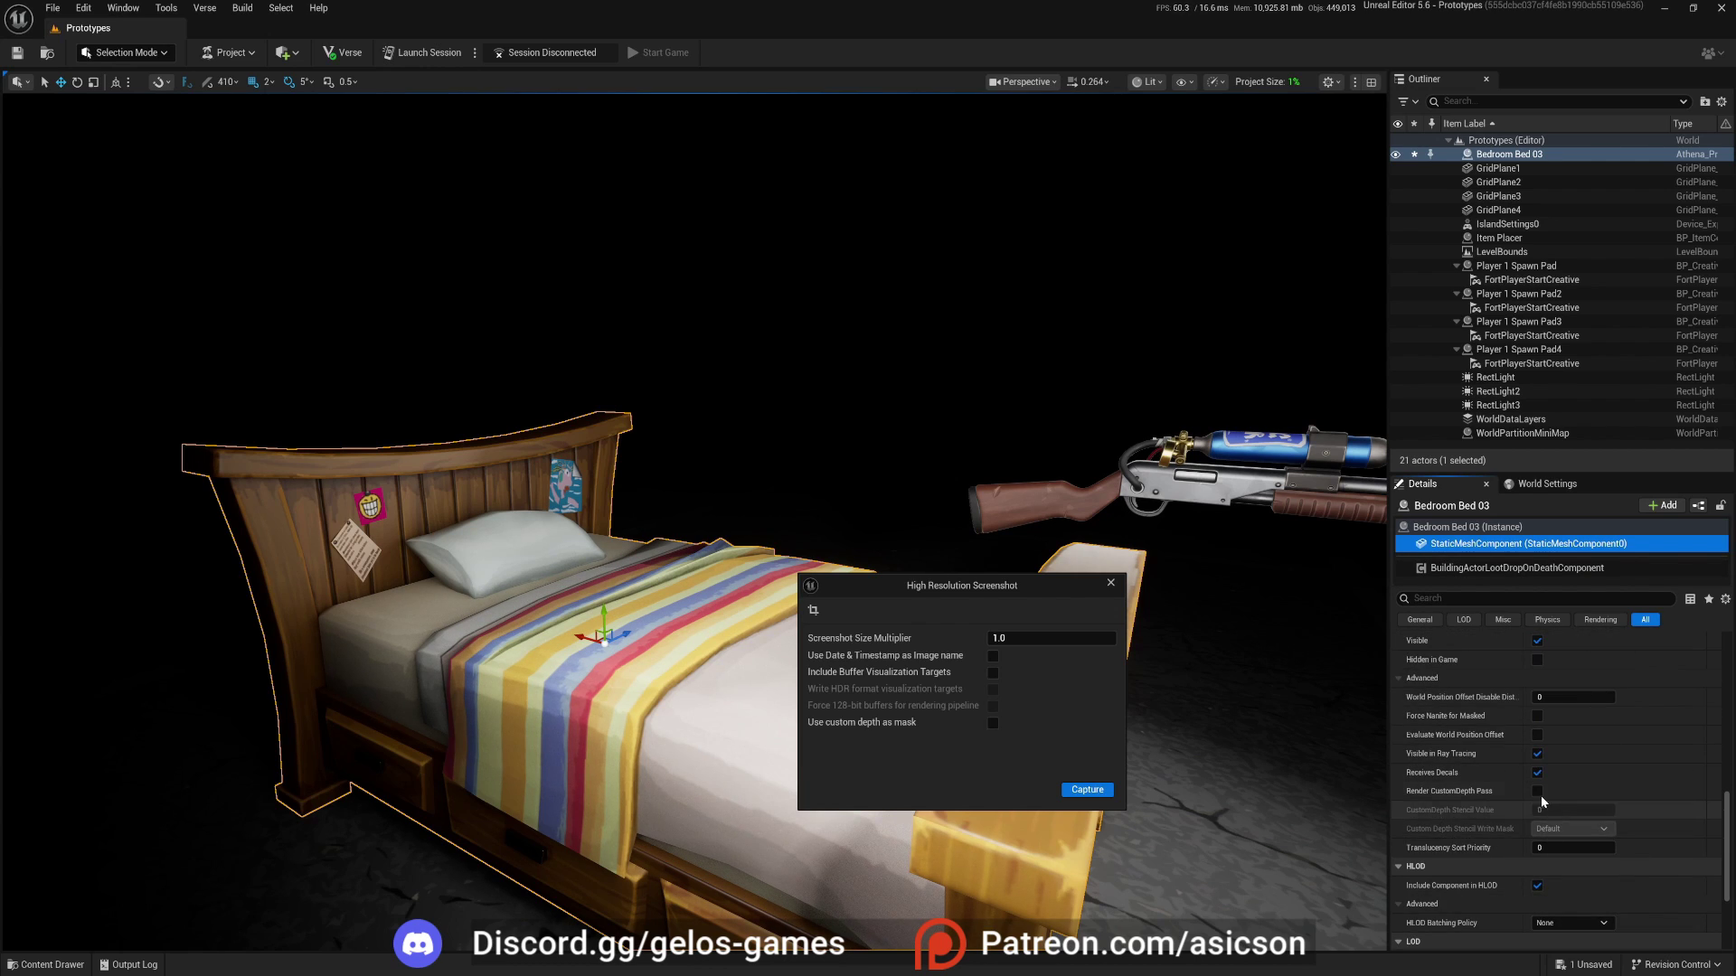
left_click(1537, 792)
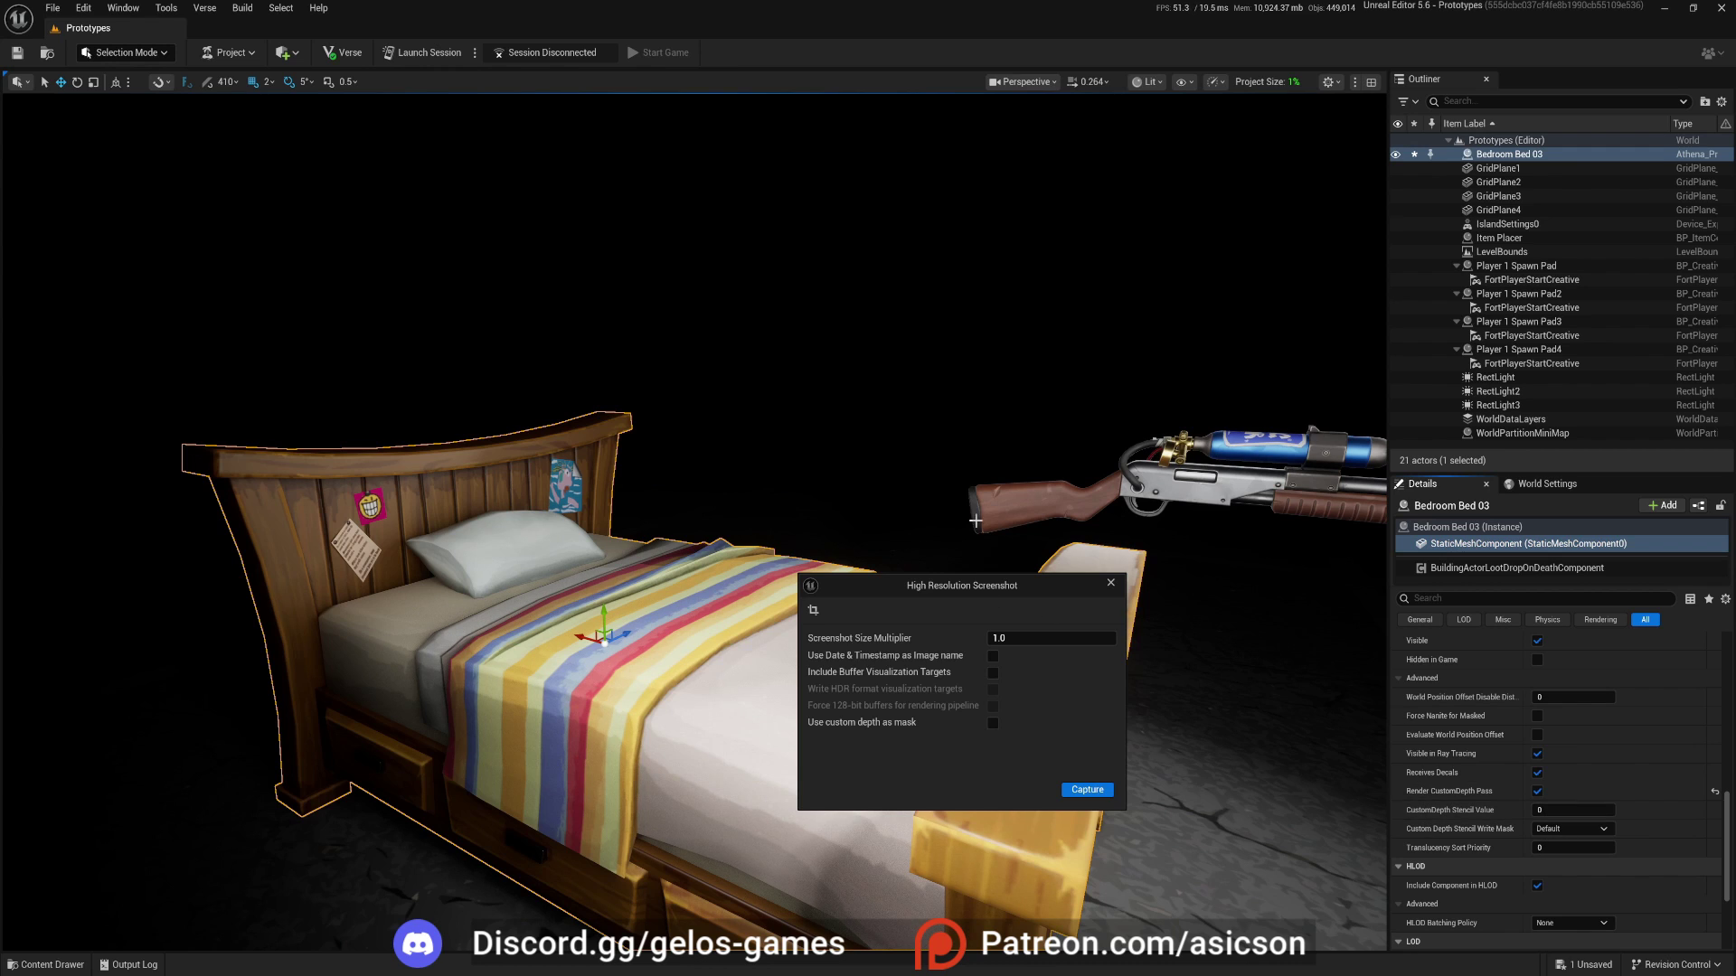
Re-enable the custom depth mask for the high-resolution screenshot of the bed.
key("d")
key("a")
left_click(993, 723)
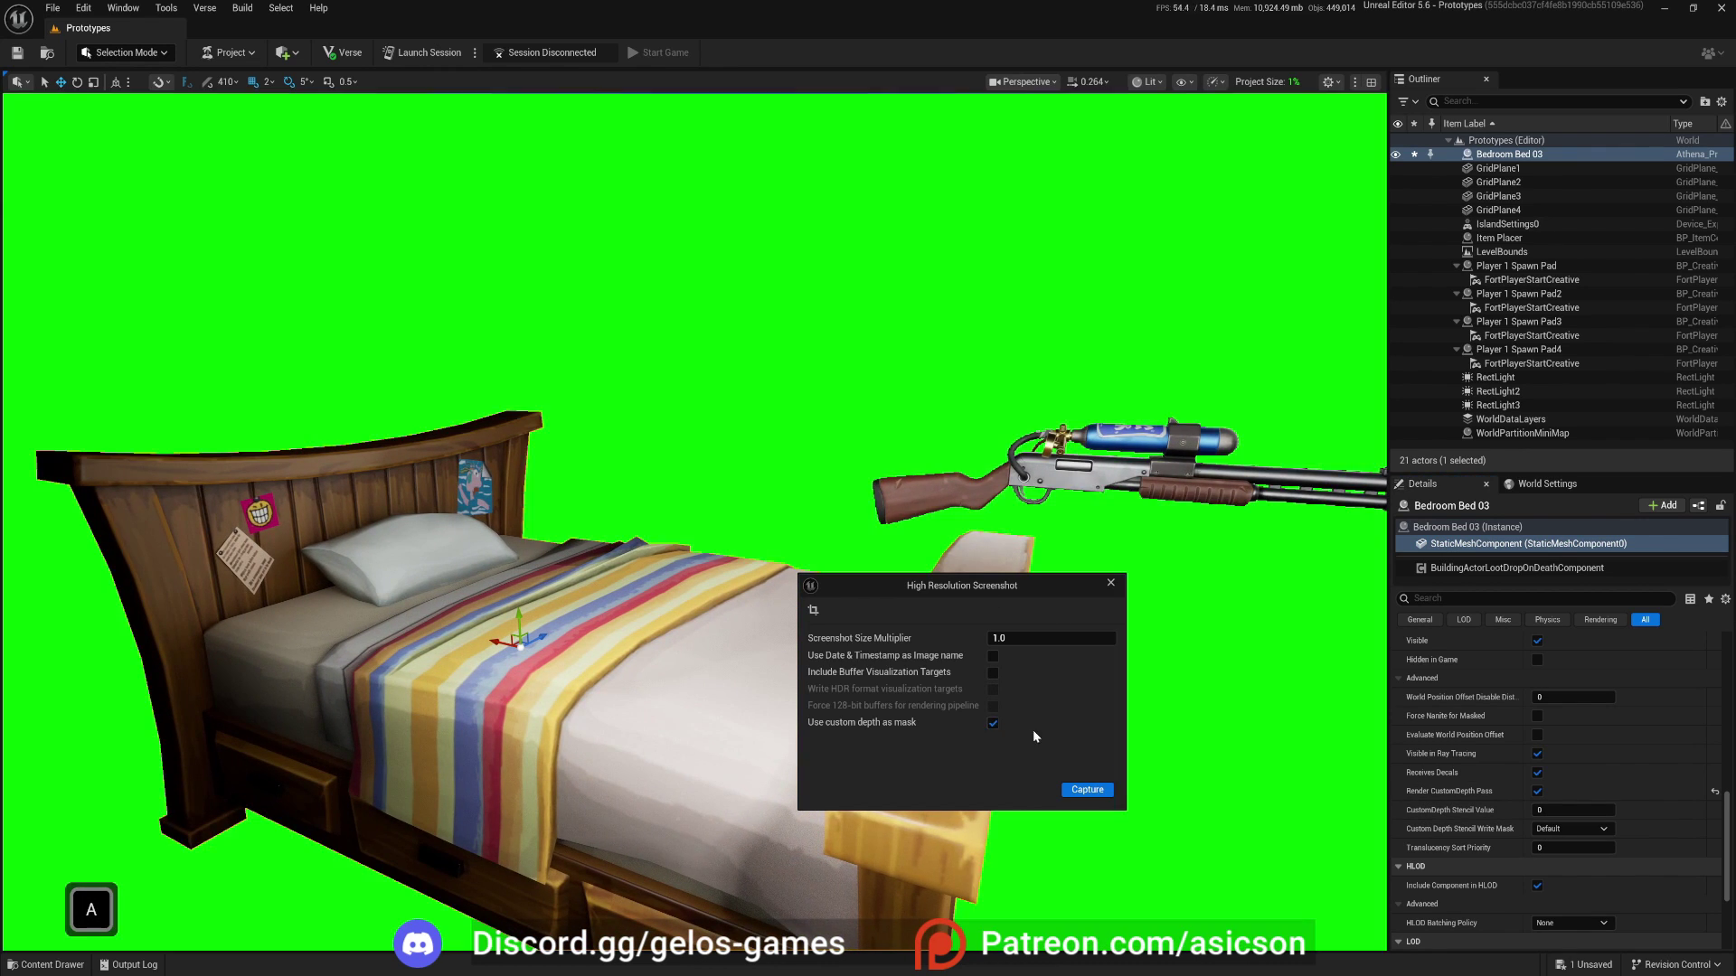
Frame the bed at an angle, capture a masked high-resolution screenshot at multiplier 1.0, review the image and close it.
key("s")
key("a")
key("w")
key("e")
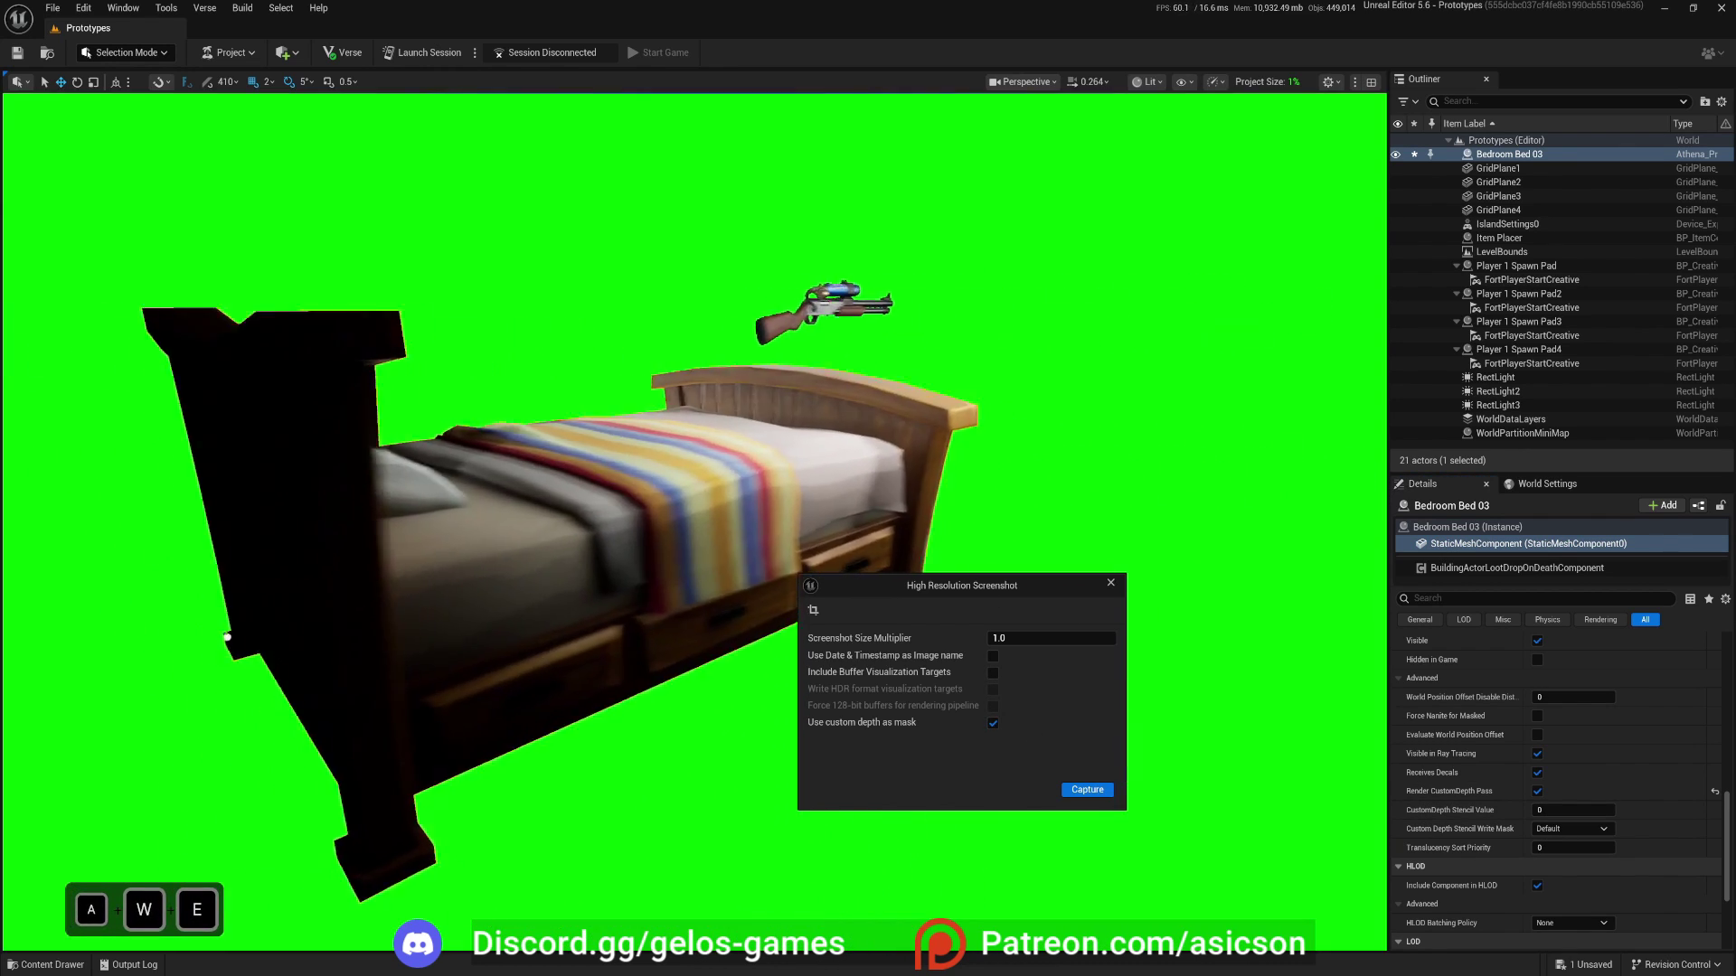
key("d")
key("s")
key("a")
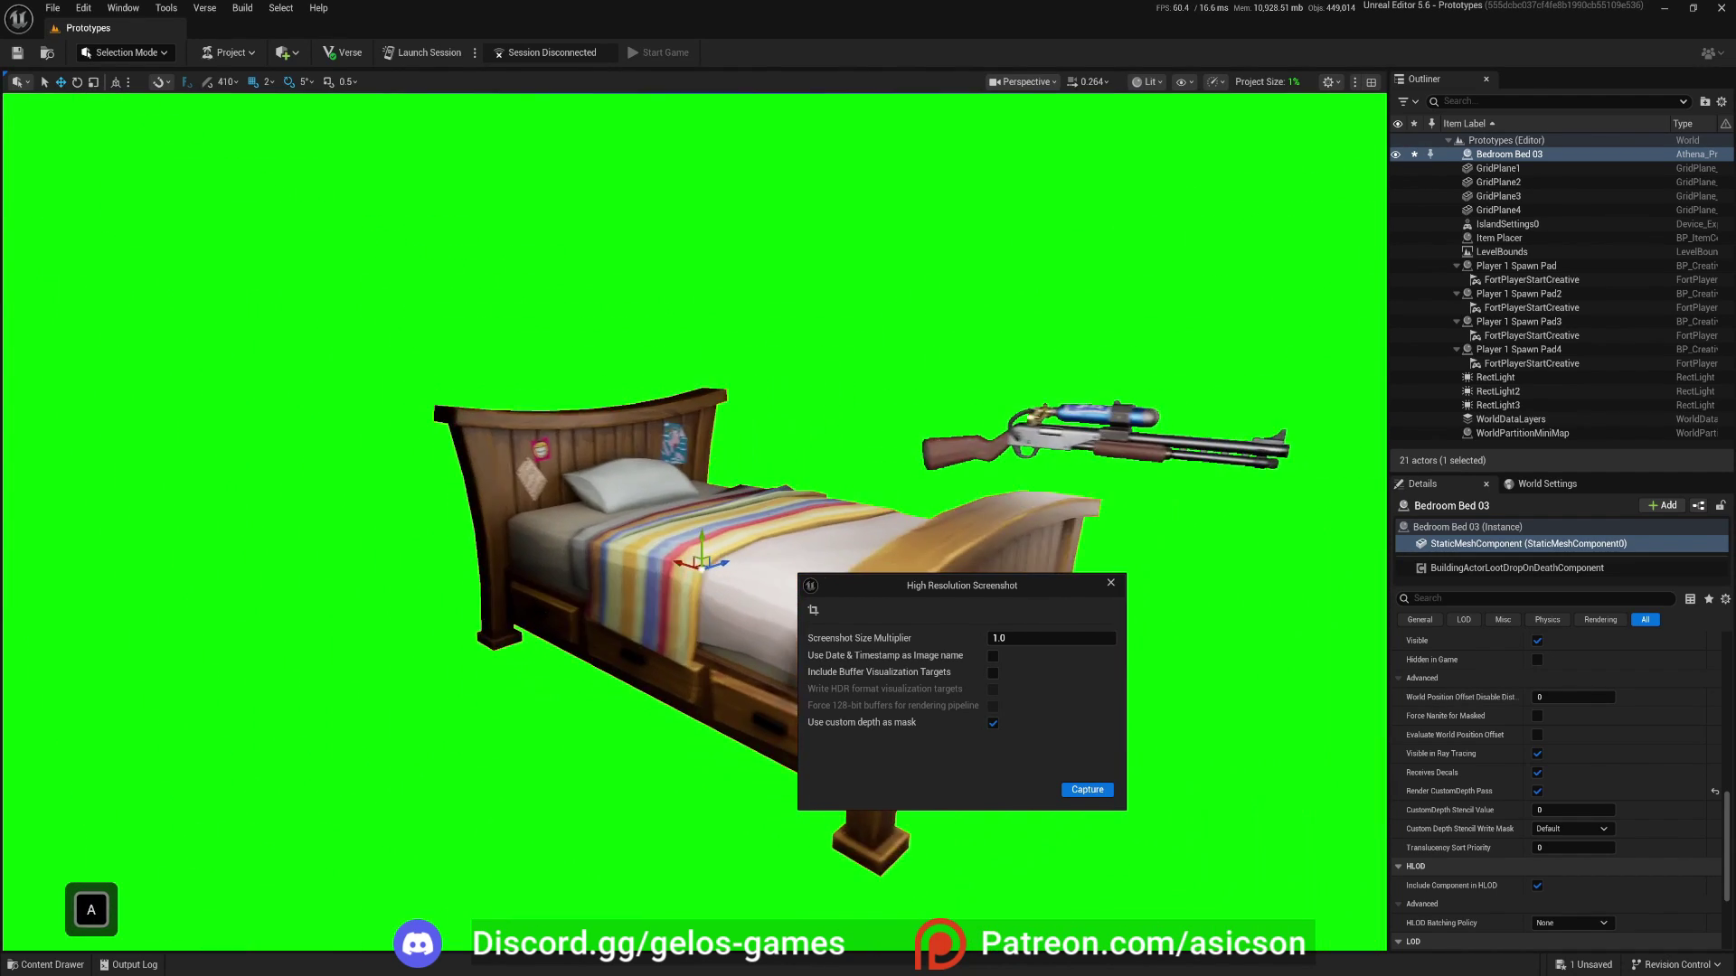
key("q")
key("a")
key("w")
left_click(1087, 790)
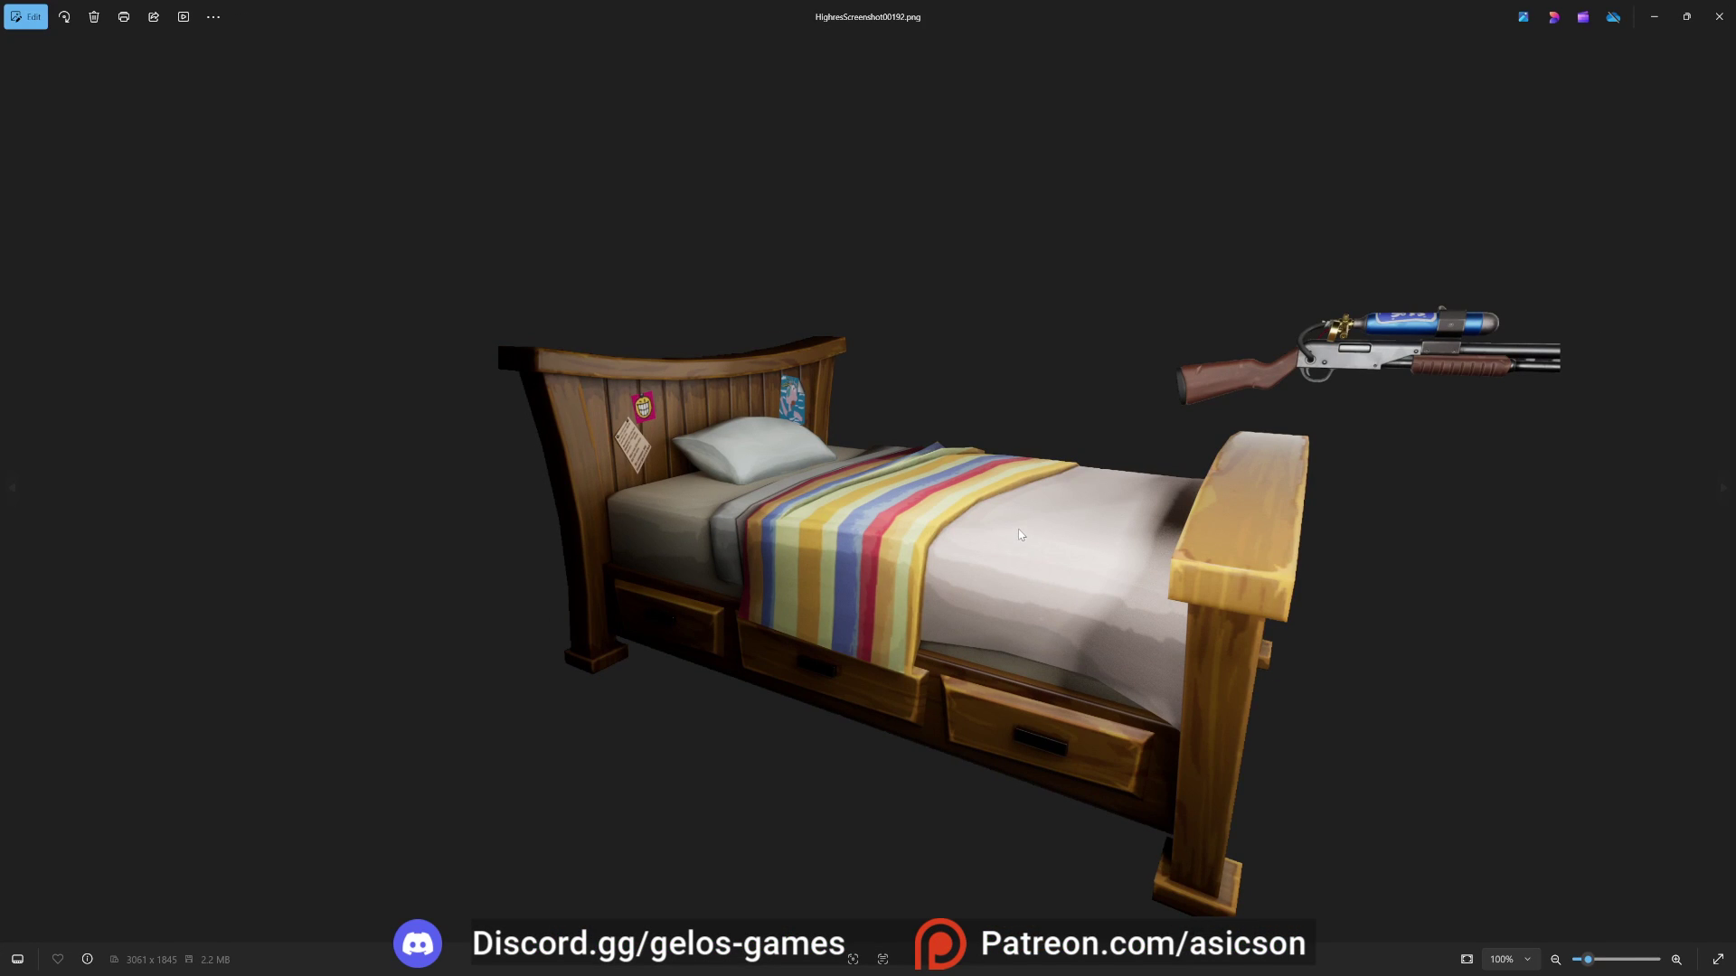
left_click(1720, 18)
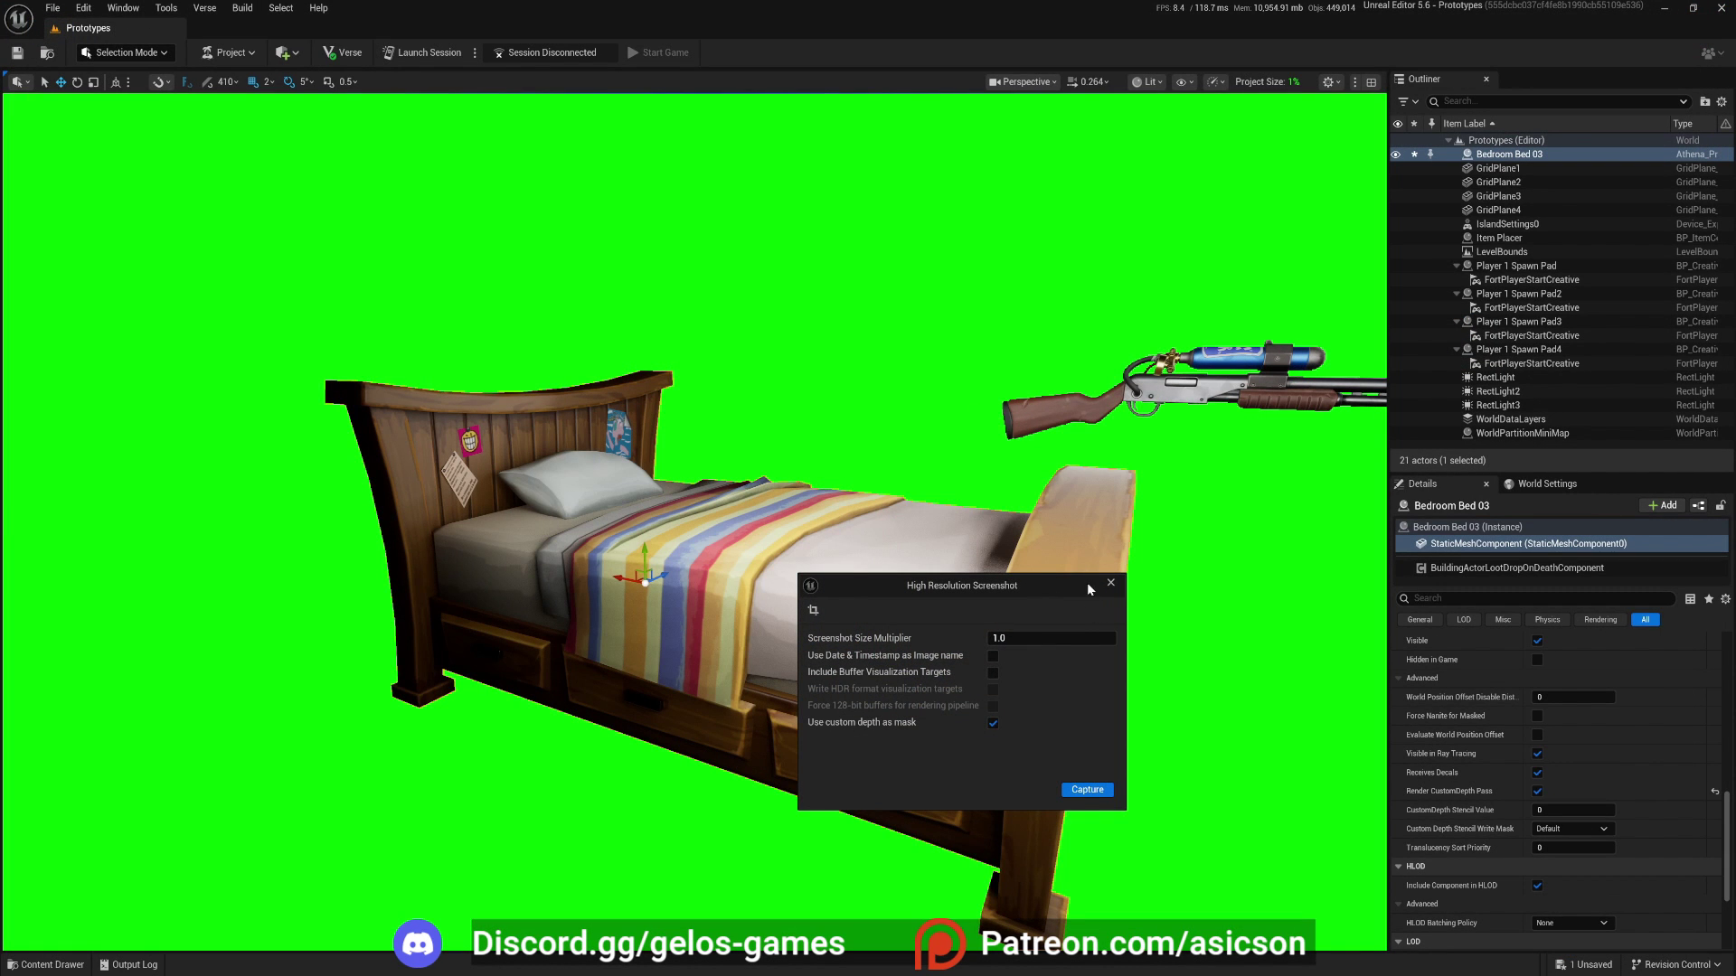
key("s")
mouse_move(765, 504)
right_mouse_down()
mouse_move(813, 505)
mouse_move(766, 504)
right_mouse_up()
key("d")
key("a")
key("w")
key("s")
key("w")
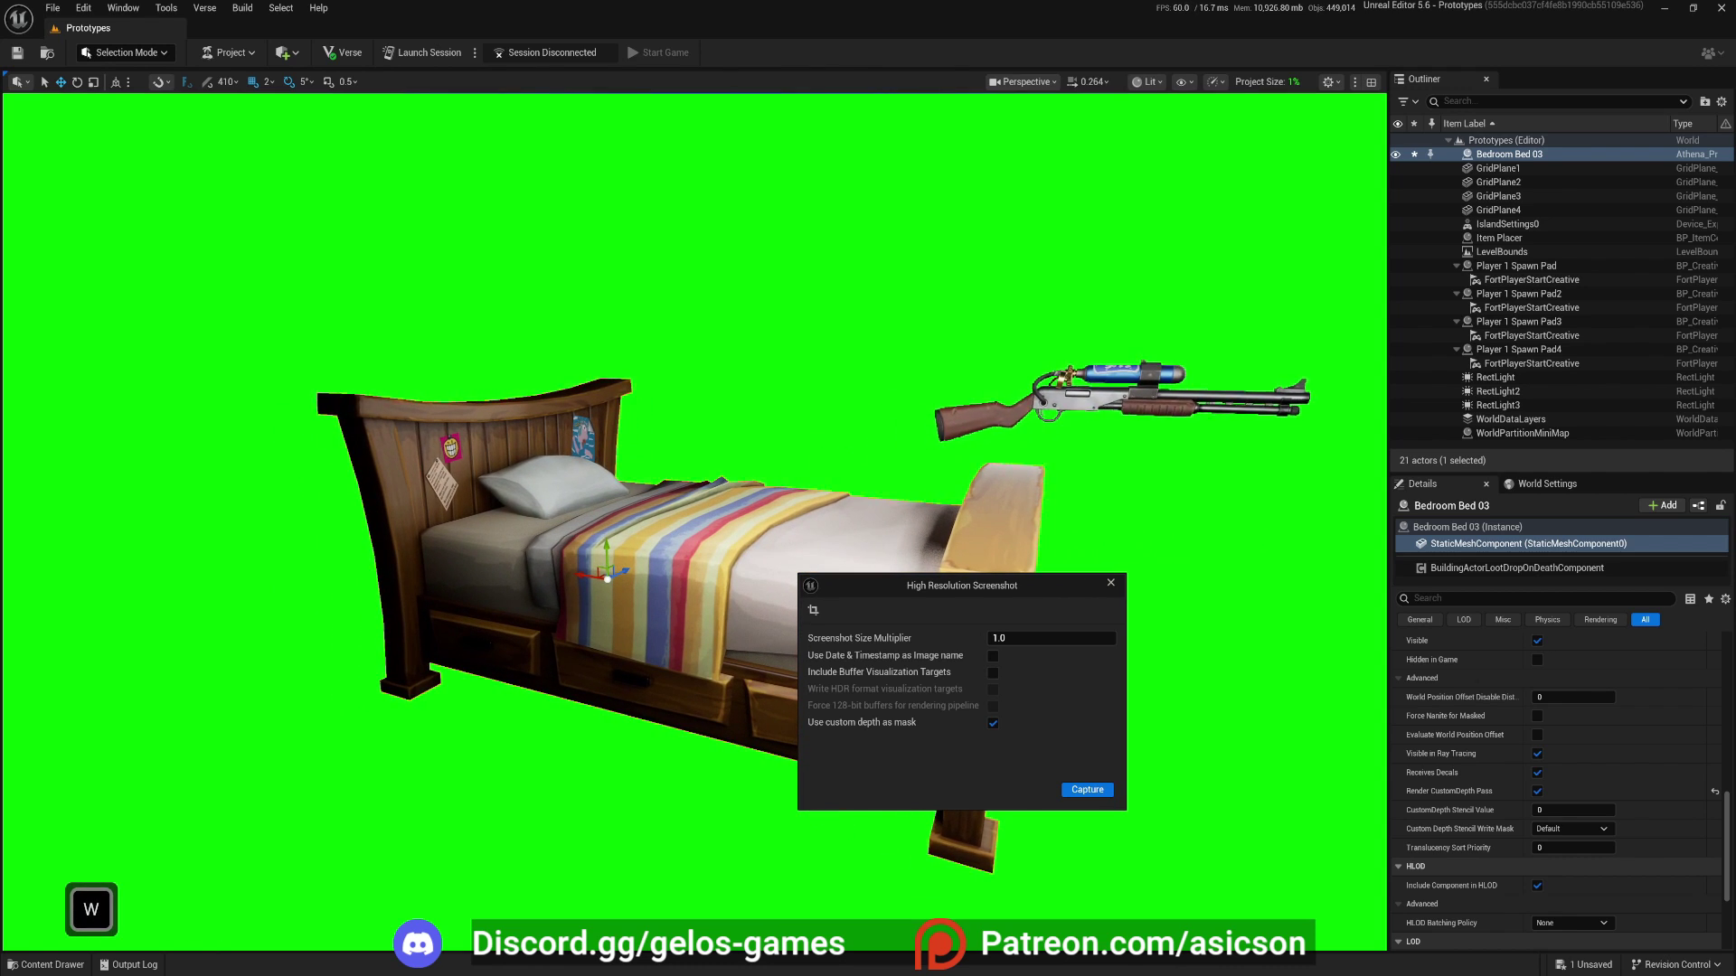